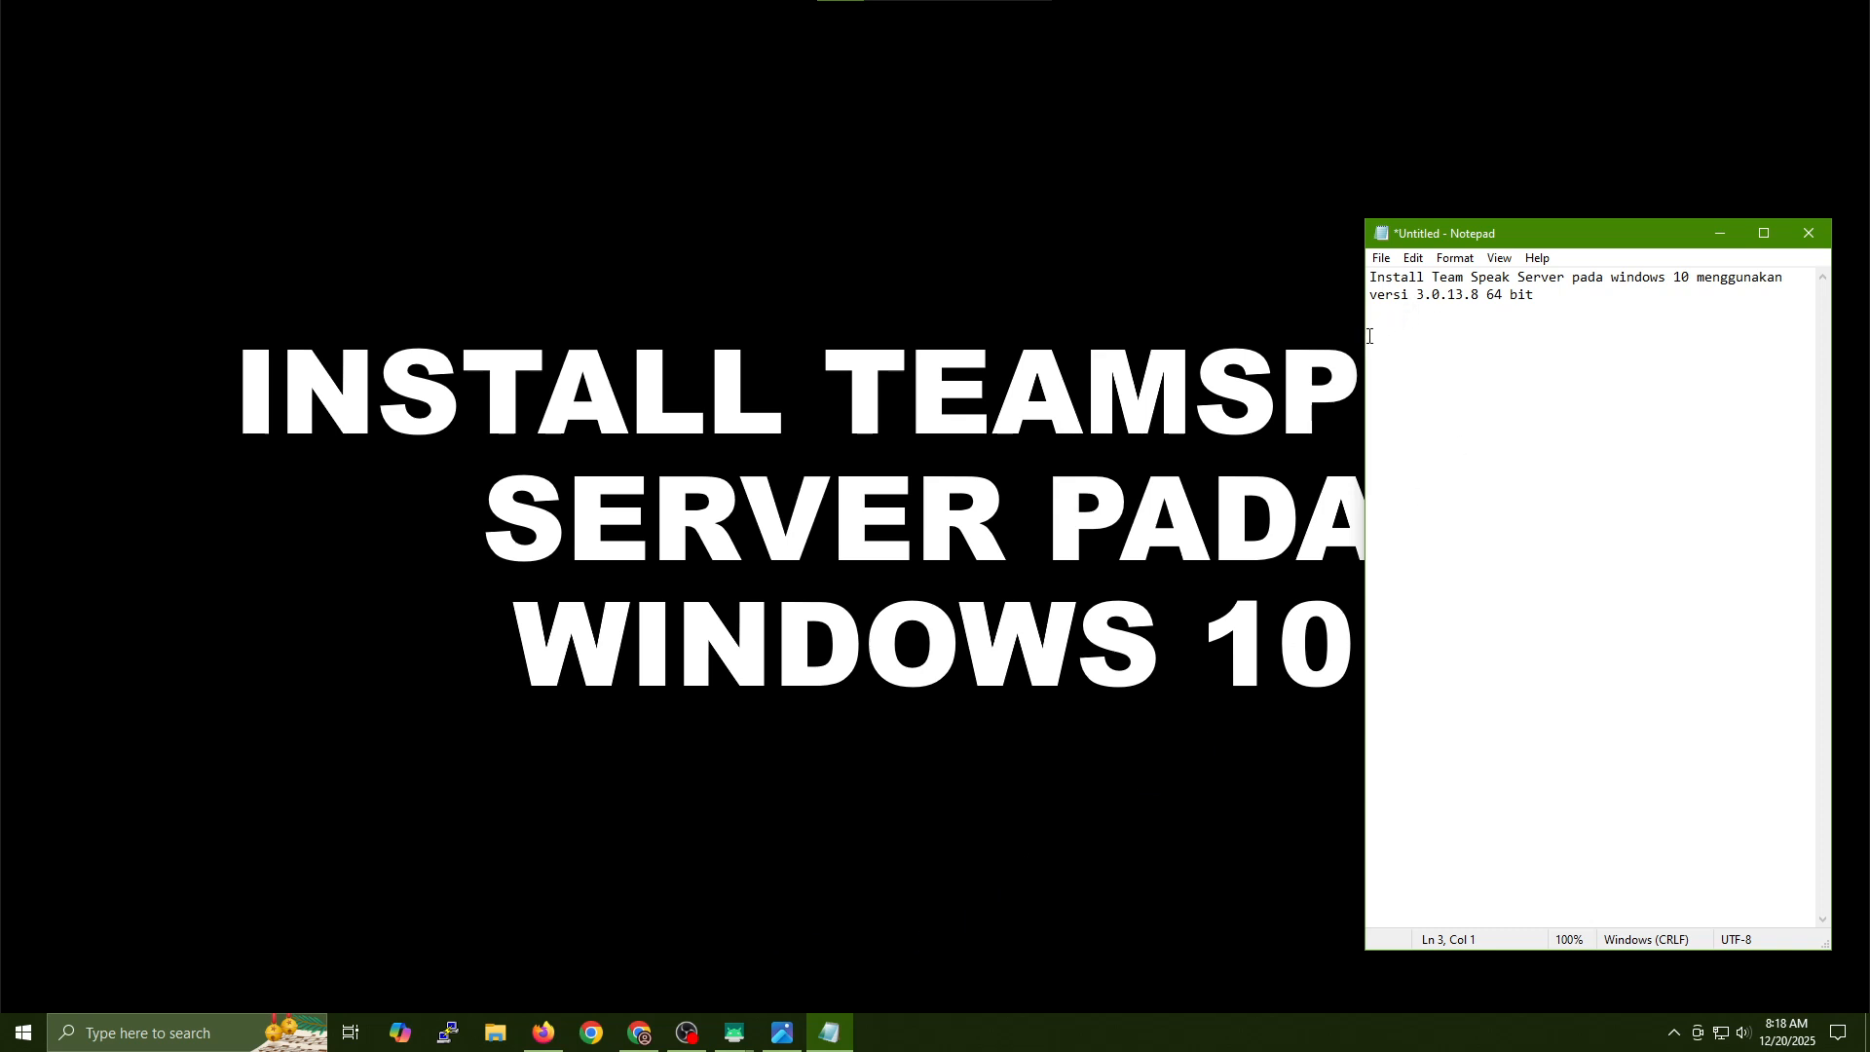
Widen the Notepad window to about twice its width and zoom its text to 170%.
{"action": "left_click_drag", "start_coordinate": [1361, 348], "coordinate": [884, 347]}
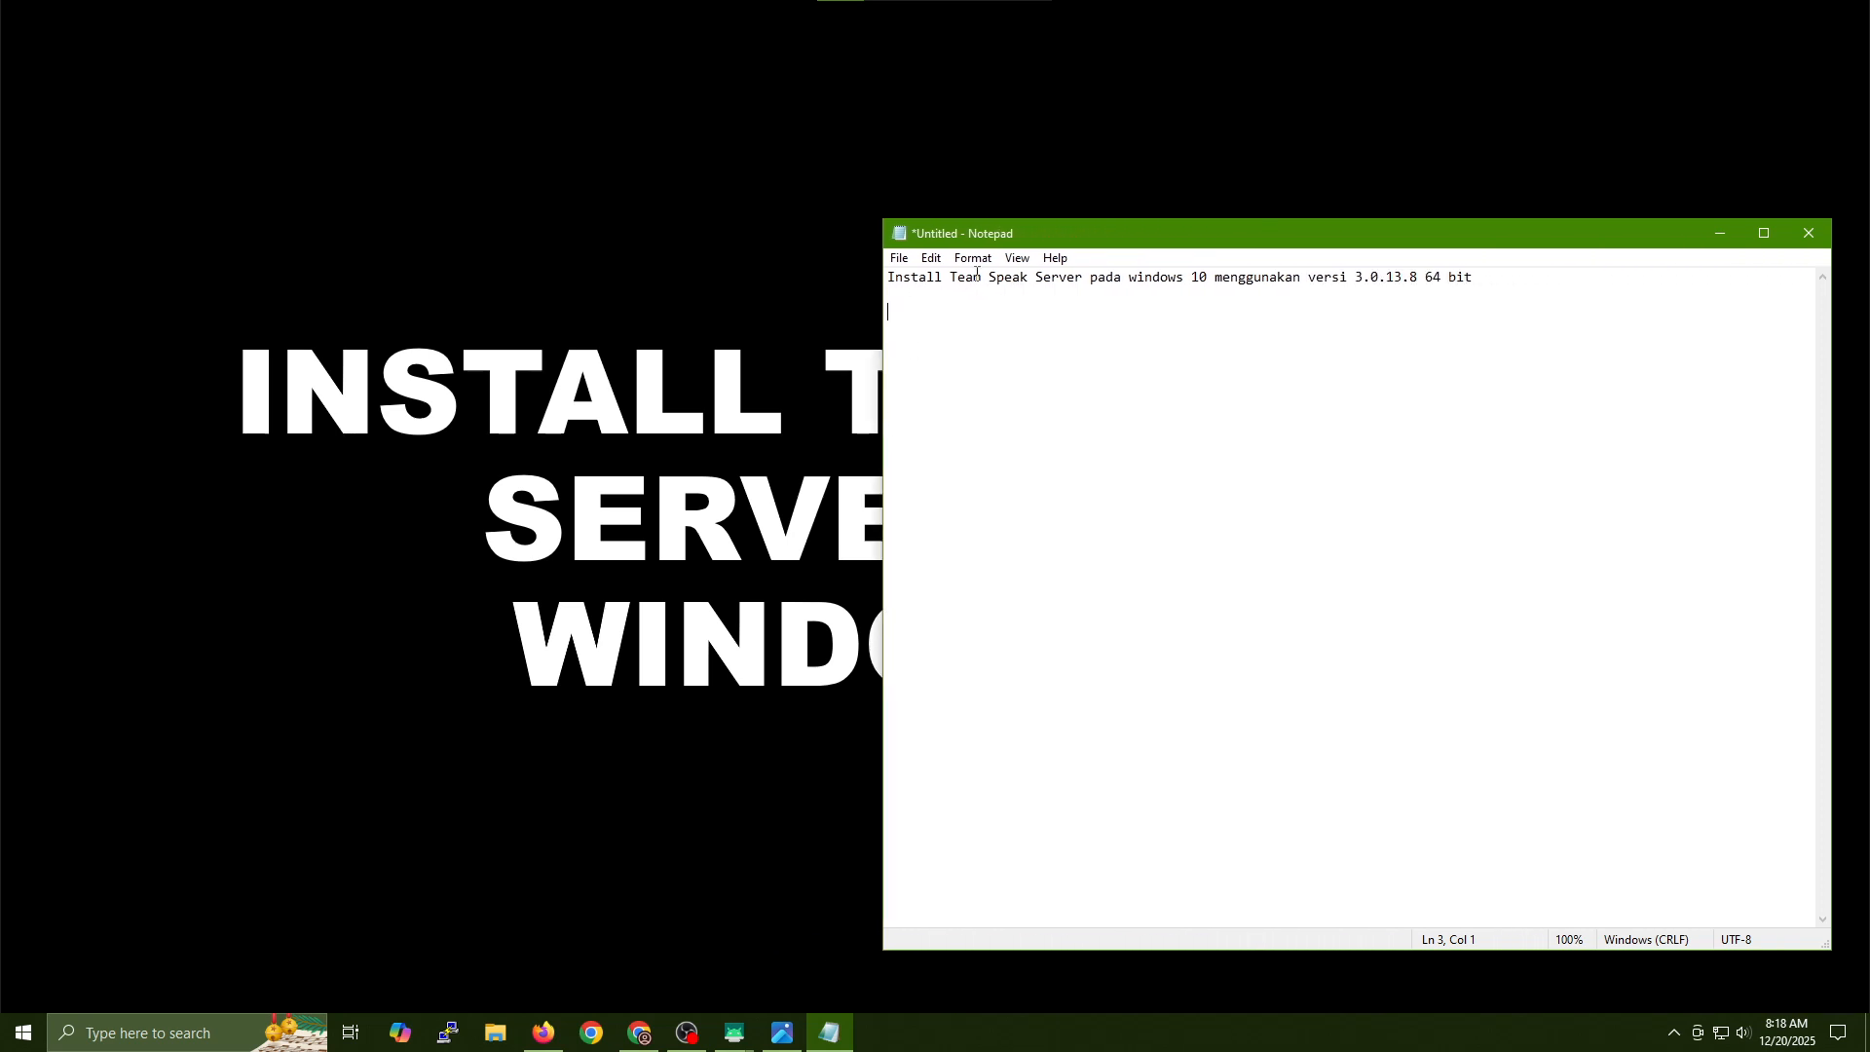
{"action": "left_click", "coordinate": [1016, 259]}
{"action": "mouse_move", "coordinate": [1044, 279]}
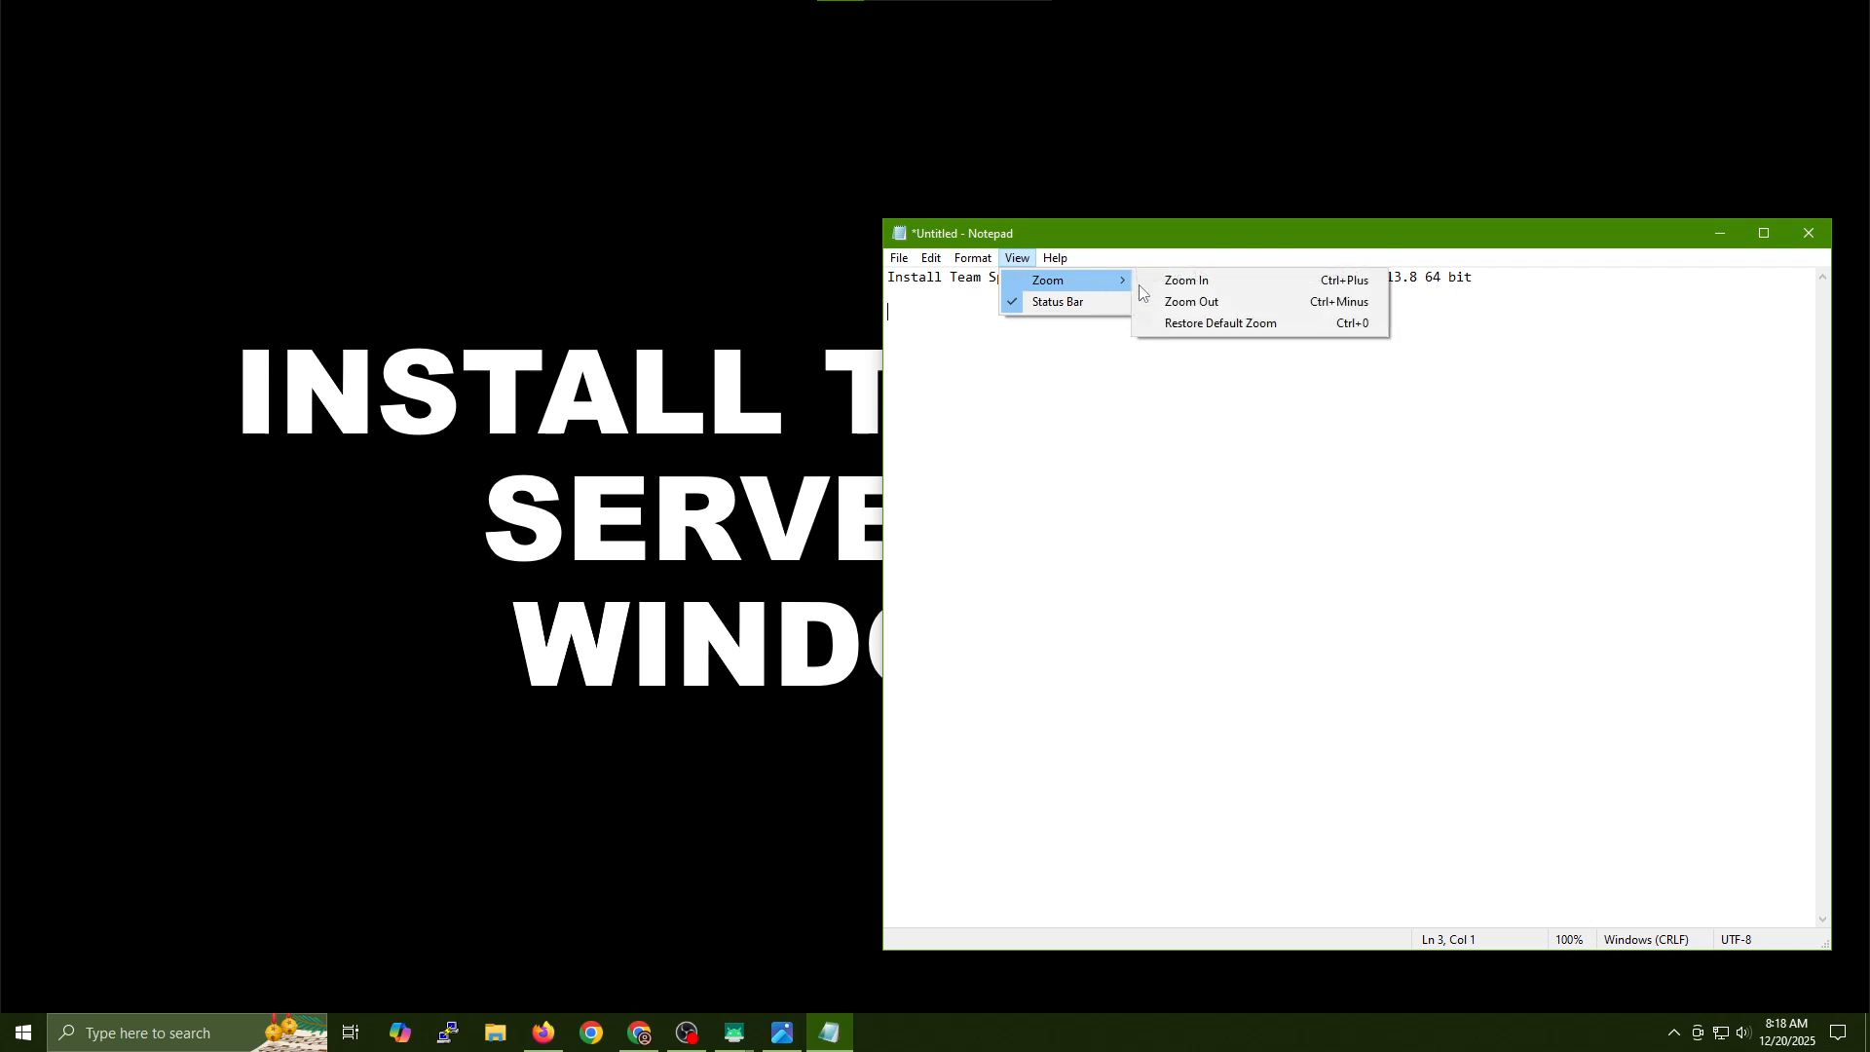
{"action": "left_click", "coordinate": [1205, 284]}
{"action": "key", "text": "ctrl+plus"}
{"action": "key", "text": "ctrl+plus"}
{"action": "key", "text": "ctrl+plus"}
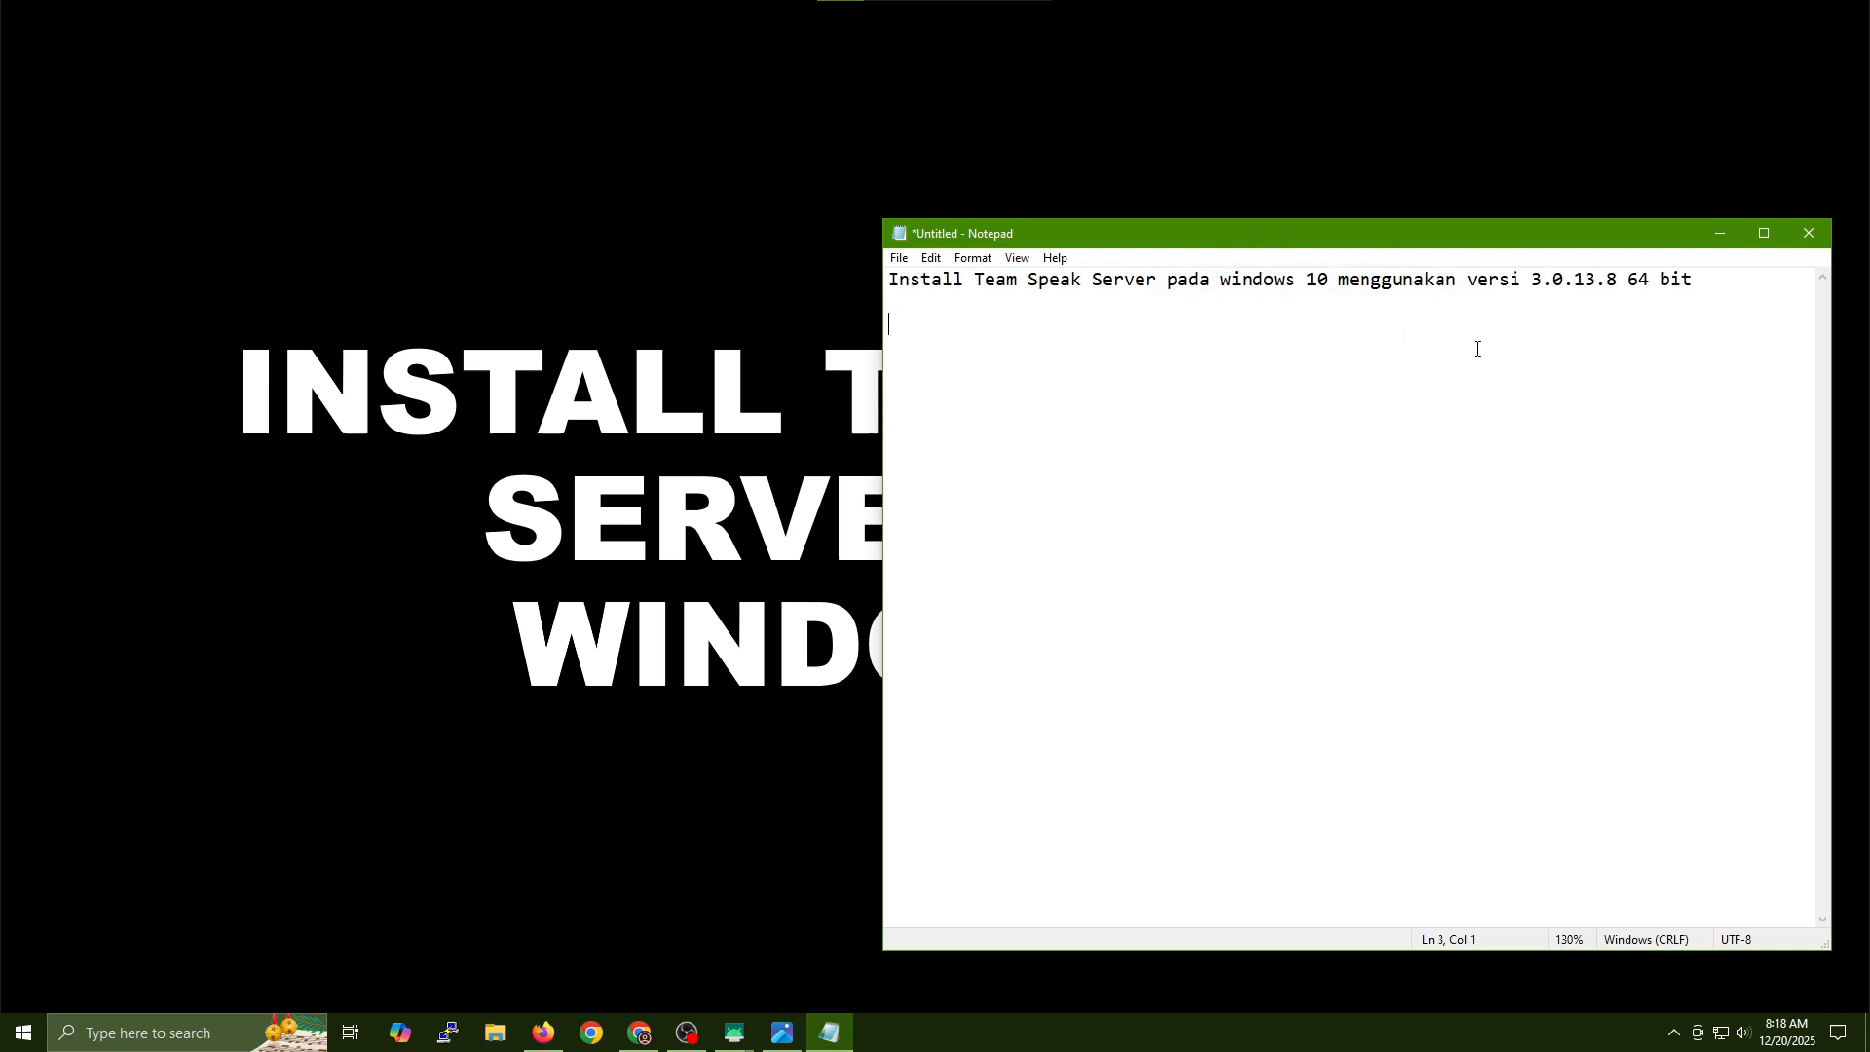
{"action": "key", "text": "ctrl+plus"}
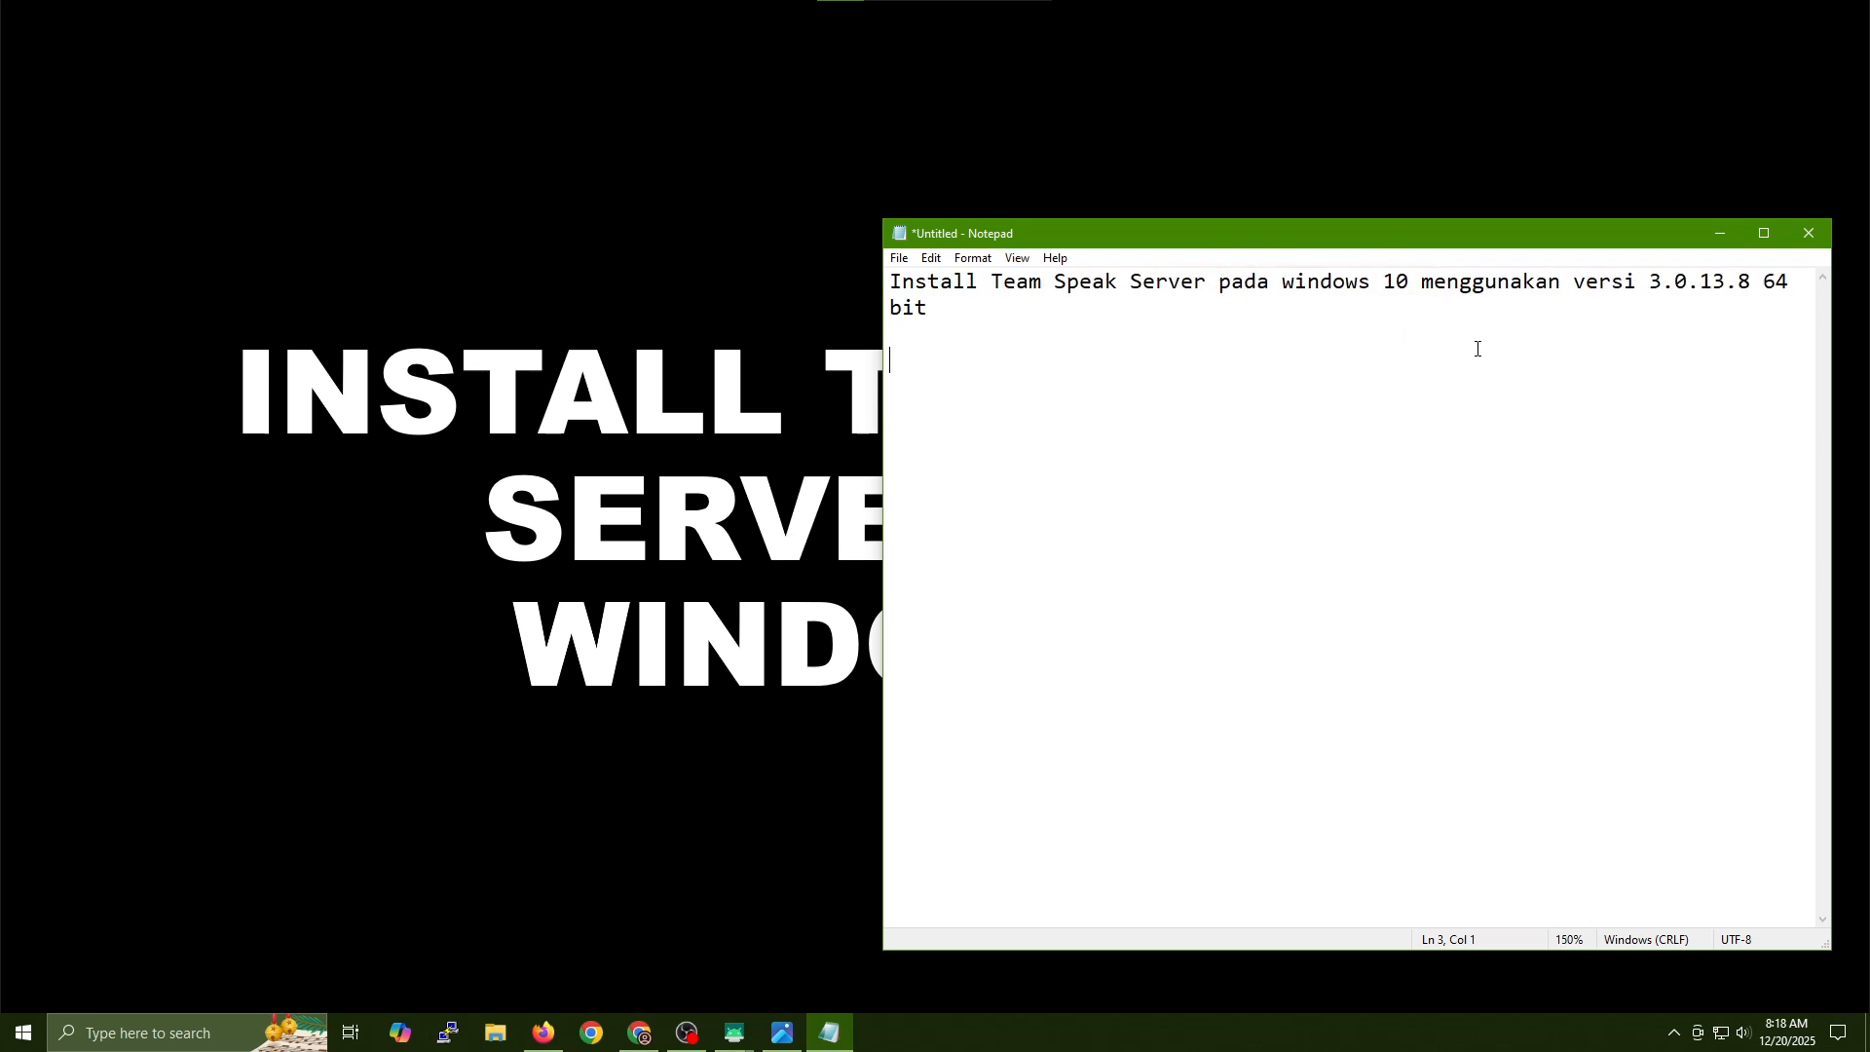
{"action": "key", "text": "ctrl+plus"}
{"action": "key", "text": "ctrl+plus"}
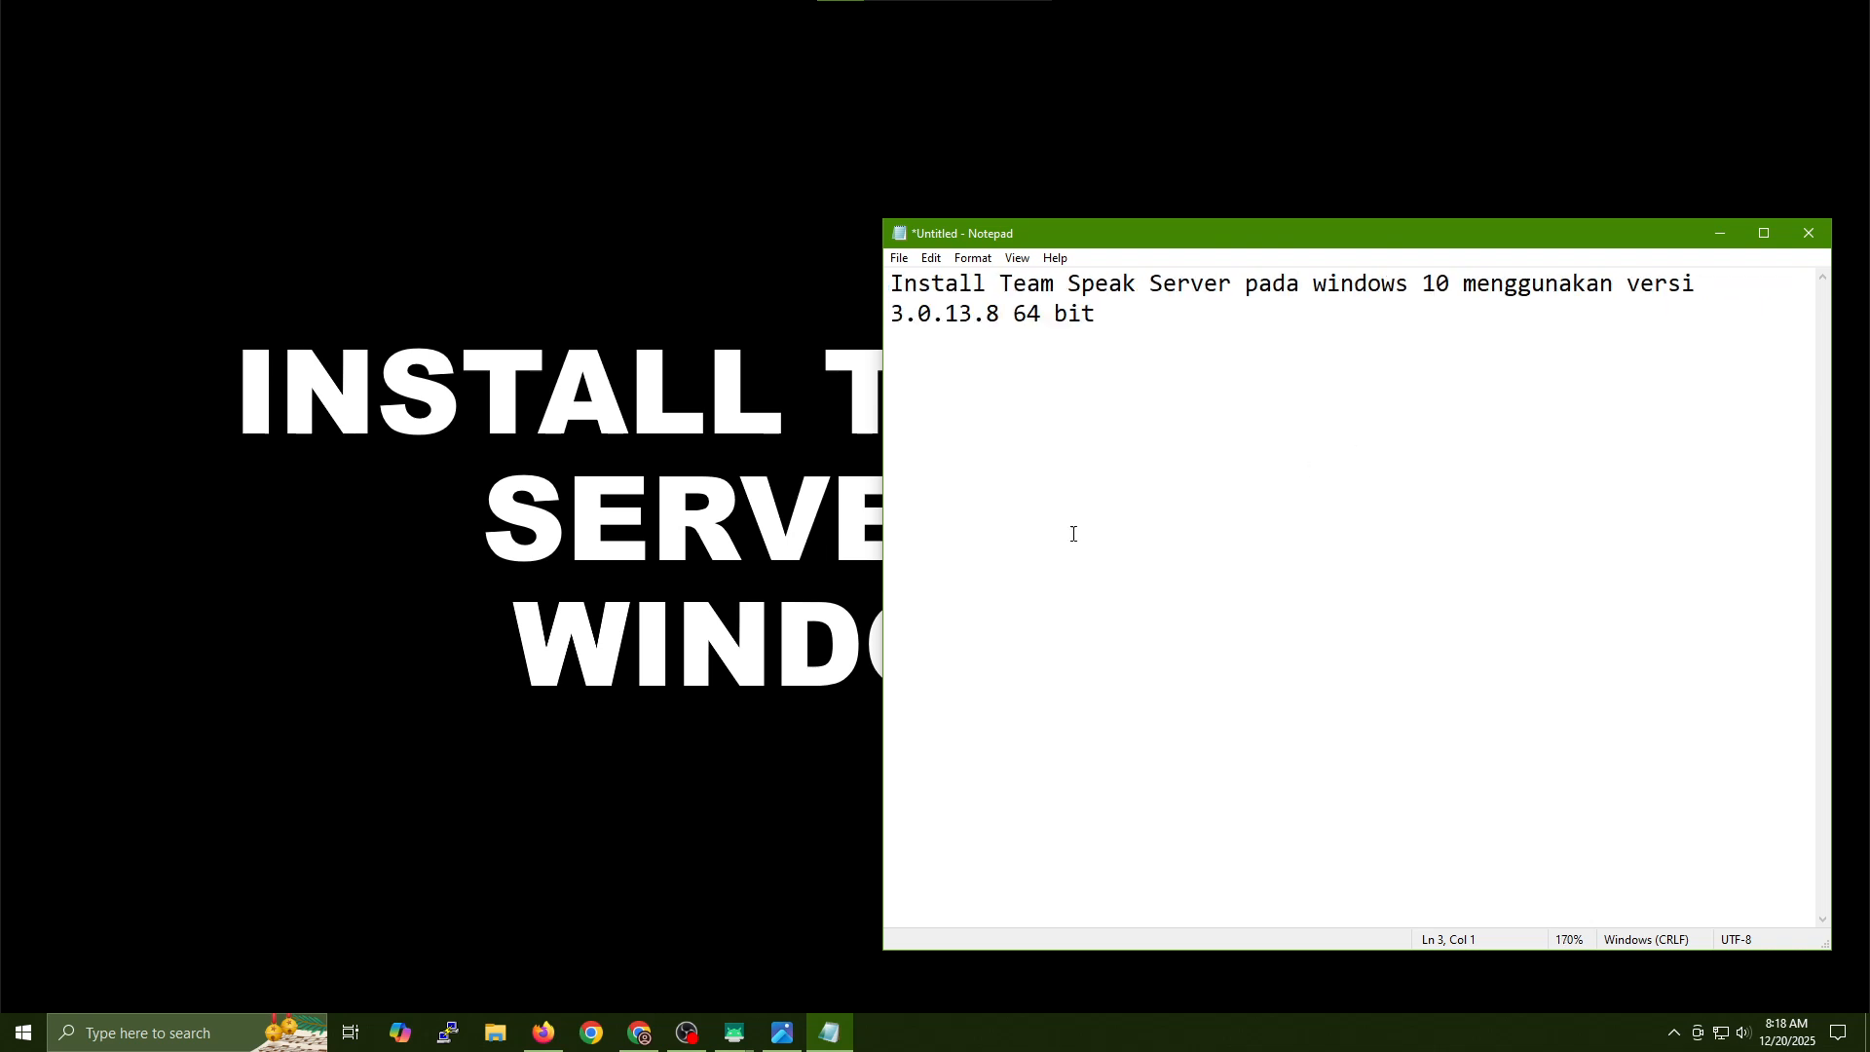
Add the line "1. Download TeamSpeak Server" to the note below the heading.
{"action": "type", "text": "1. Download Tea"}
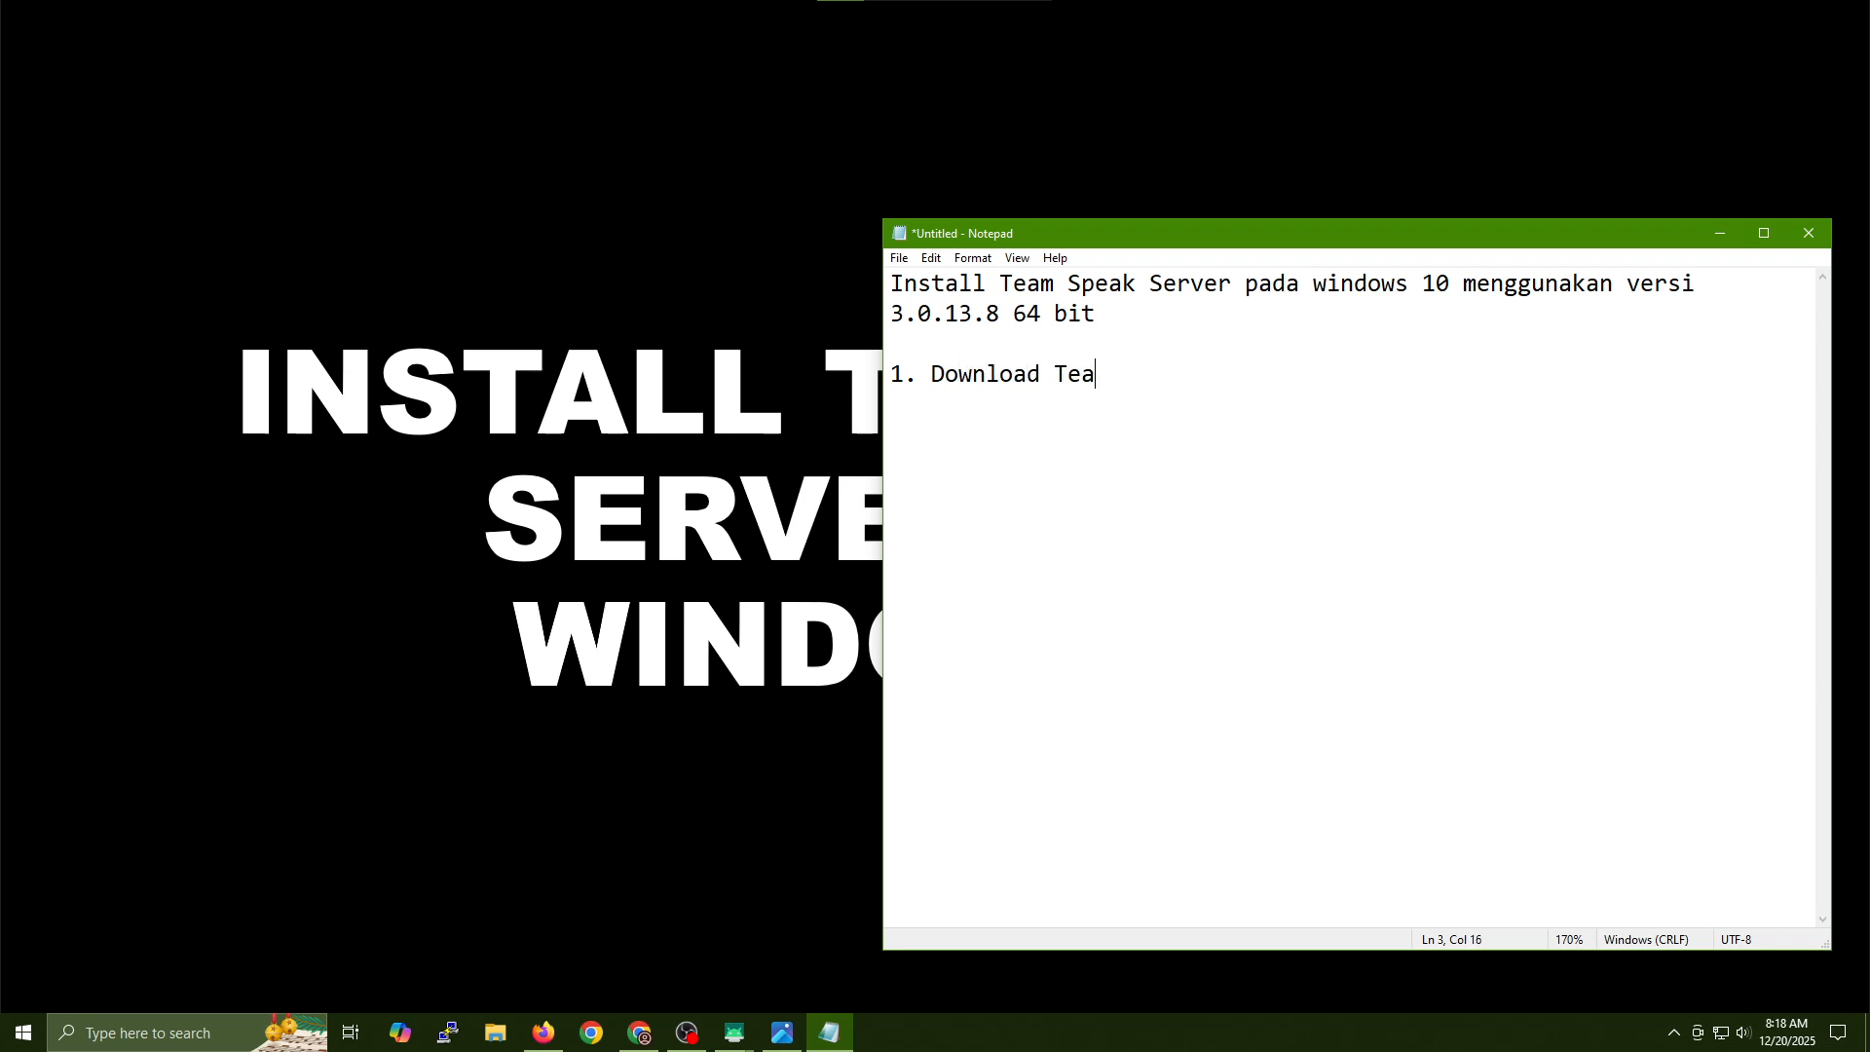
{"action": "type", "text": "mSpeak Server"}
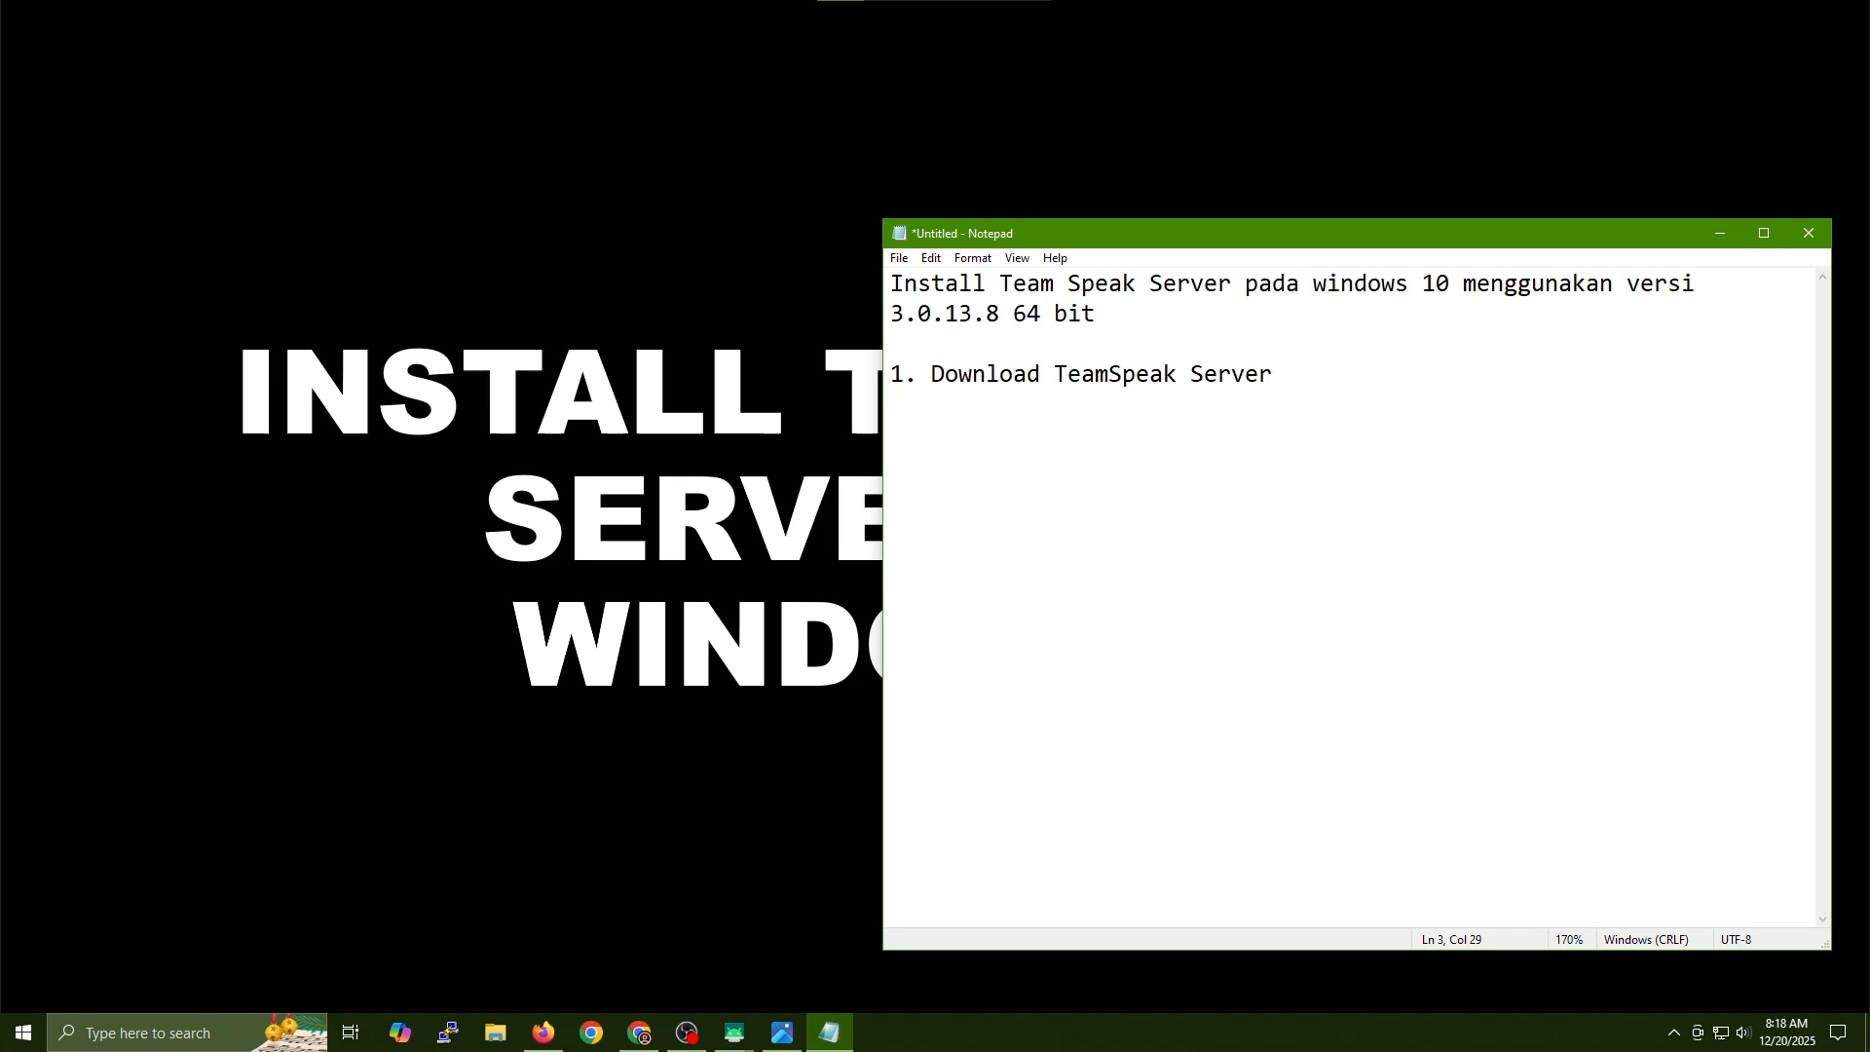
Switch to Firefox and search the web for "teamspeak server 3.0.13.8 64".
{"action": "left_click", "coordinate": [544, 1032]}
{"action": "left_click", "coordinate": [402, 60]}
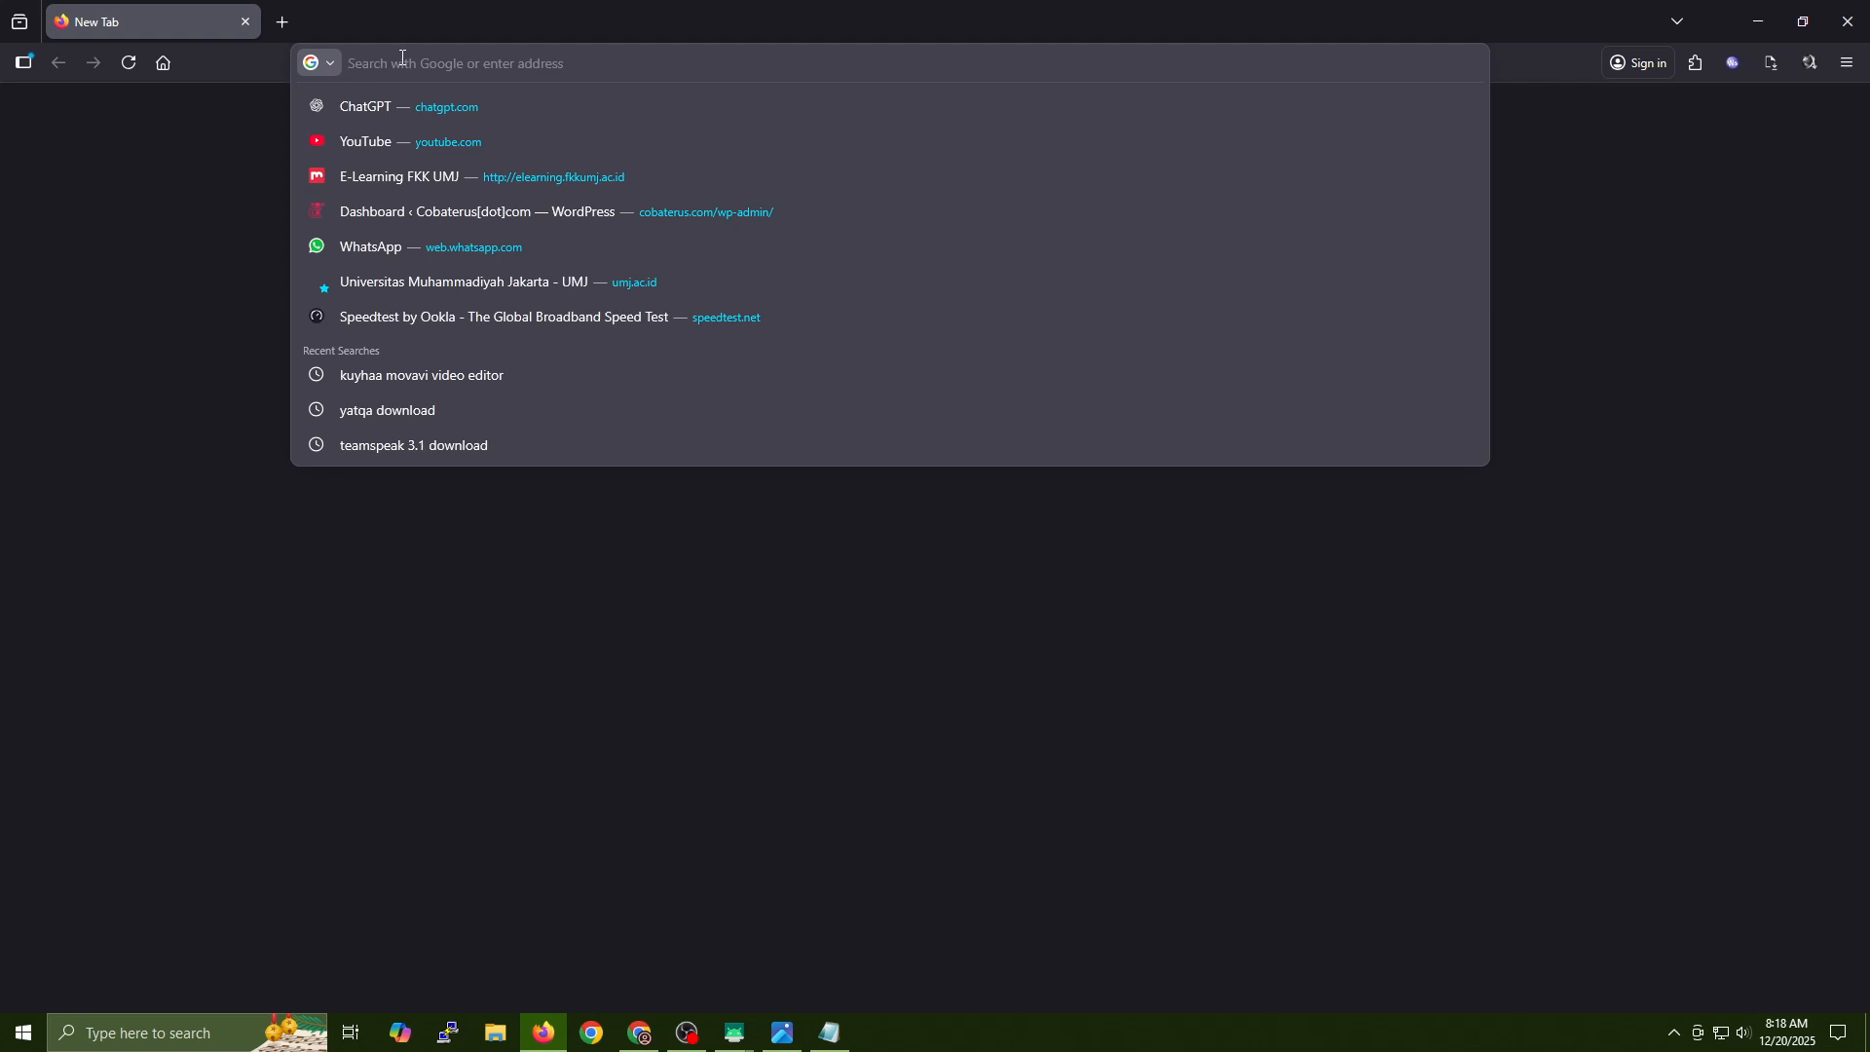
{"action": "type", "text": "teamspeak"}
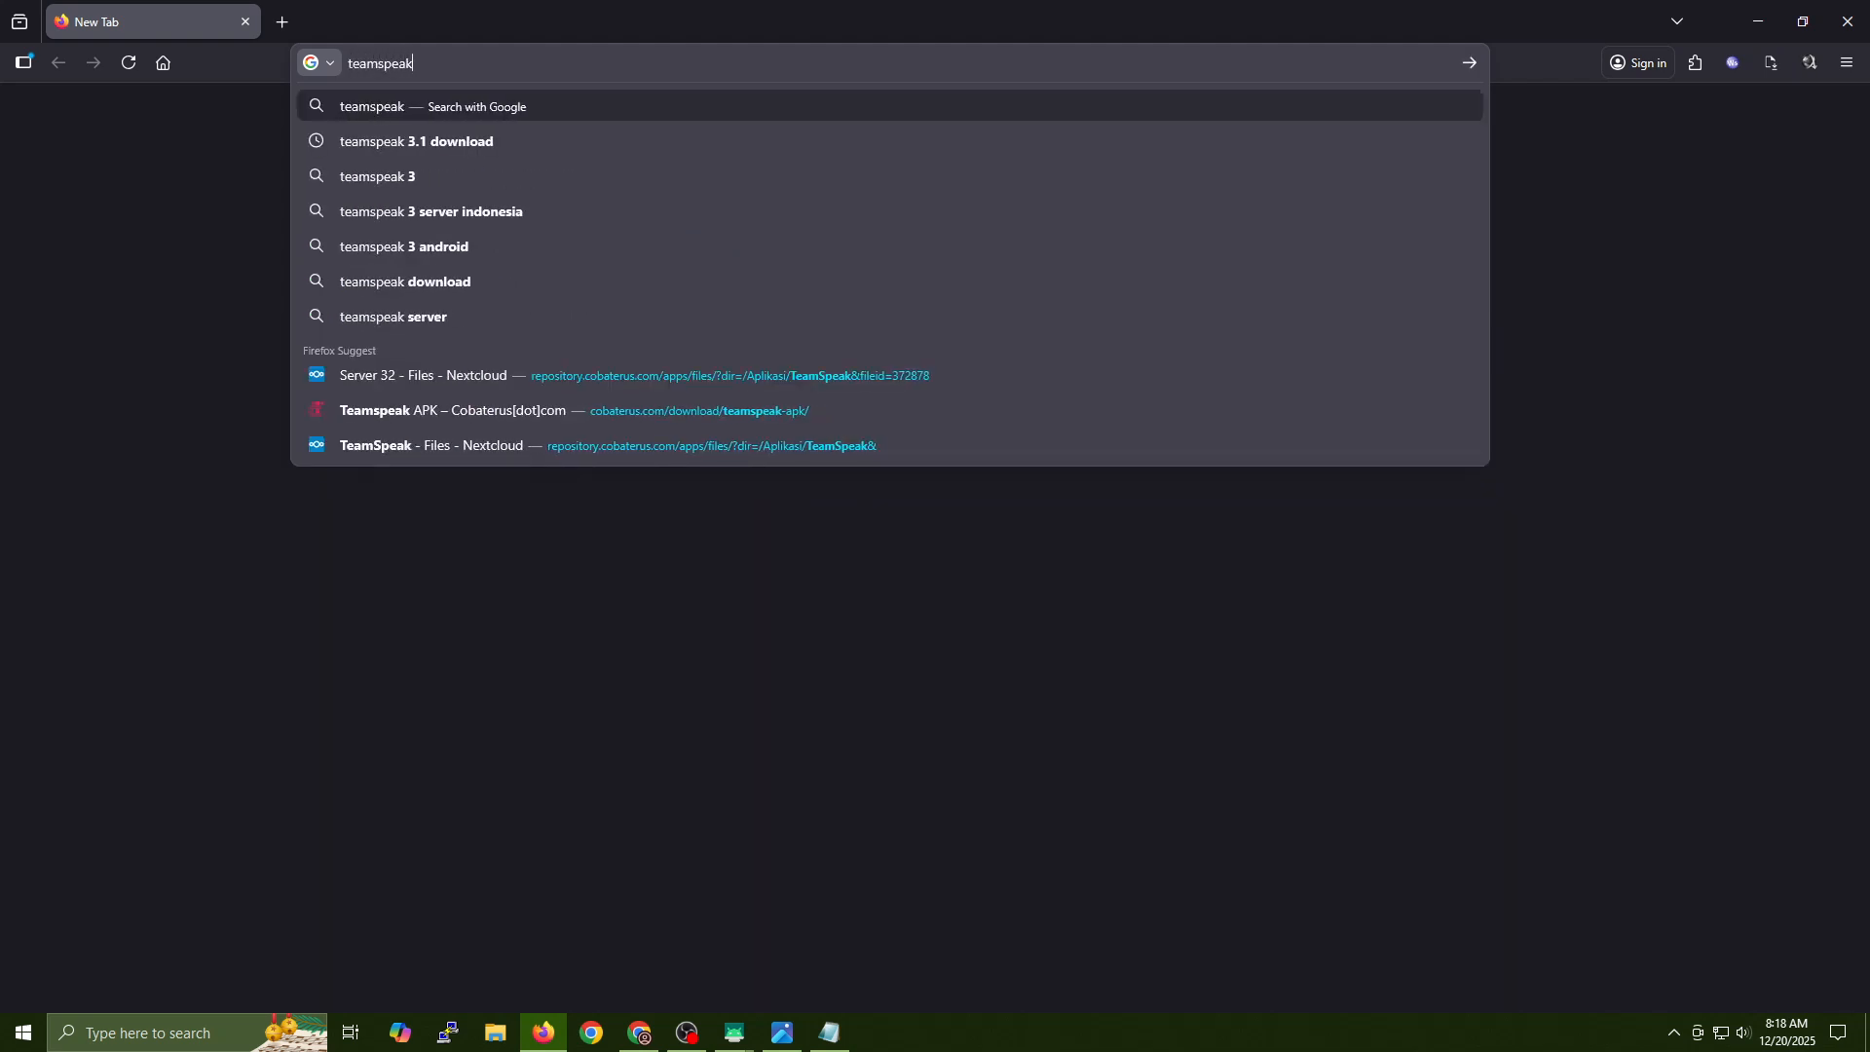
{"action": "type", "text": " server 3.0.13.8 6"}
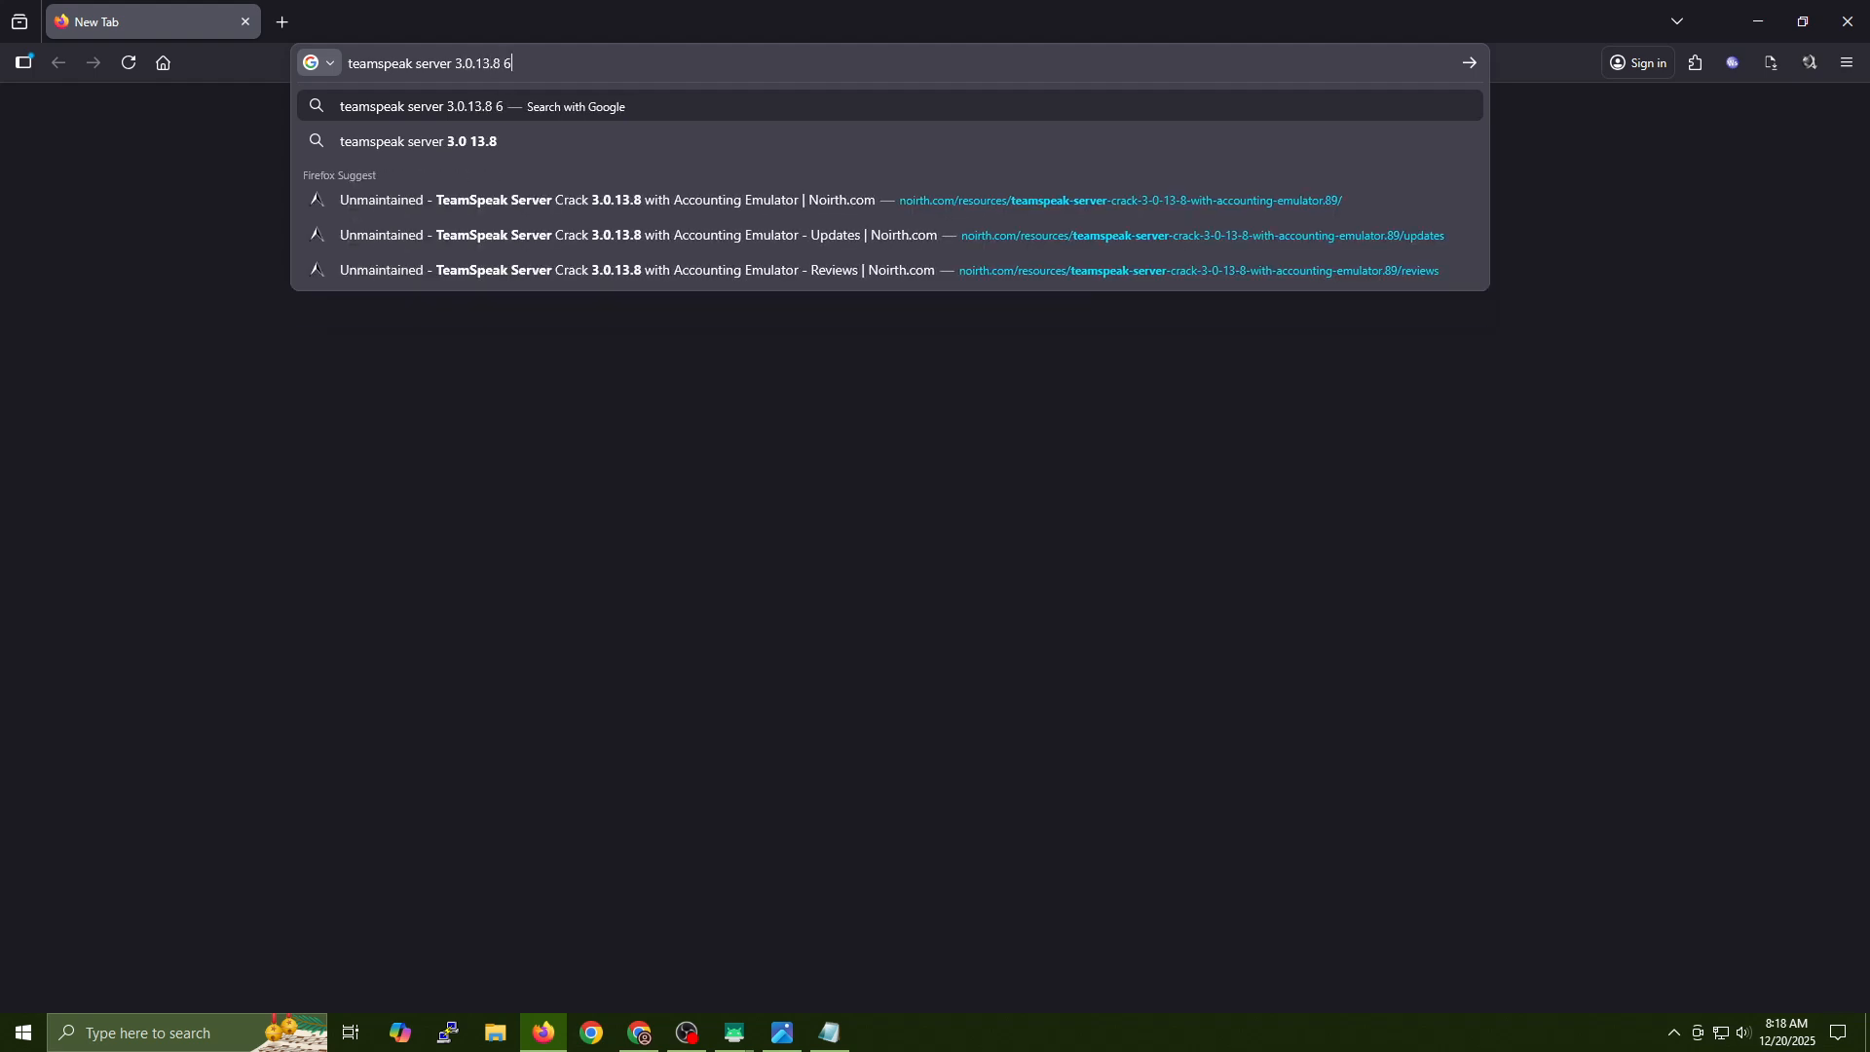
{"action": "type", "text": "4"}
{"action": "key", "text": "Return"}
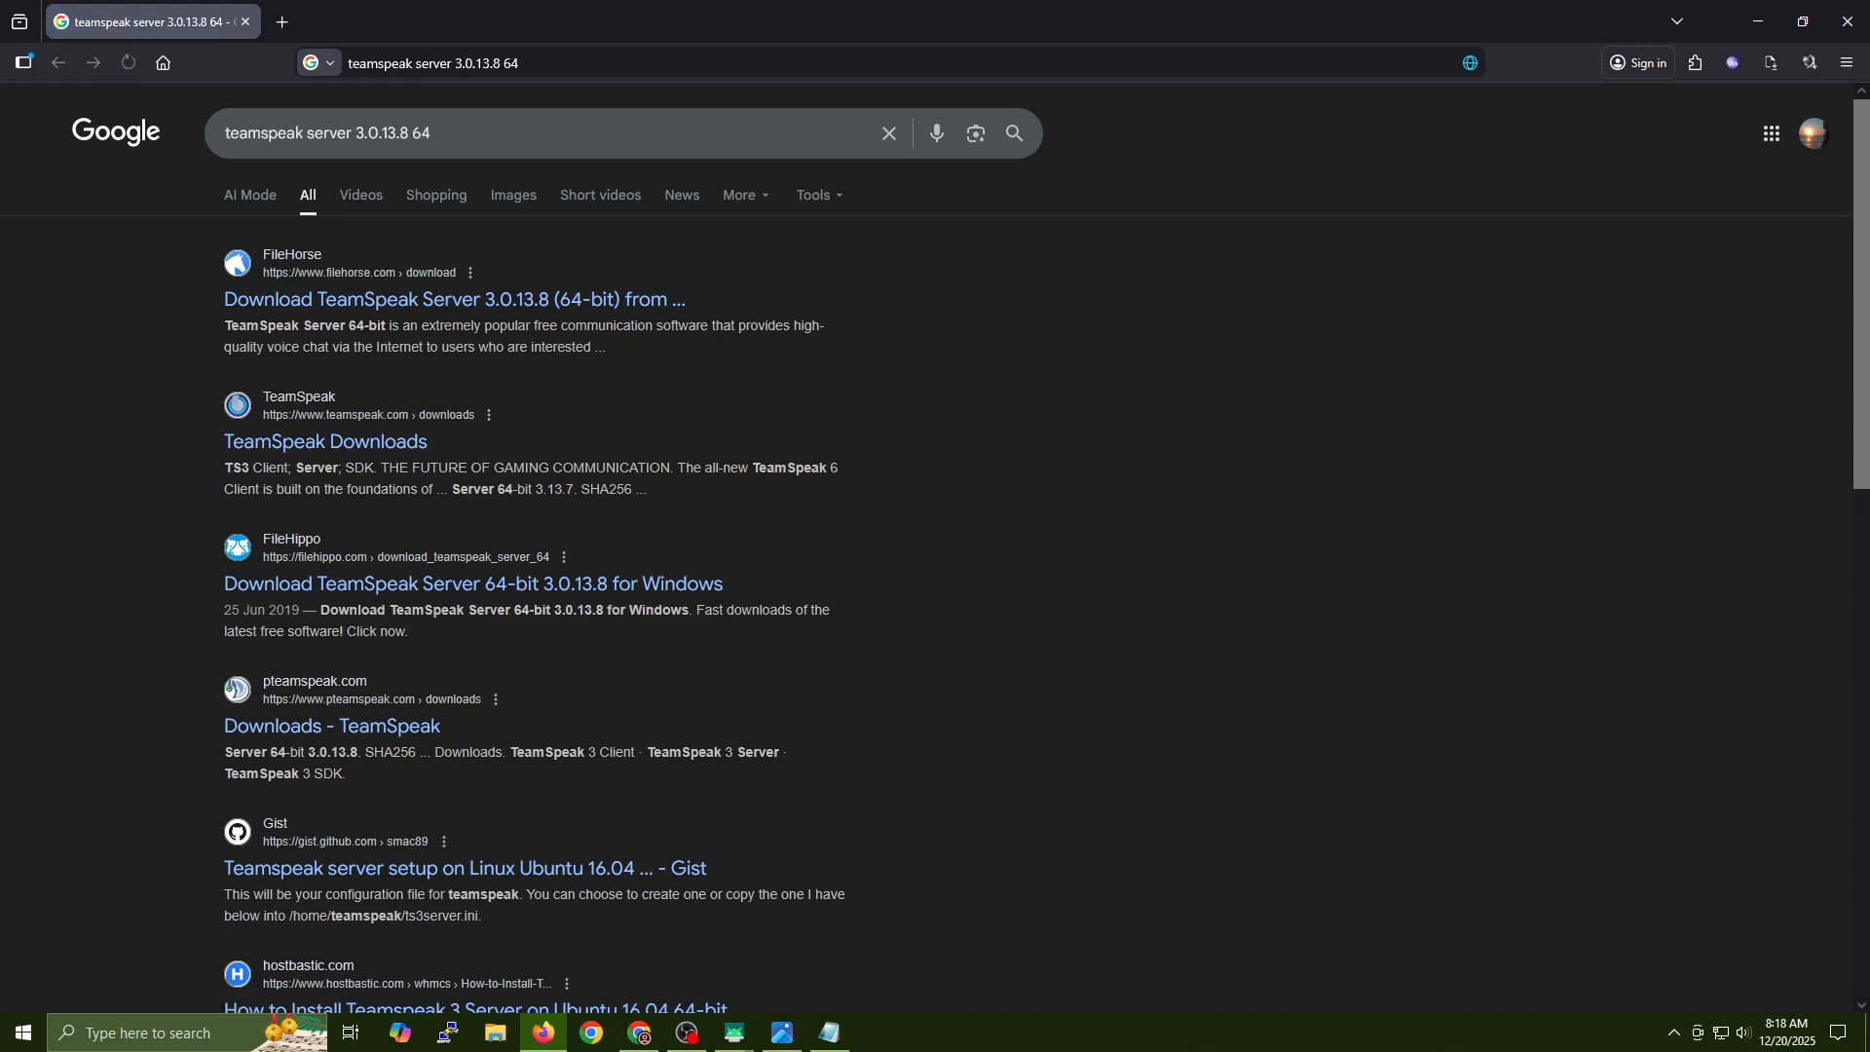
Open the FileHippo result for TeamSpeak Server 64-bit 3.0.13.8 and start its download.
{"action": "left_click", "coordinate": [488, 584]}
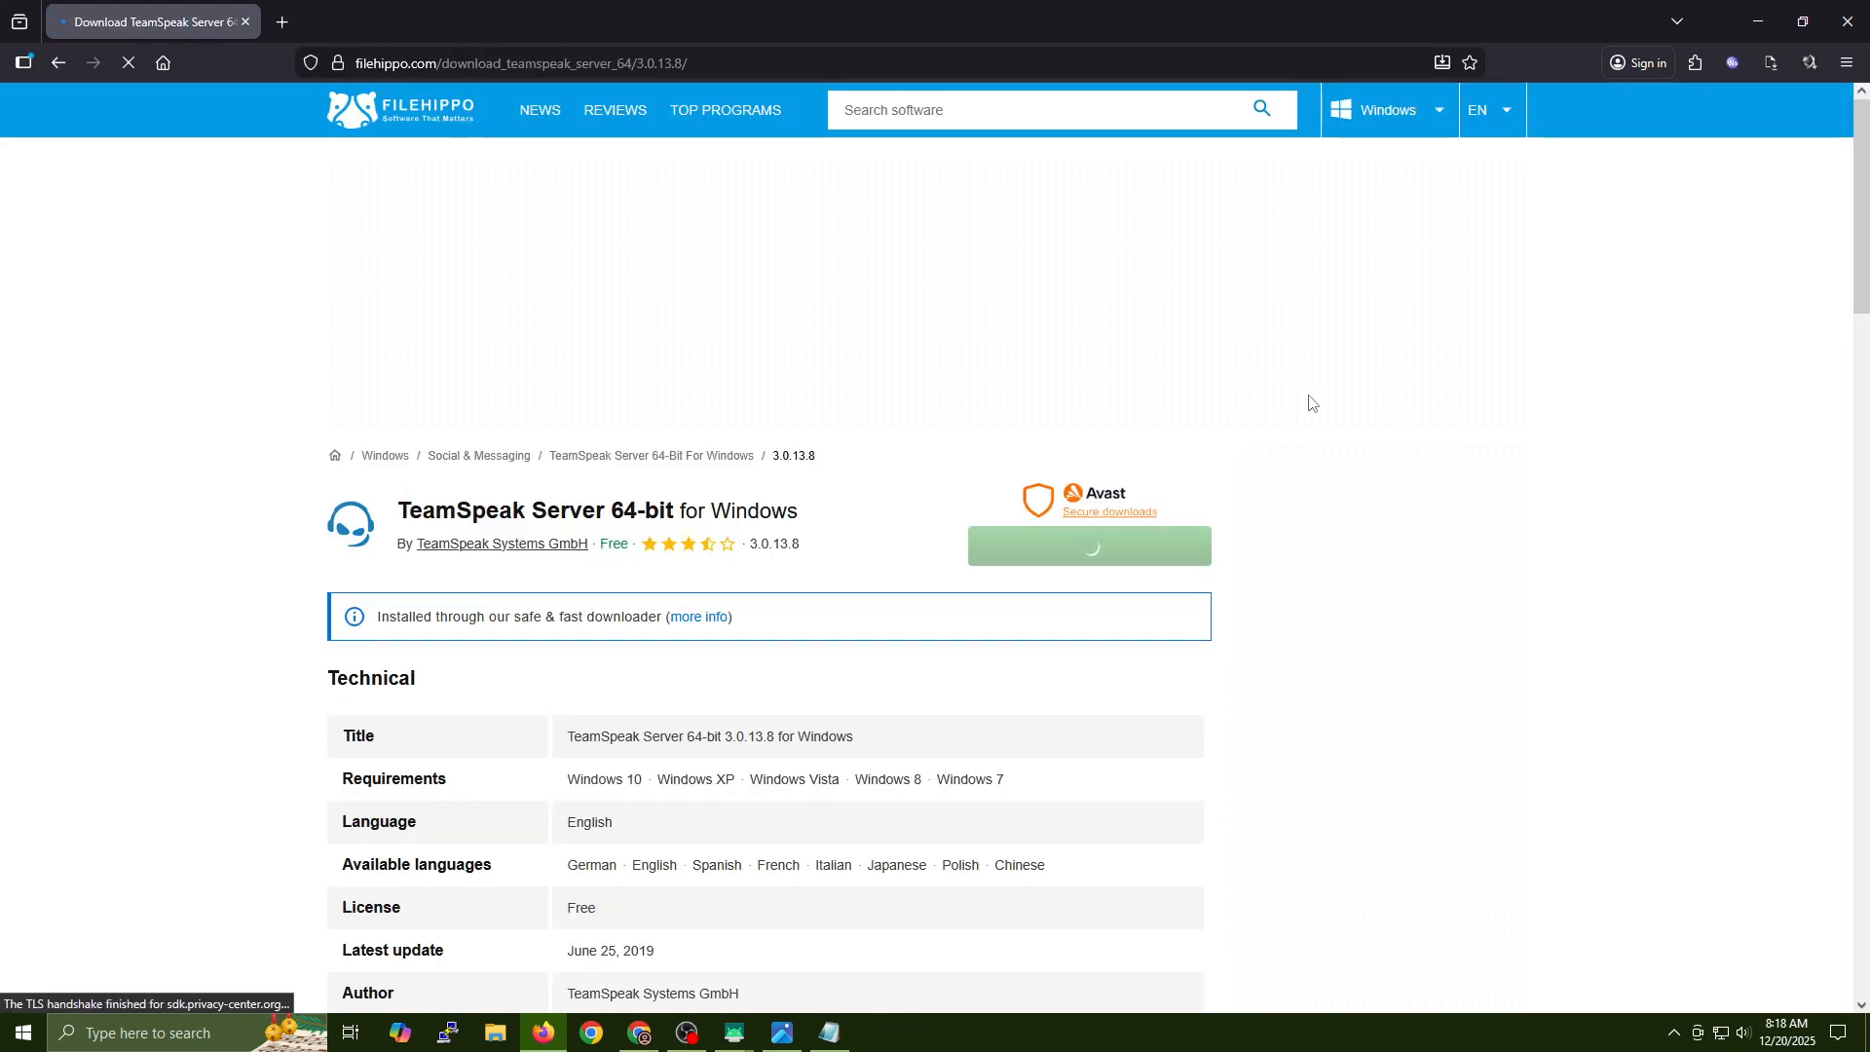
{"action": "scroll", "coordinate": [1008, 527], "scroll_direction": "down", "scroll_amount": 7}
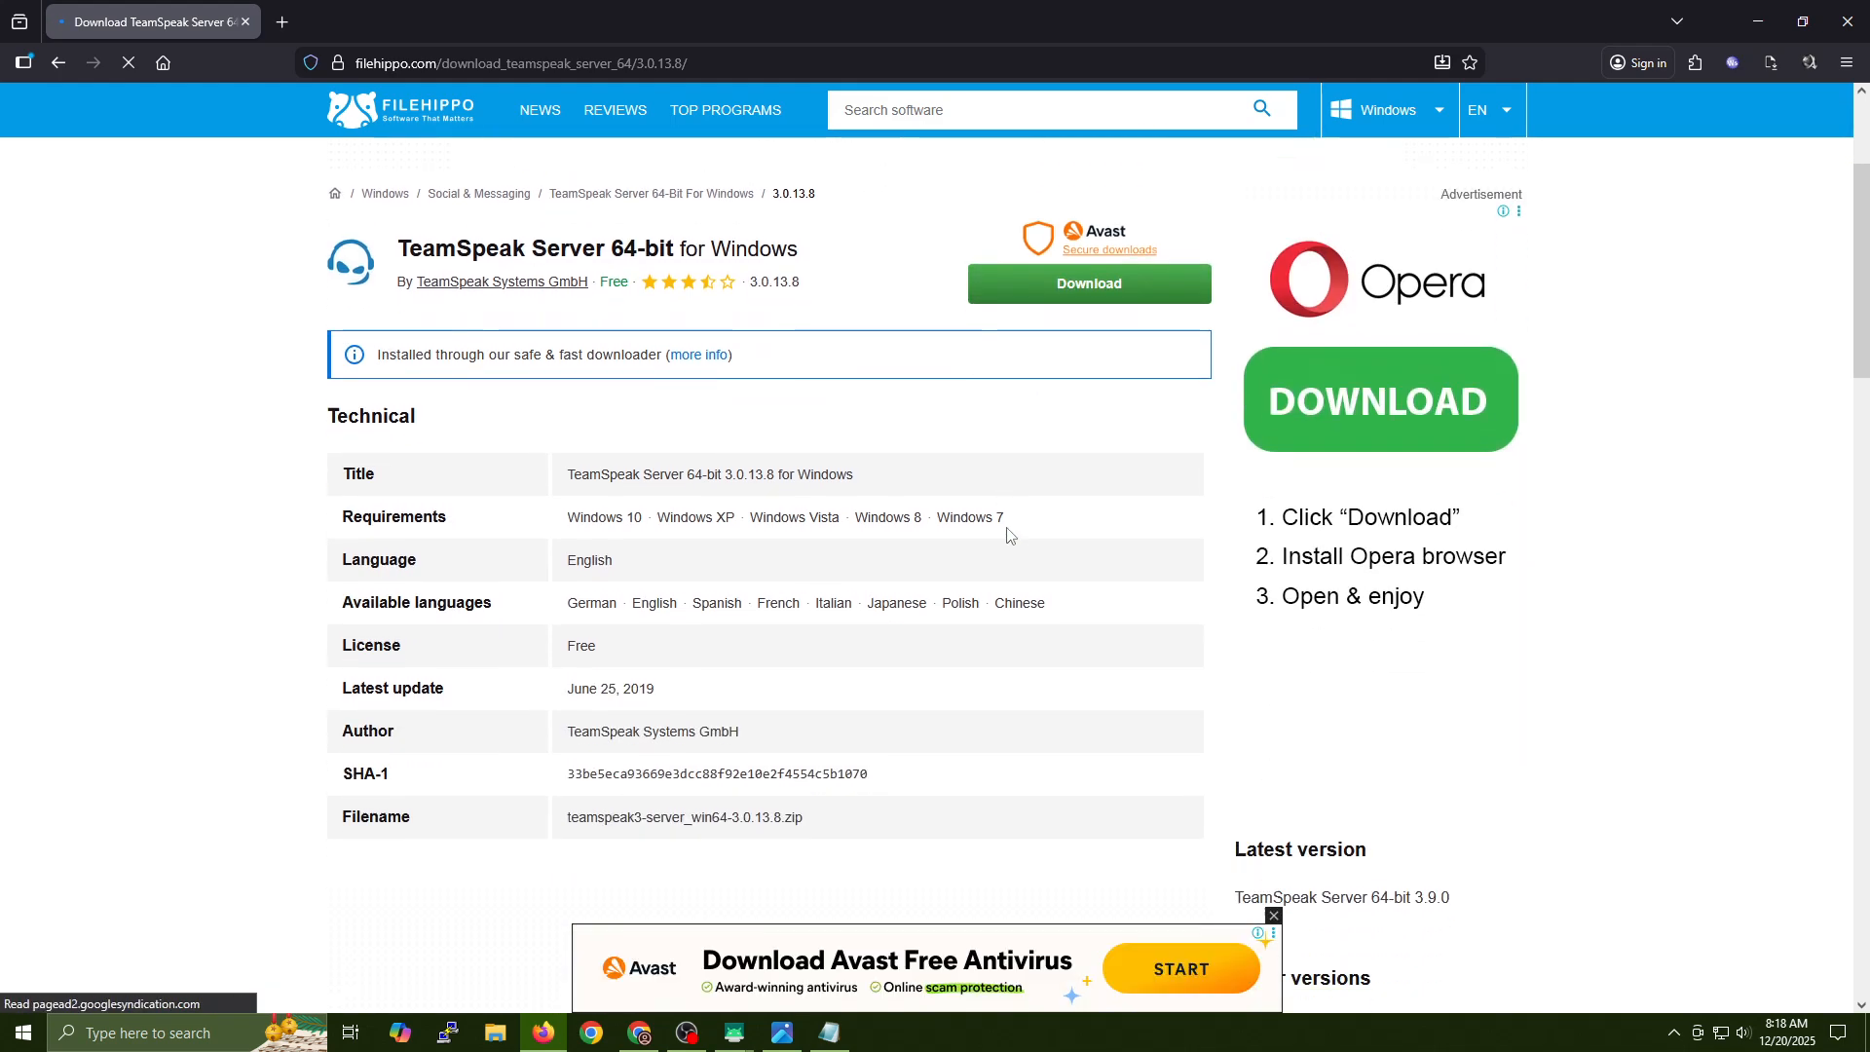
{"action": "scroll", "coordinate": [1010, 534], "scroll_direction": "down", "scroll_amount": 5}
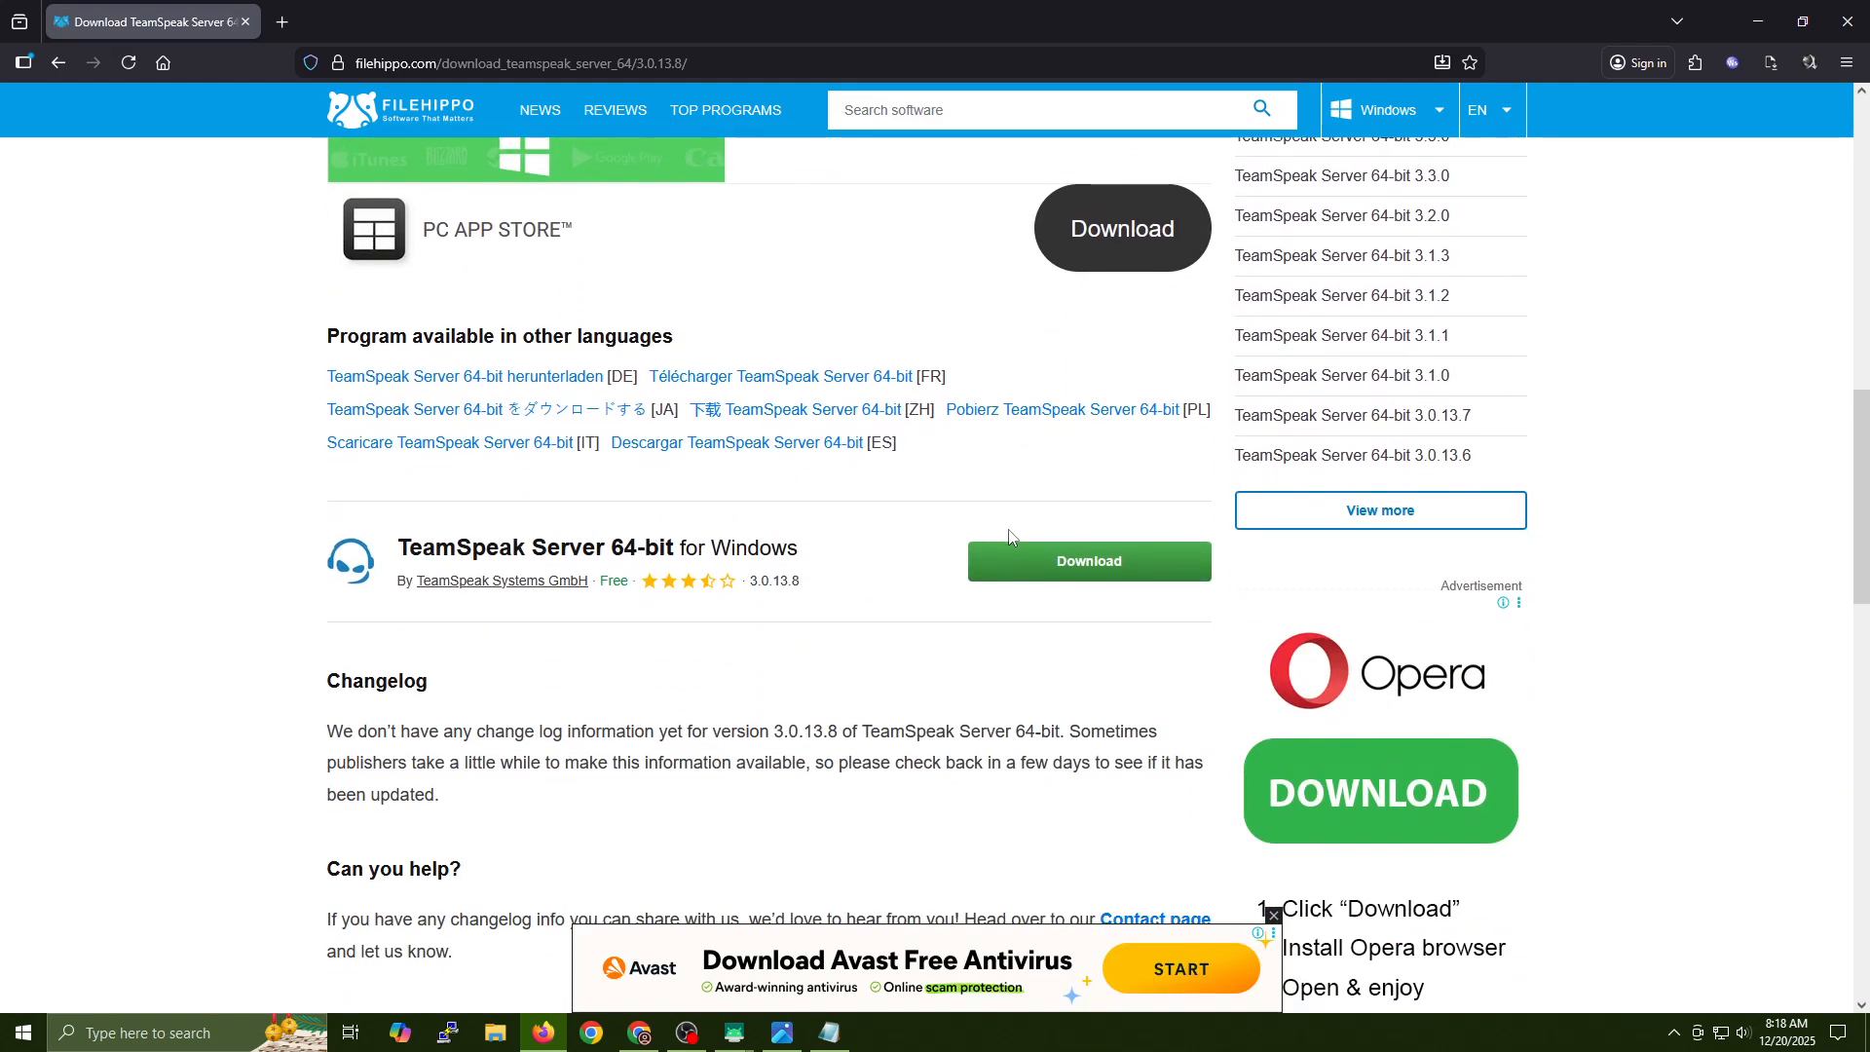
{"action": "left_click", "coordinate": [1059, 570]}
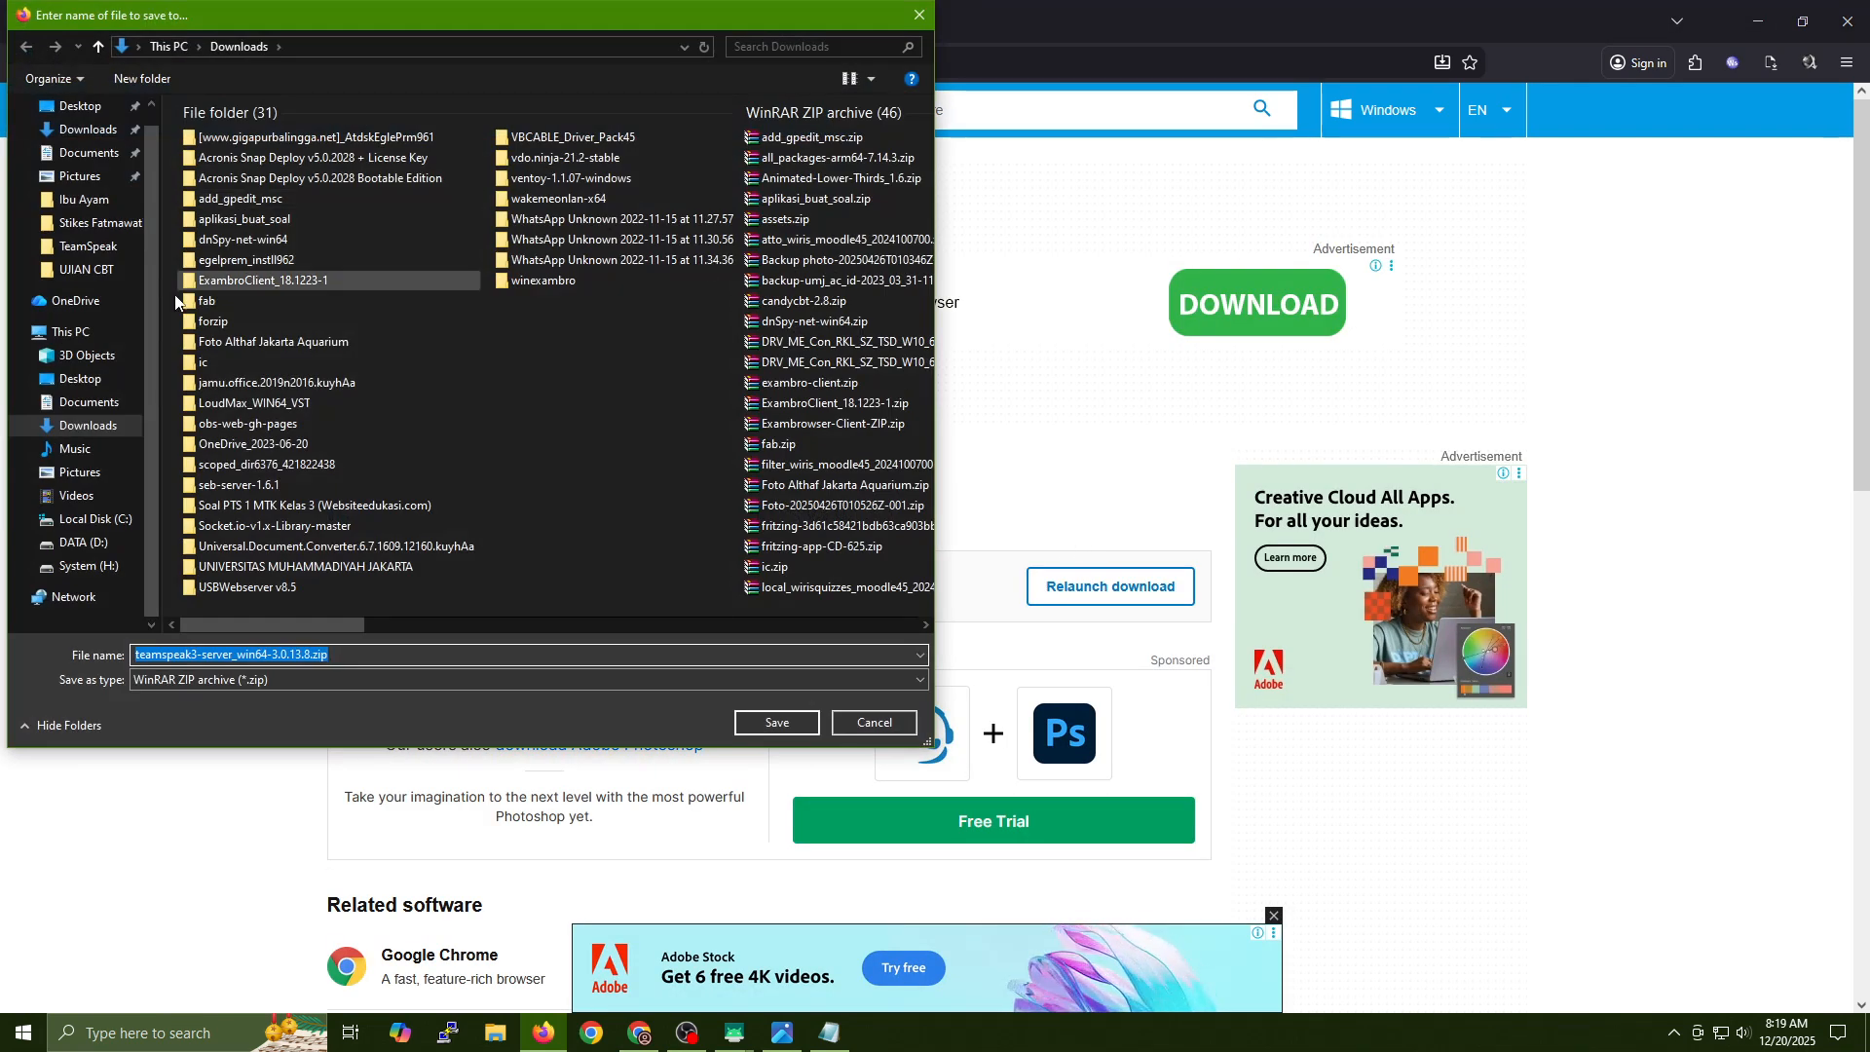
Save teamspeak3-server_win64-3.0.13.8.zip in the Software\TeamSpeak folder on drive DATA (D:).
{"action": "left_click", "coordinate": [62, 551]}
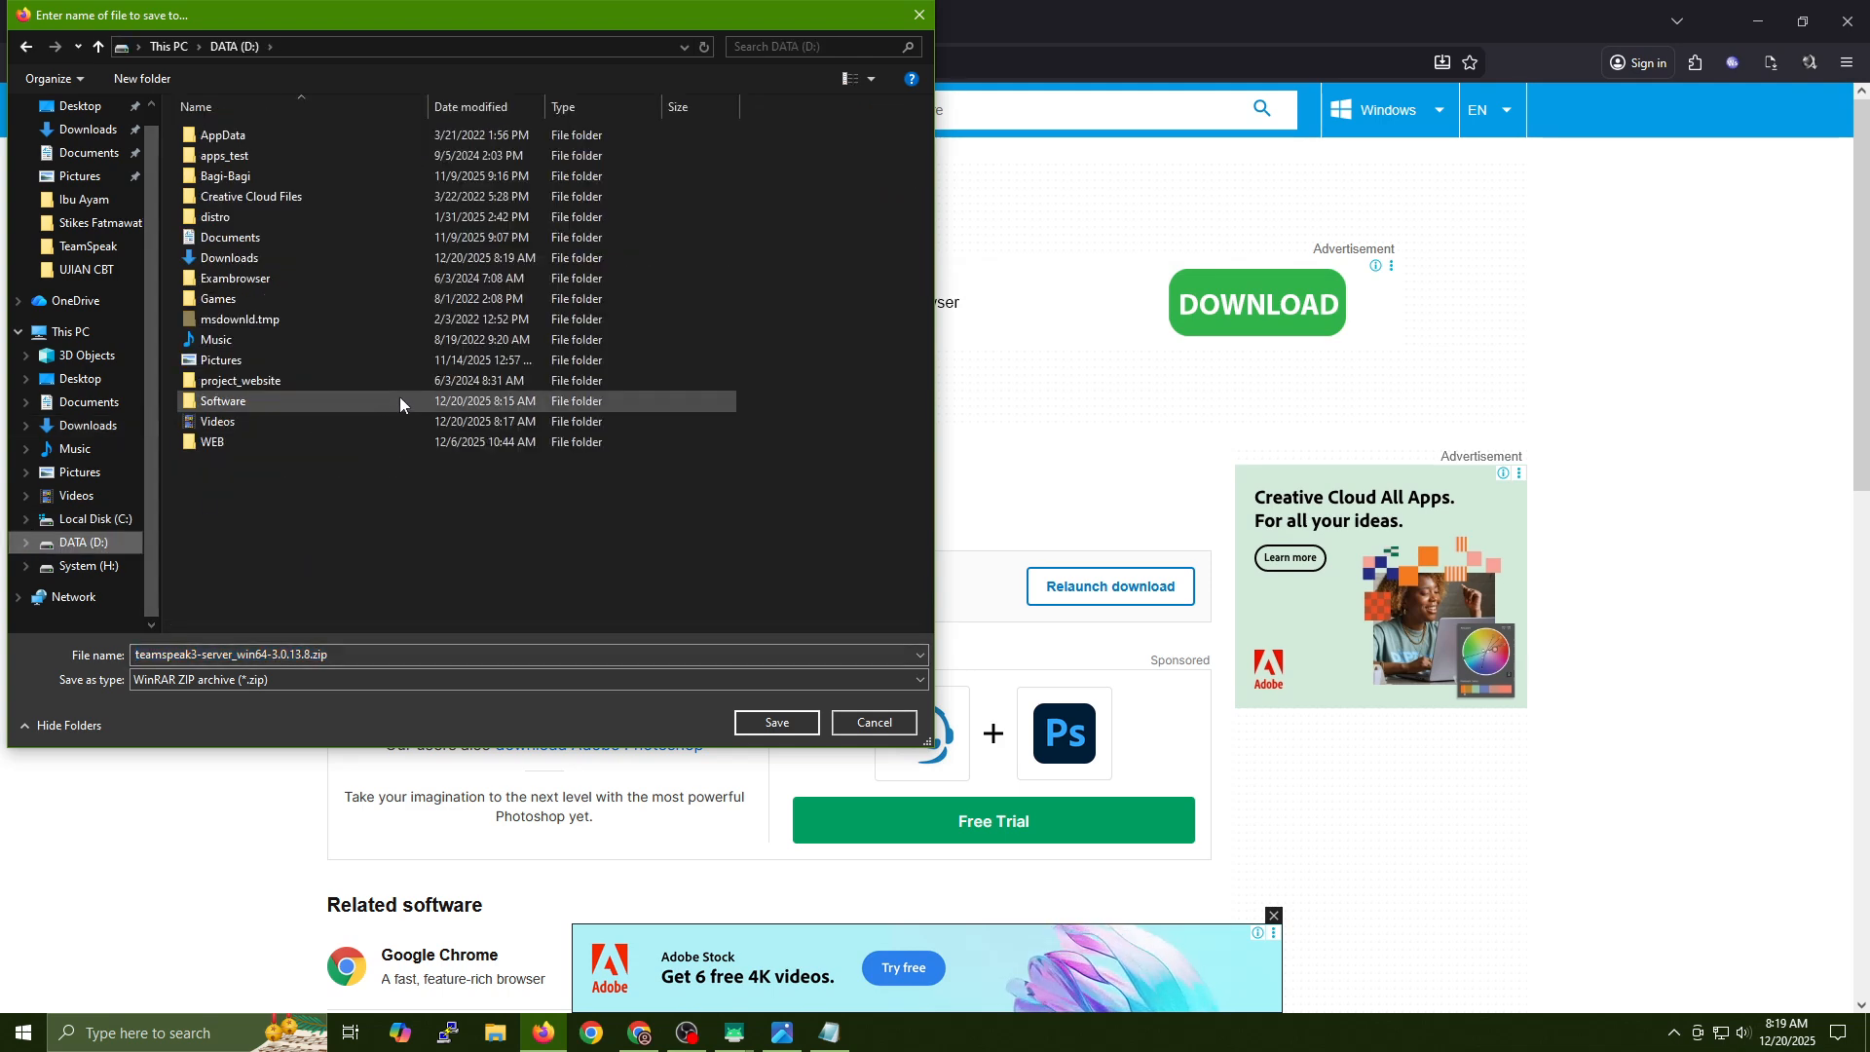
{"action": "double_click", "coordinate": [331, 399]}
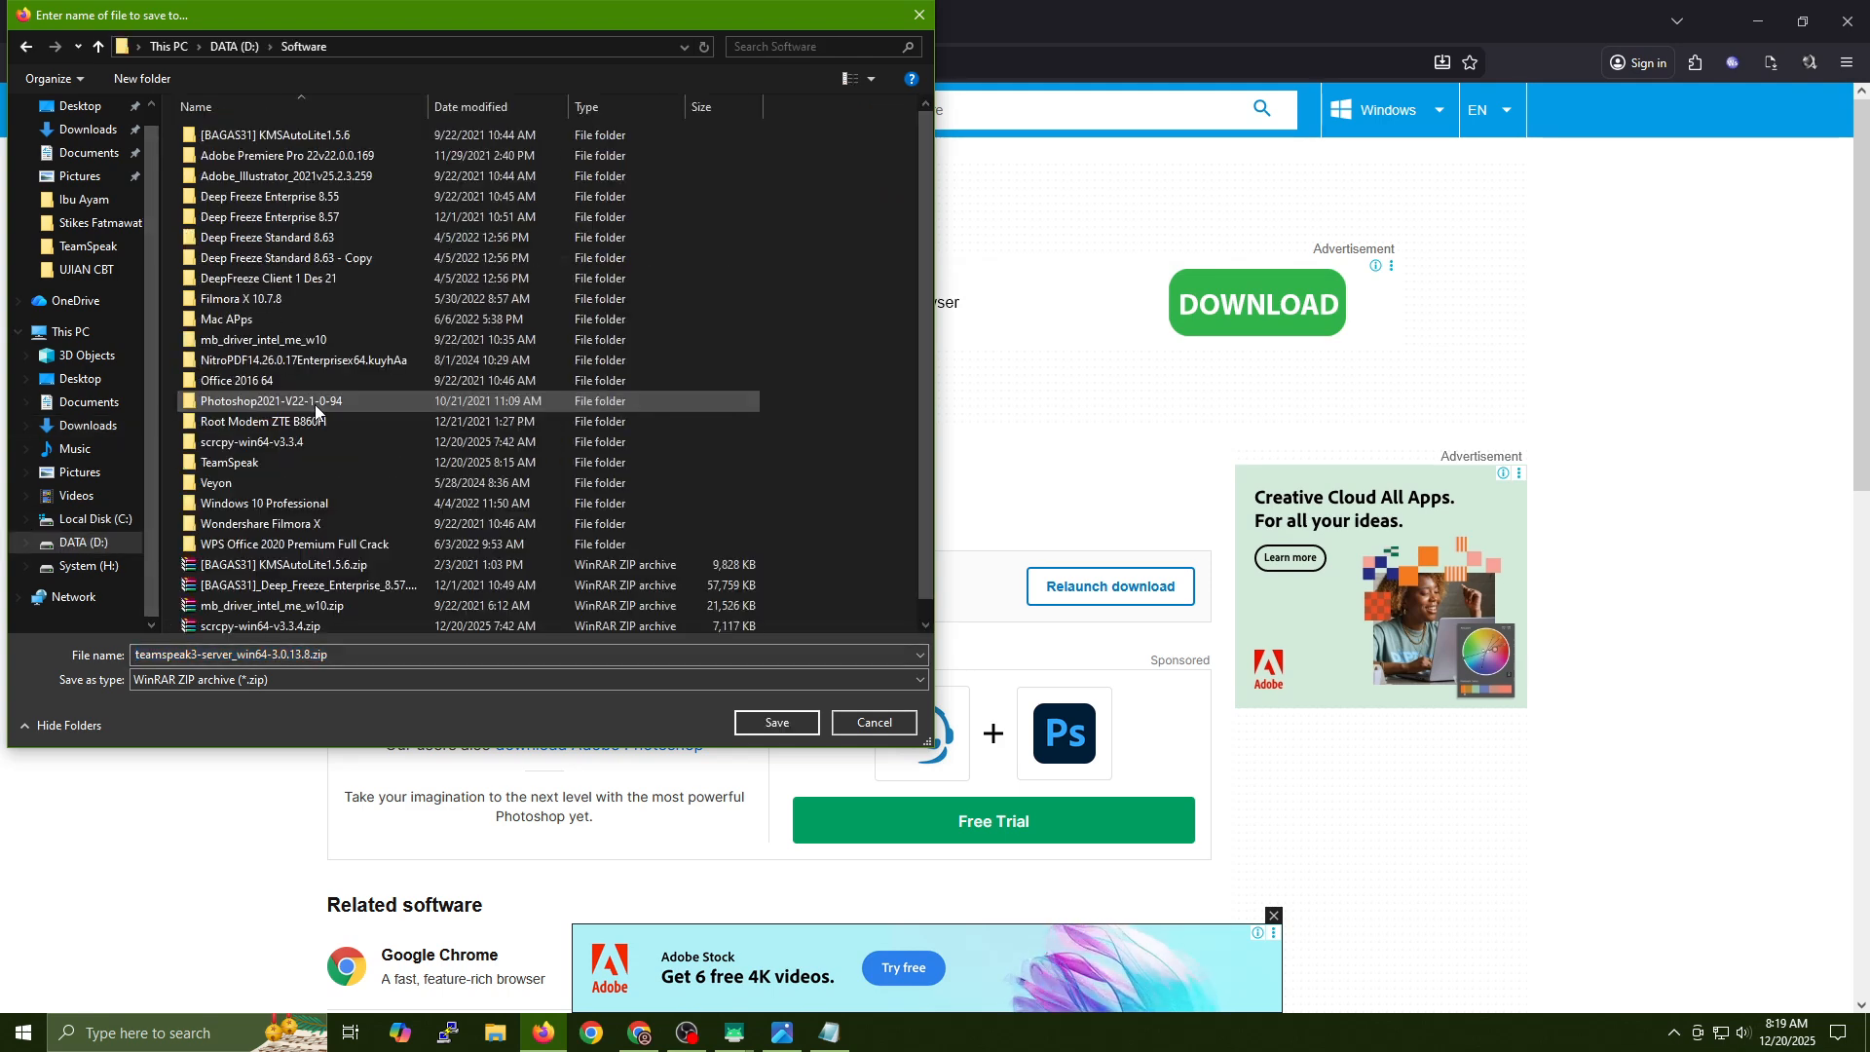
{"action": "double_click", "coordinate": [244, 462]}
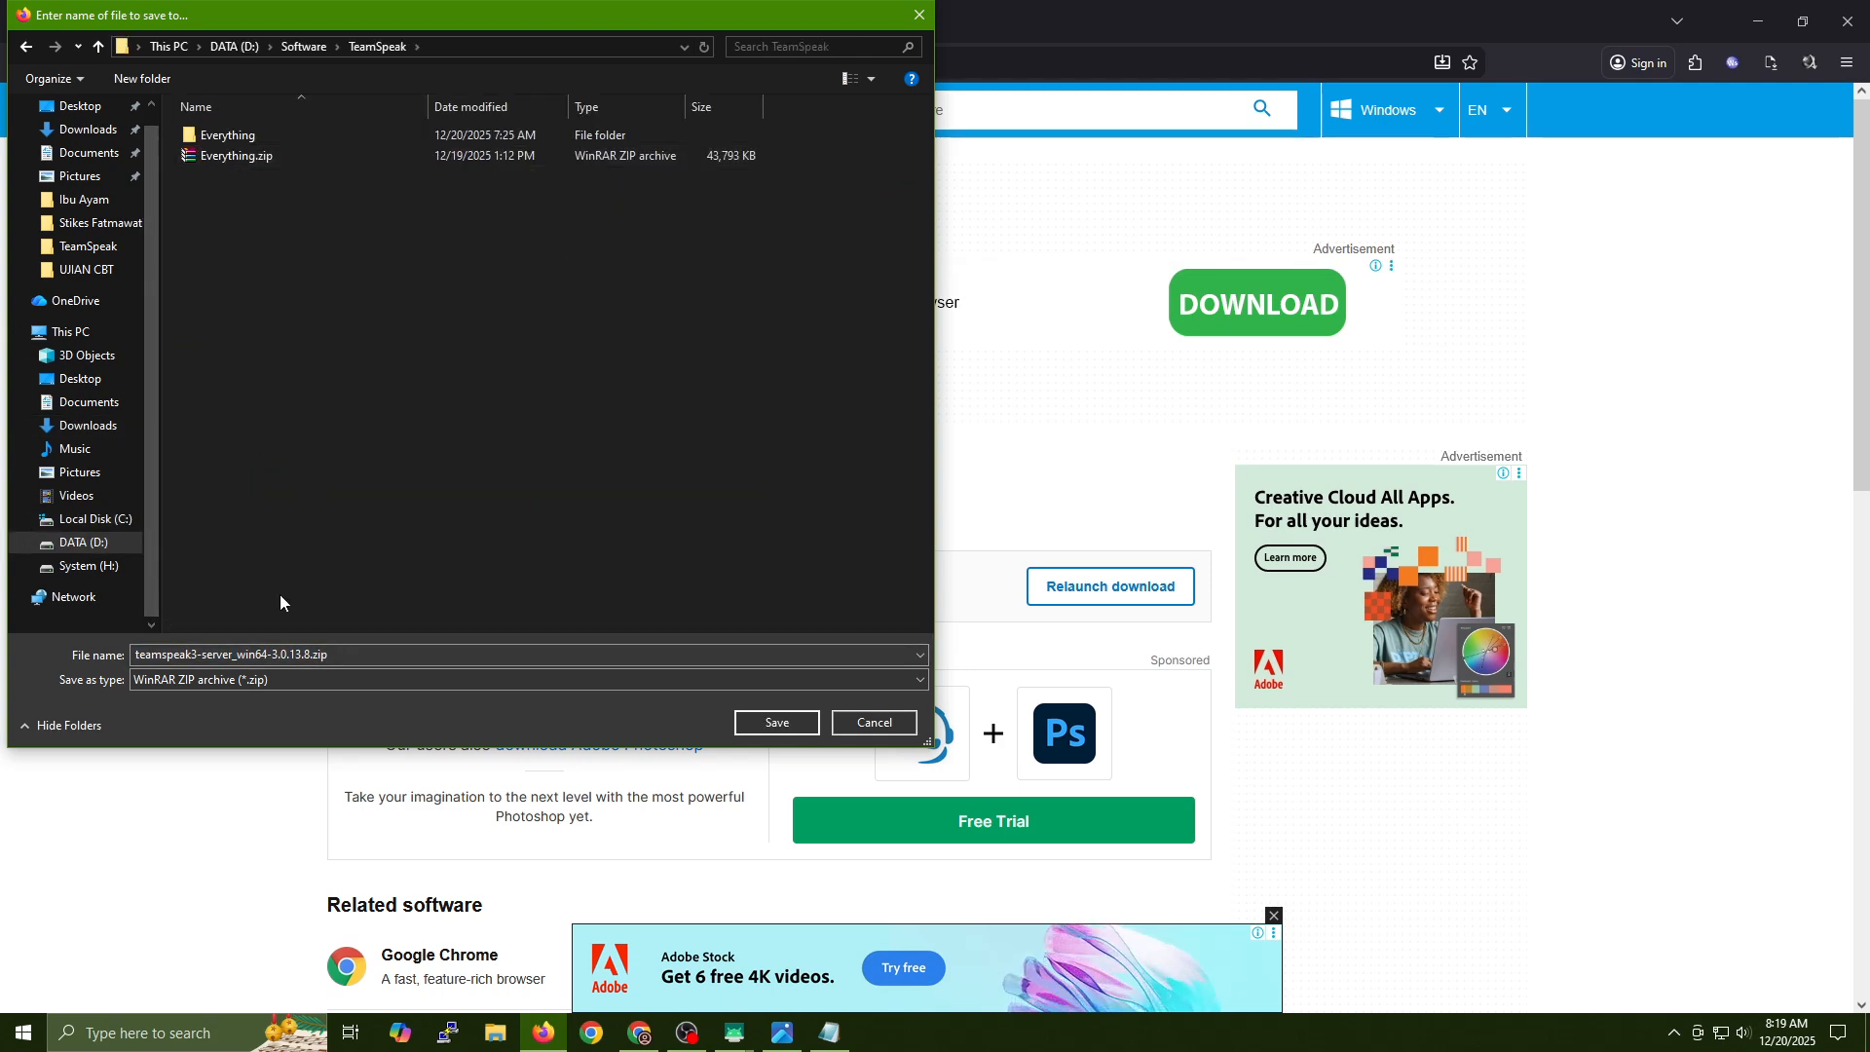
{"action": "left_click", "coordinate": [778, 722]}
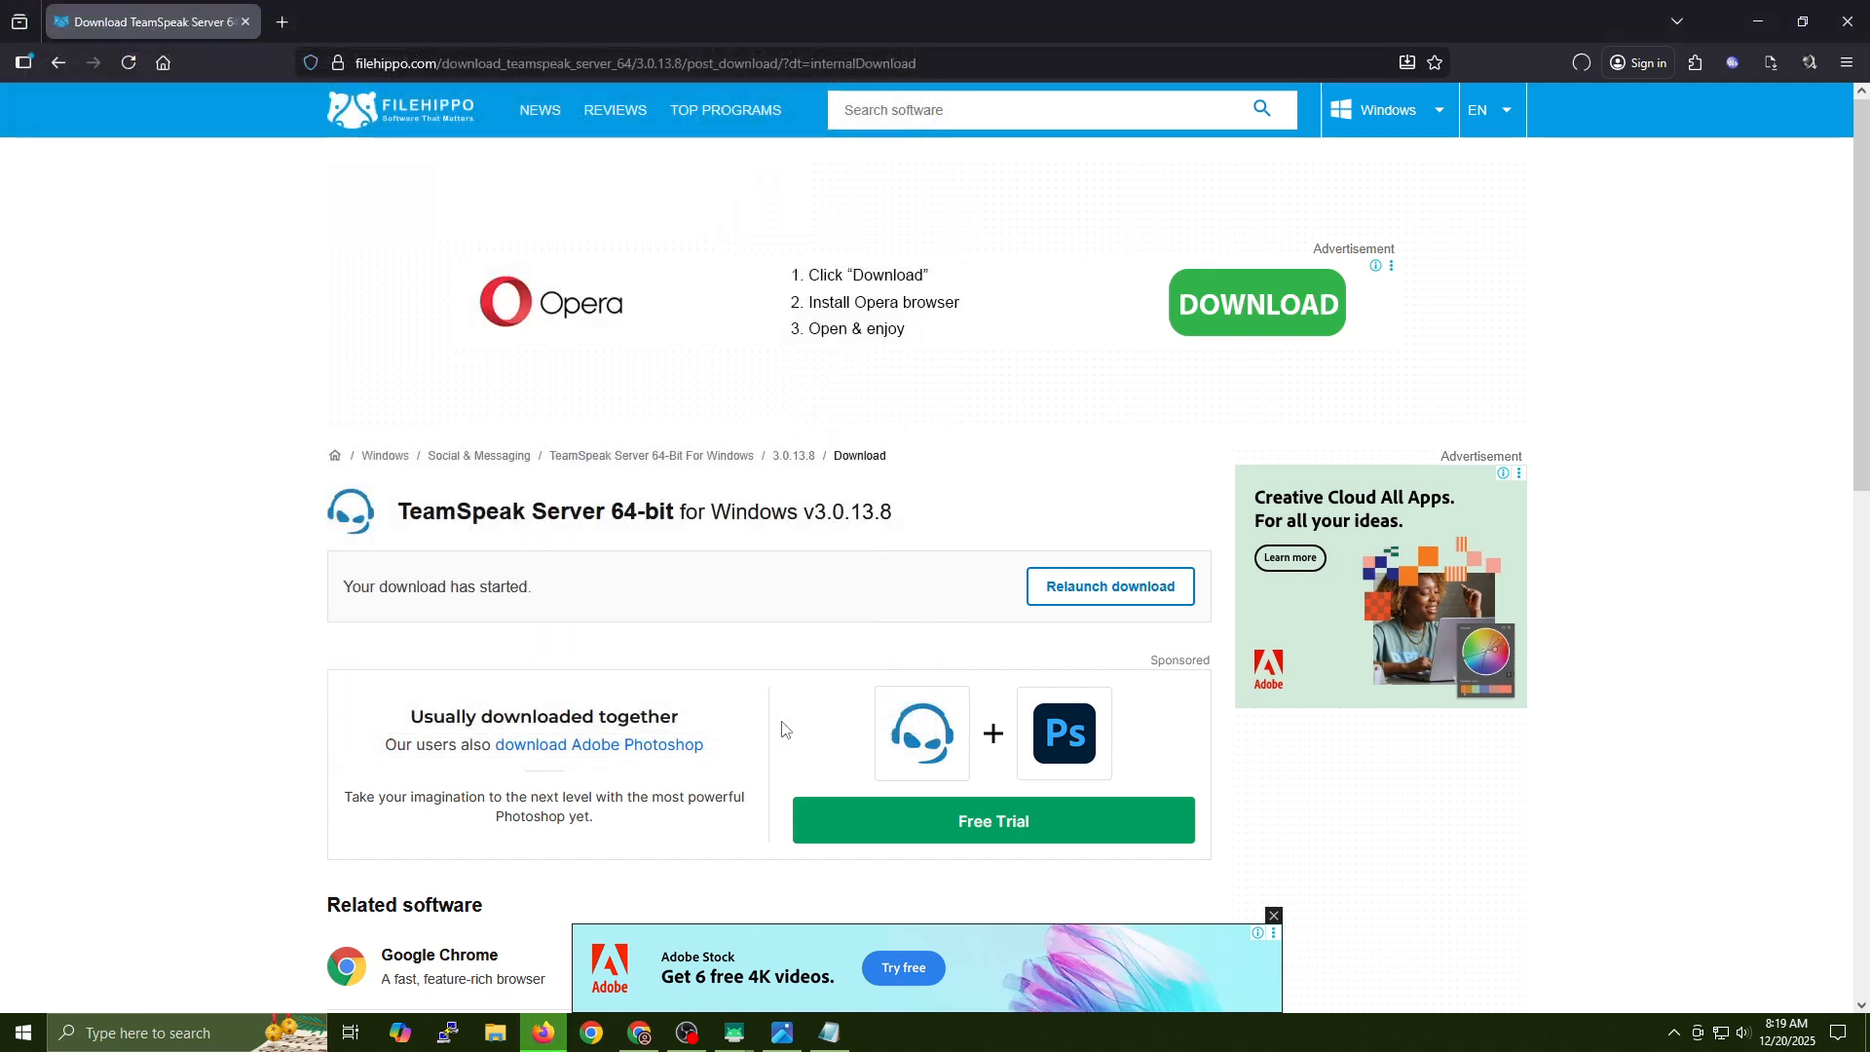
Show the downloaded zip in its folder, extract it there and open the extracted teamspeak3-server_win64 folder.
{"action": "left_click", "coordinate": [1586, 62]}
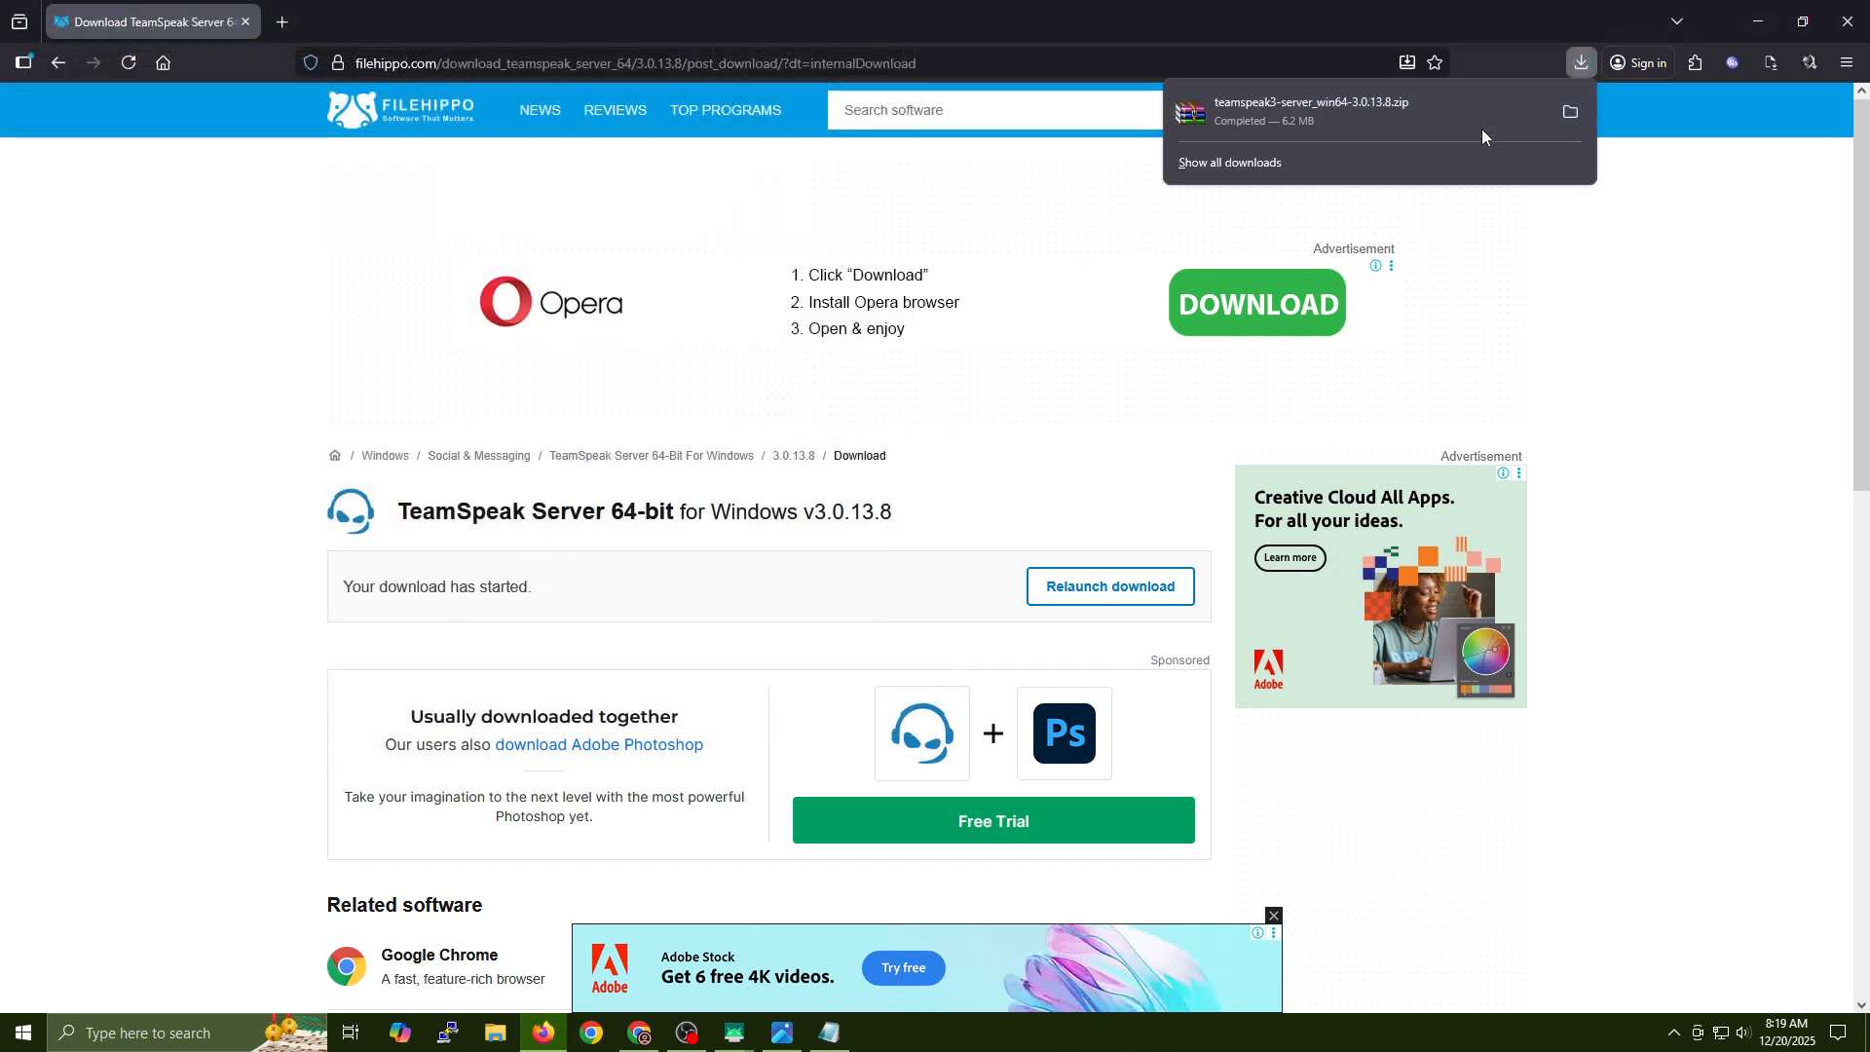
{"action": "left_click", "coordinate": [1571, 111]}
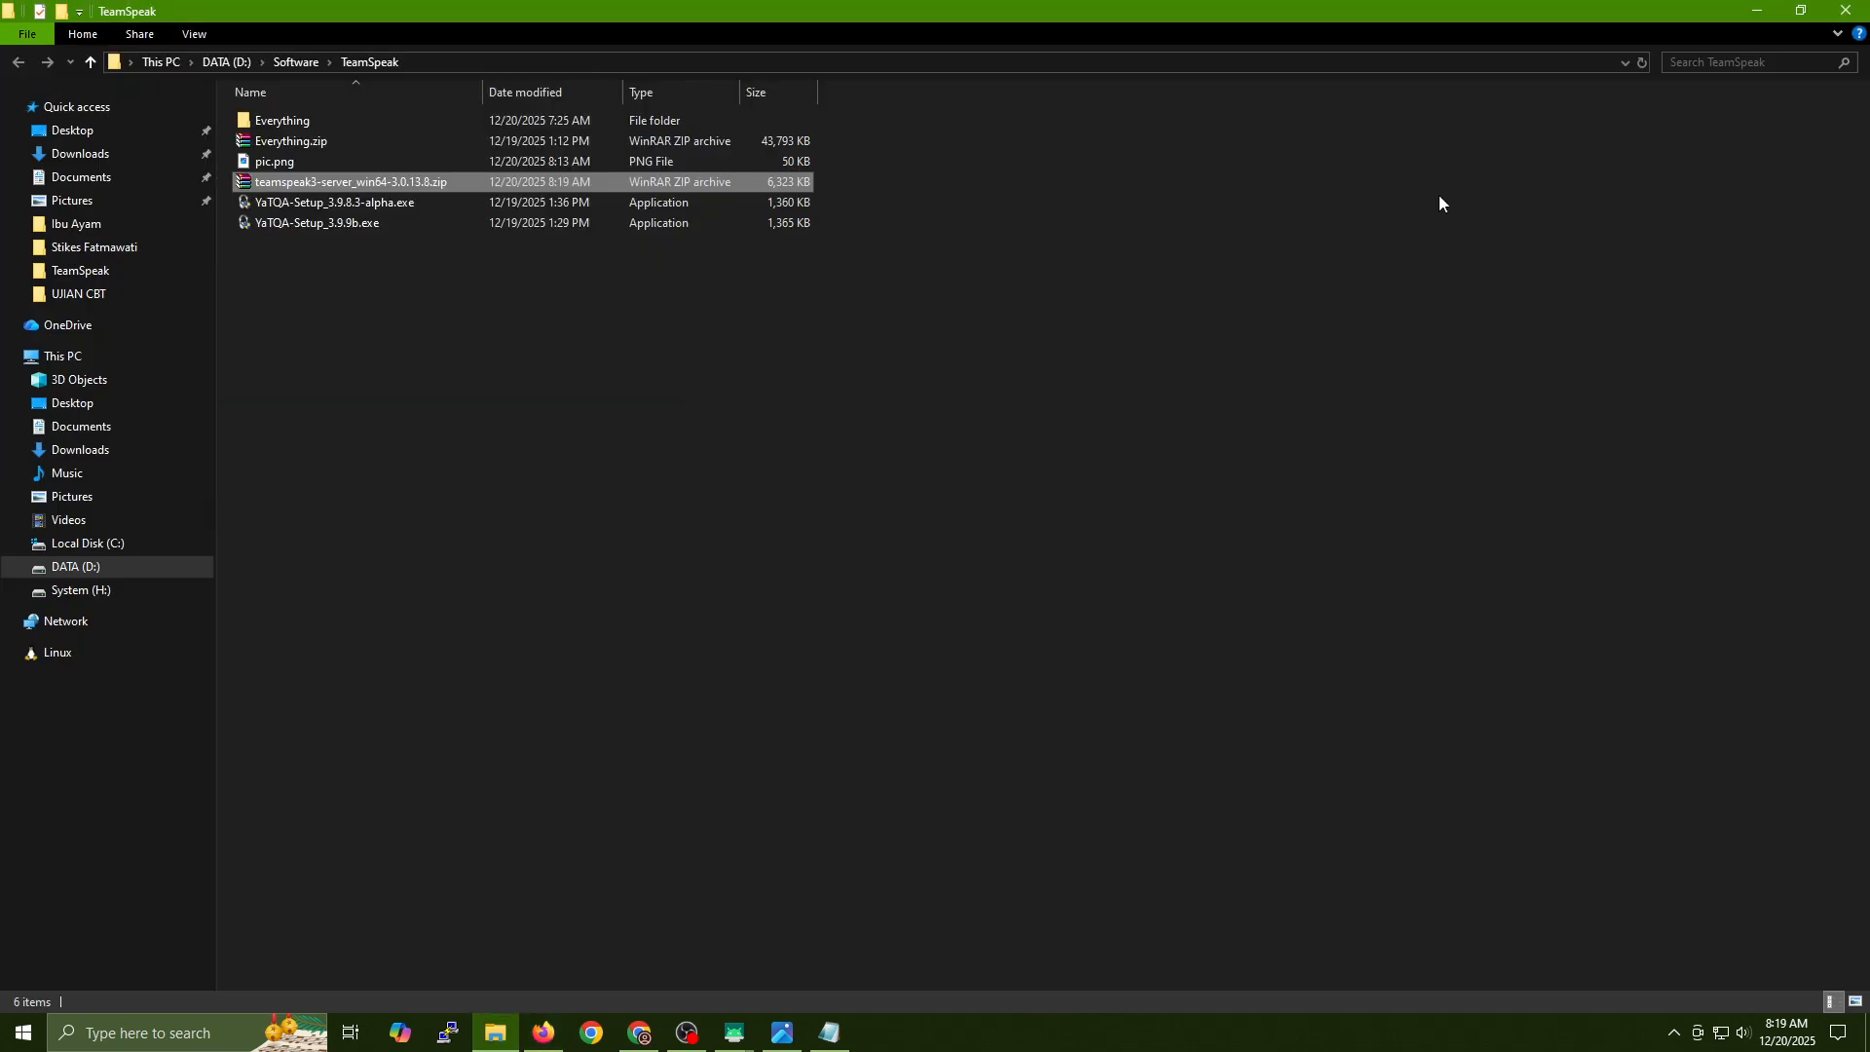
{"action": "right_click", "coordinate": [328, 184]}
{"action": "left_click", "coordinate": [390, 283]}
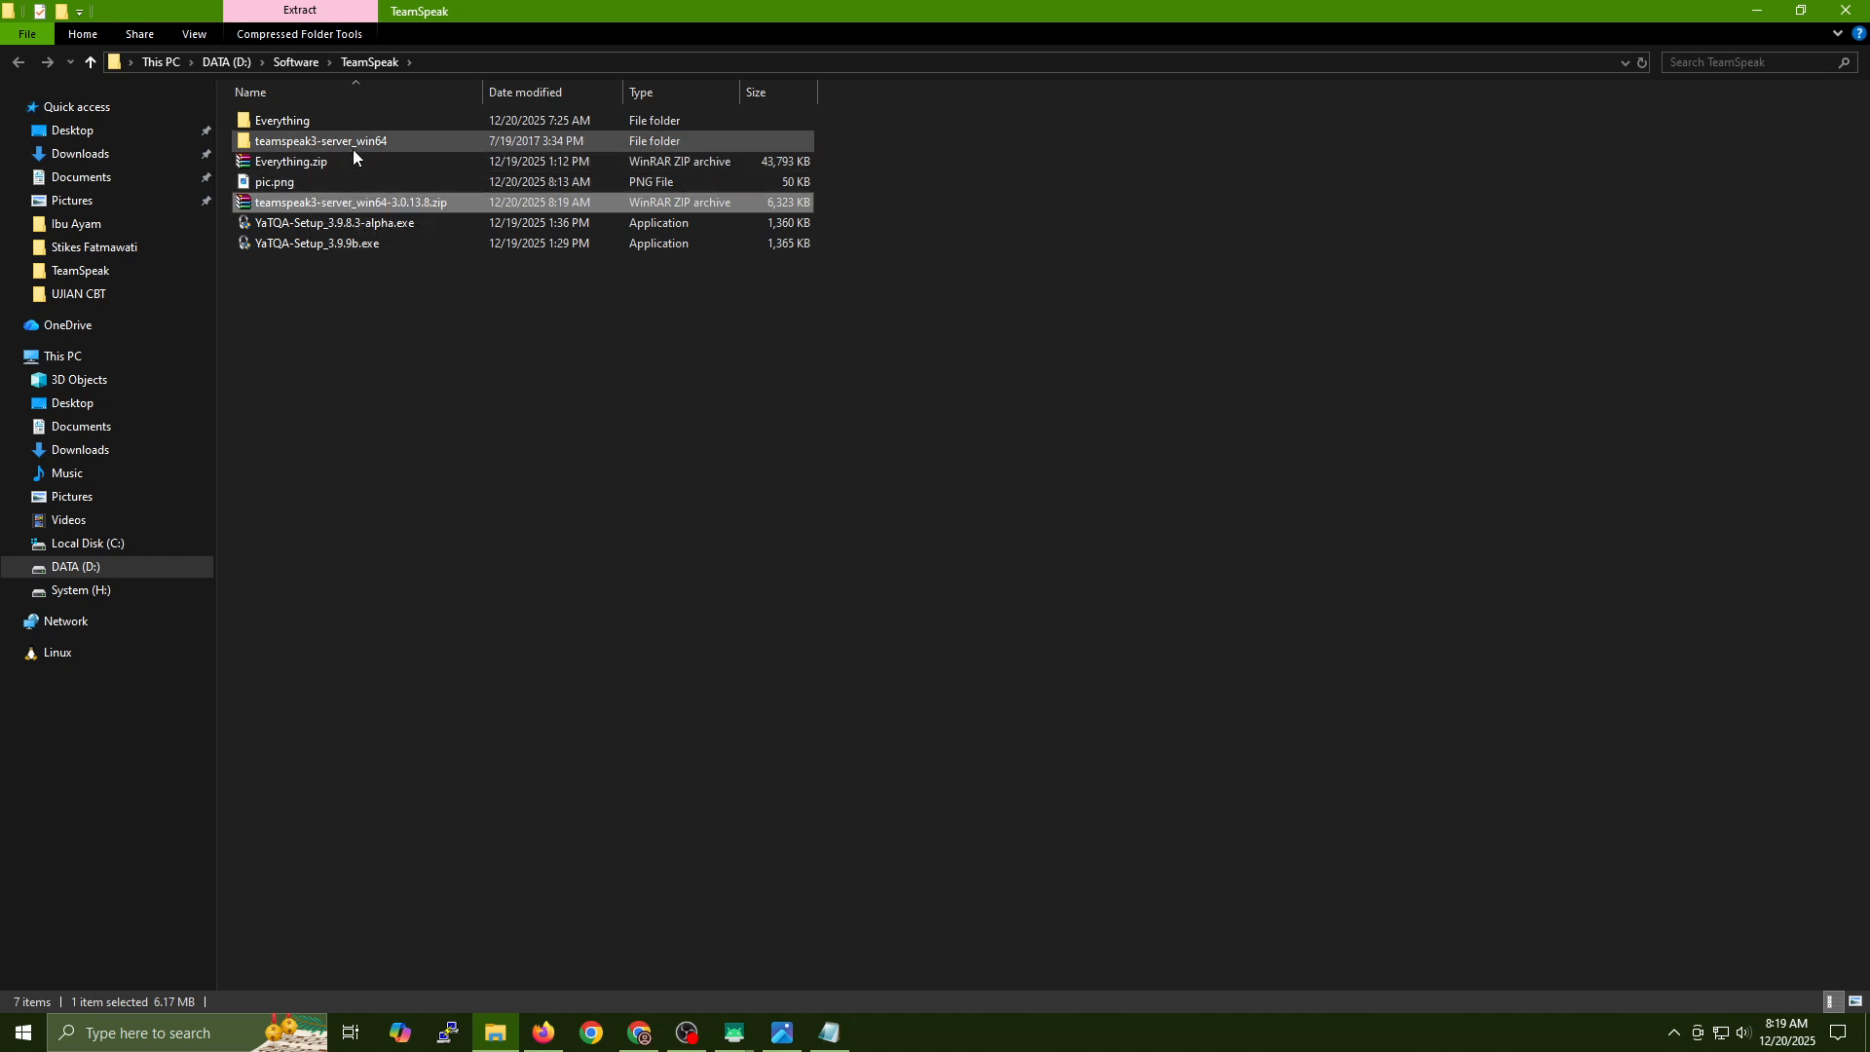
{"action": "left_click", "coordinate": [354, 142]}
{"action": "double_click", "coordinate": [353, 142]}
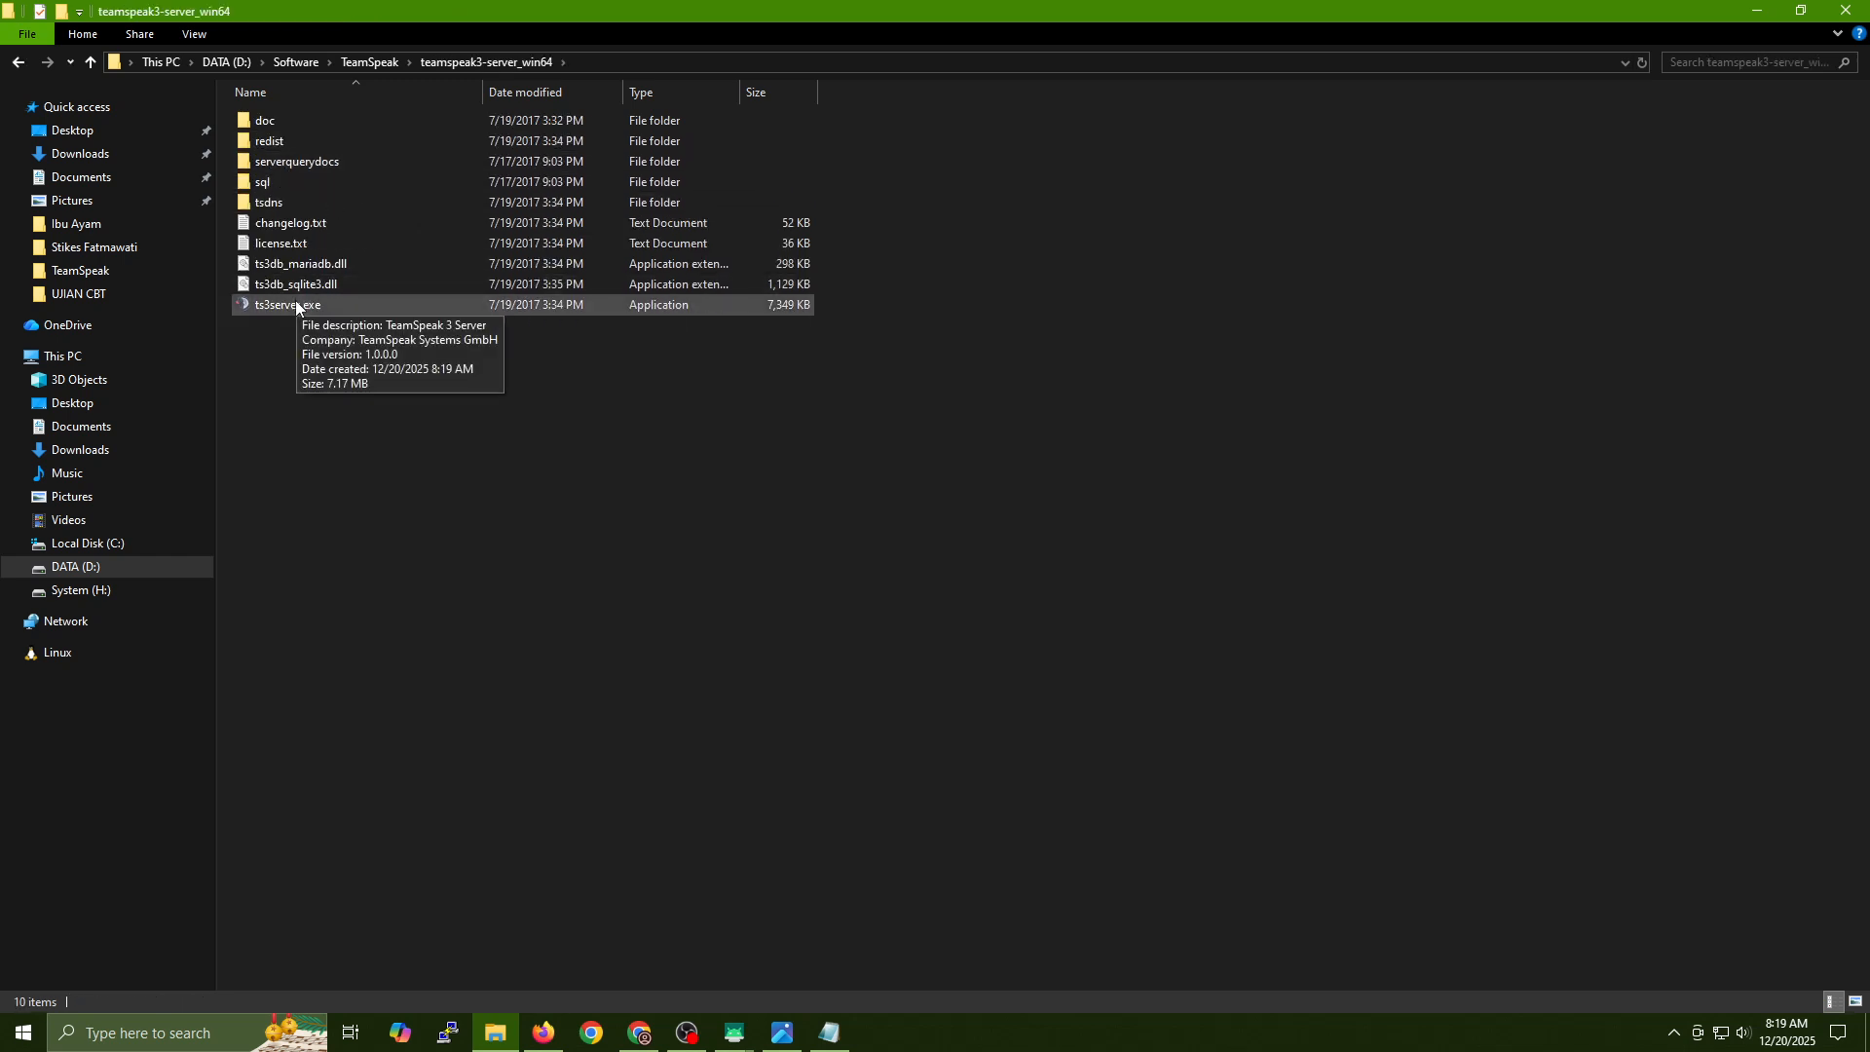
In the Notepad note, add a check mark emoji to item 1 and write the line "2. Jalankan TeamSpeak Server".
{"action": "left_click", "coordinate": [836, 1035]}
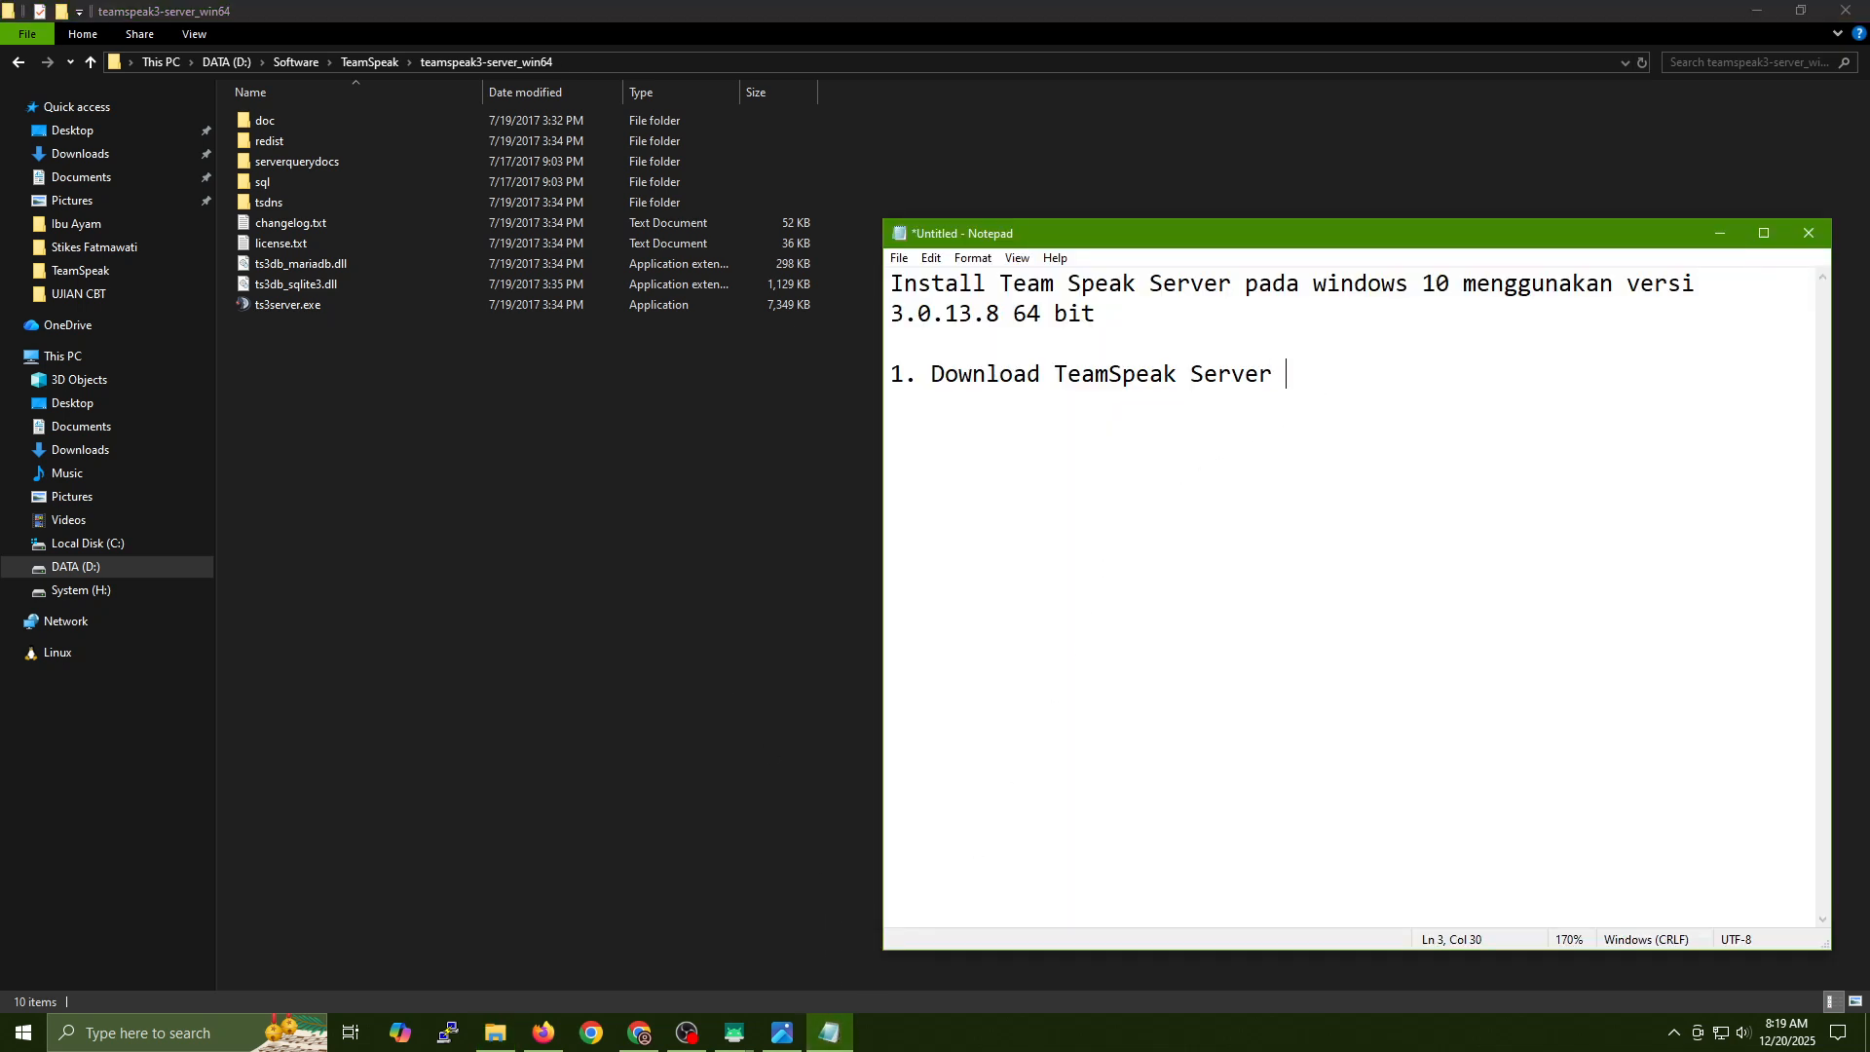
{"action": "key", "text": "super+period"}
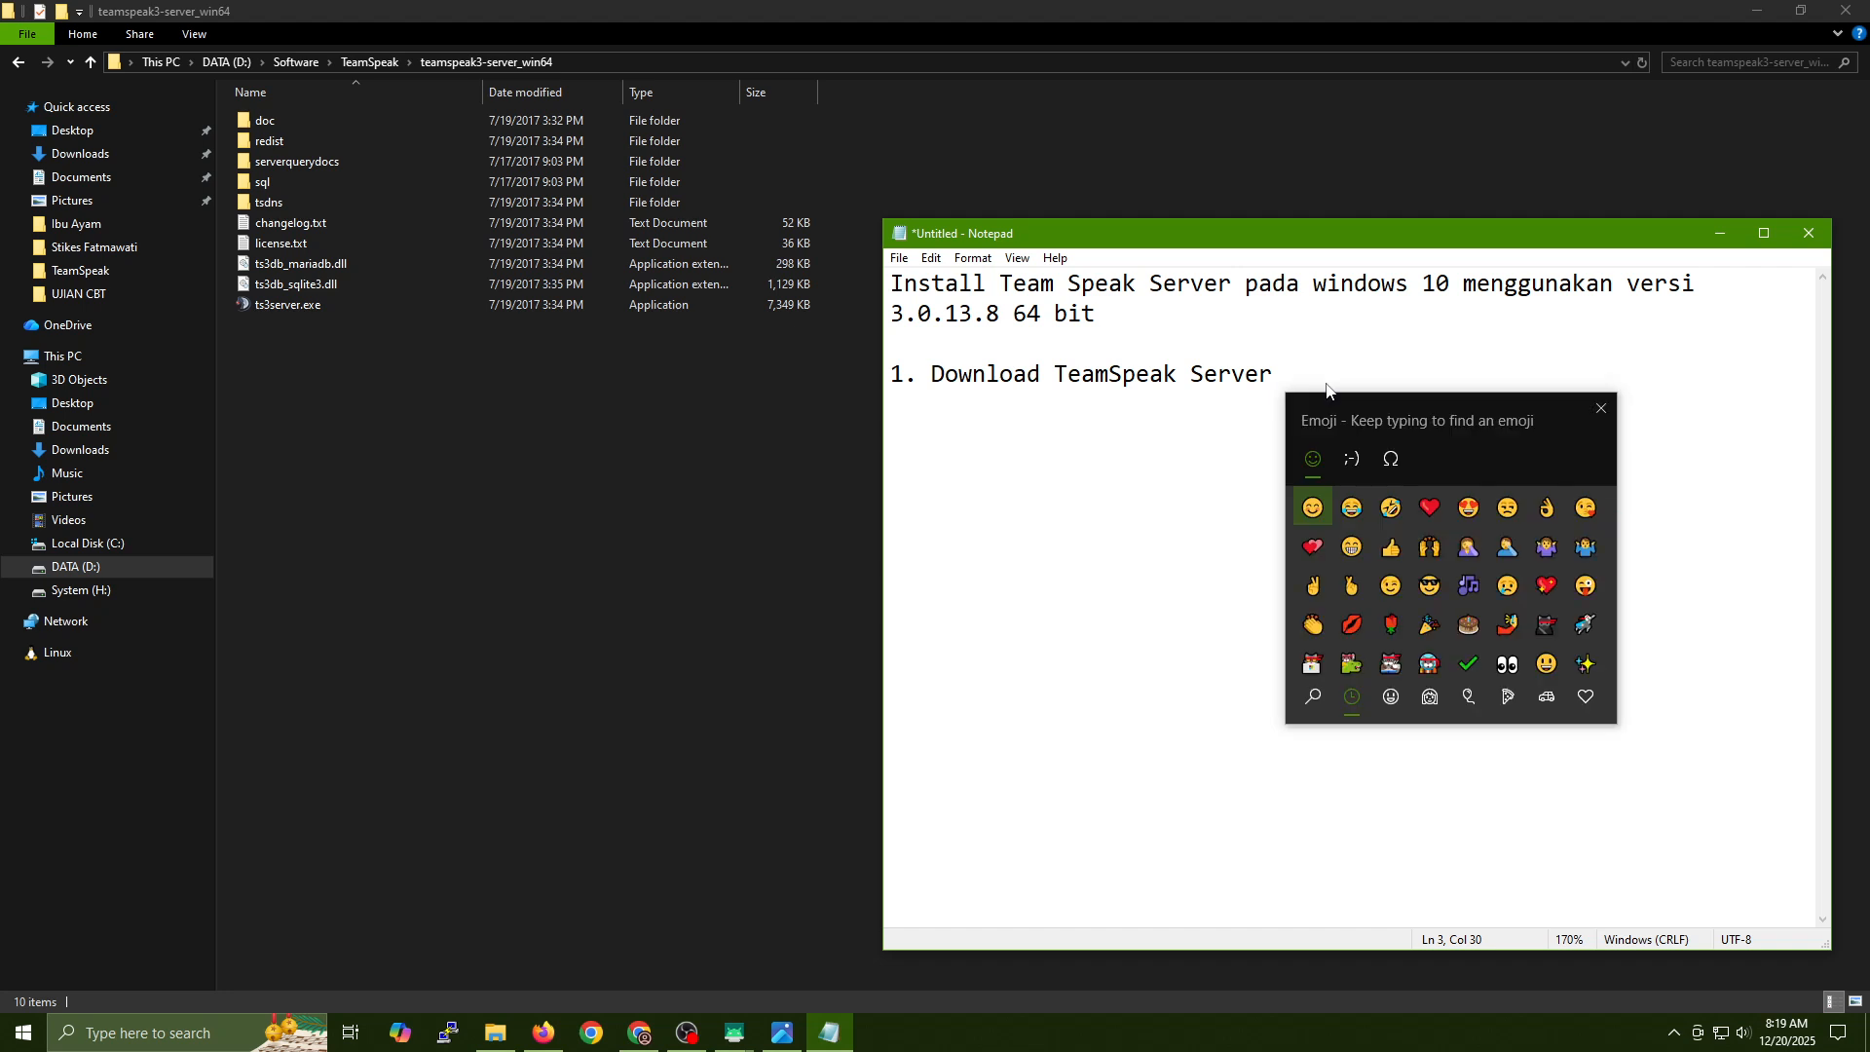
{"action": "left_click", "coordinate": [1468, 664]}
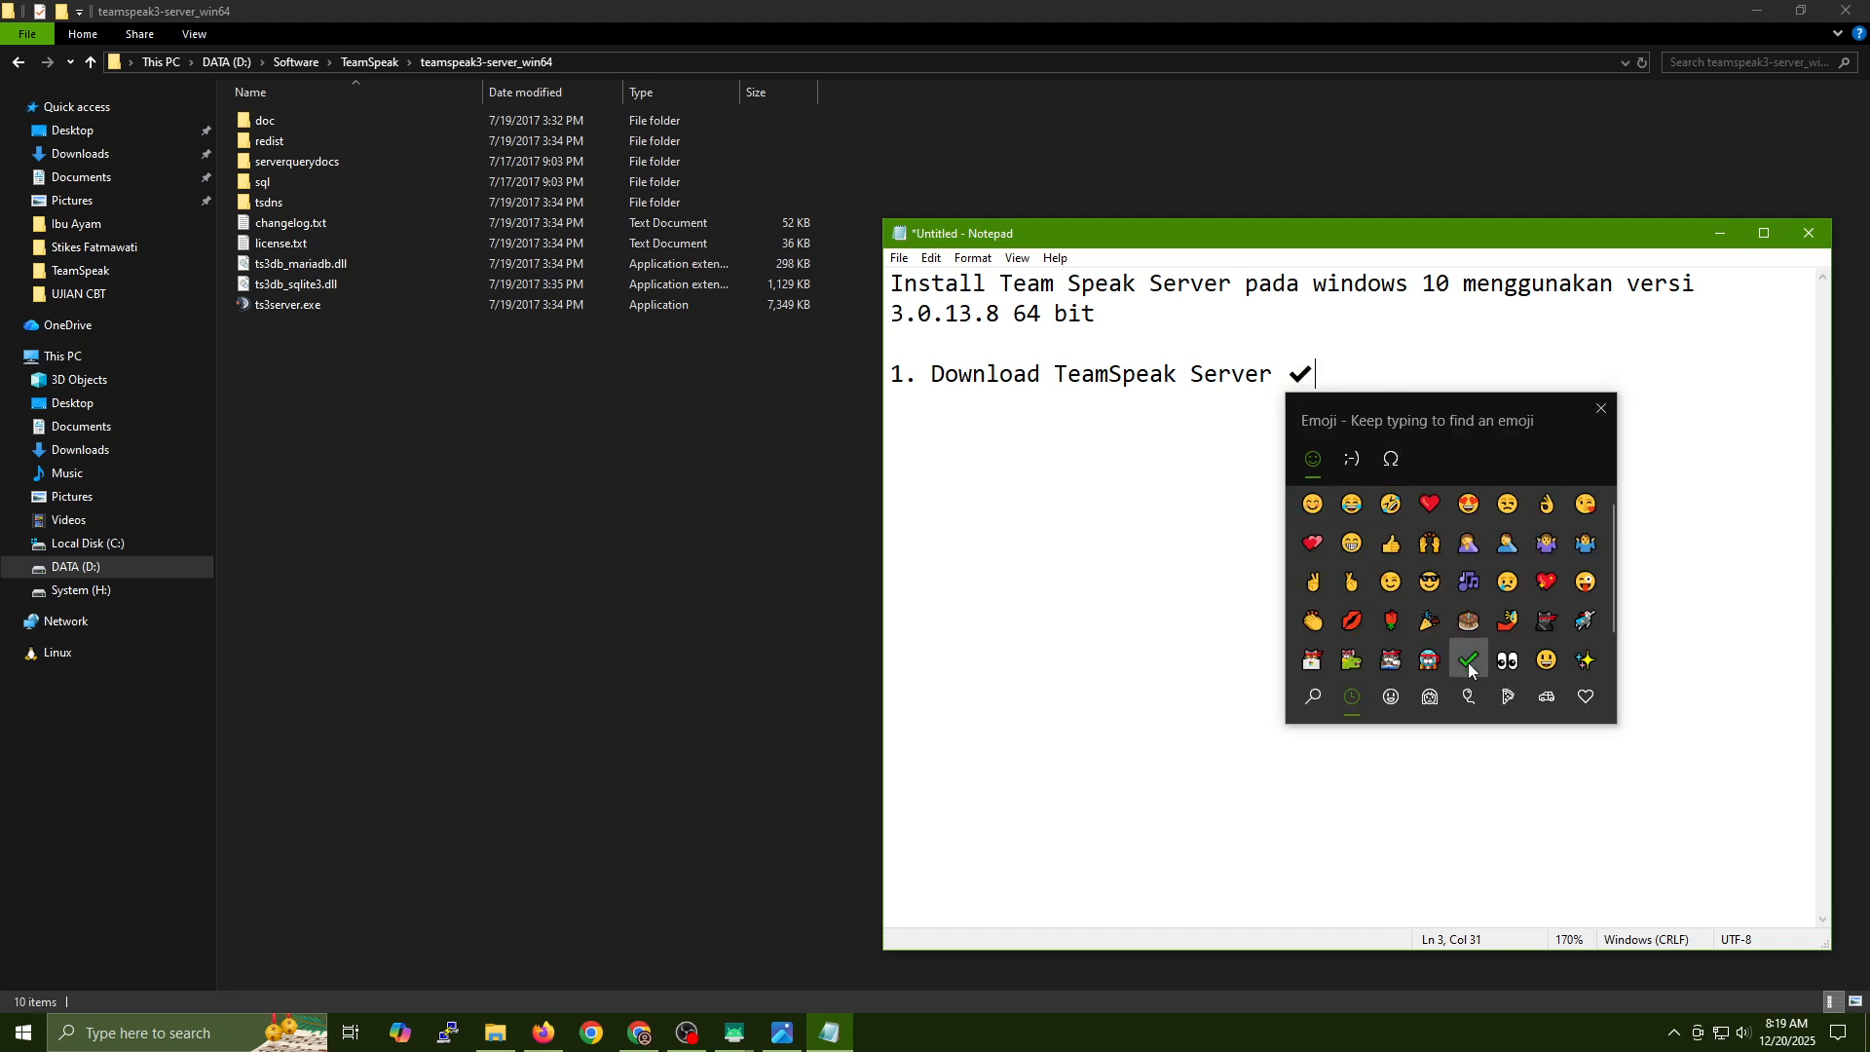
{"action": "left_click", "coordinate": [1601, 410]}
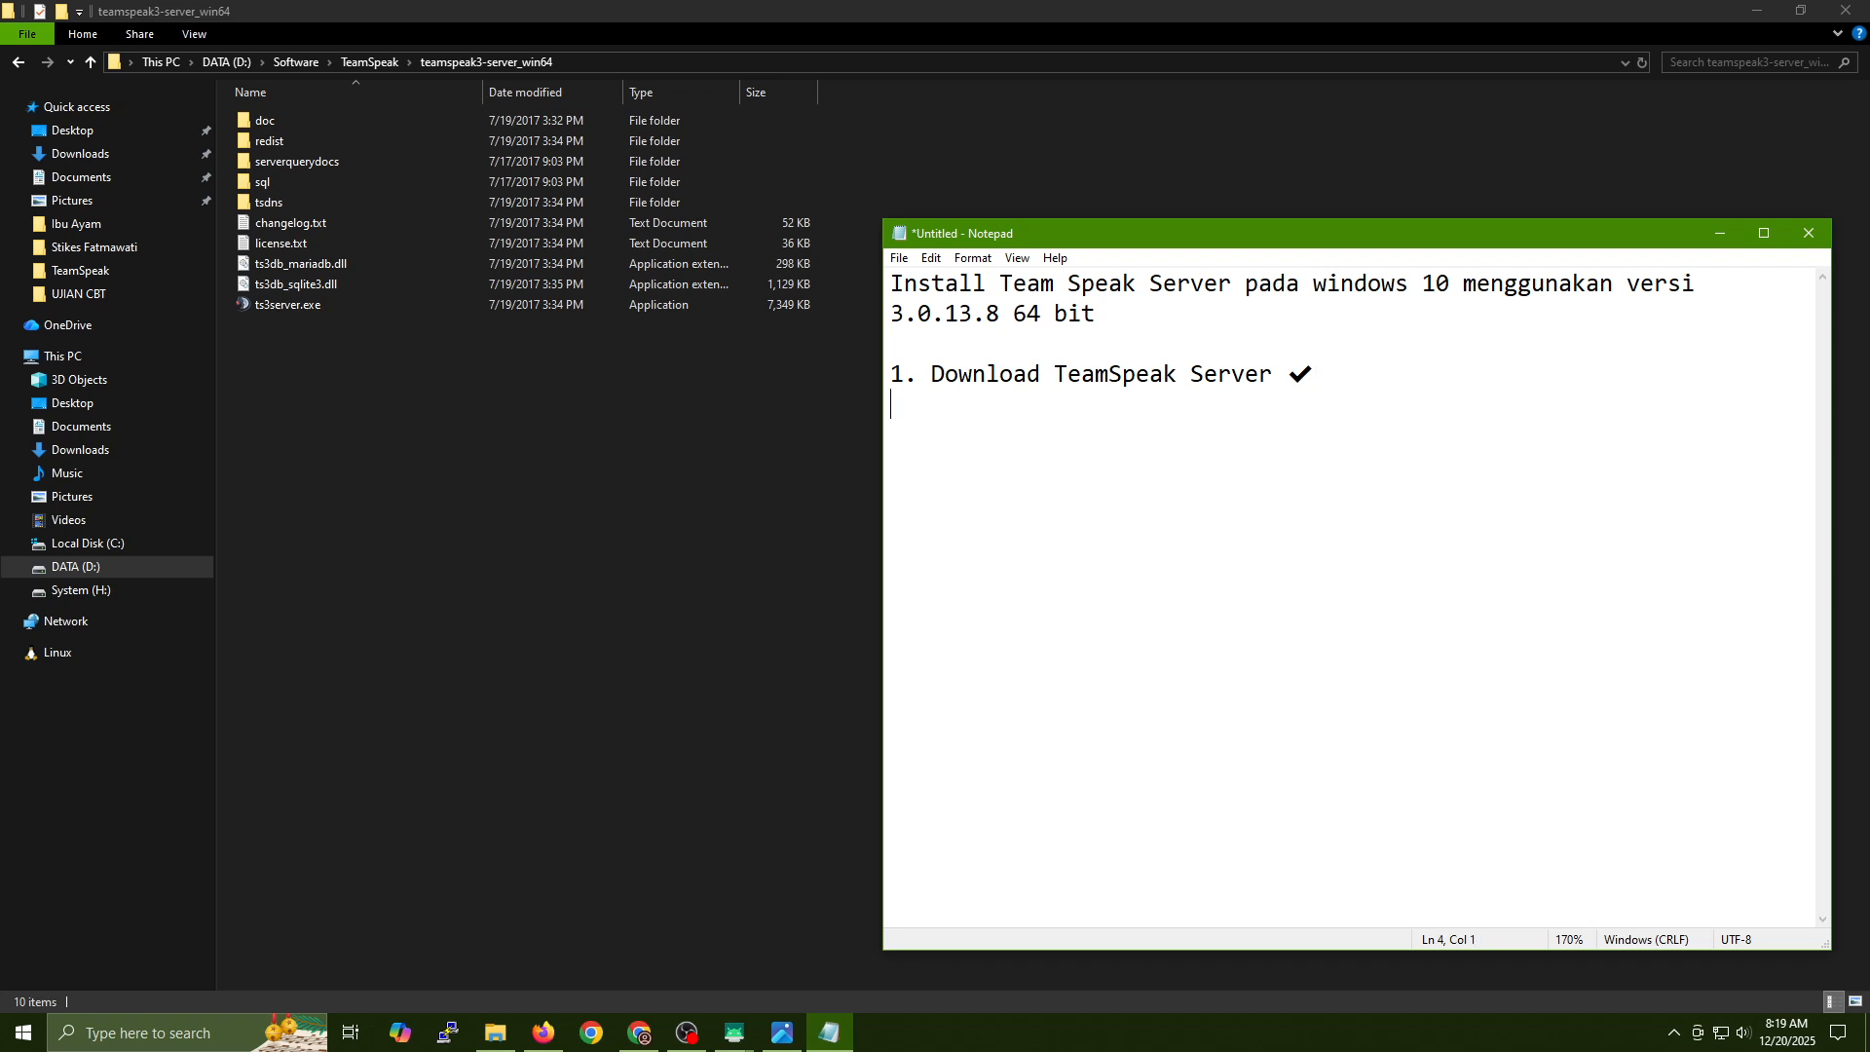
{"action": "type", "text": "2. Jalankan TeamSpea"}
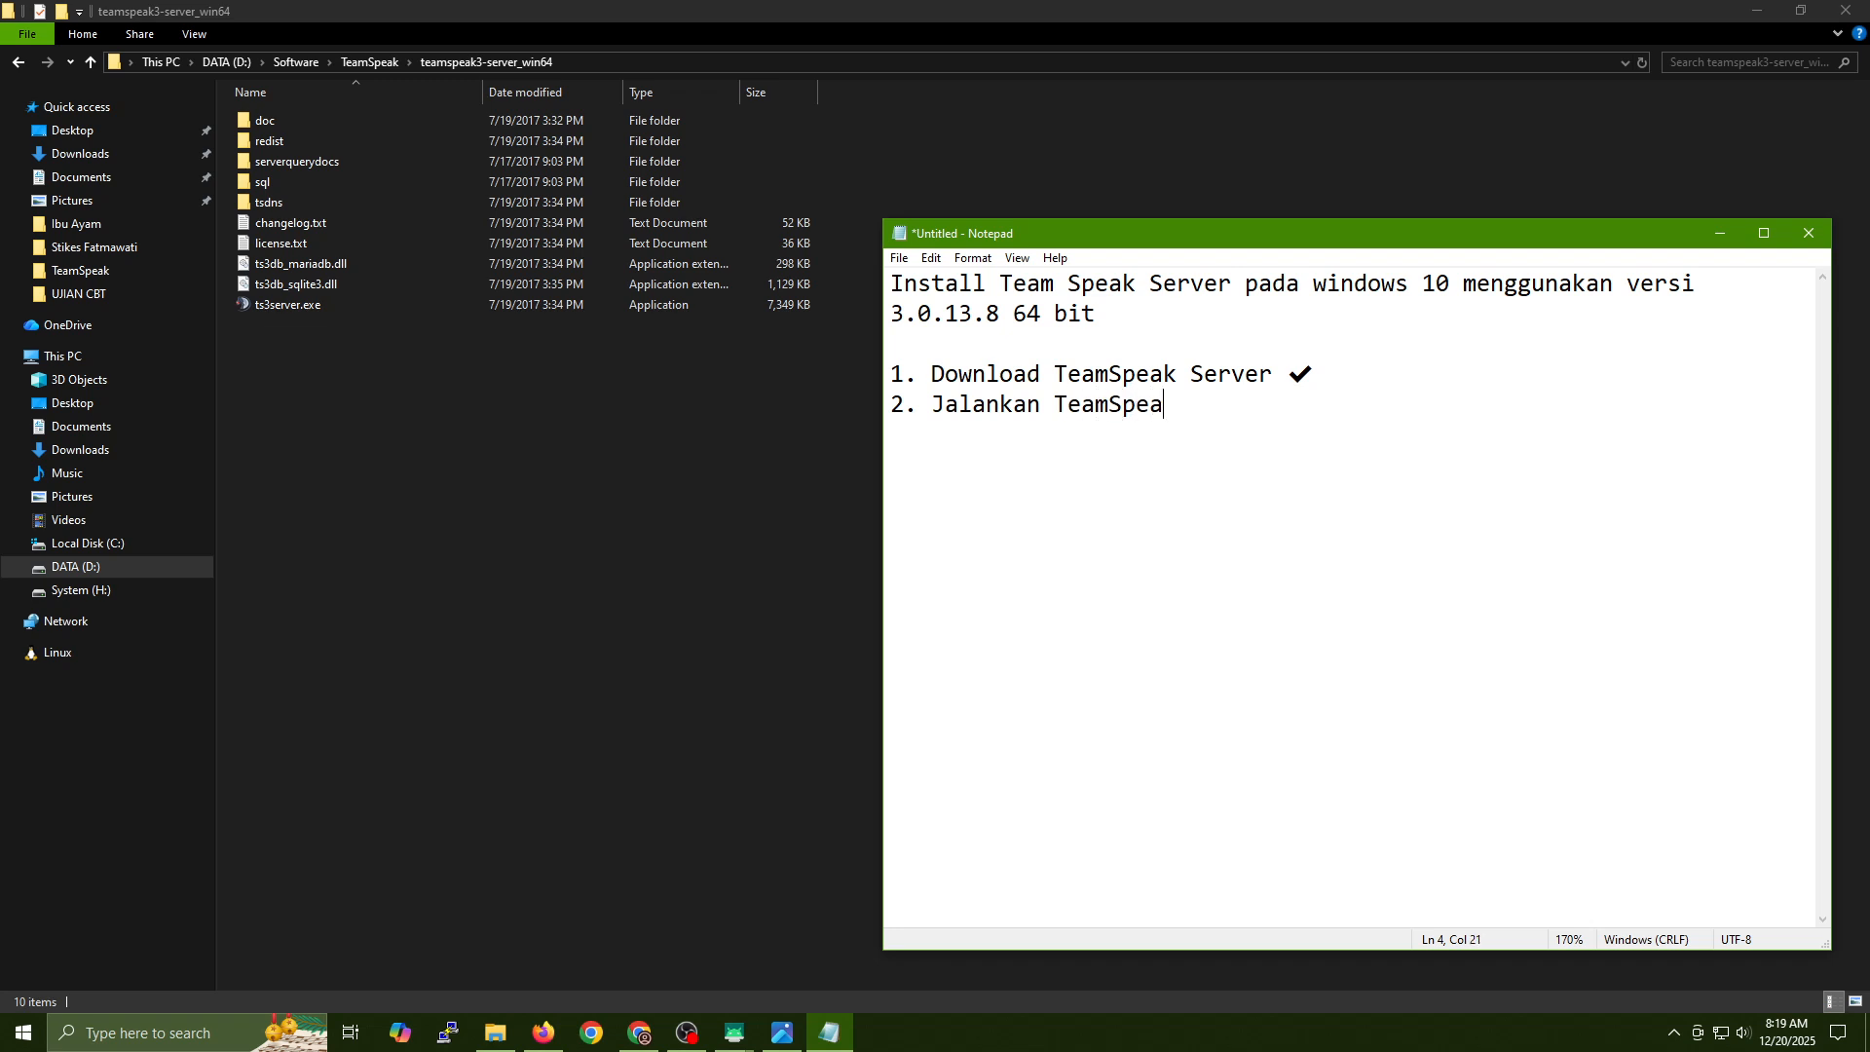
{"action": "type", "text": "k Server"}
Run ts3server.exe from the extracted folder and move its login data window aside.
{"action": "left_click", "coordinate": [300, 343]}
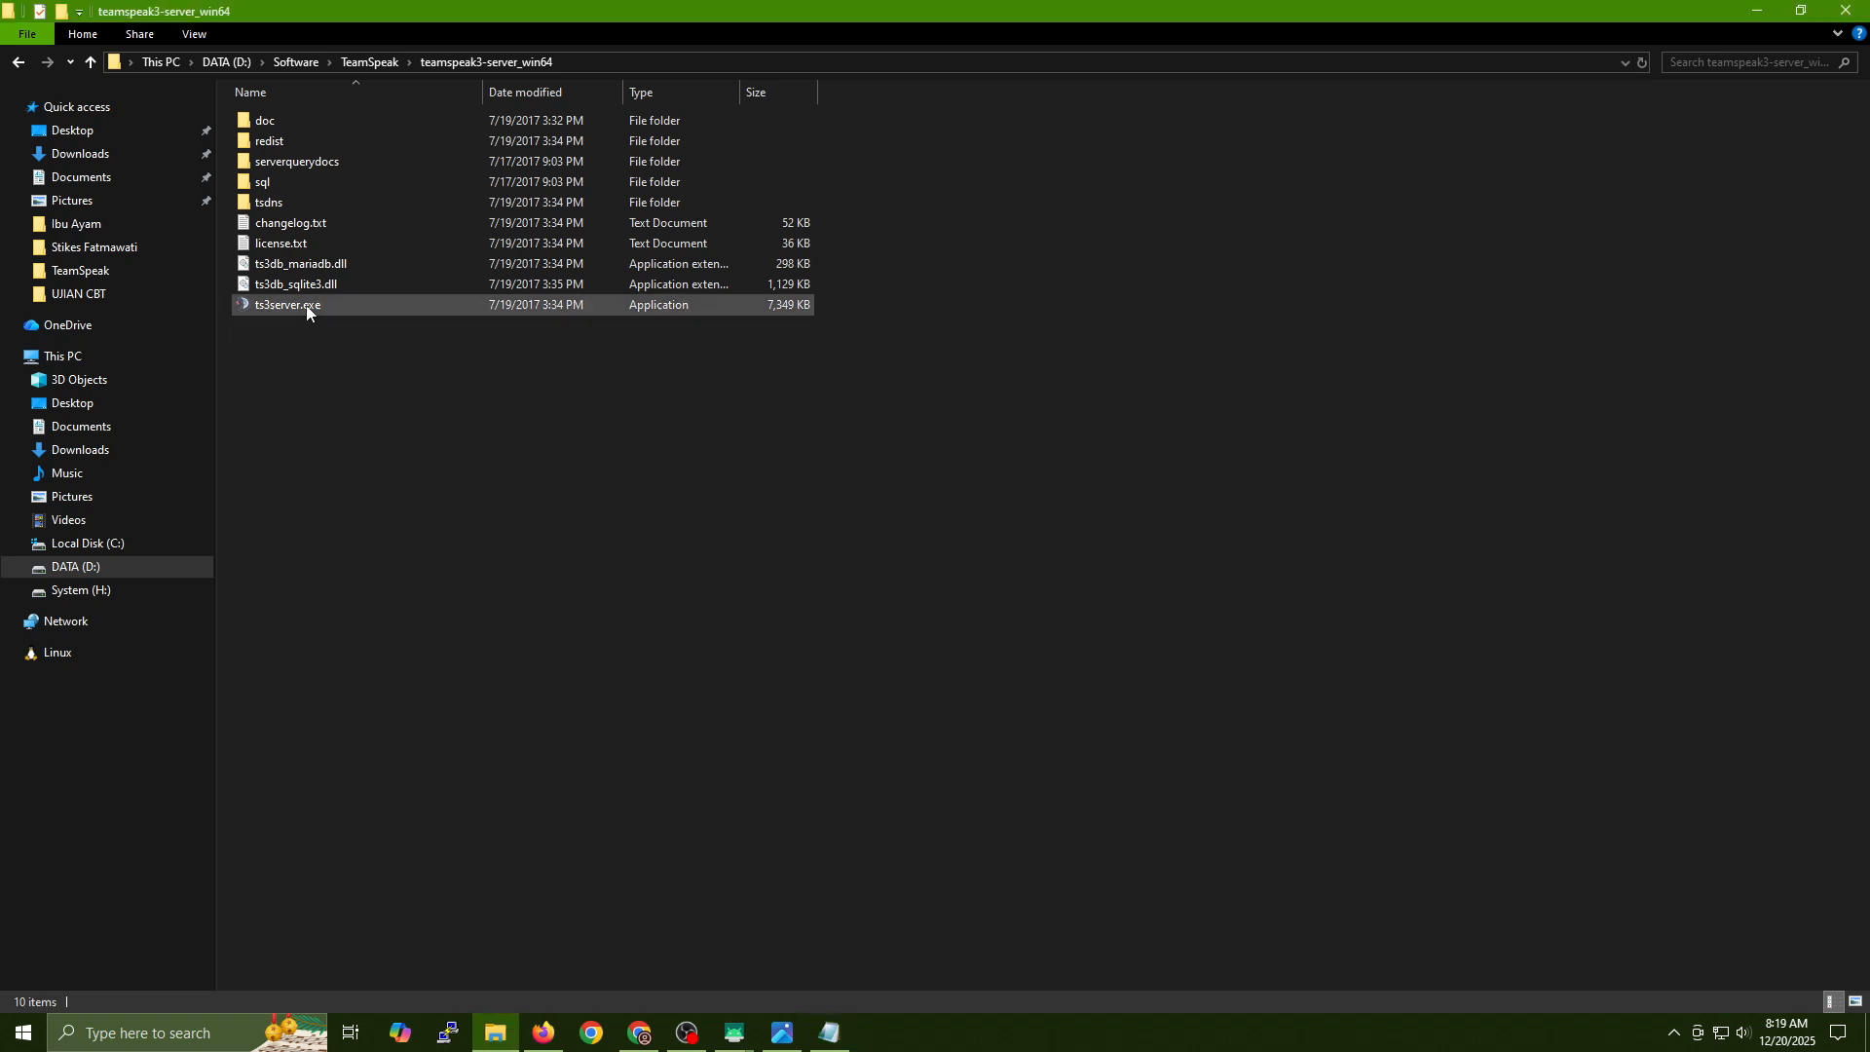
{"action": "left_click", "coordinate": [284, 308]}
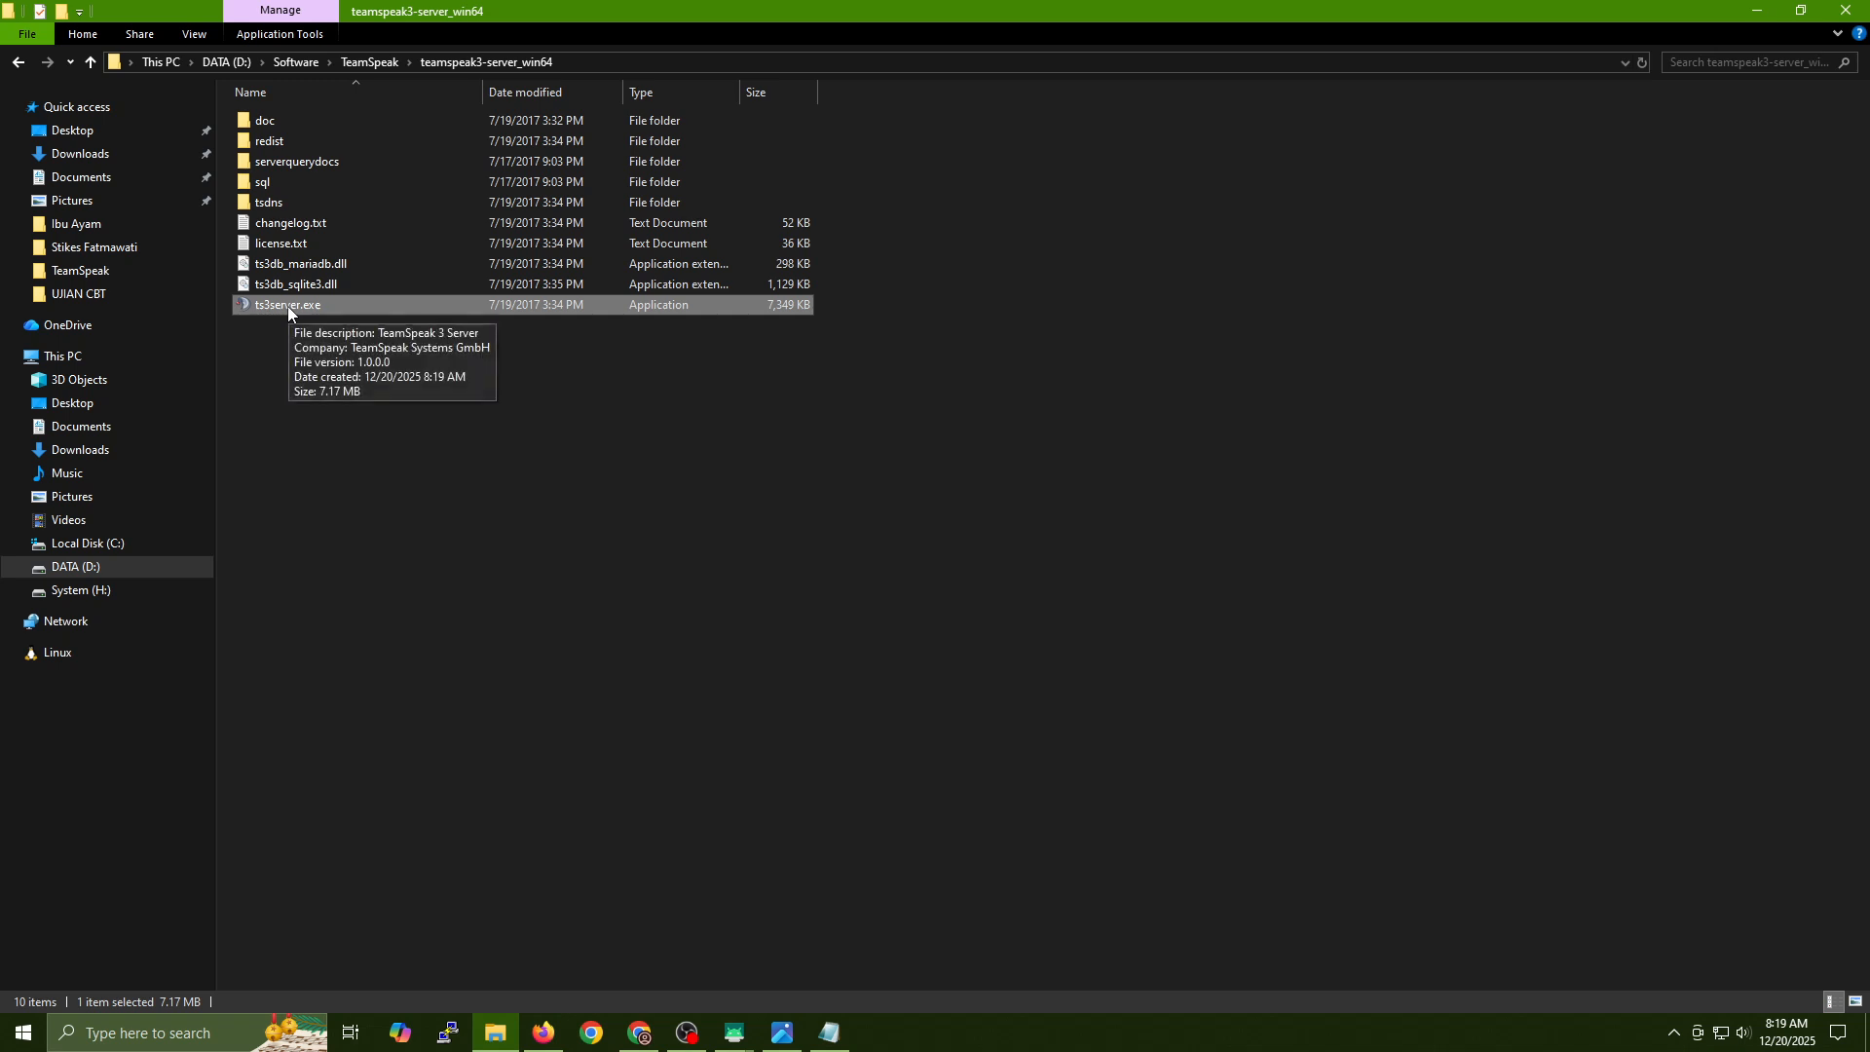
{"action": "double_click", "coordinate": [288, 306]}
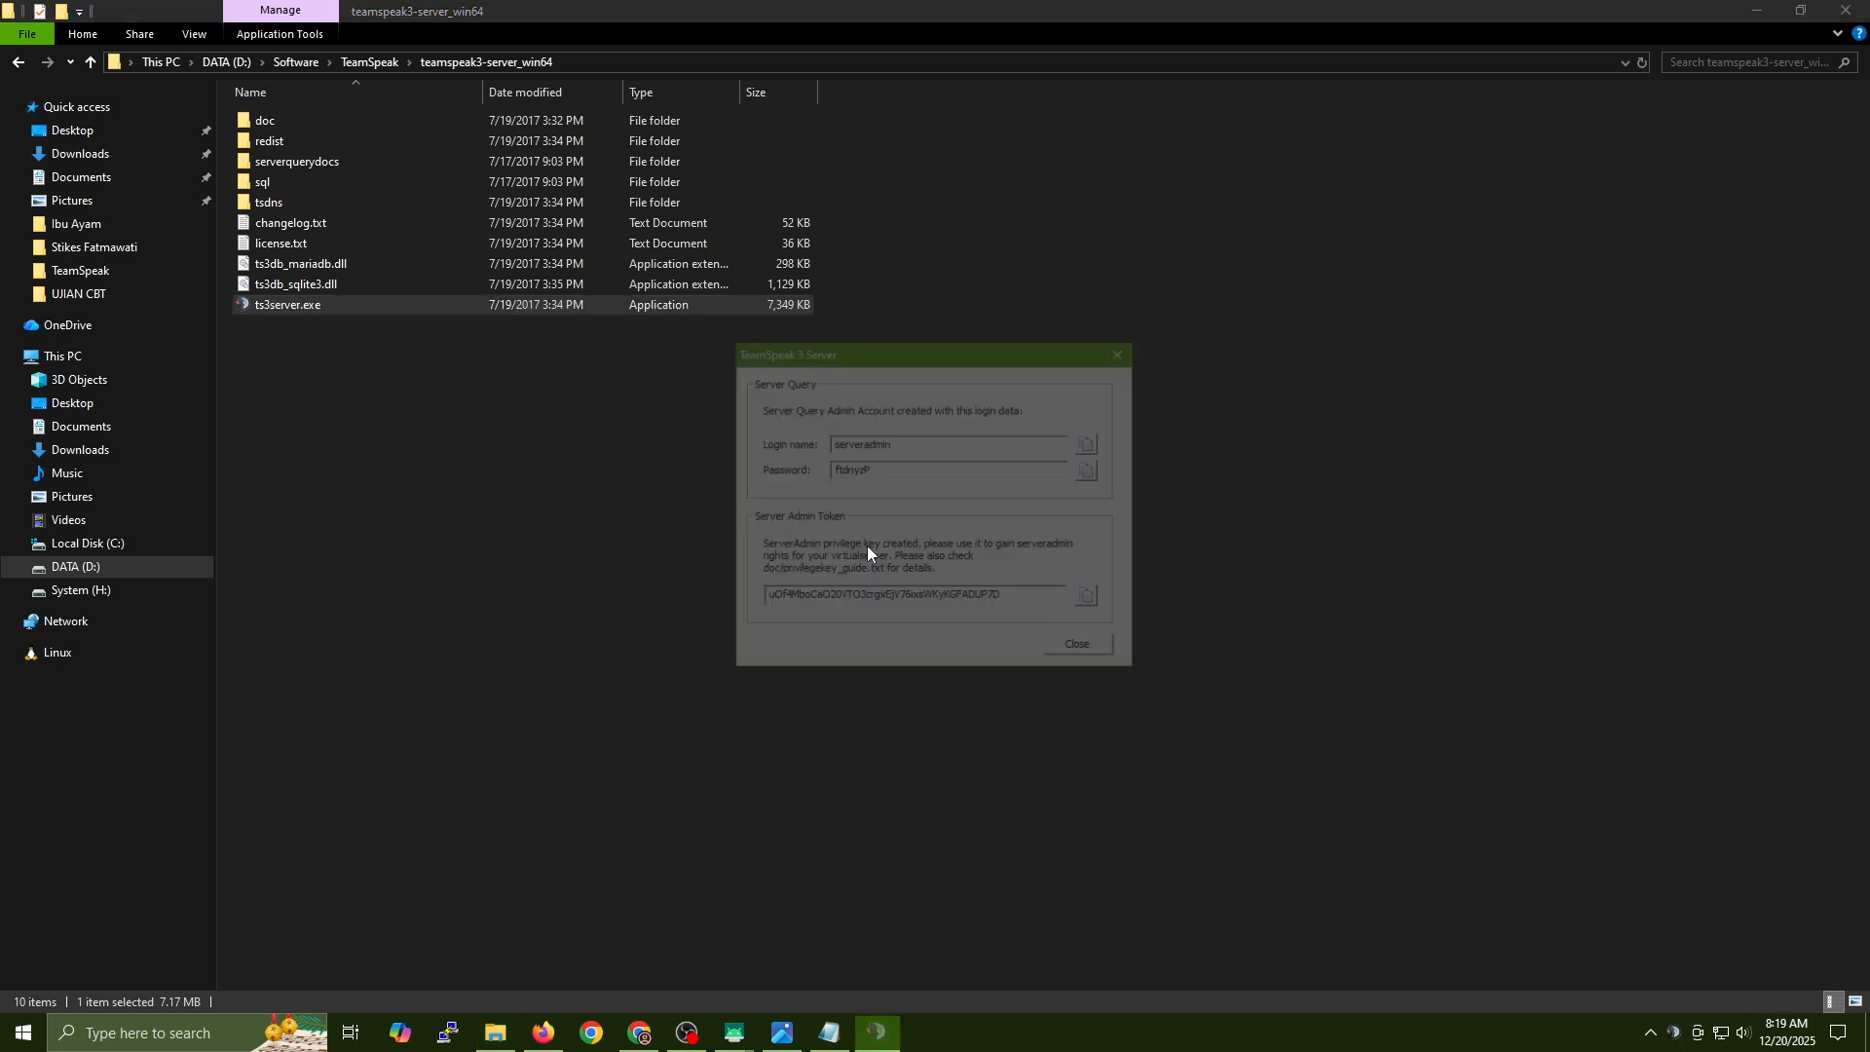
{"action": "left_click_drag", "start_coordinate": [862, 357], "coordinate": [1447, 199]}
Place the Notepad note beside the TeamSpeak 3 Server window and copy item 1's check mark to the end of item 2.
{"action": "left_click", "coordinate": [831, 1035]}
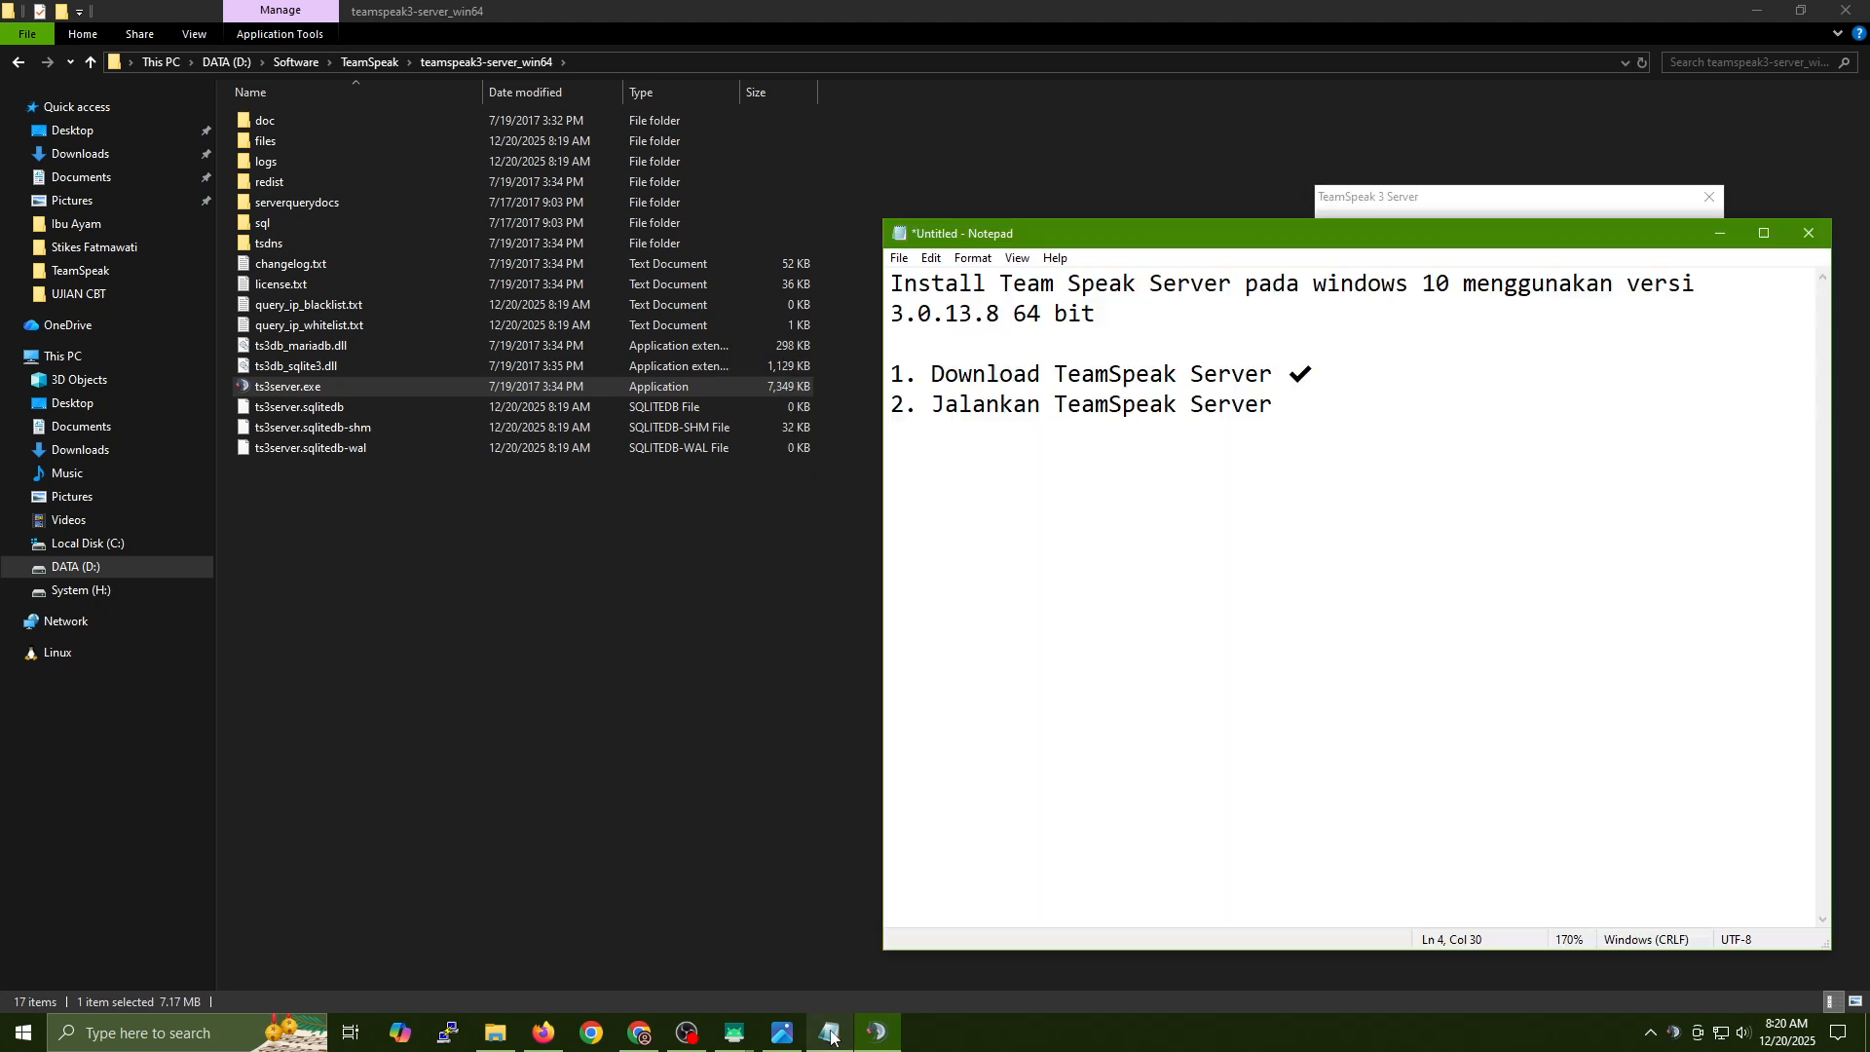
{"action": "left_click_drag", "start_coordinate": [1239, 214], "coordinate": [720, 212]}
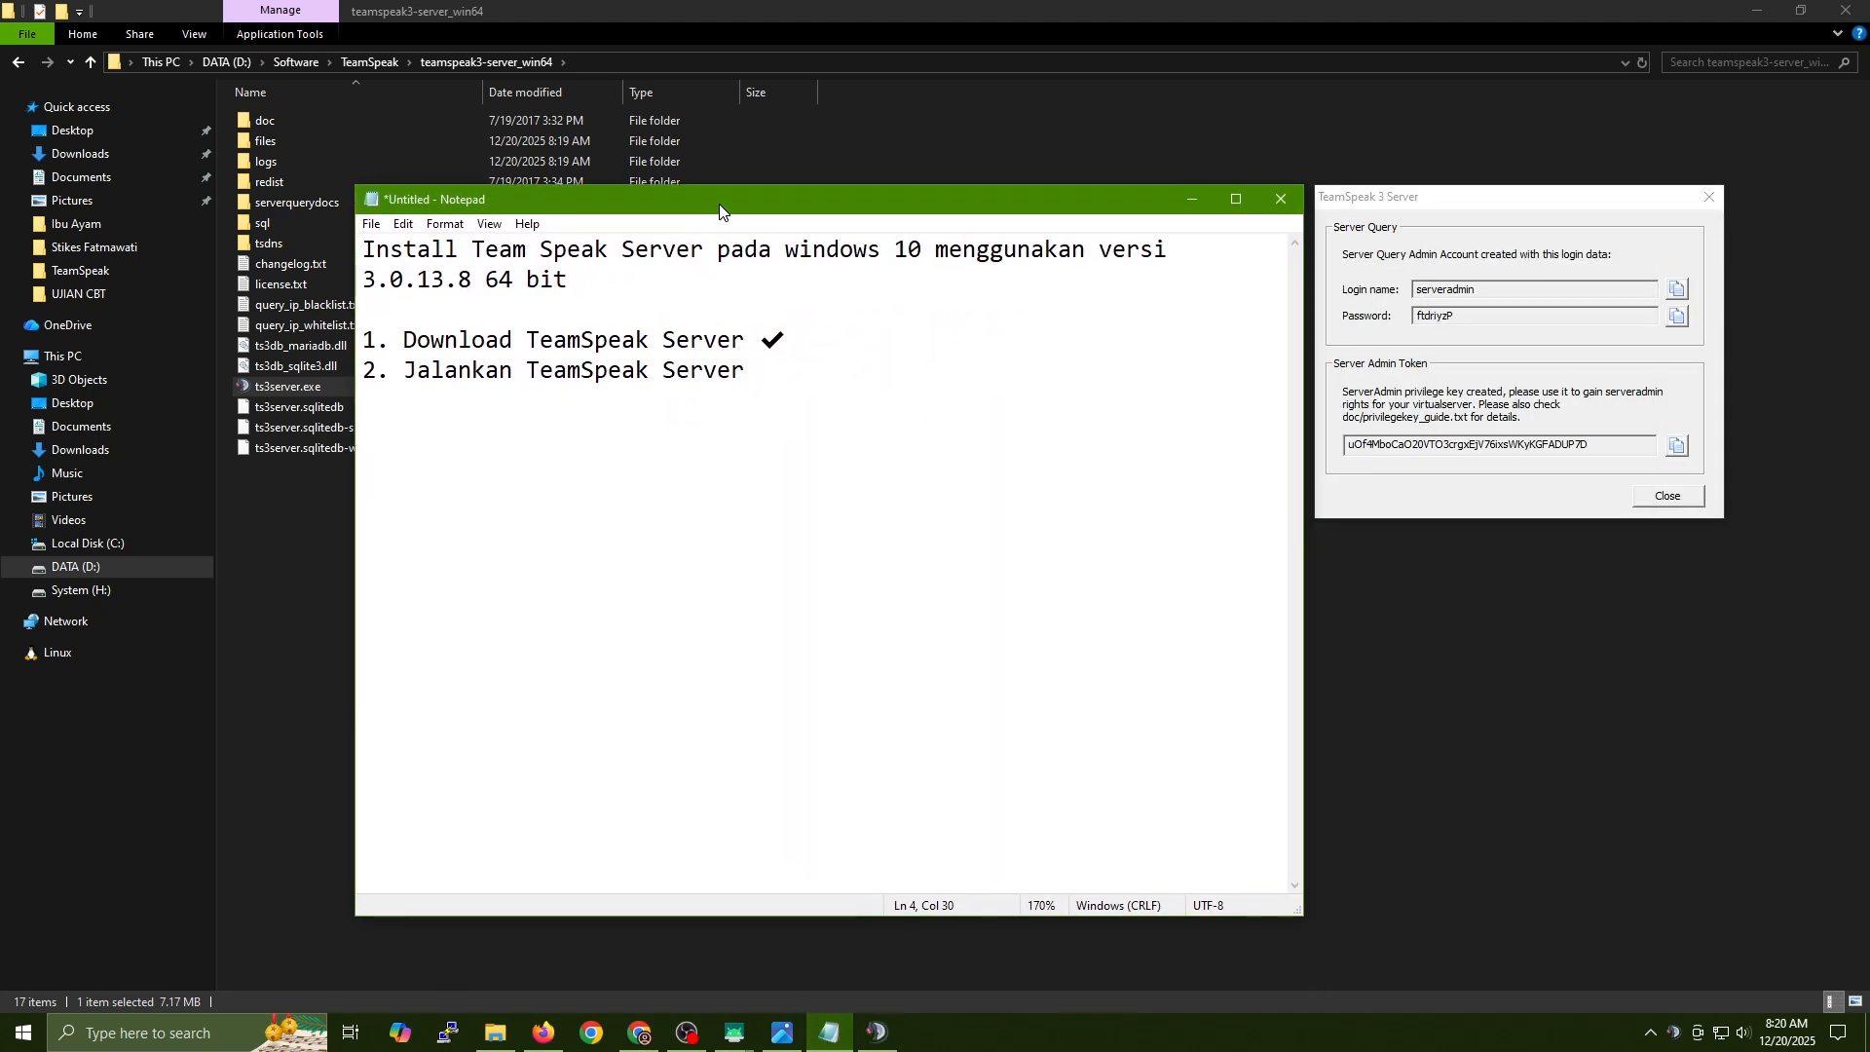
{"action": "left_click_drag", "start_coordinate": [795, 335], "coordinate": [766, 341]}
{"action": "key", "text": "ctrl+c"}
{"action": "left_click", "coordinate": [811, 377]}
{"action": "key", "text": "ctrl+v"}
Add the line "3. Simpan TeamSpeak Server Credential" to the note.
{"action": "type", "text": "3"}
{"action": "type", "text": ". So"}
{"action": "key", "text": "BackSpace"}
{"action": "type", "text": "impan TeamSp"}
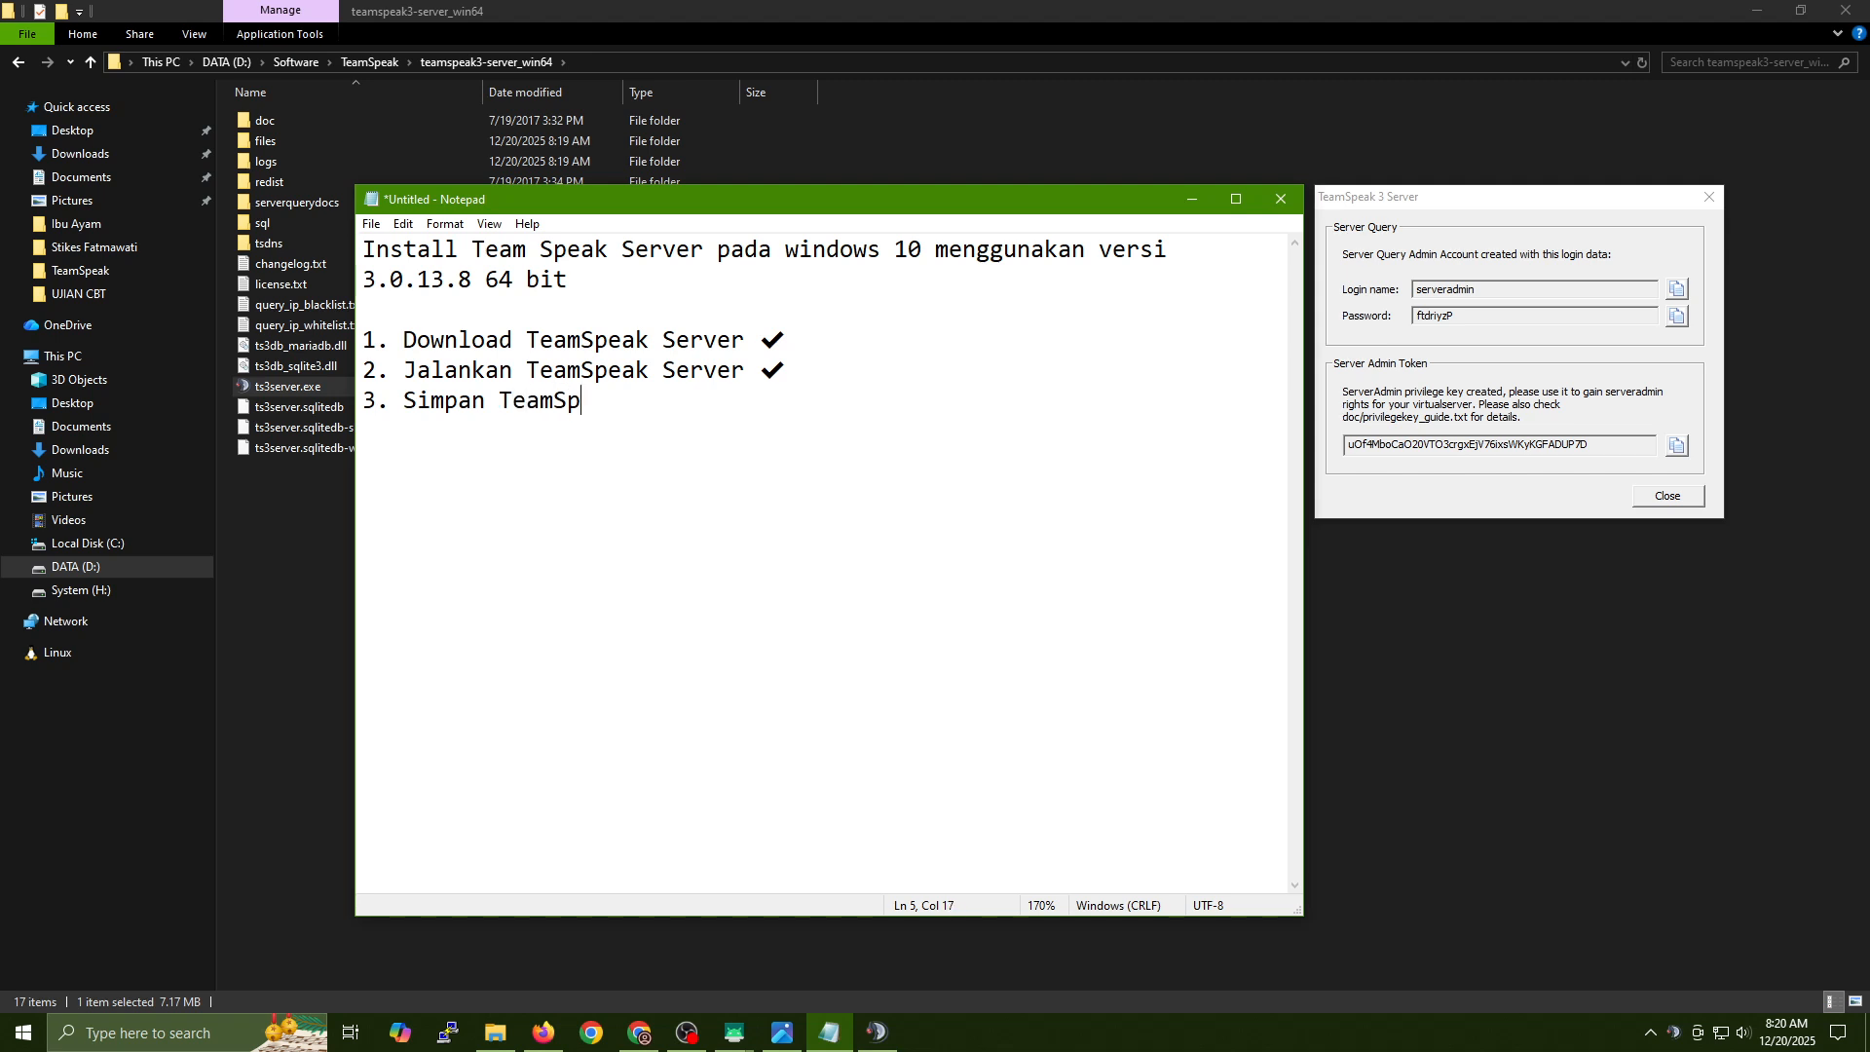
{"action": "type", "text": "eak Server Credential"}
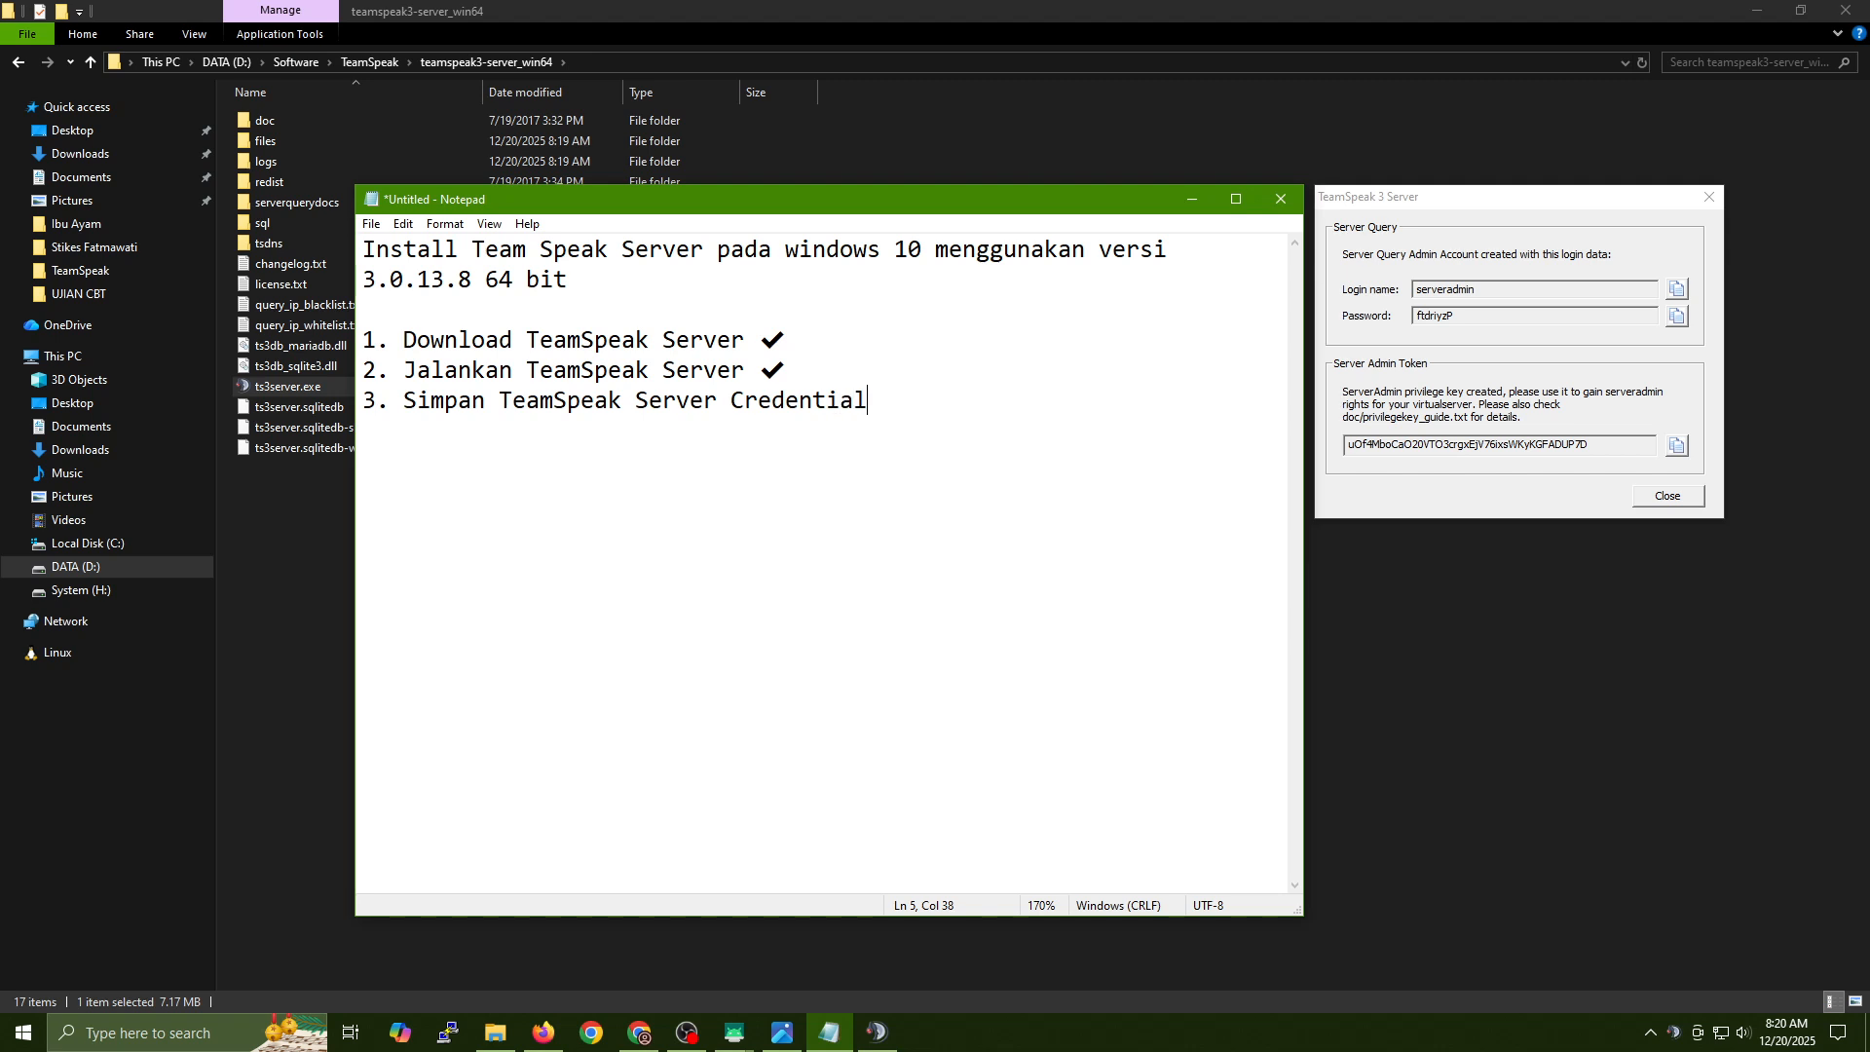
Complete item 3 as "3. Simpan TeamSpeak Server Credentials" and add a dashed separator line a few lines below it.
{"action": "type", "text": "s"}
{"action": "key", "text": "Return"}
{"action": "key", "text": "Return"}
{"action": "key", "text": "Return"}
{"action": "type", "text": "---------------------------------------------------------------"}
{"action": "key", "text": "Return"}
Add a "Login Name:" line under the separator and fill in the login name copied from the TeamSpeak 3 Server window.
{"action": "type", "text": "Login Name:"}
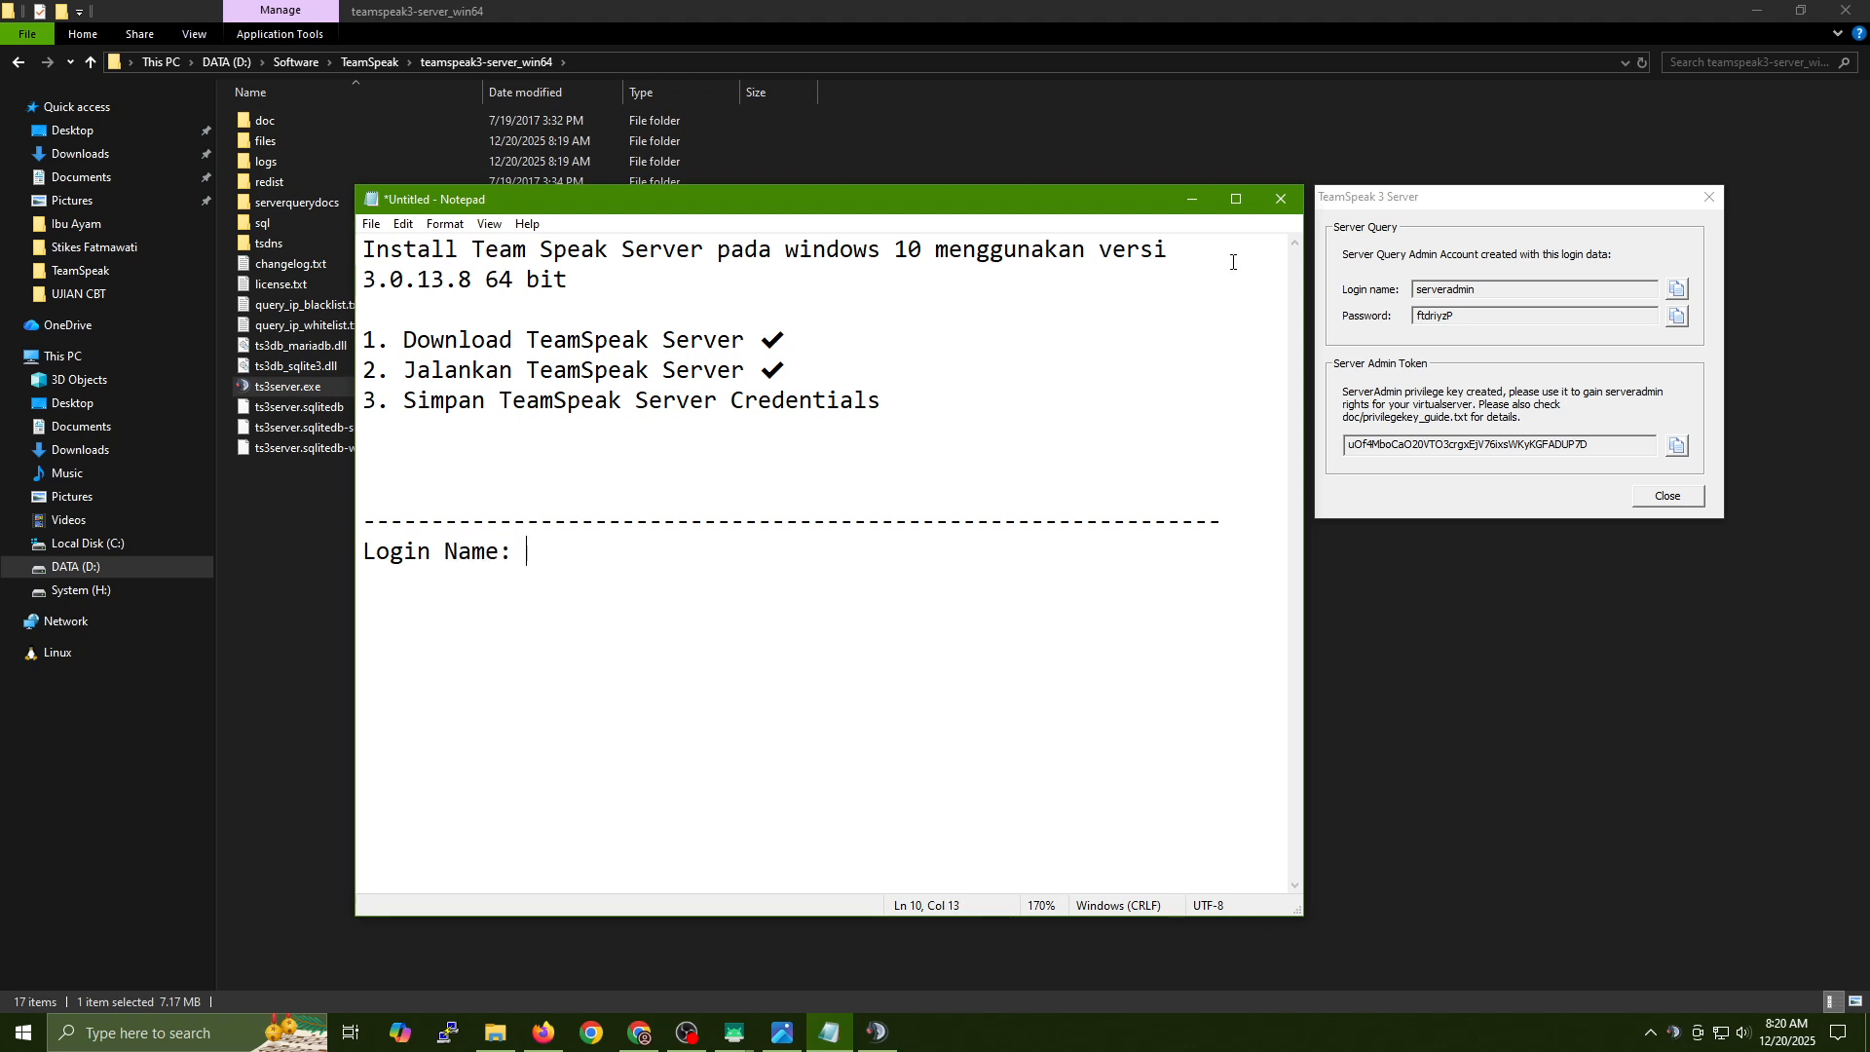
{"action": "left_click", "coordinate": [1676, 288]}
{"action": "left_click", "coordinate": [567, 552]}
{"action": "key", "text": "ctrl+v"}
Add a "Password:" line to the note and paste the server query password copied from the TeamSpeak 3 Server window.
{"action": "type", "text": "Password"}
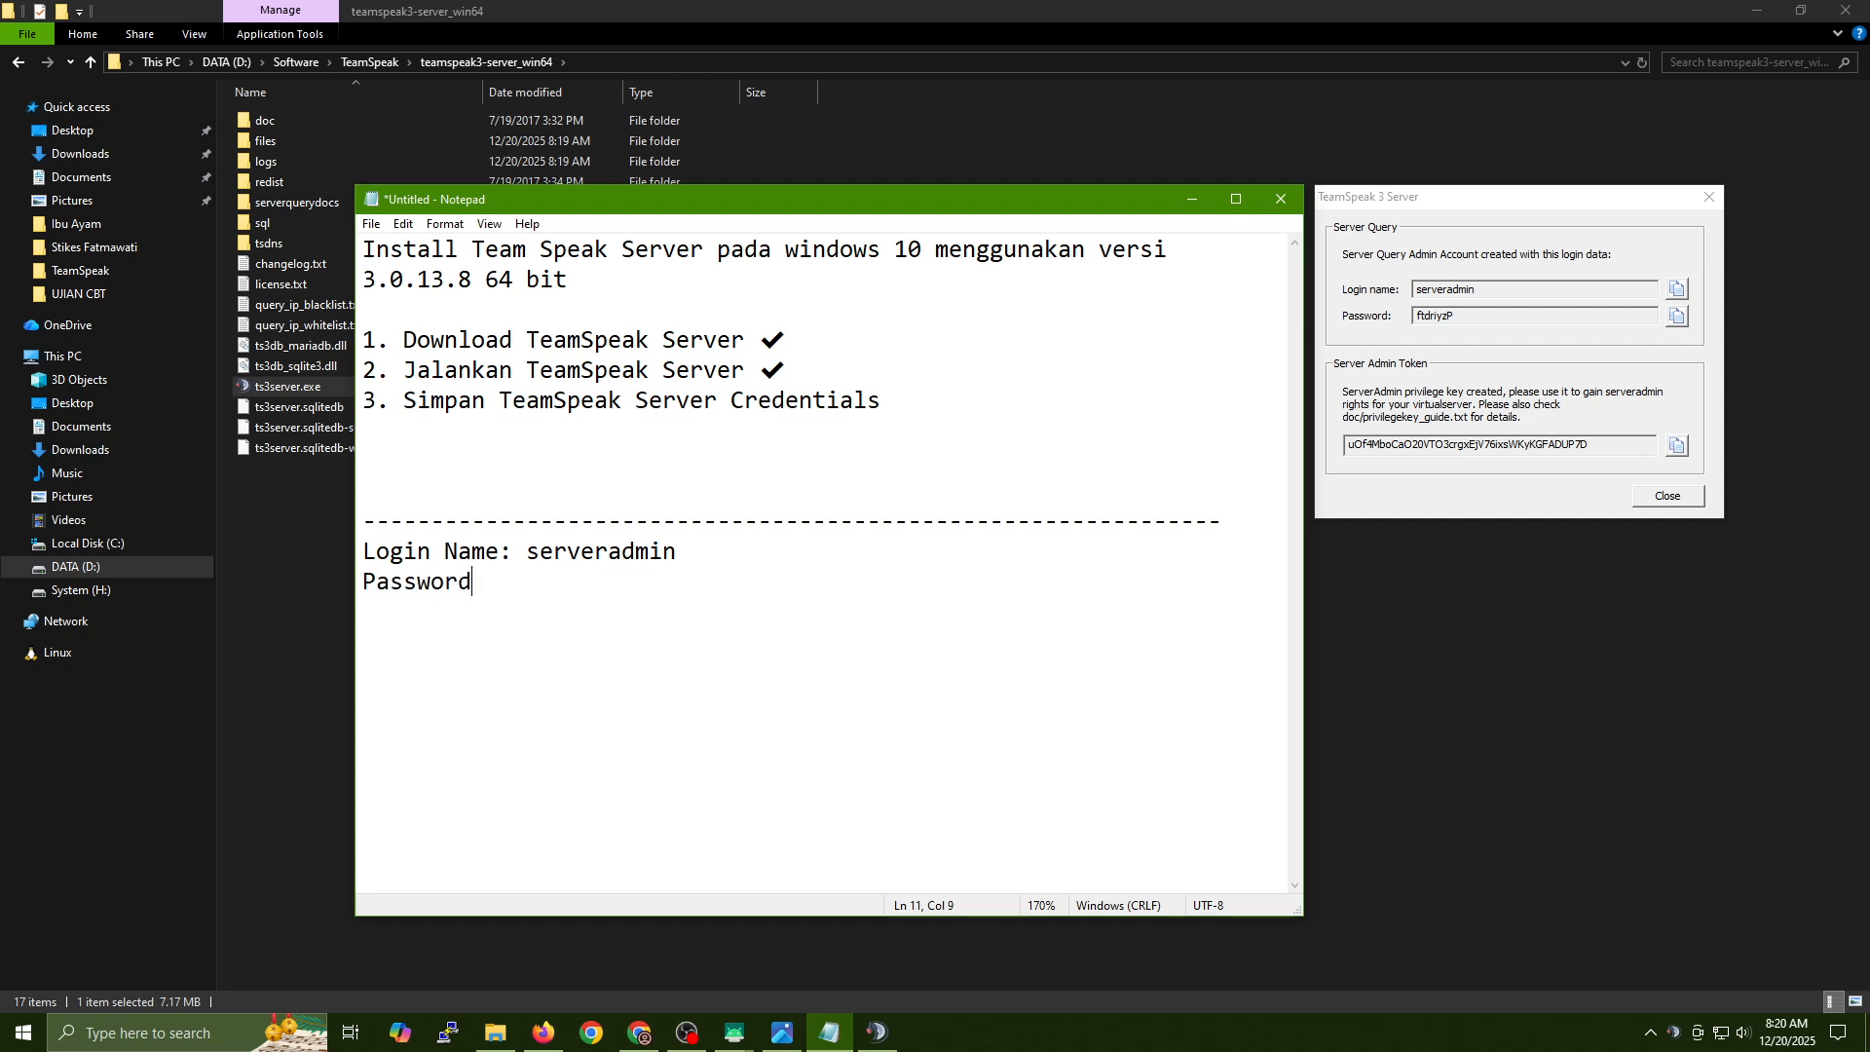
{"action": "left_click", "coordinate": [1676, 315]}
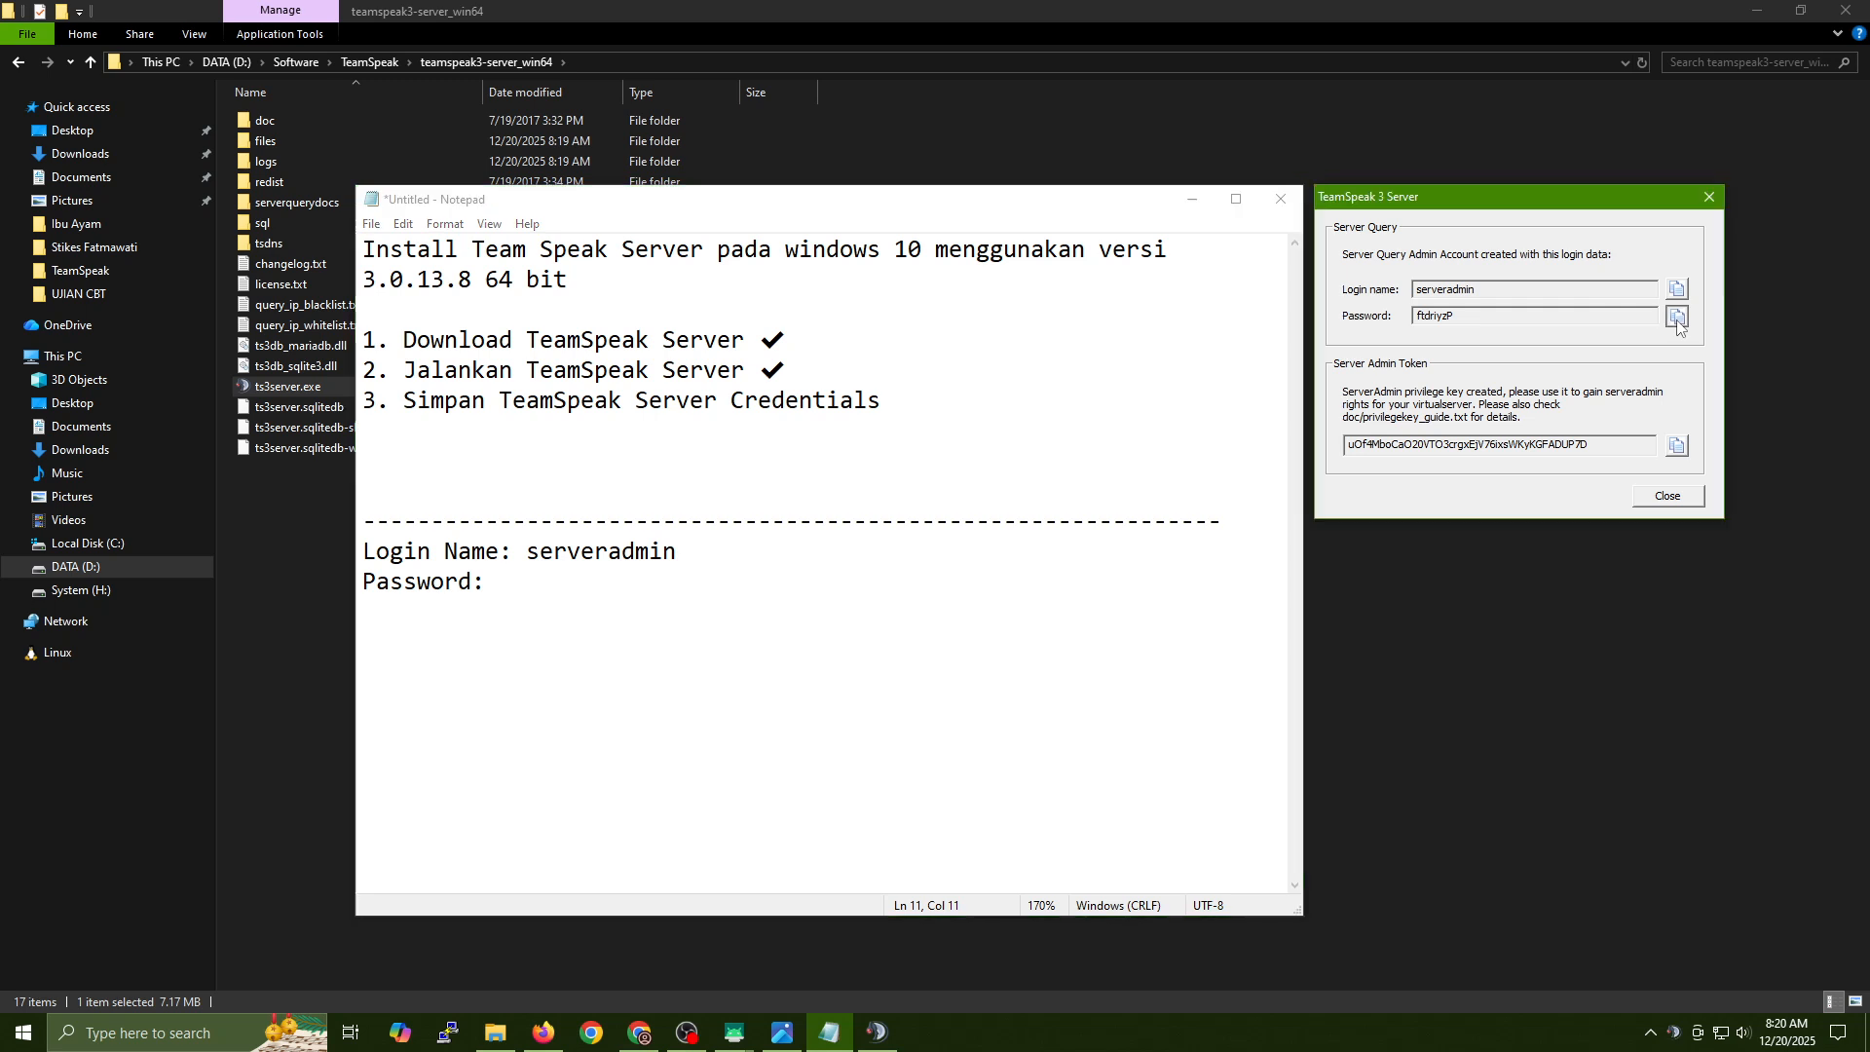
{"action": "left_click", "coordinate": [646, 588]}
{"action": "key", "text": "ctrl+v"}
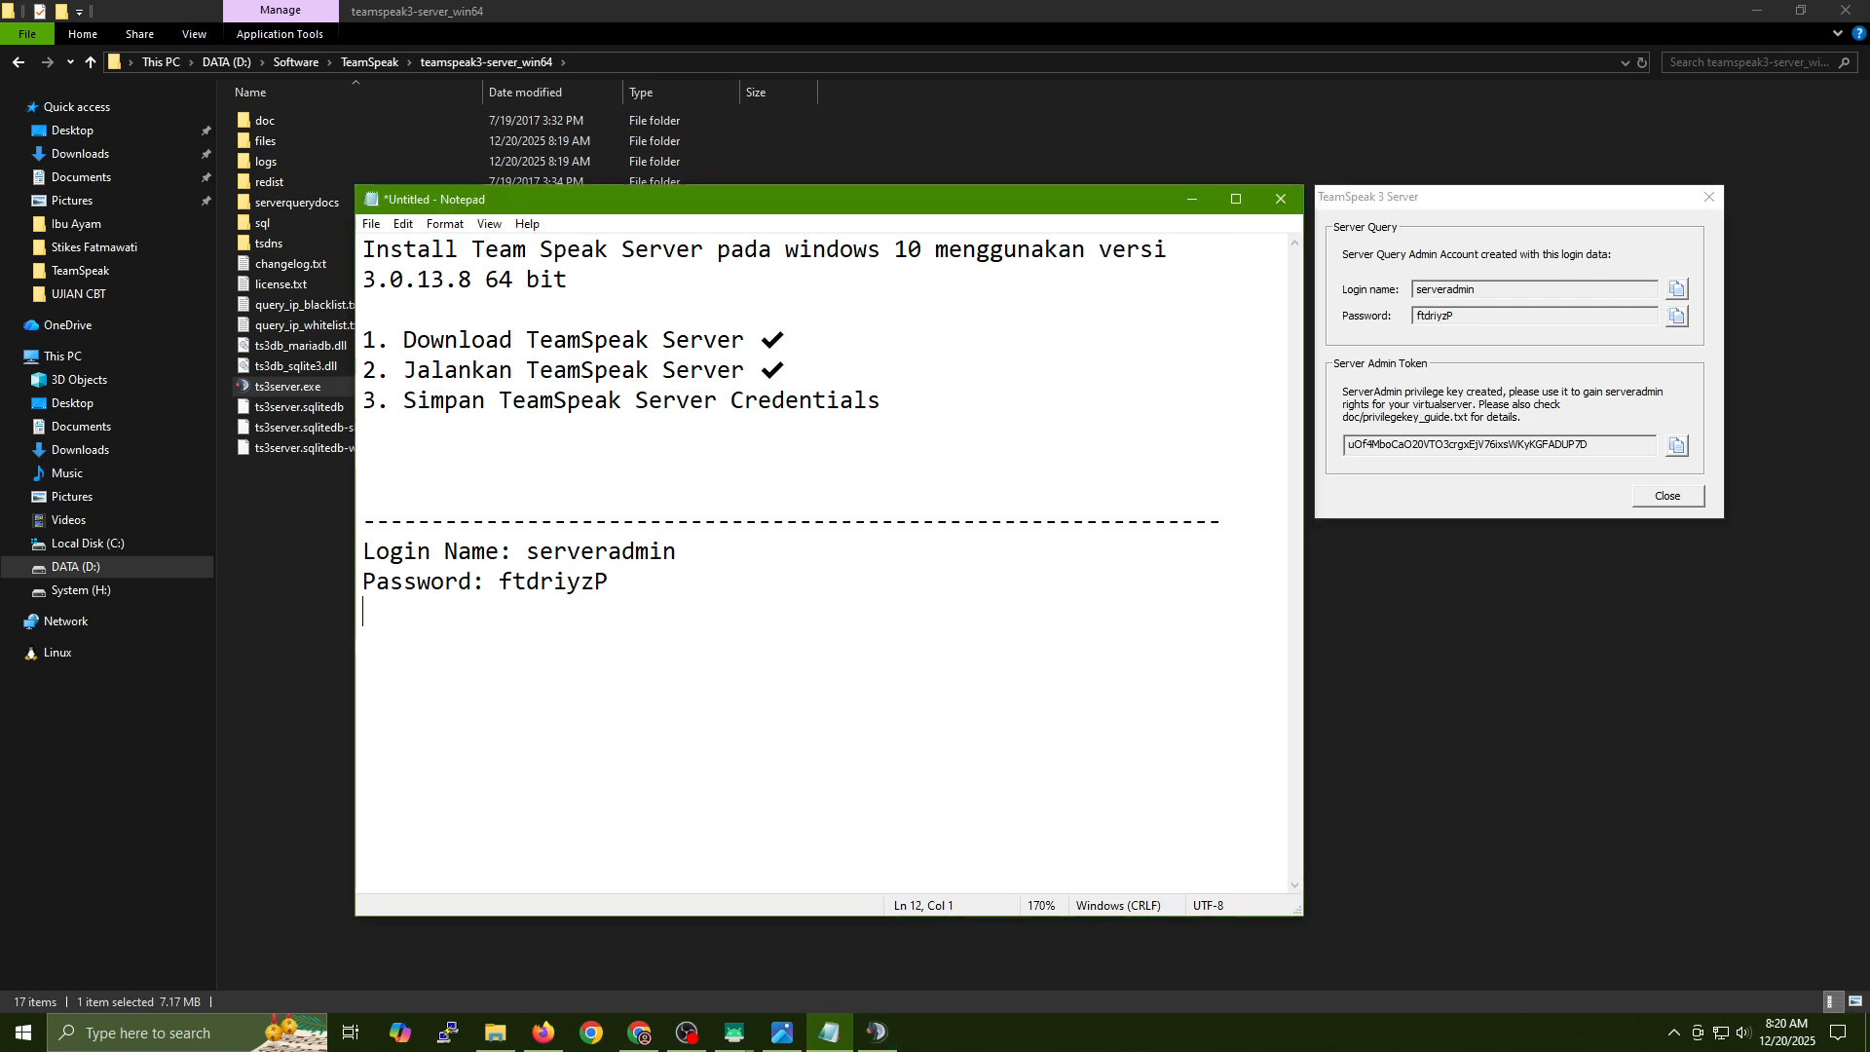
Add a "Server Admin Token:" line to the note and paste the admin token copied from the TeamSpeak 3 Server window.
{"action": "type", "text": "A"}
{"action": "key", "text": "BackSpace"}
{"action": "type", "text": "Server Admin Token:"}
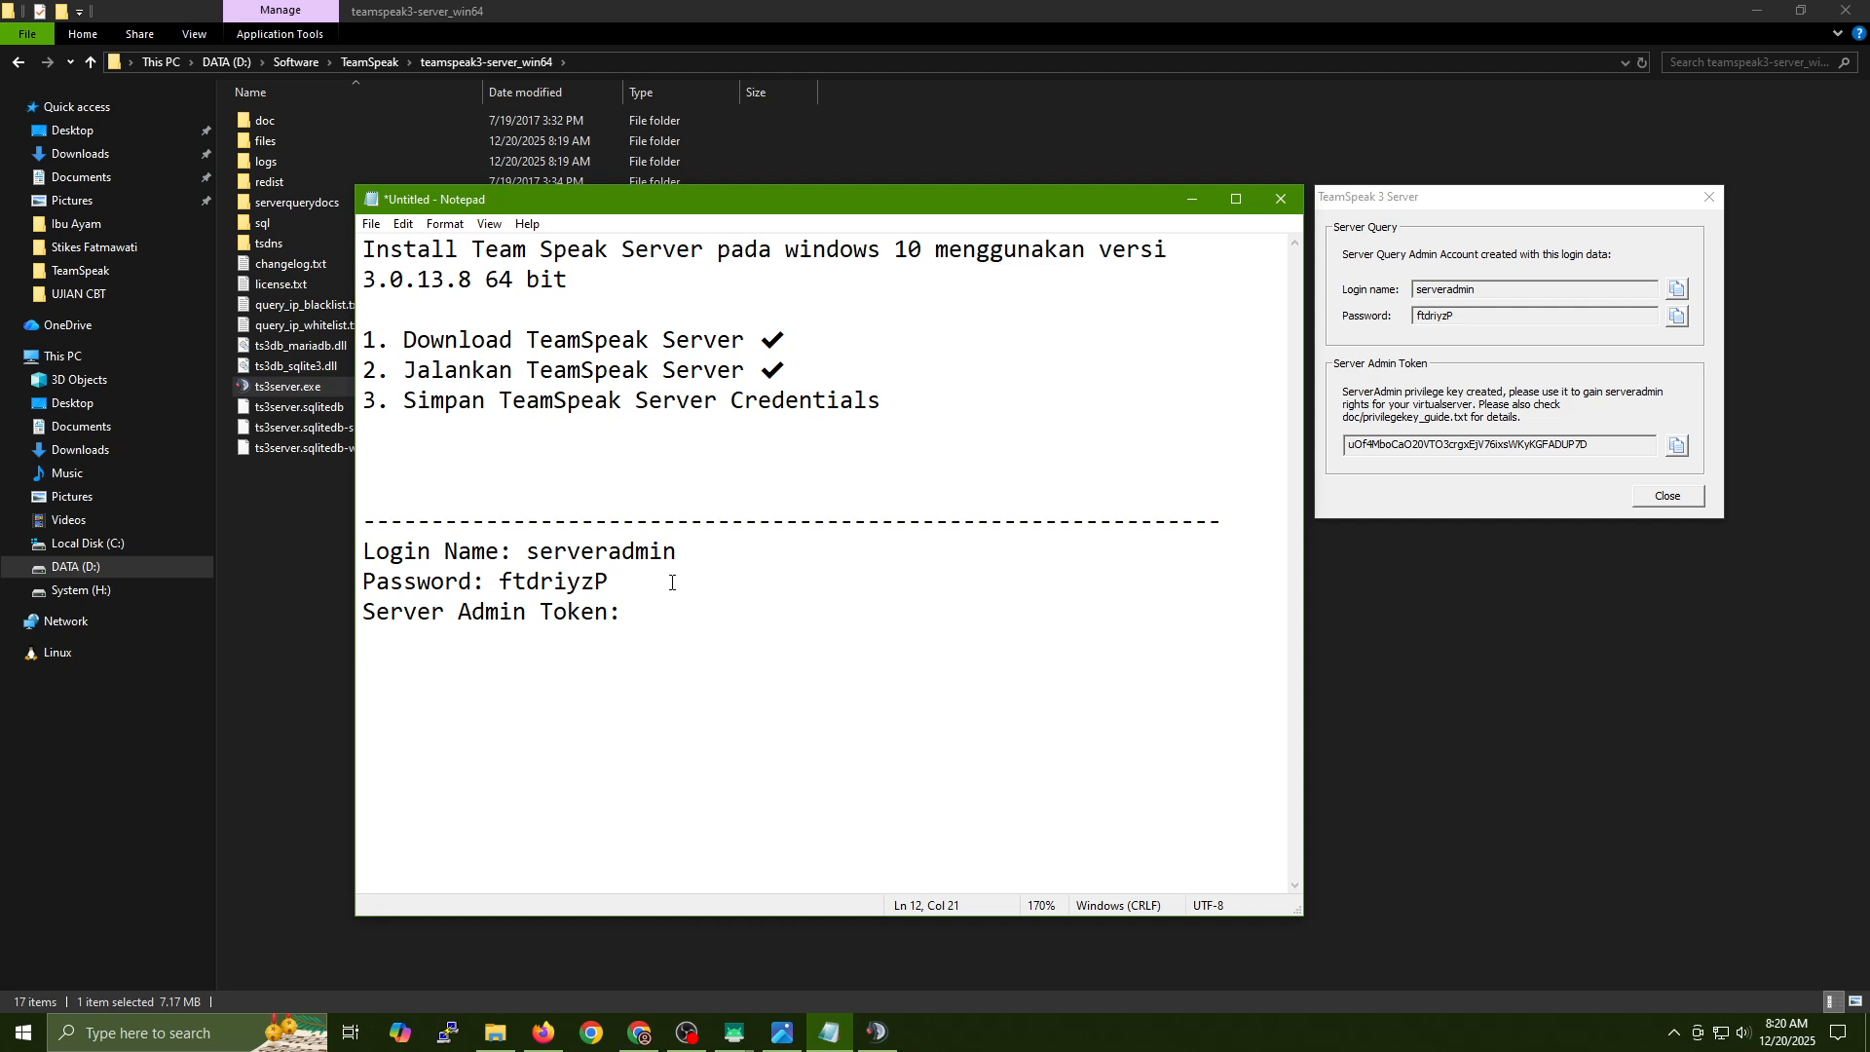
{"action": "left_click", "coordinate": [1682, 446]}
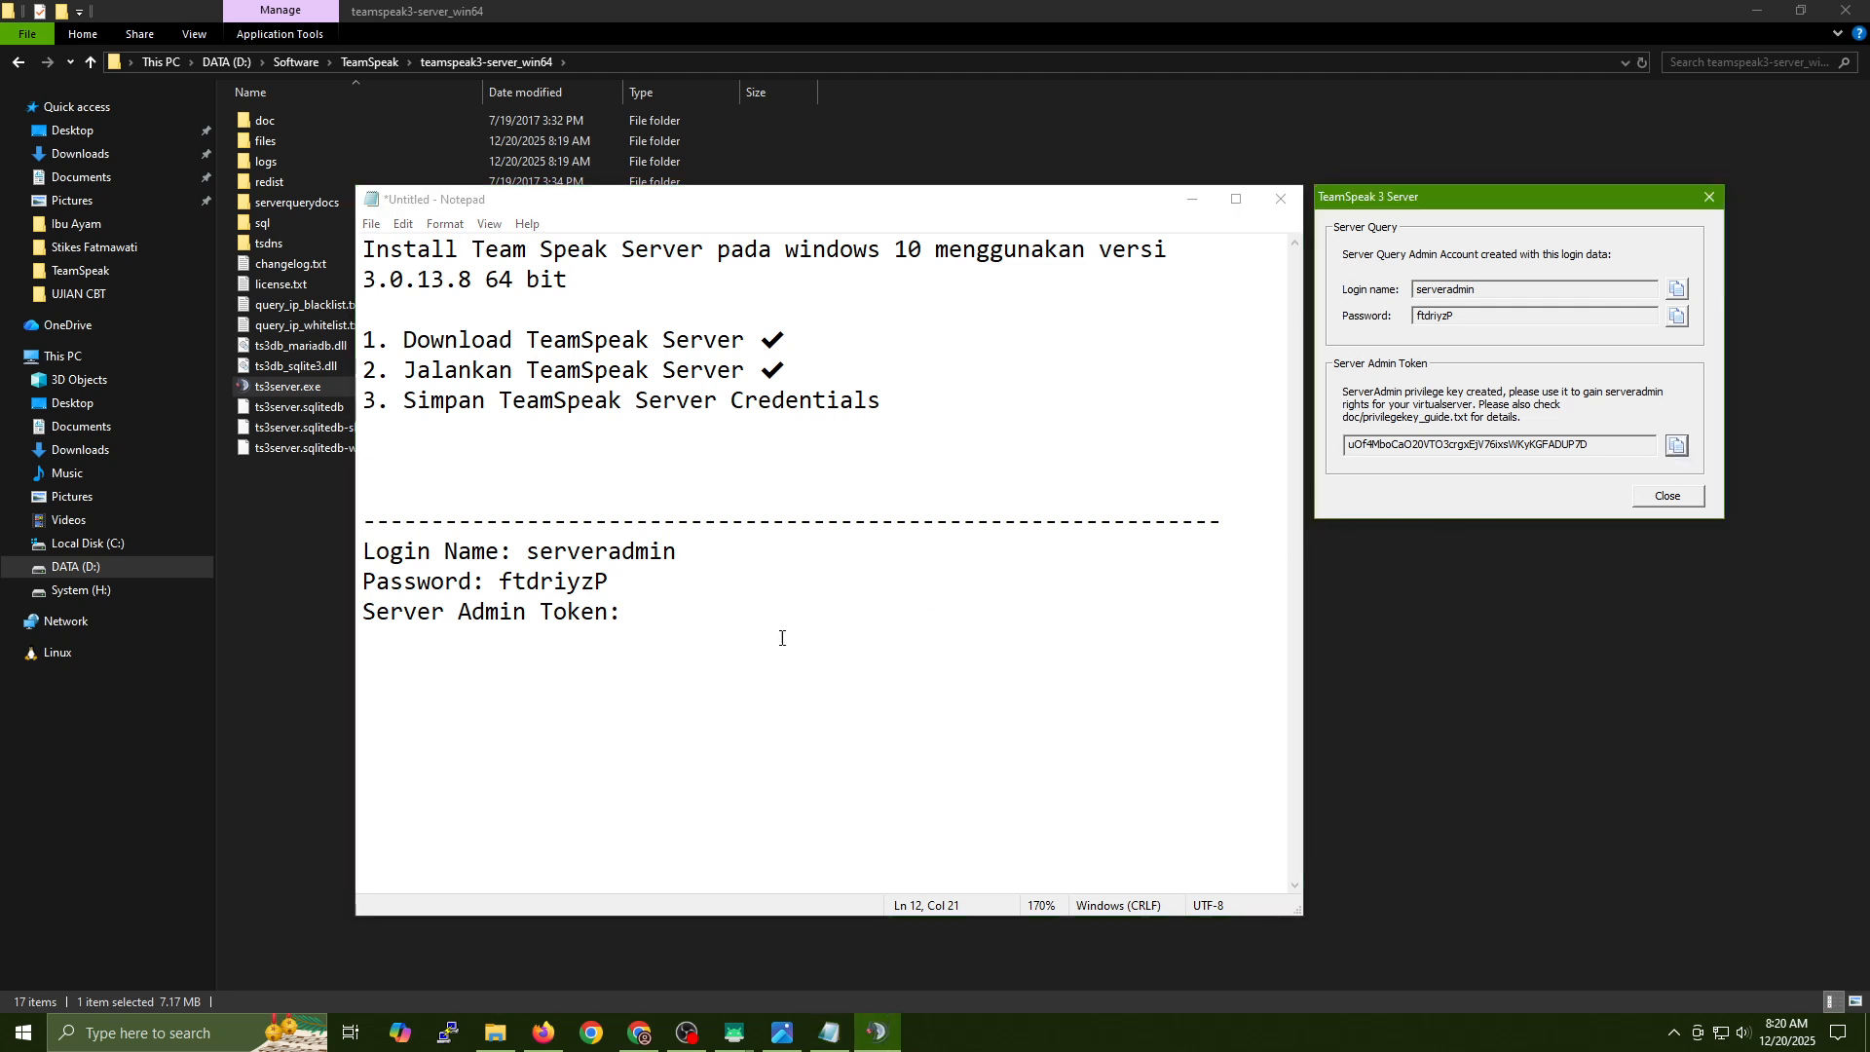
{"action": "left_click", "coordinate": [716, 618]}
{"action": "key", "text": "ctrl+v"}
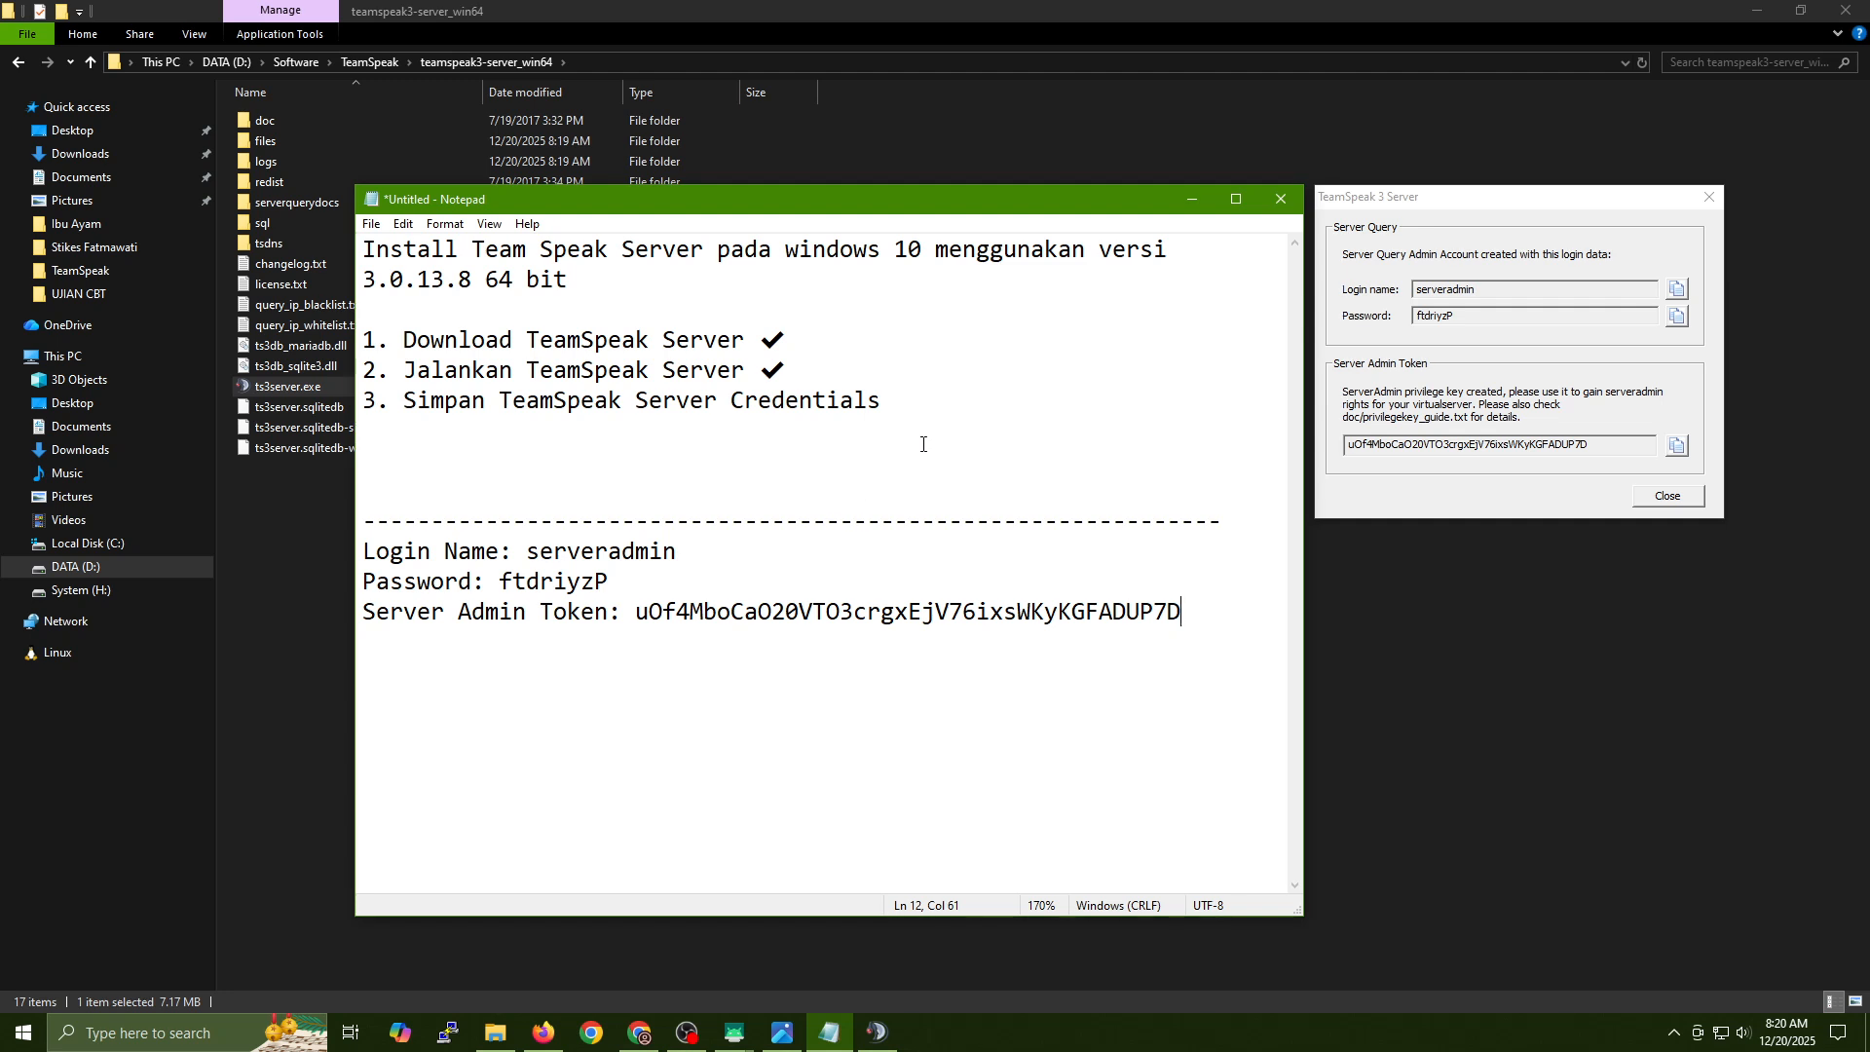
Insert a check mark emoji at the end of item 3 in the note.
{"action": "left_click", "coordinate": [925, 405]}
{"action": "key", "text": "super+period"}
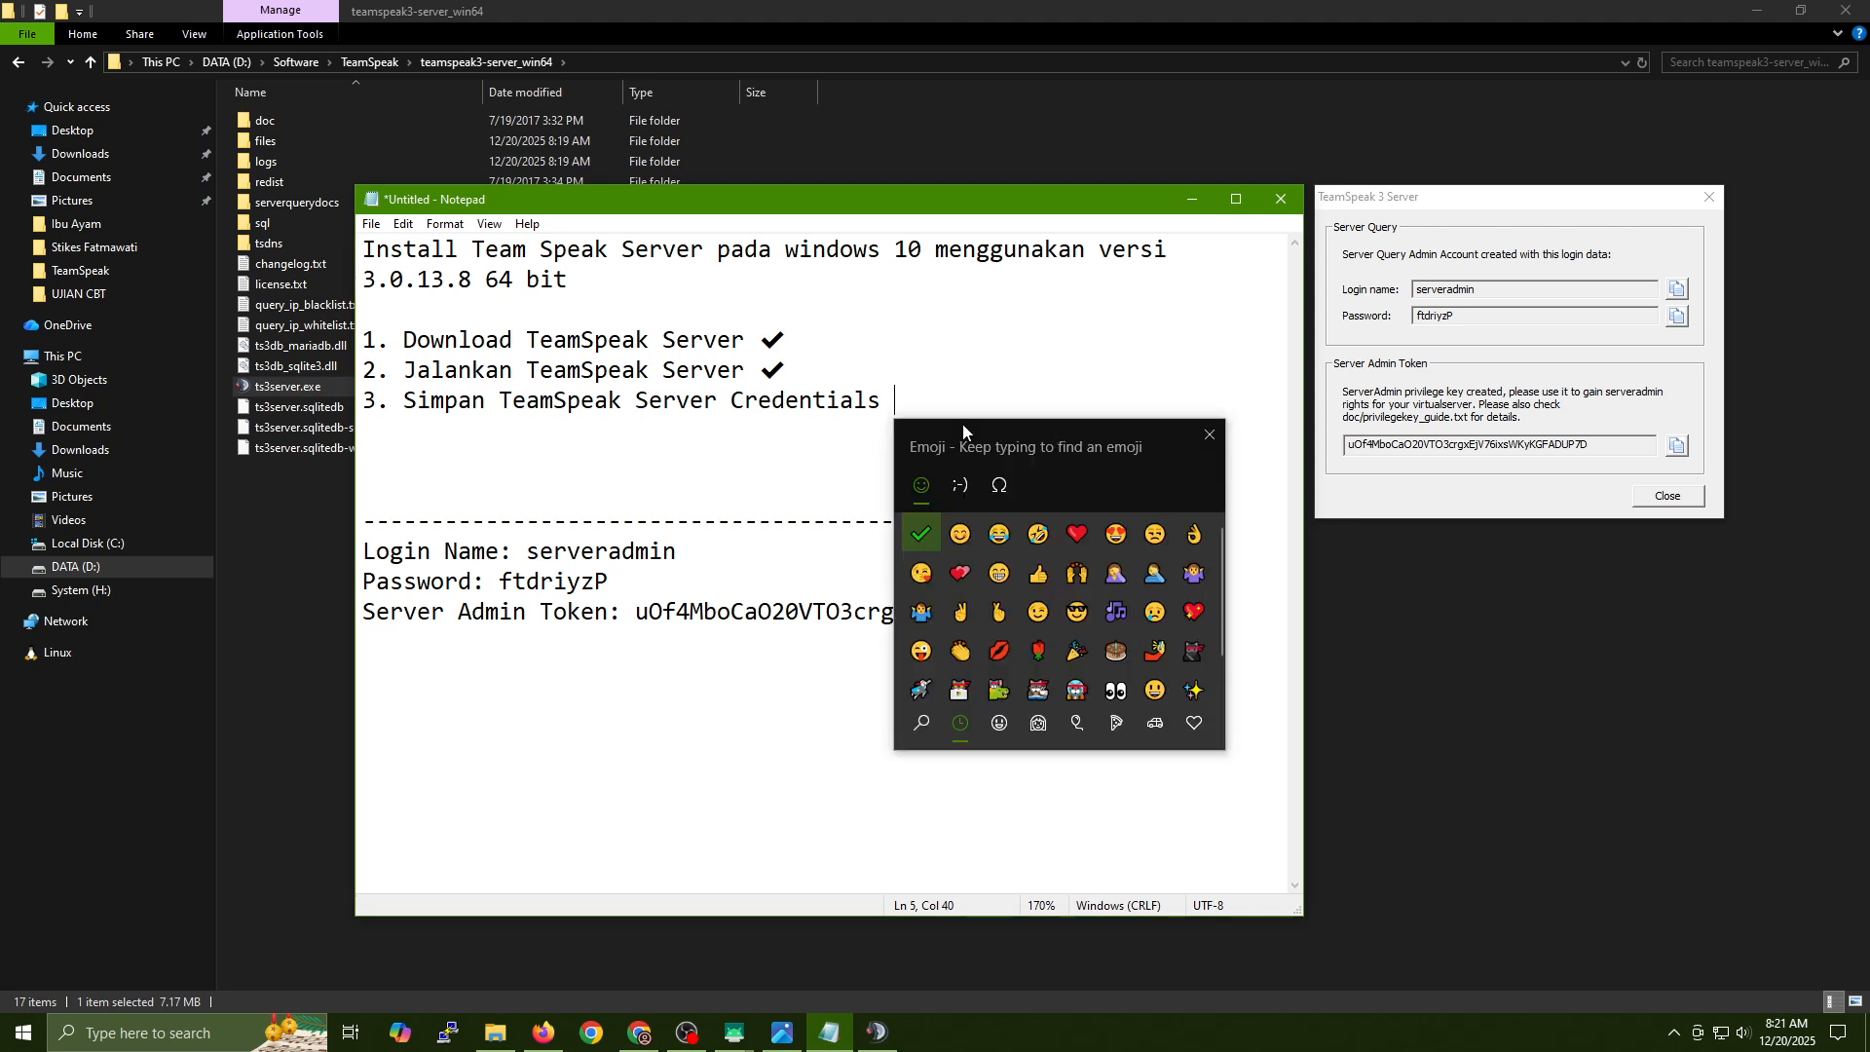
{"action": "key", "text": "Return"}
{"action": "left_click", "coordinate": [1209, 435]}
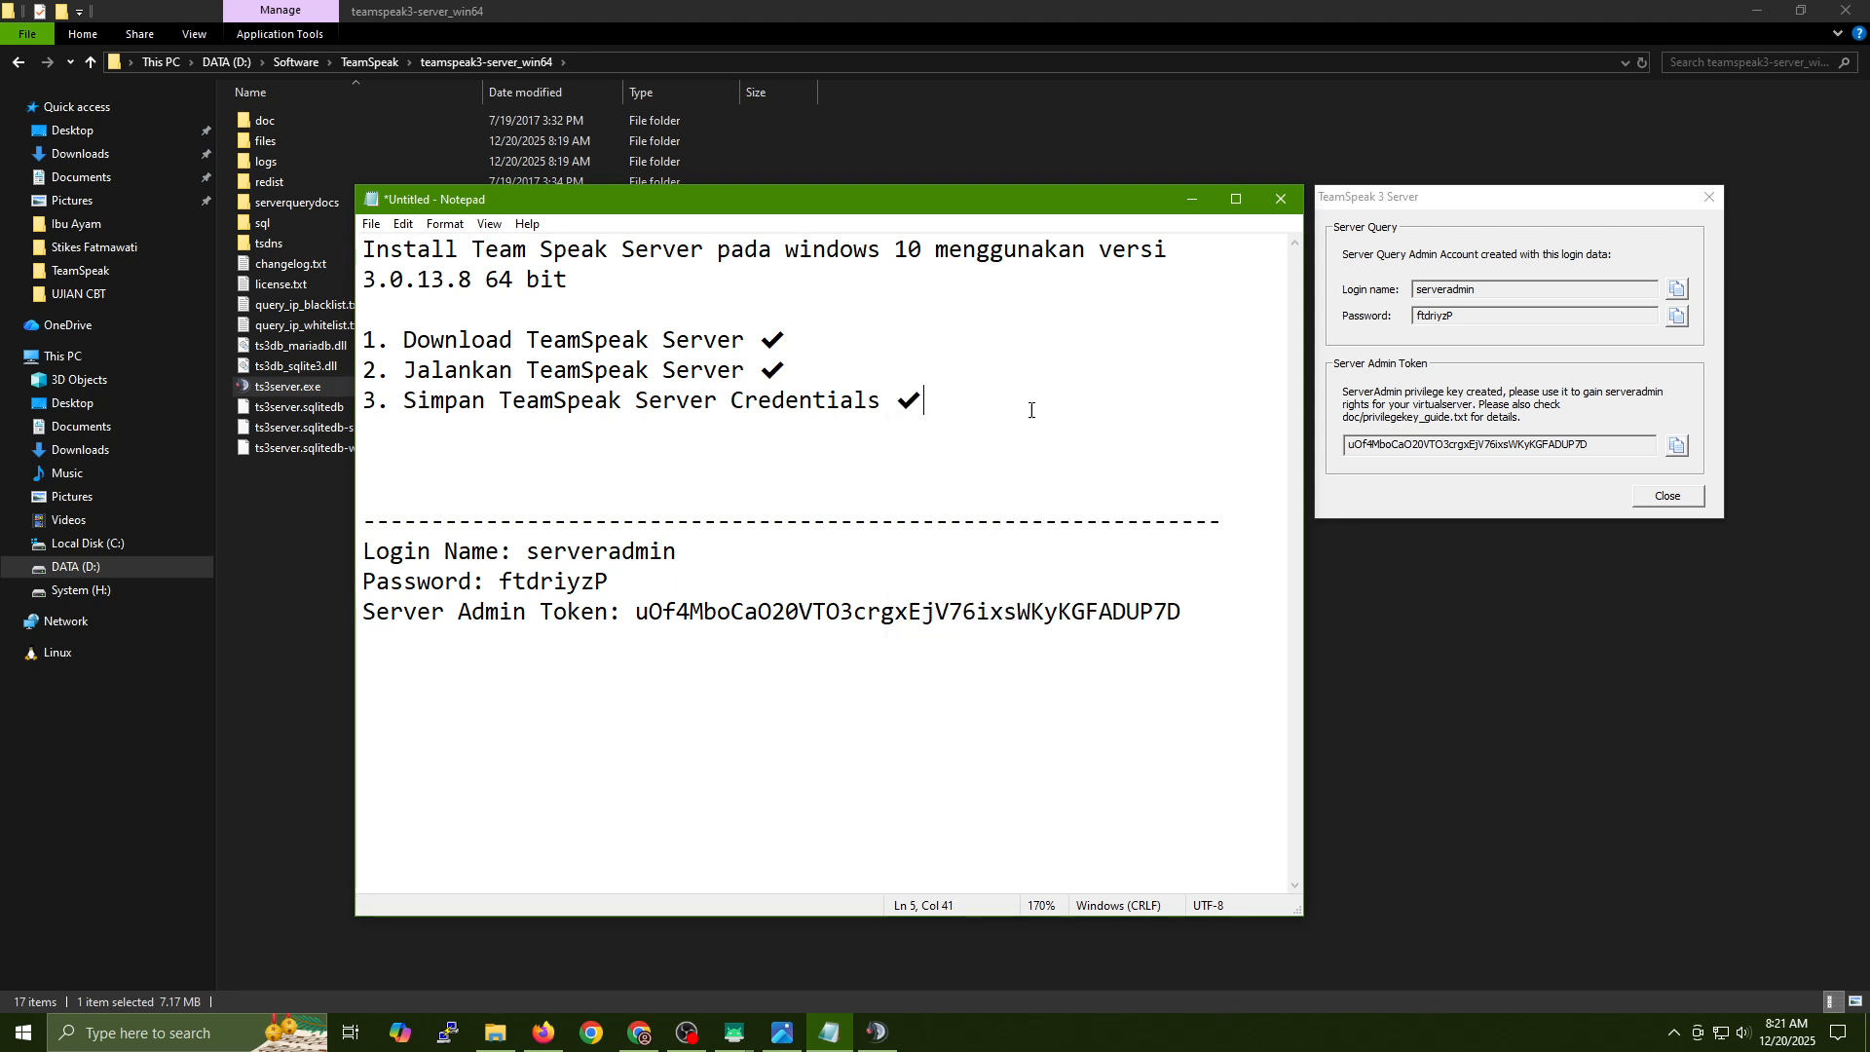
Add the line "4. Jalankan TeamSpeak Client dan koneksikan sebagai Admin dengan memasukan Token" below item 3.
{"action": "key", "text": "Return"}
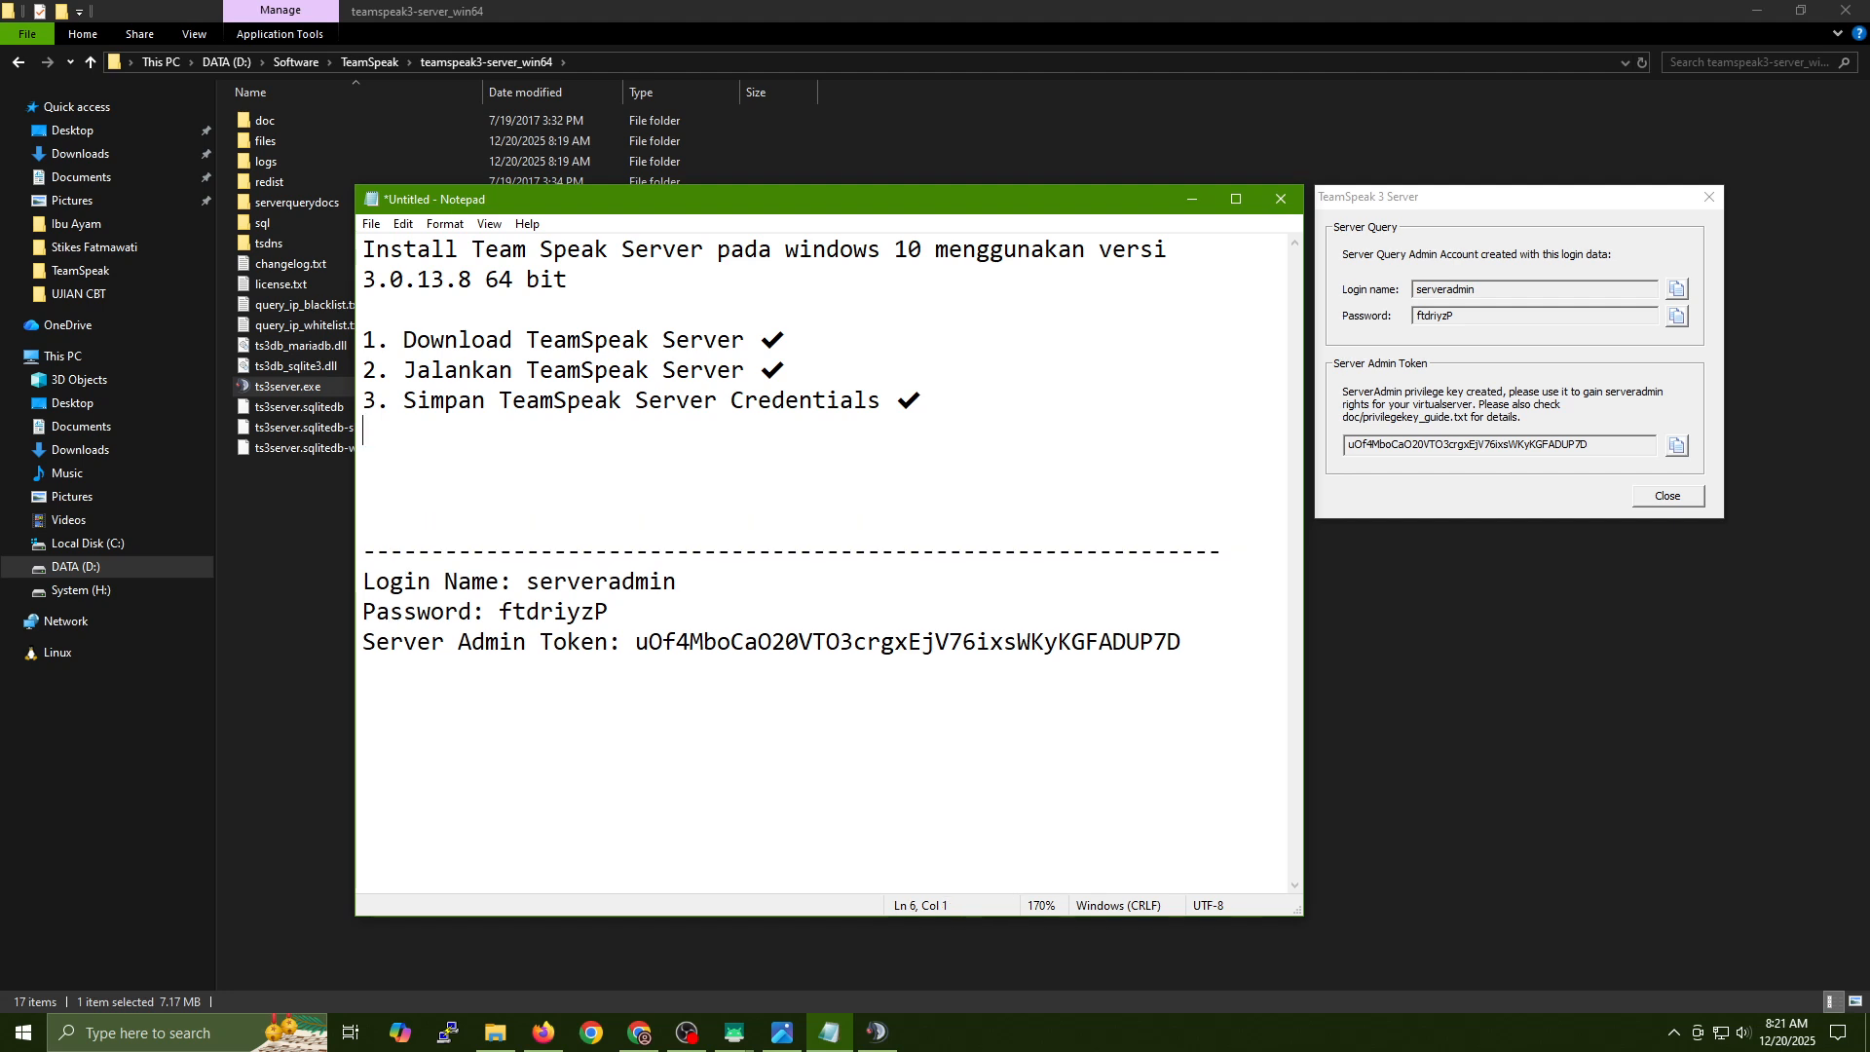
{"action": "type", "text": "4. Jalankan TeamSpeak "}
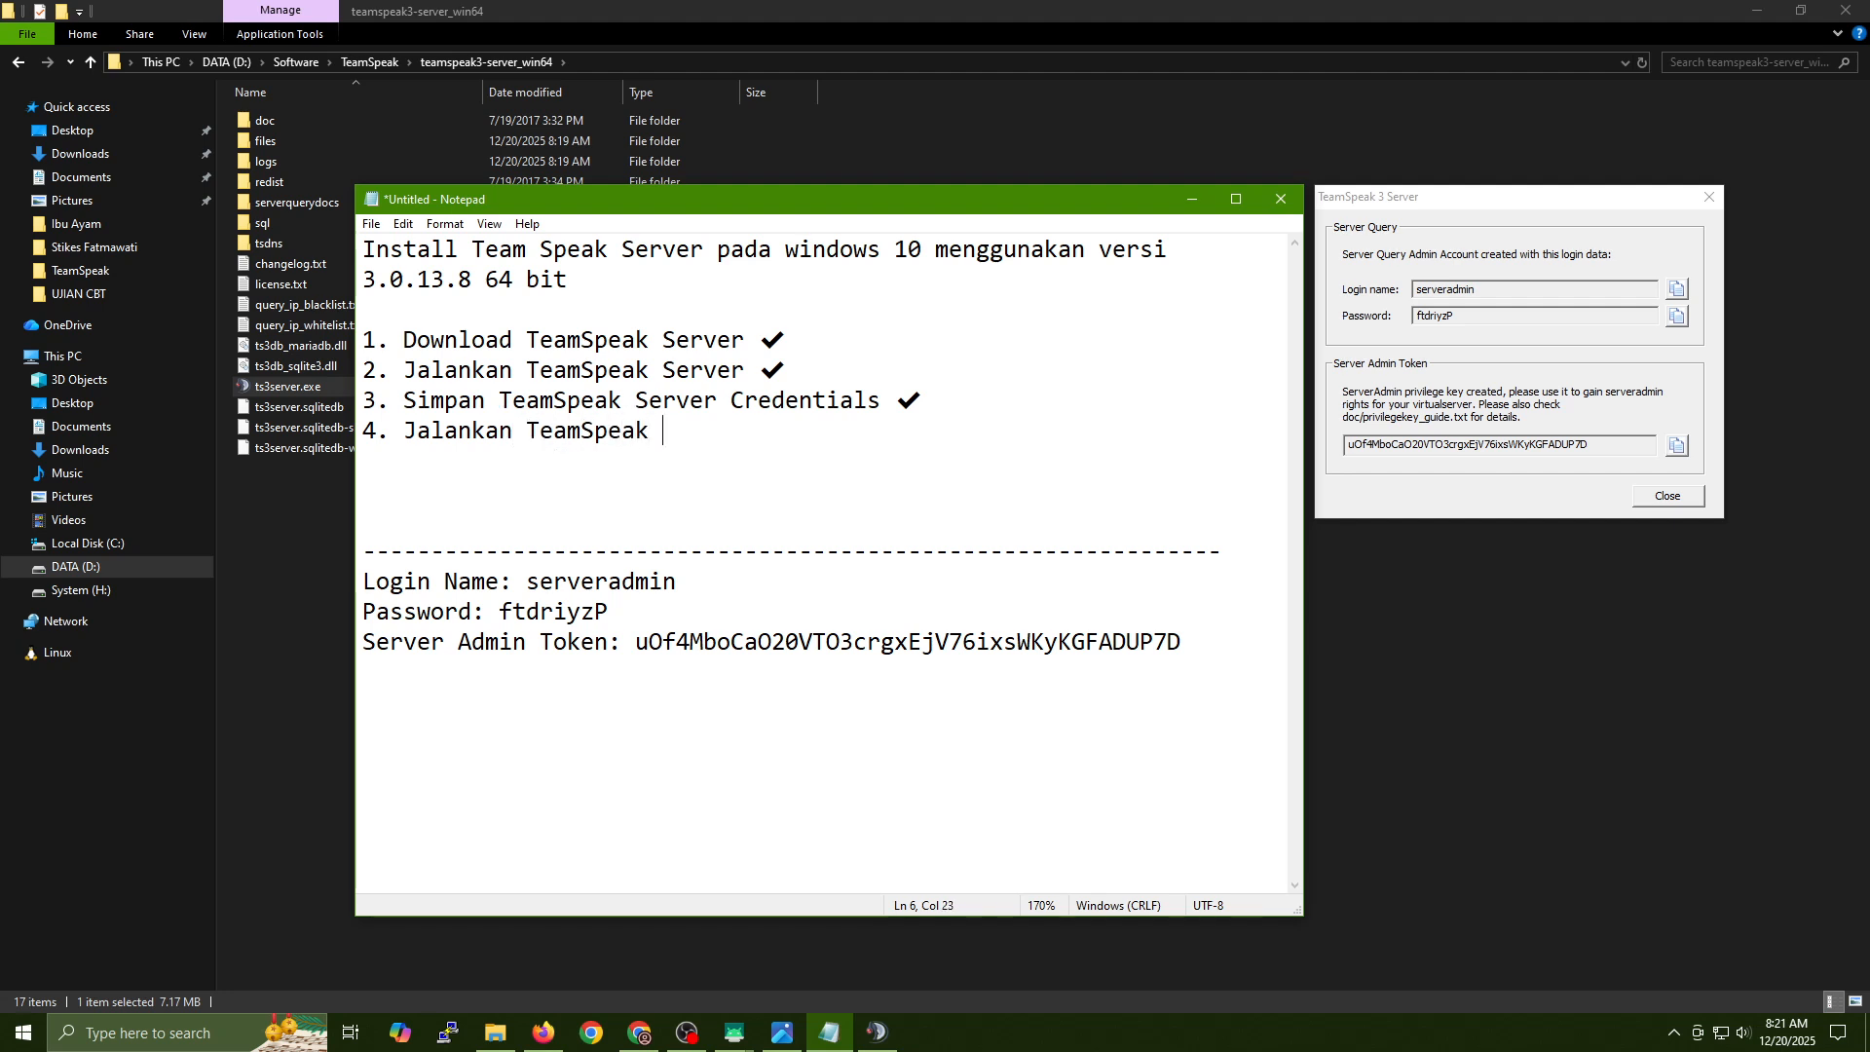
{"action": "type", "text": "Client dan k"}
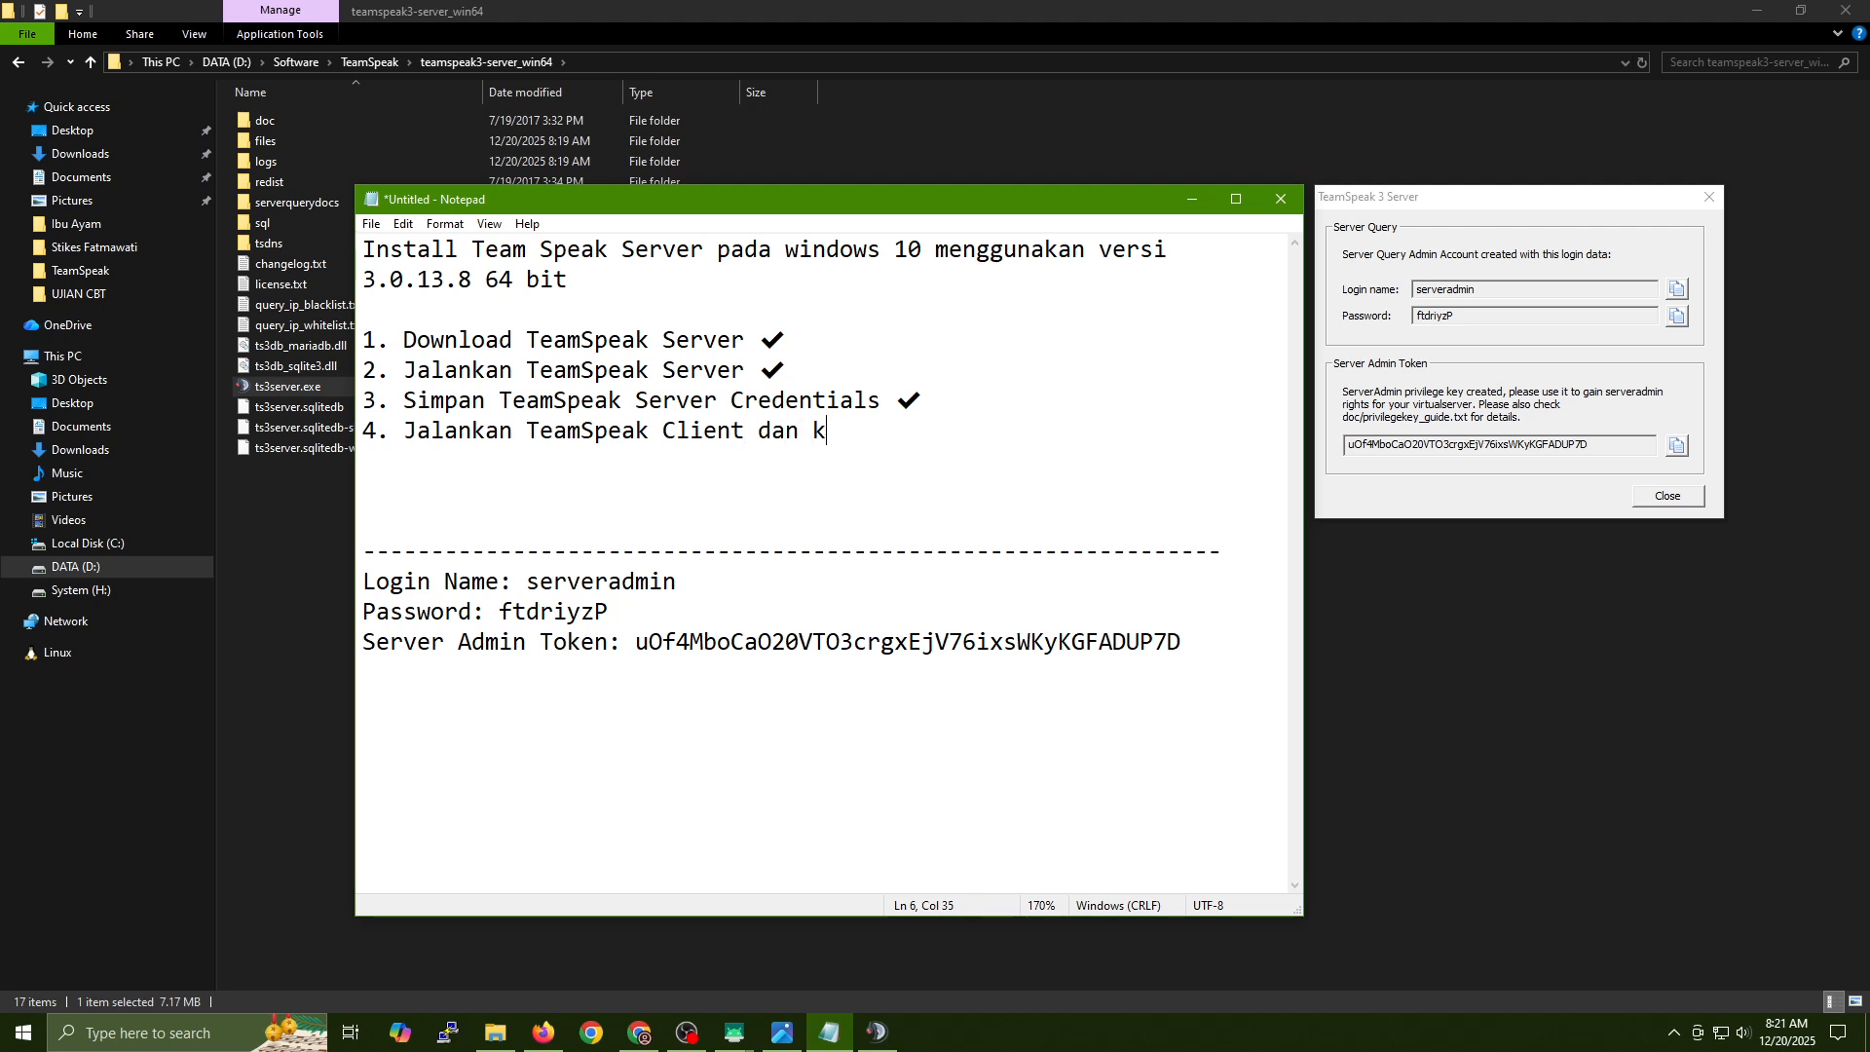
{"action": "type", "text": "onk"}
{"action": "key", "text": "BackSpace"}
{"action": "type", "text": "eksikan sebagai "}
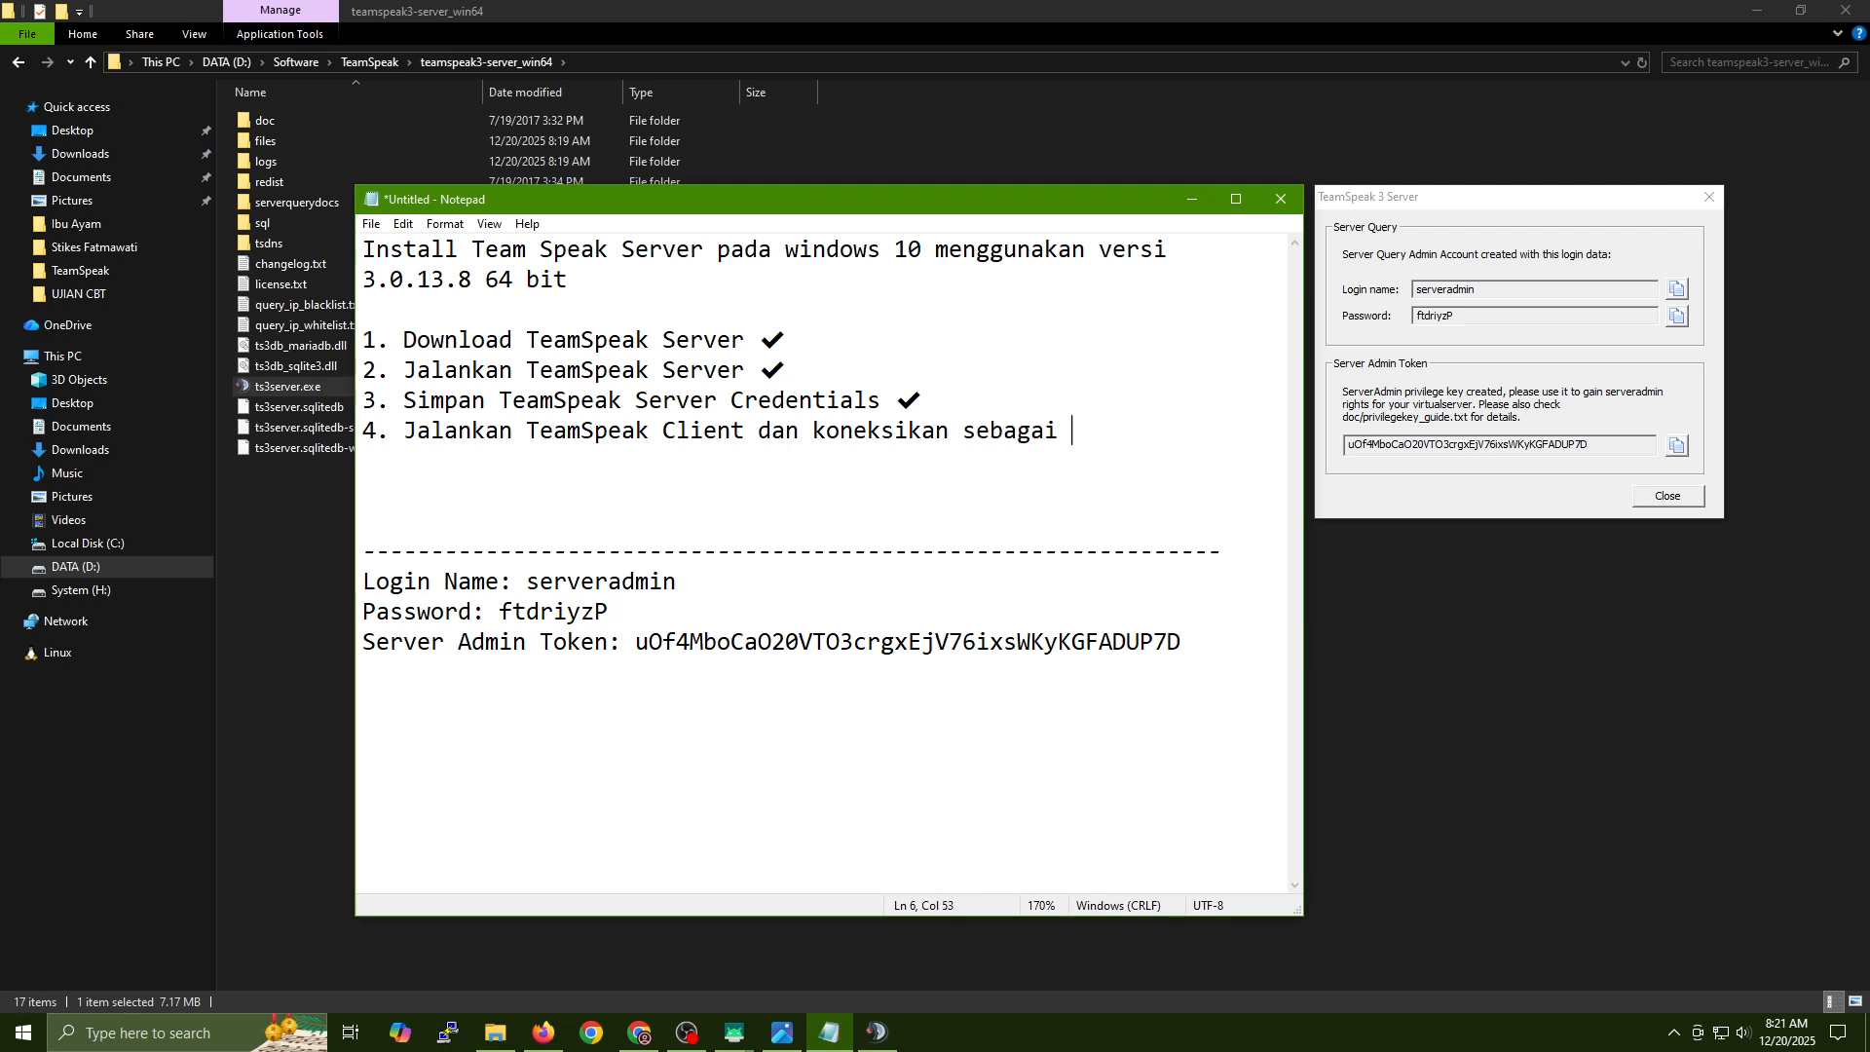
{"action": "type", "text": "Admin dengan memasukan"}
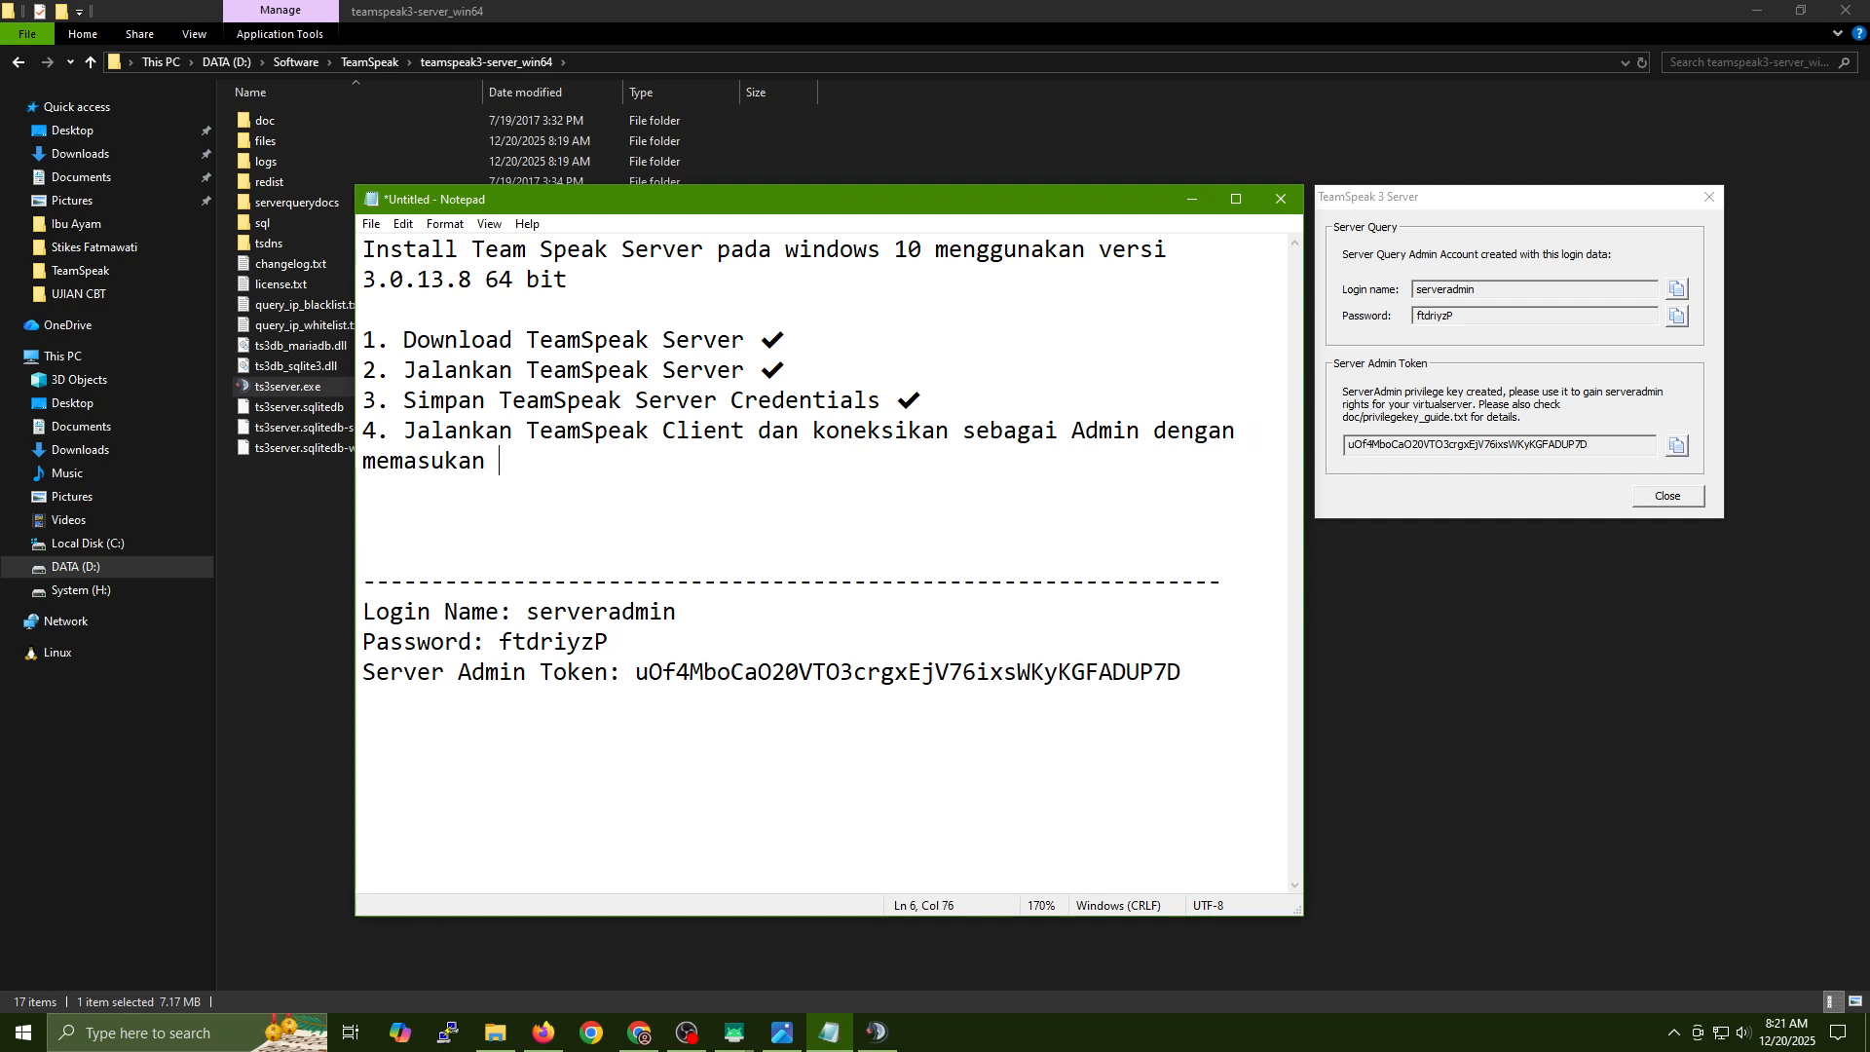
{"action": "type", "text": "en"}
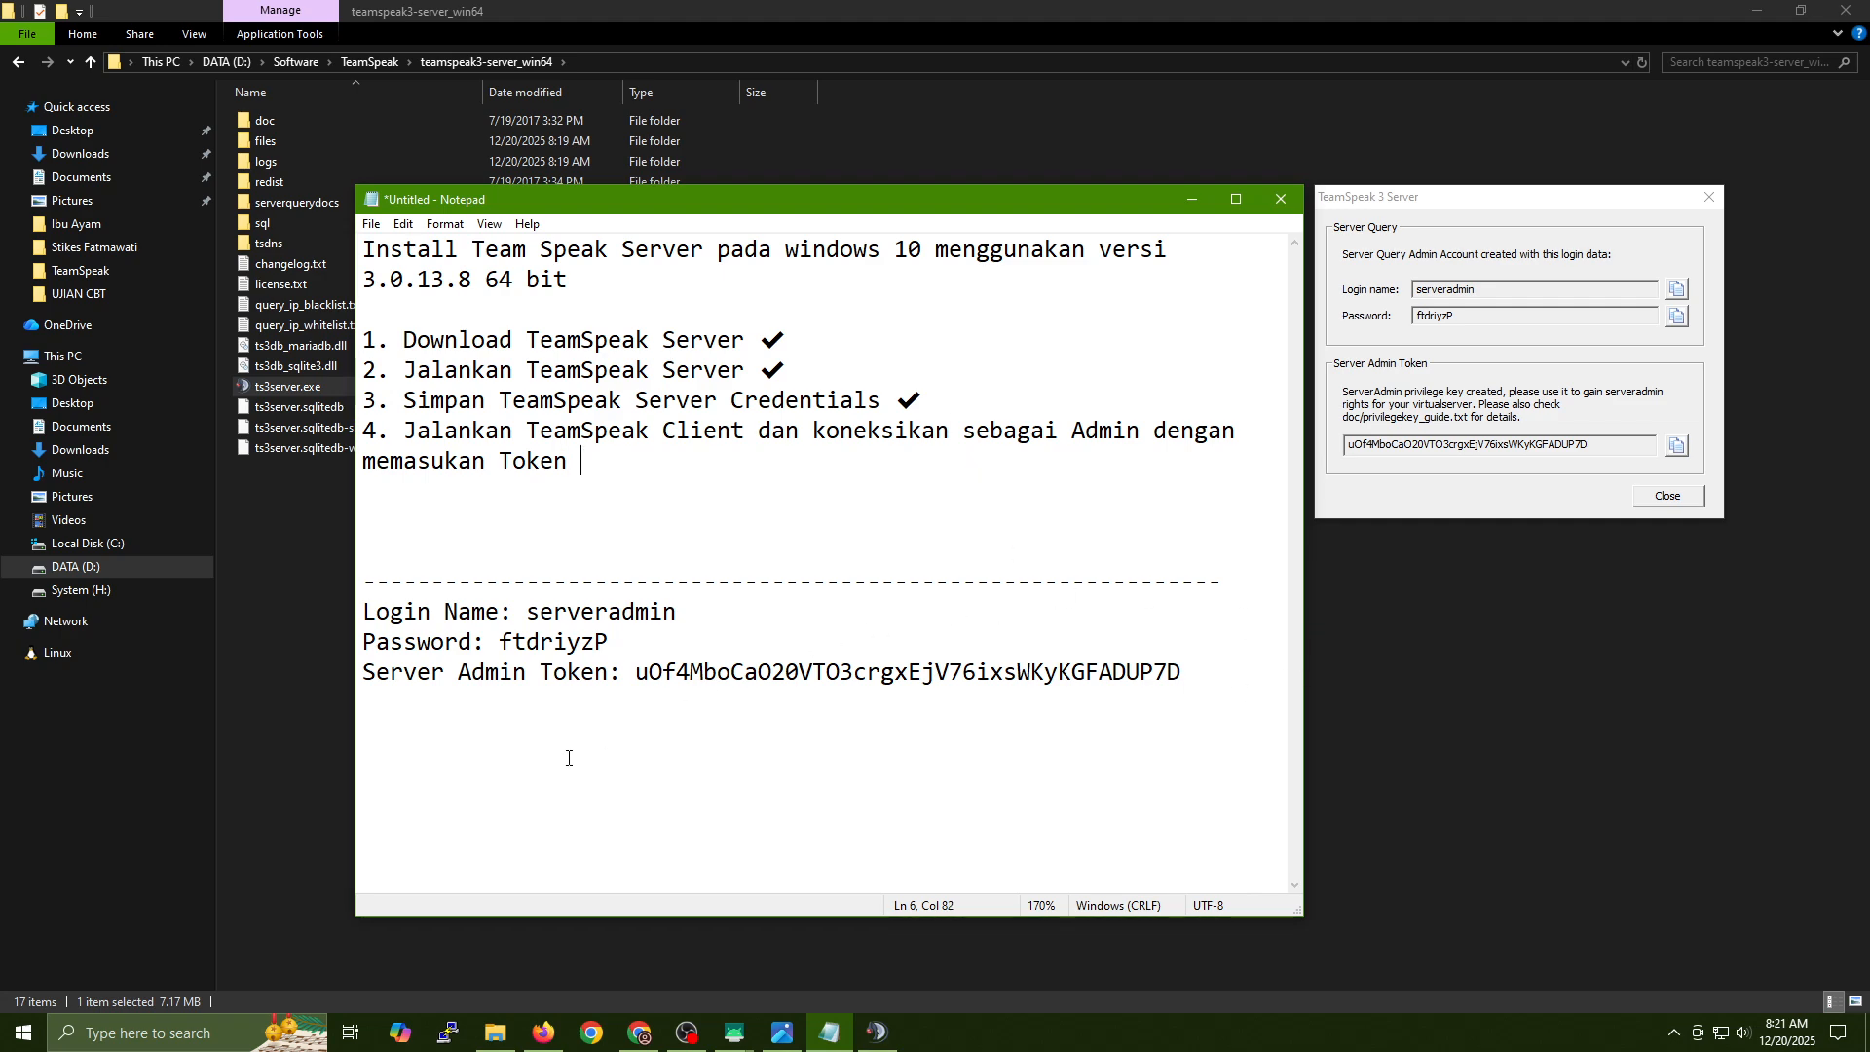
Launch the TeamSpeak 3 client and return to the Notepad note at item 4.
{"action": "left_click", "coordinate": [35, 1045]}
{"action": "type", "text": "teamspe"}
{"action": "left_click", "coordinate": [229, 516]}
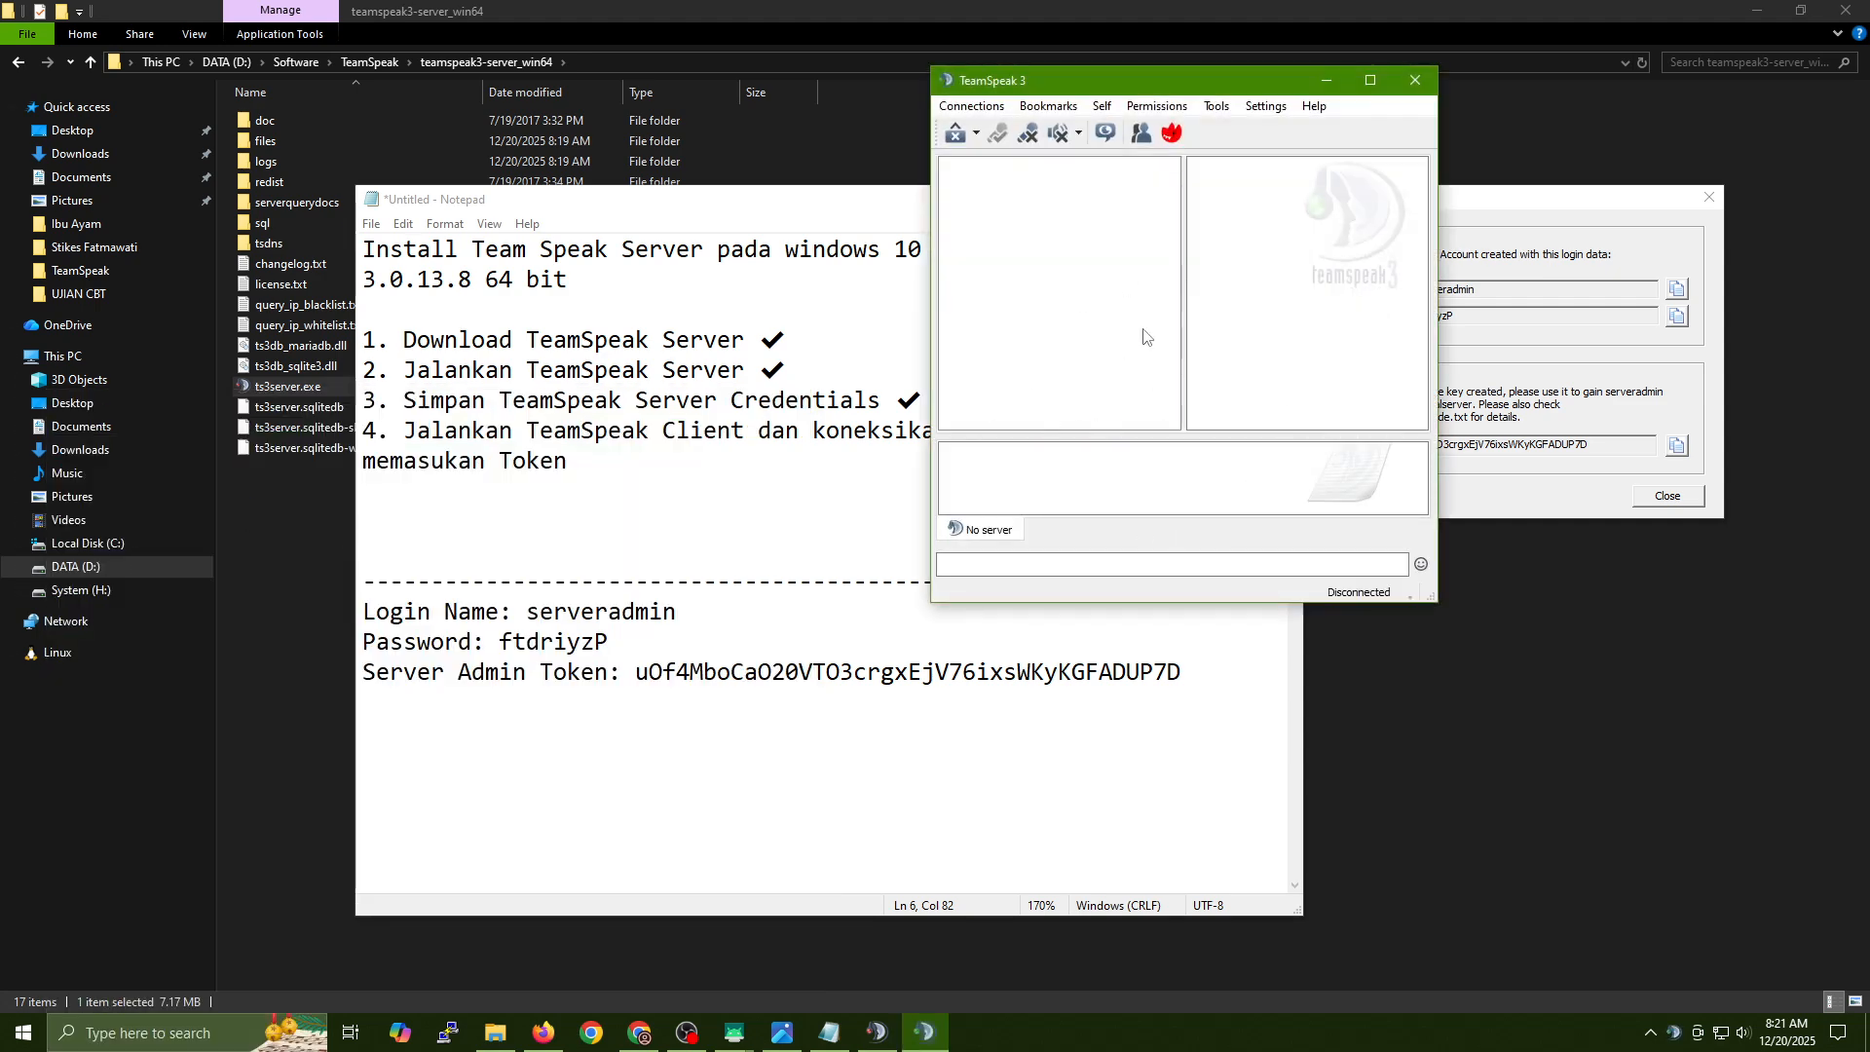
{"action": "left_click", "coordinate": [650, 459]}
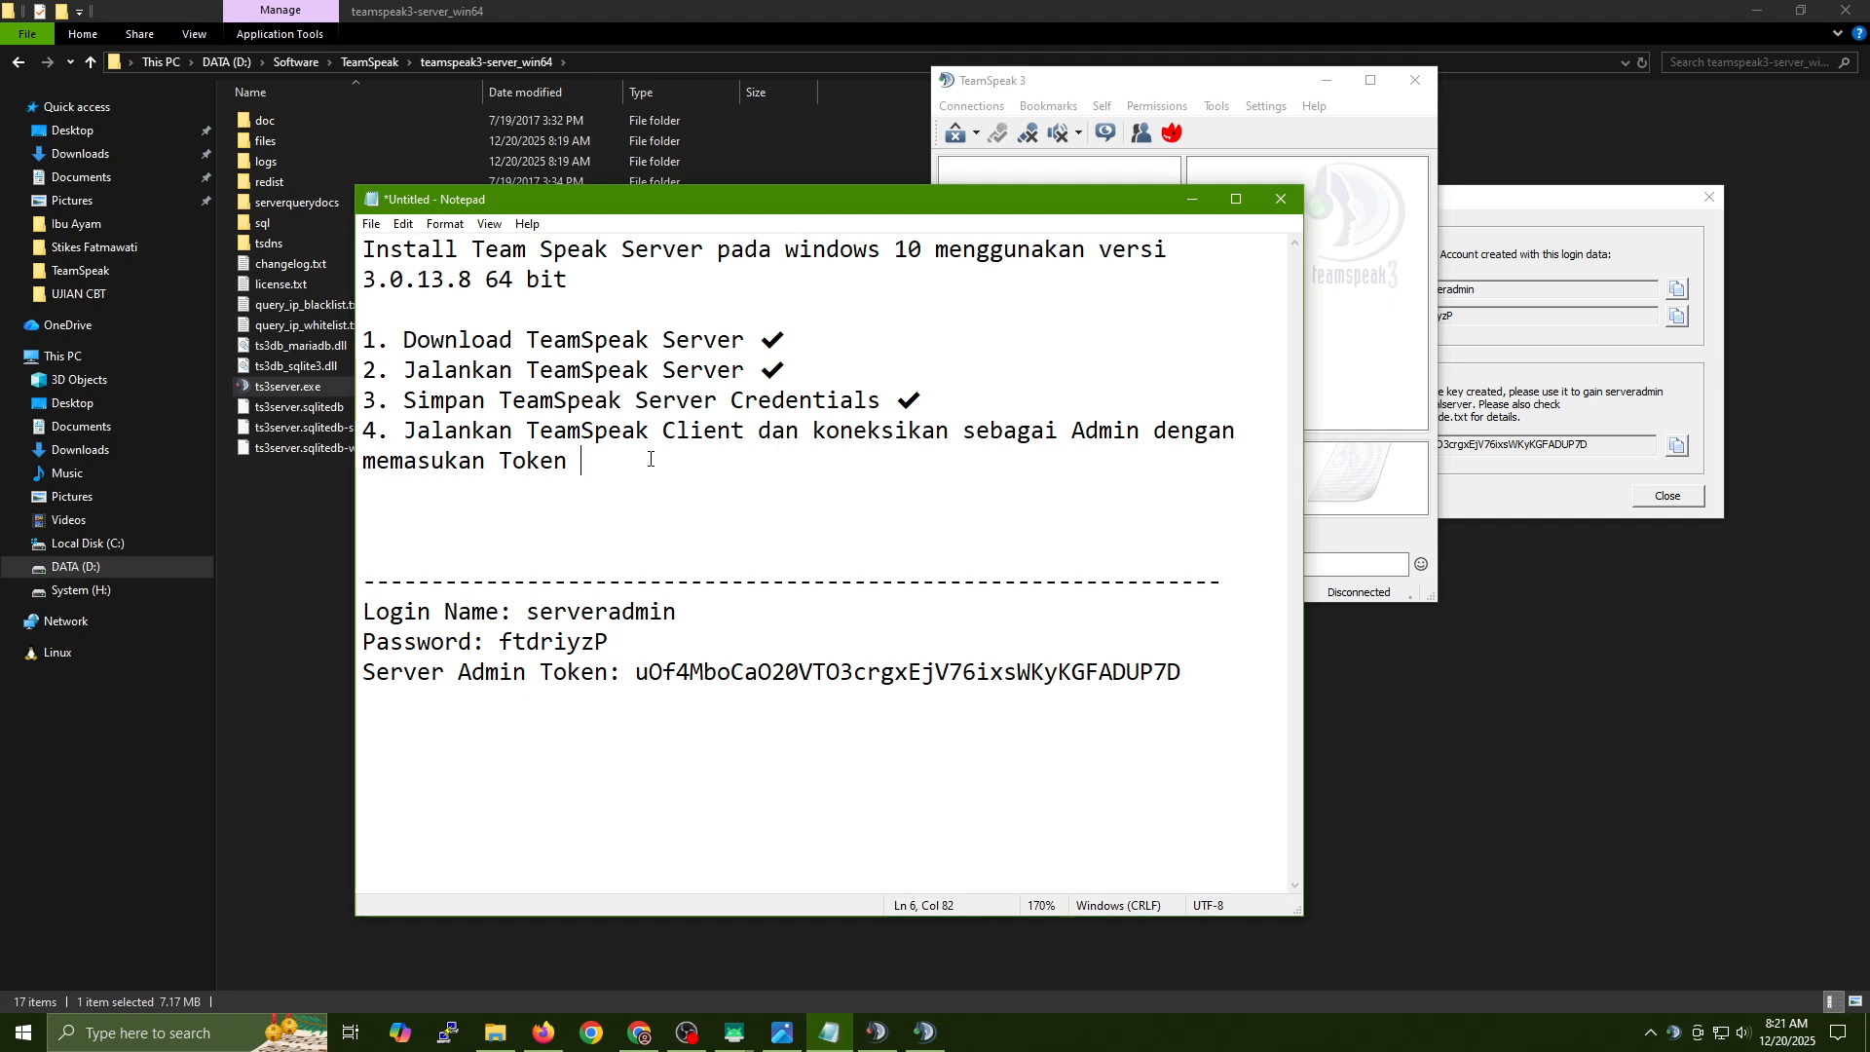
Connect the TeamSpeak 3 client to the server address localhost with the existing nickname, closing the server login data window.
{"action": "left_click", "coordinate": [1023, 86]}
{"action": "left_click", "coordinate": [971, 107]}
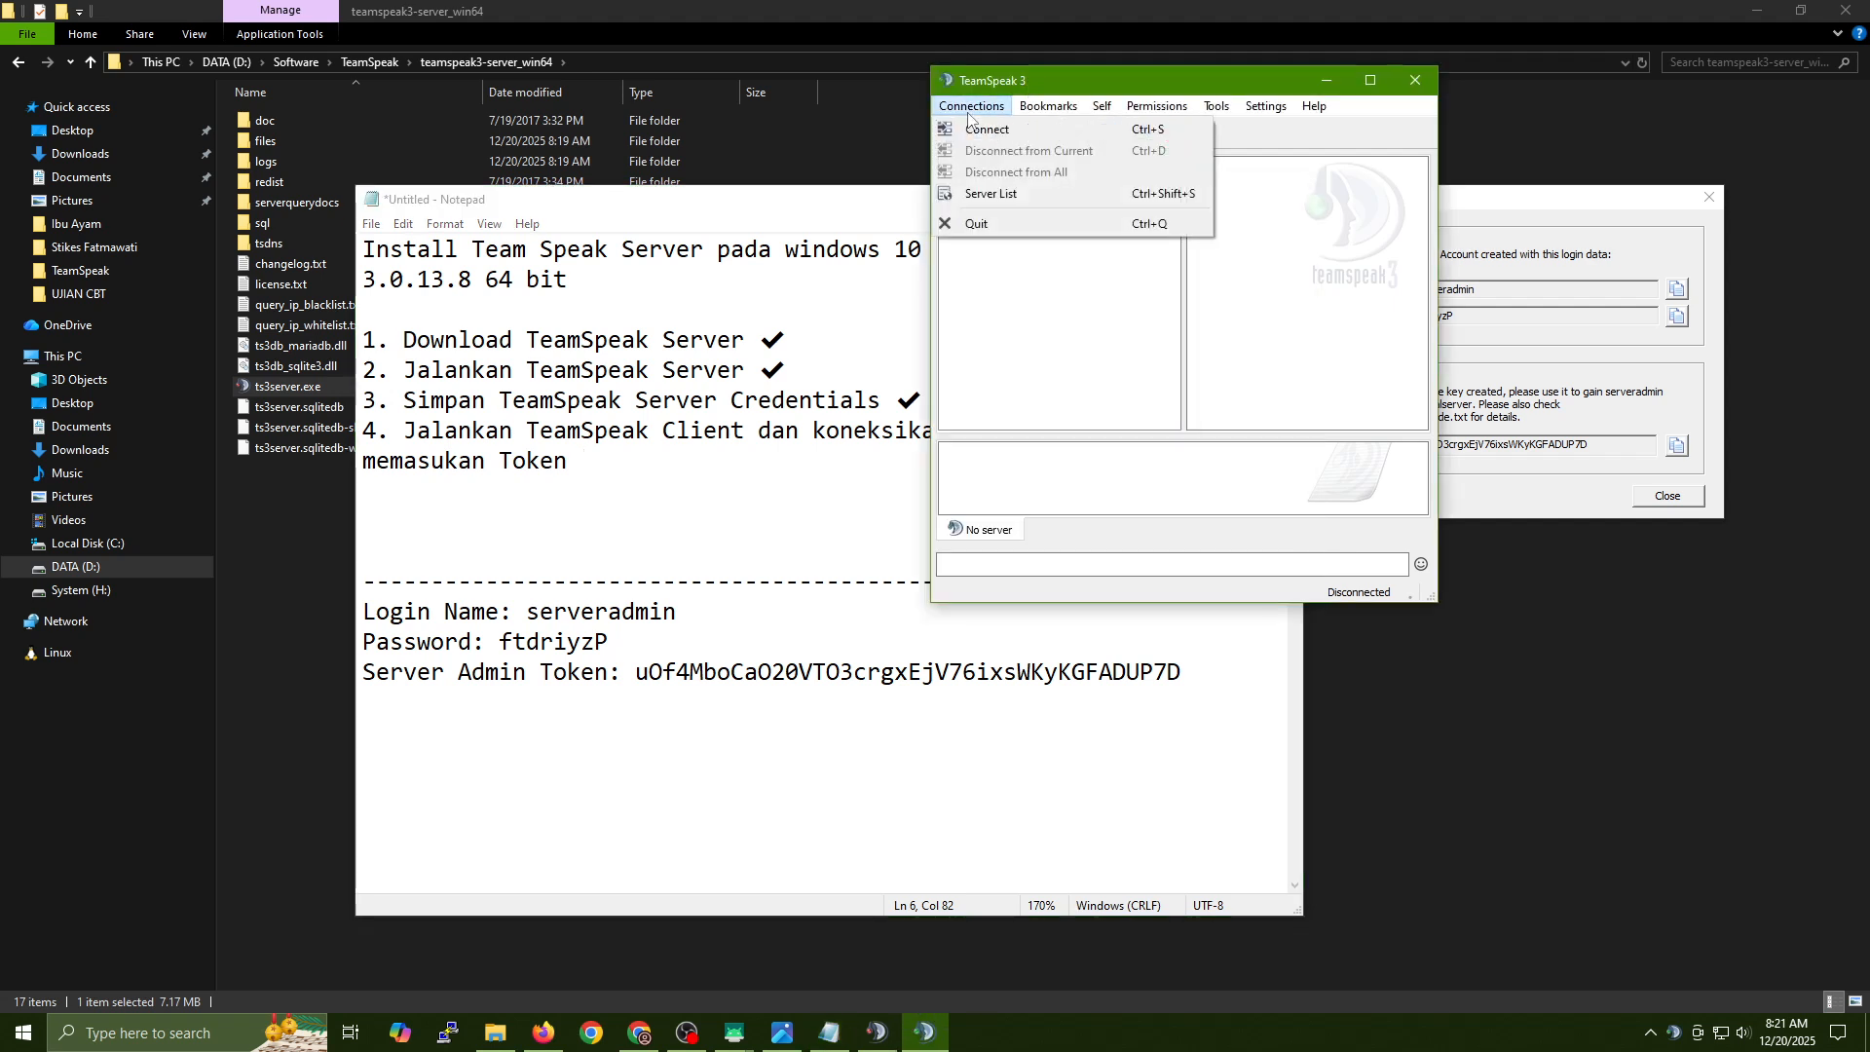
{"action": "left_click", "coordinate": [985, 130]}
{"action": "left_click_drag", "start_coordinate": [1067, 319], "coordinate": [1057, 315]}
{"action": "double_click", "coordinate": [1057, 315]}
{"action": "key", "text": "Tab"}
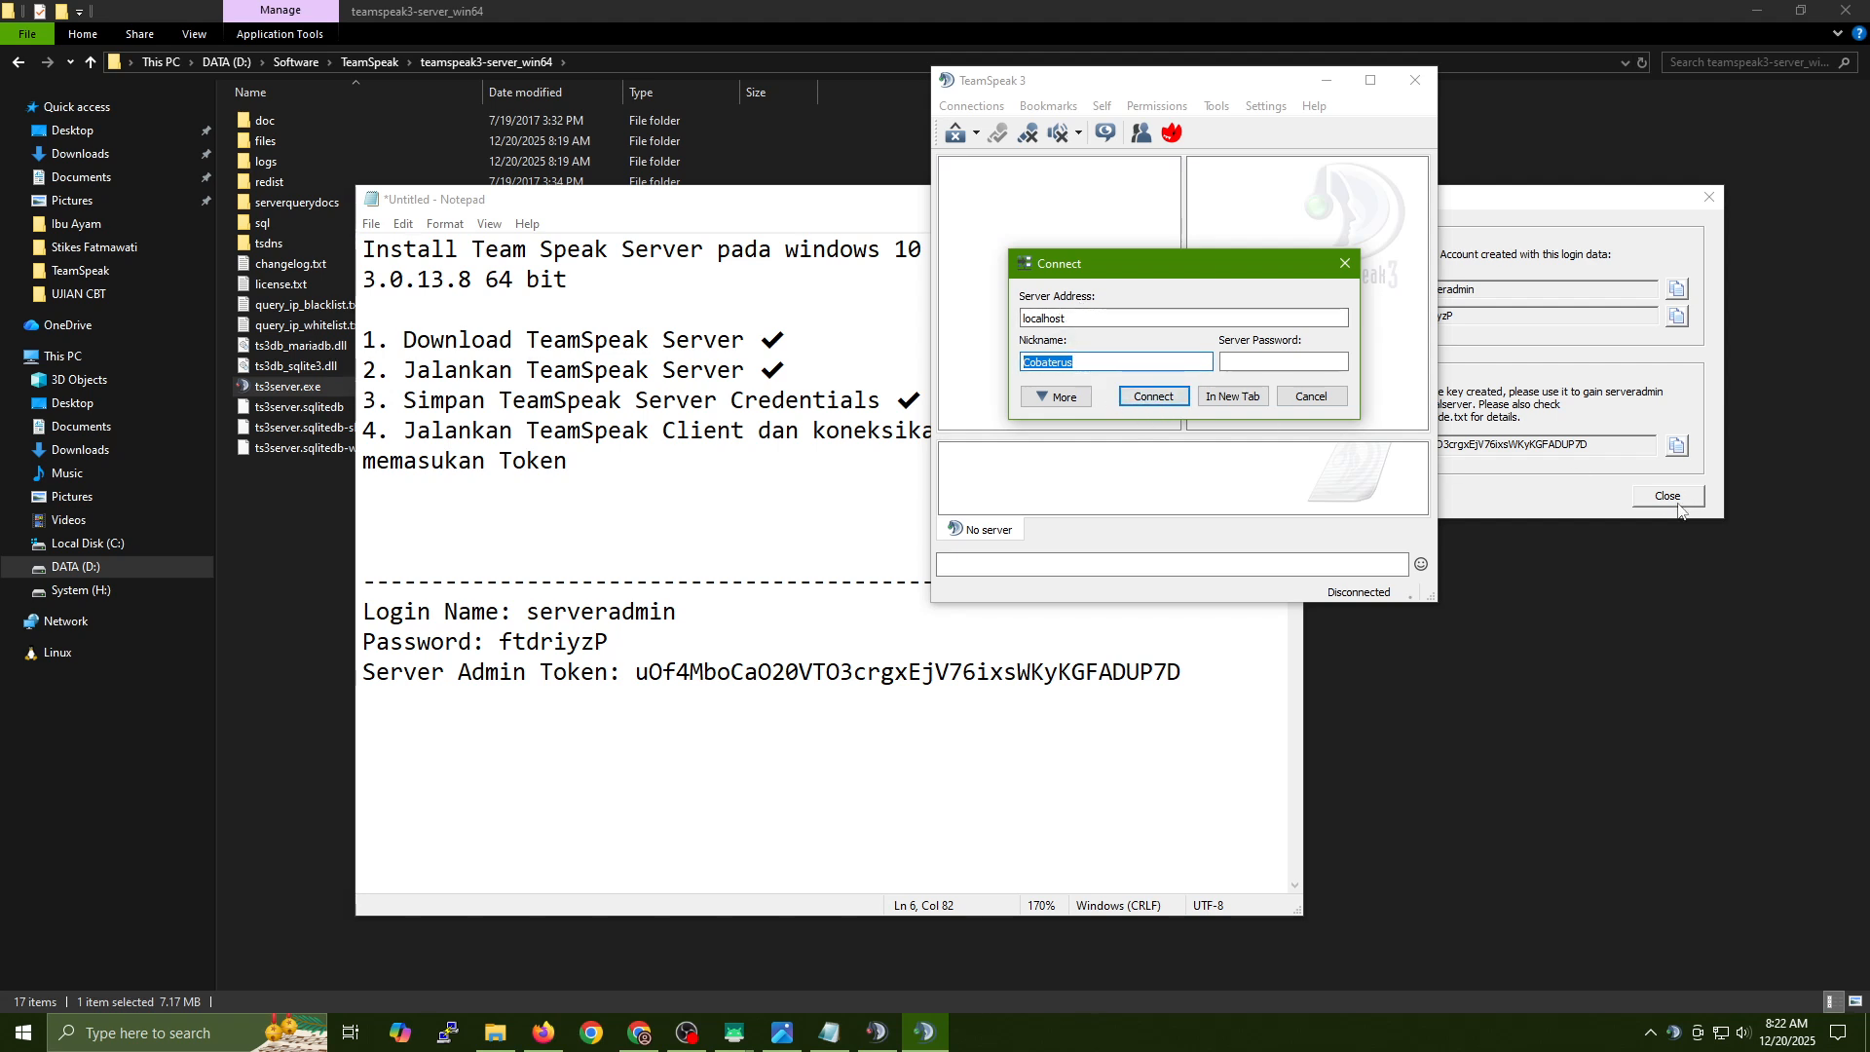
{"action": "left_click", "coordinate": [1588, 480]}
{"action": "left_click", "coordinate": [1668, 496]}
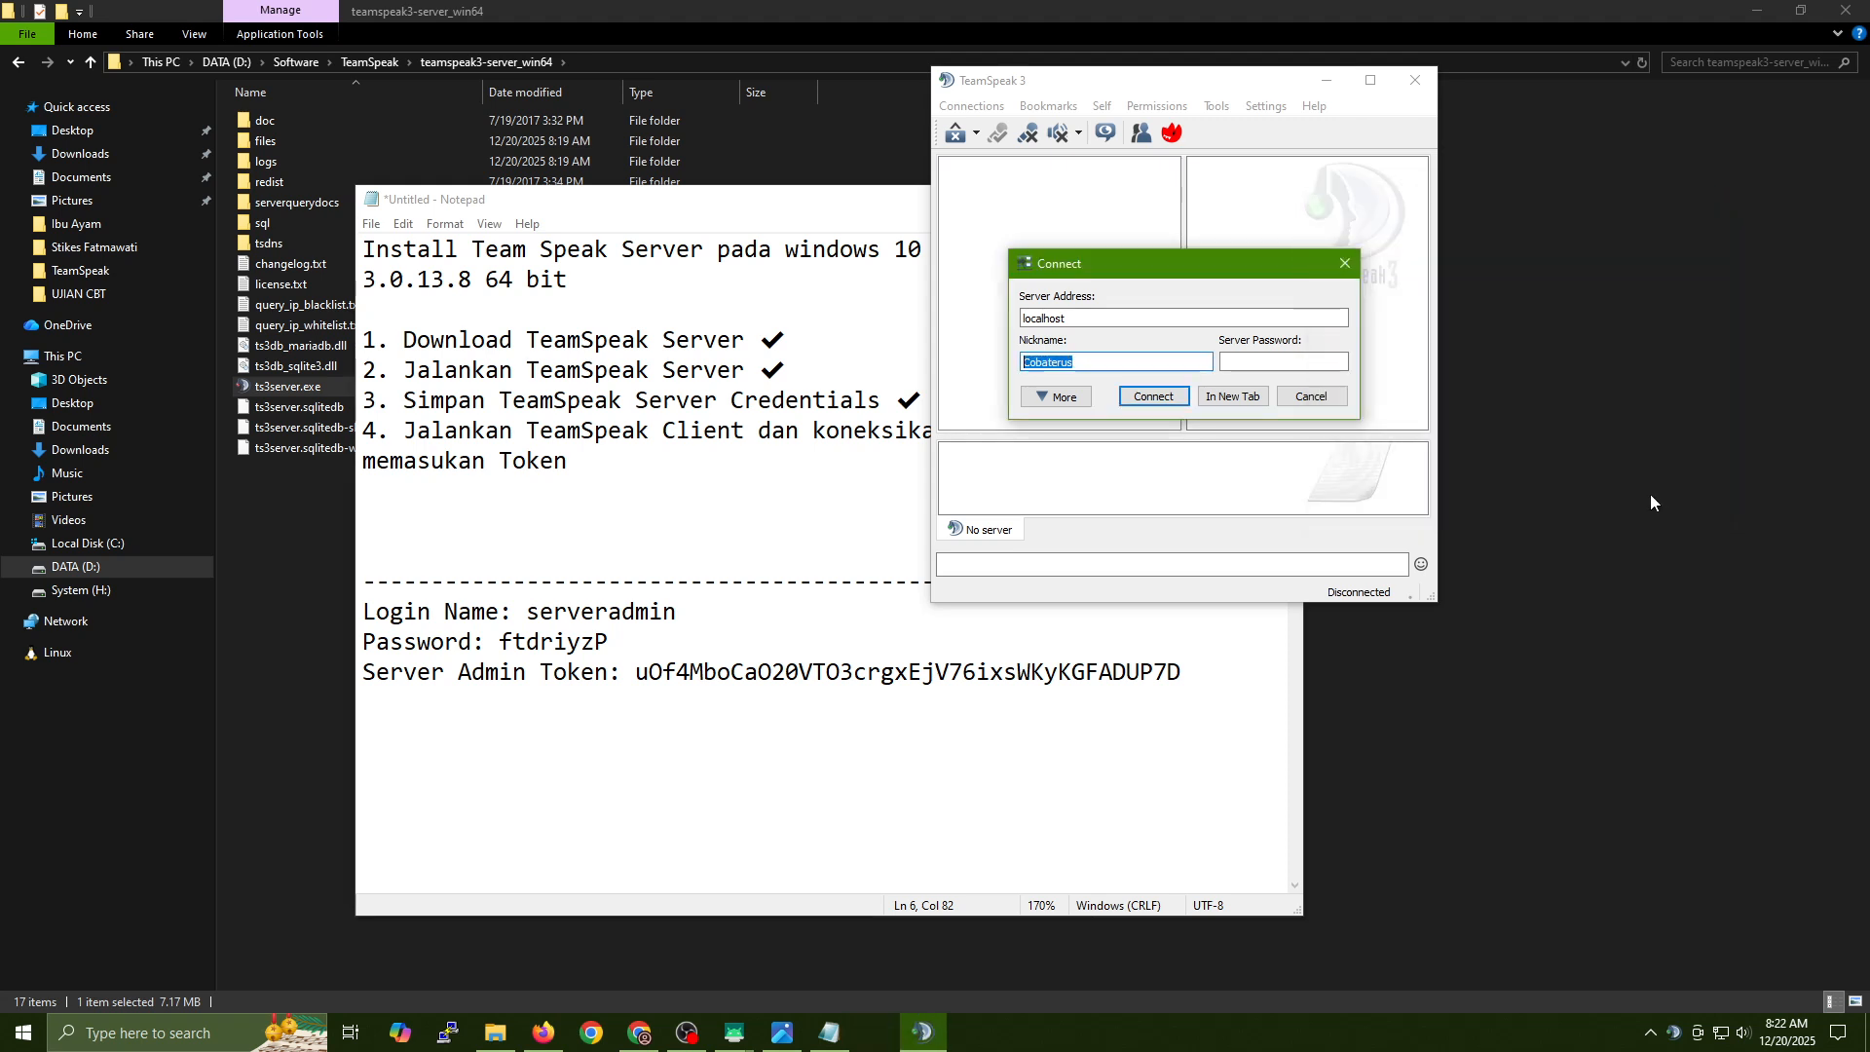
{"action": "left_click", "coordinate": [1151, 396]}
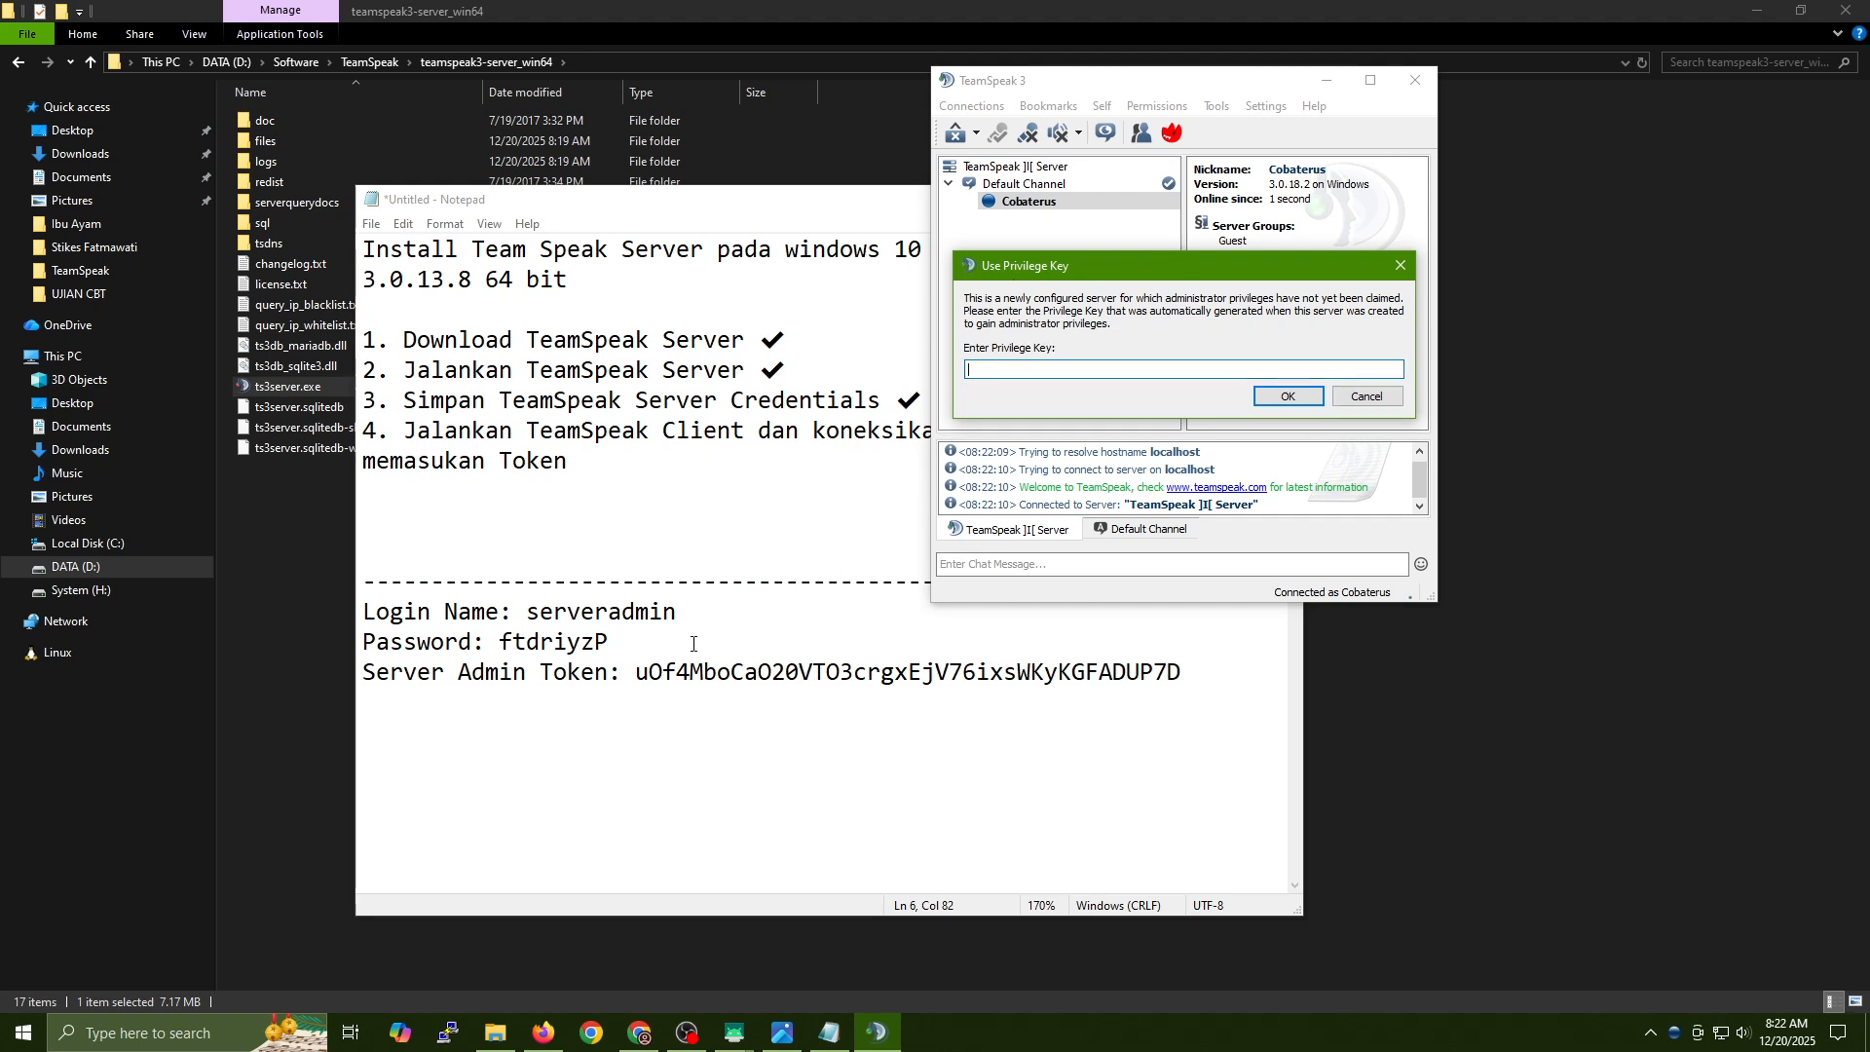
Copy the server admin token from the note, submit it as the privilege key in TeamSpeak 3, and dismiss the confirmation.
{"action": "left_click", "coordinate": [688, 682]}
{"action": "double_click", "coordinate": [690, 675]}
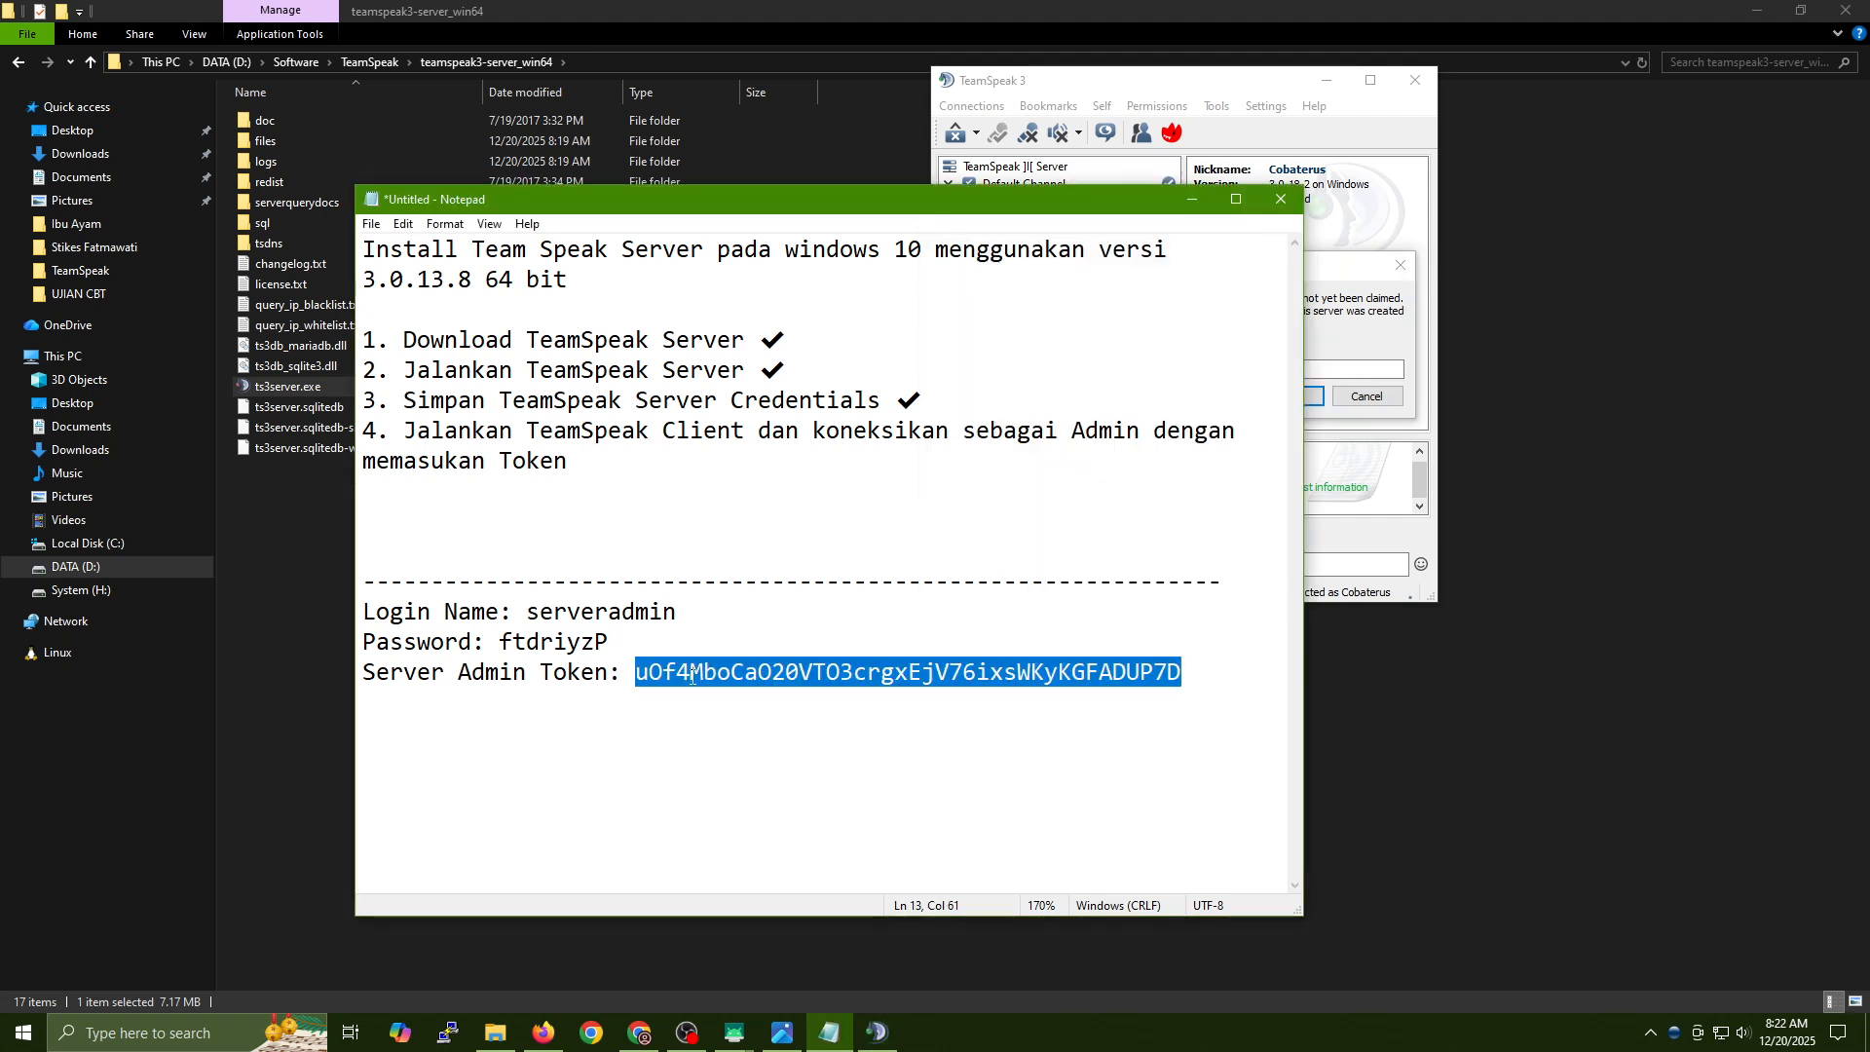
{"action": "right_click", "coordinate": [697, 675]}
{"action": "left_click", "coordinate": [740, 732]}
{"action": "left_click", "coordinate": [1375, 320]}
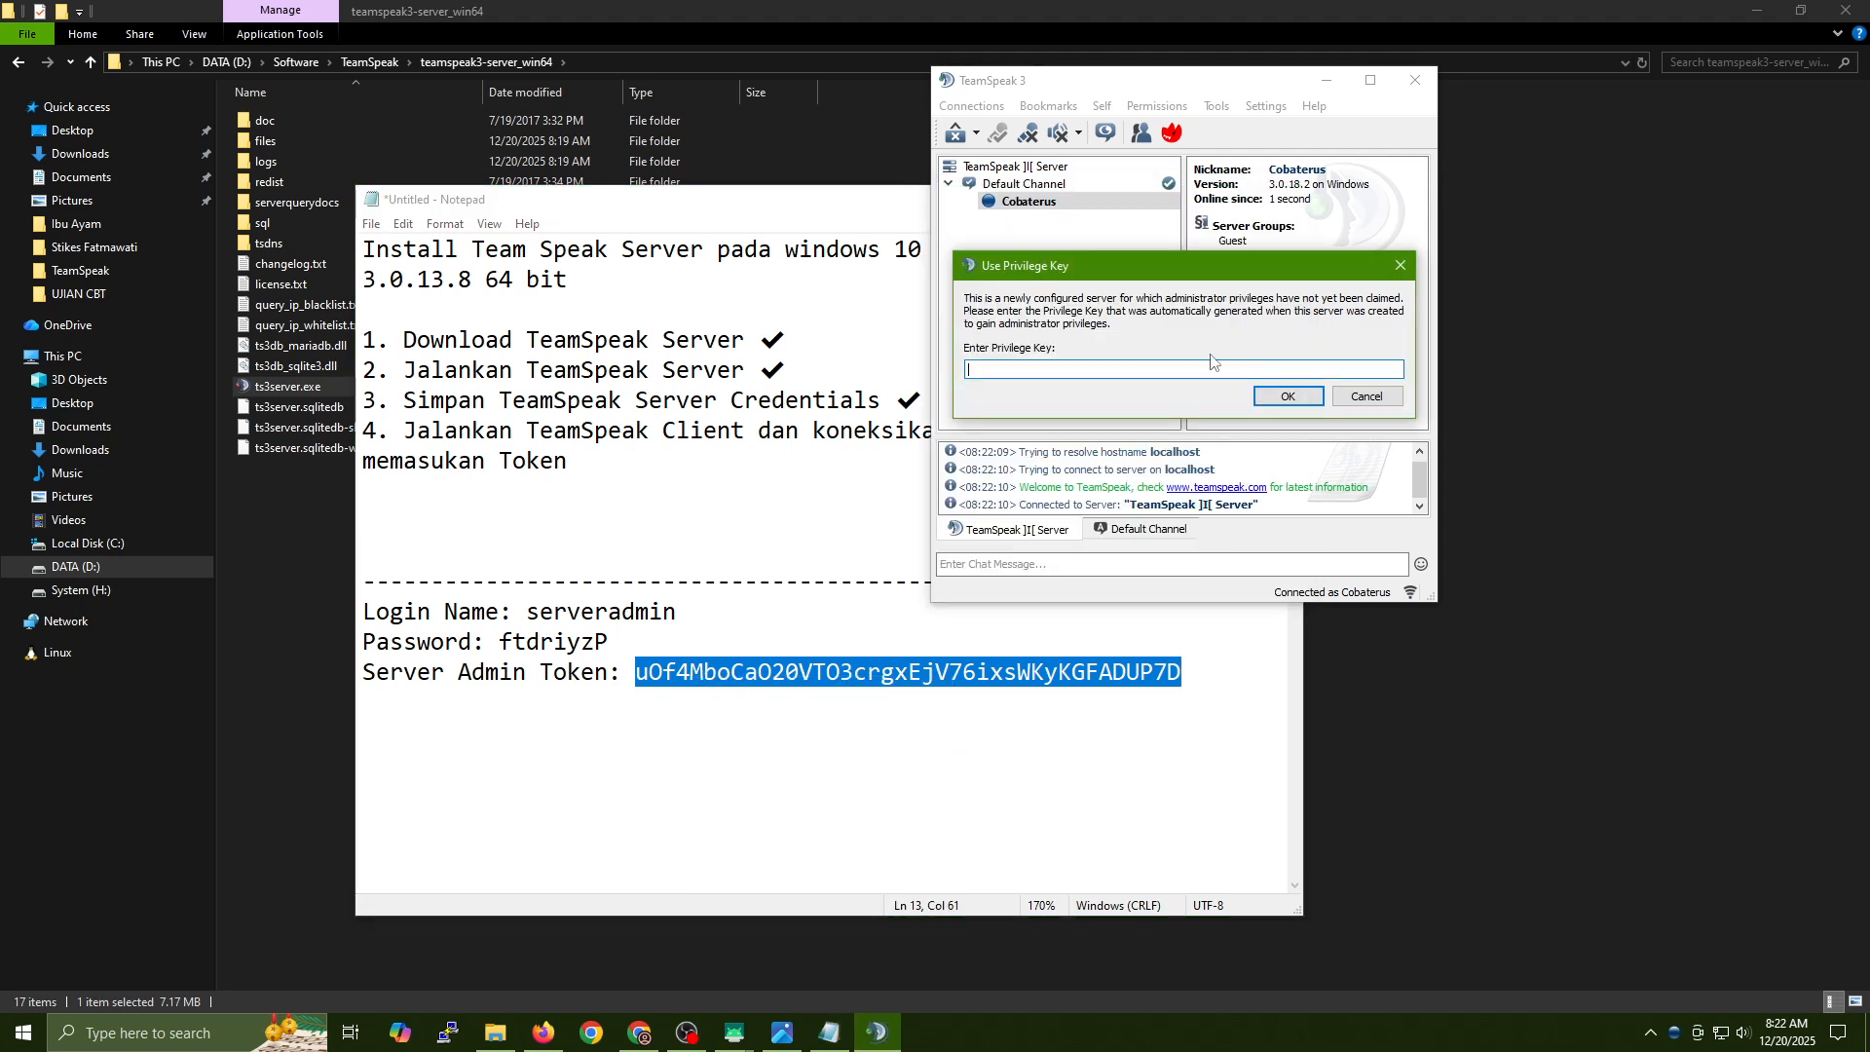
{"action": "right_click", "coordinate": [1144, 370]}
{"action": "left_click", "coordinate": [1188, 481]}
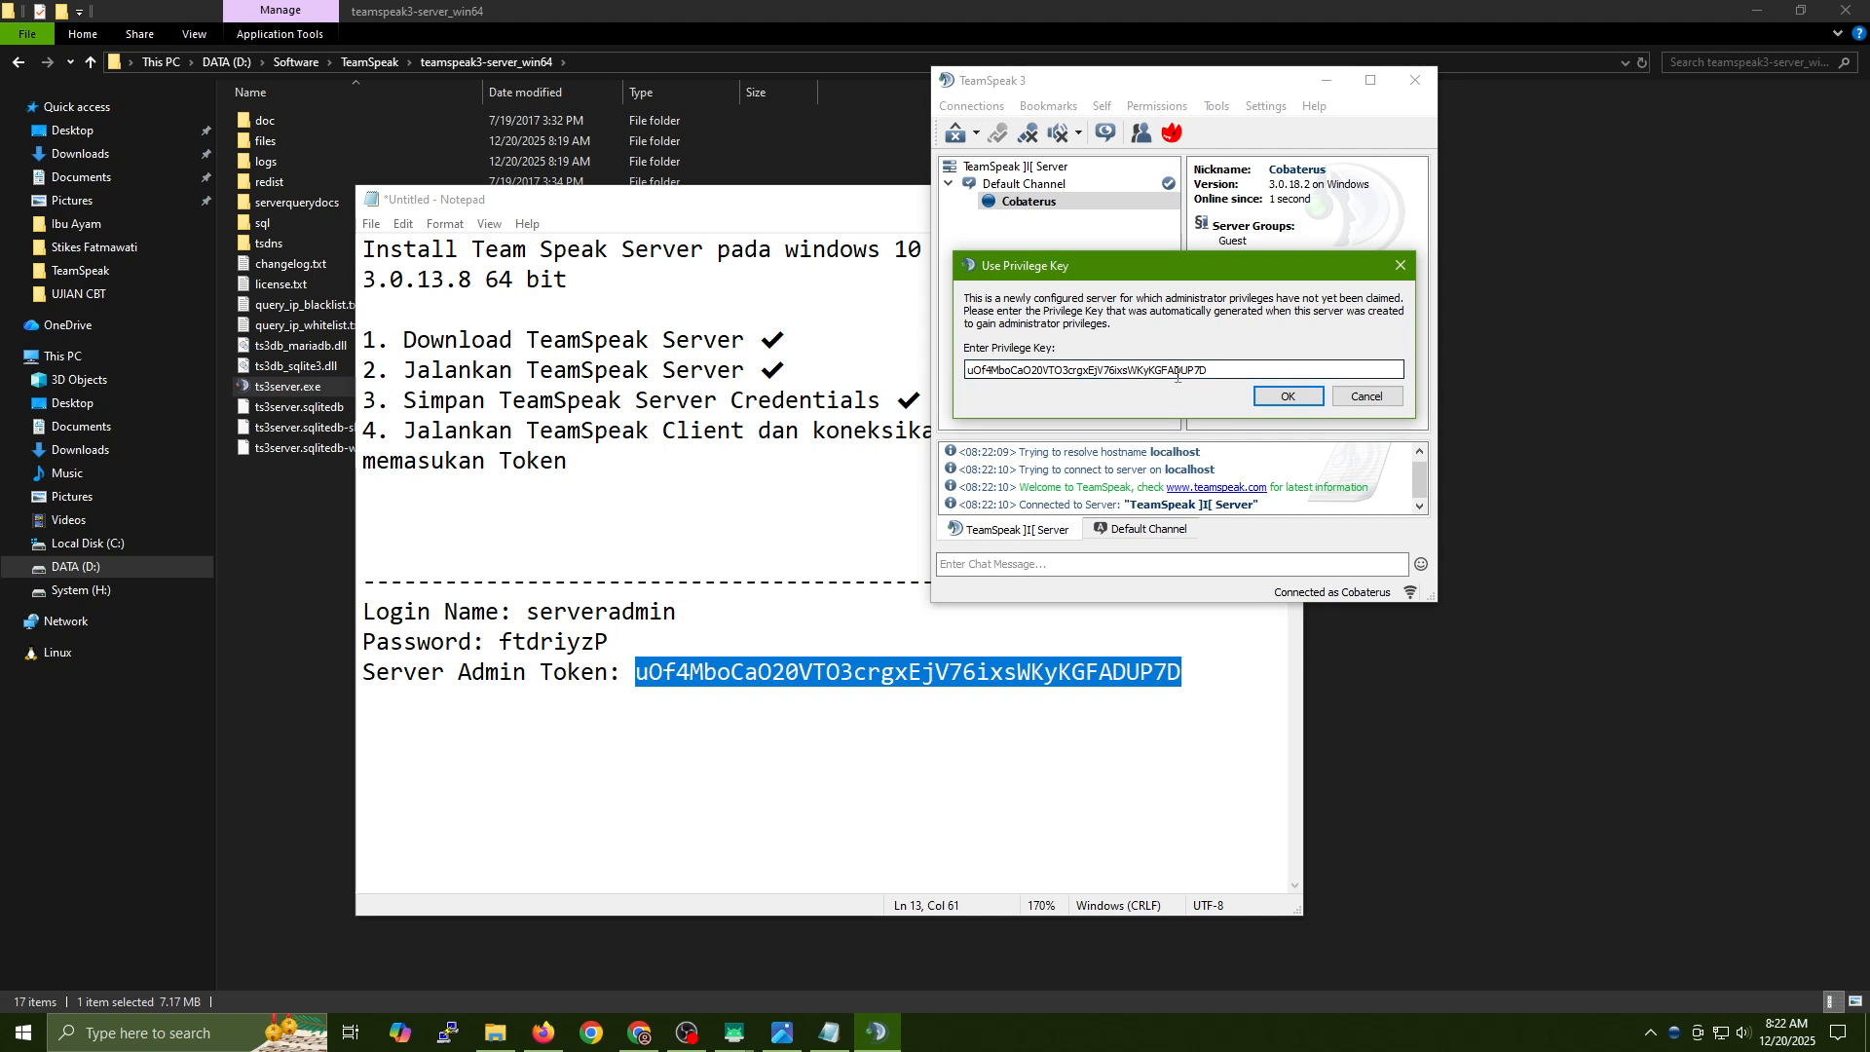
{"action": "left_click", "coordinate": [1267, 397]}
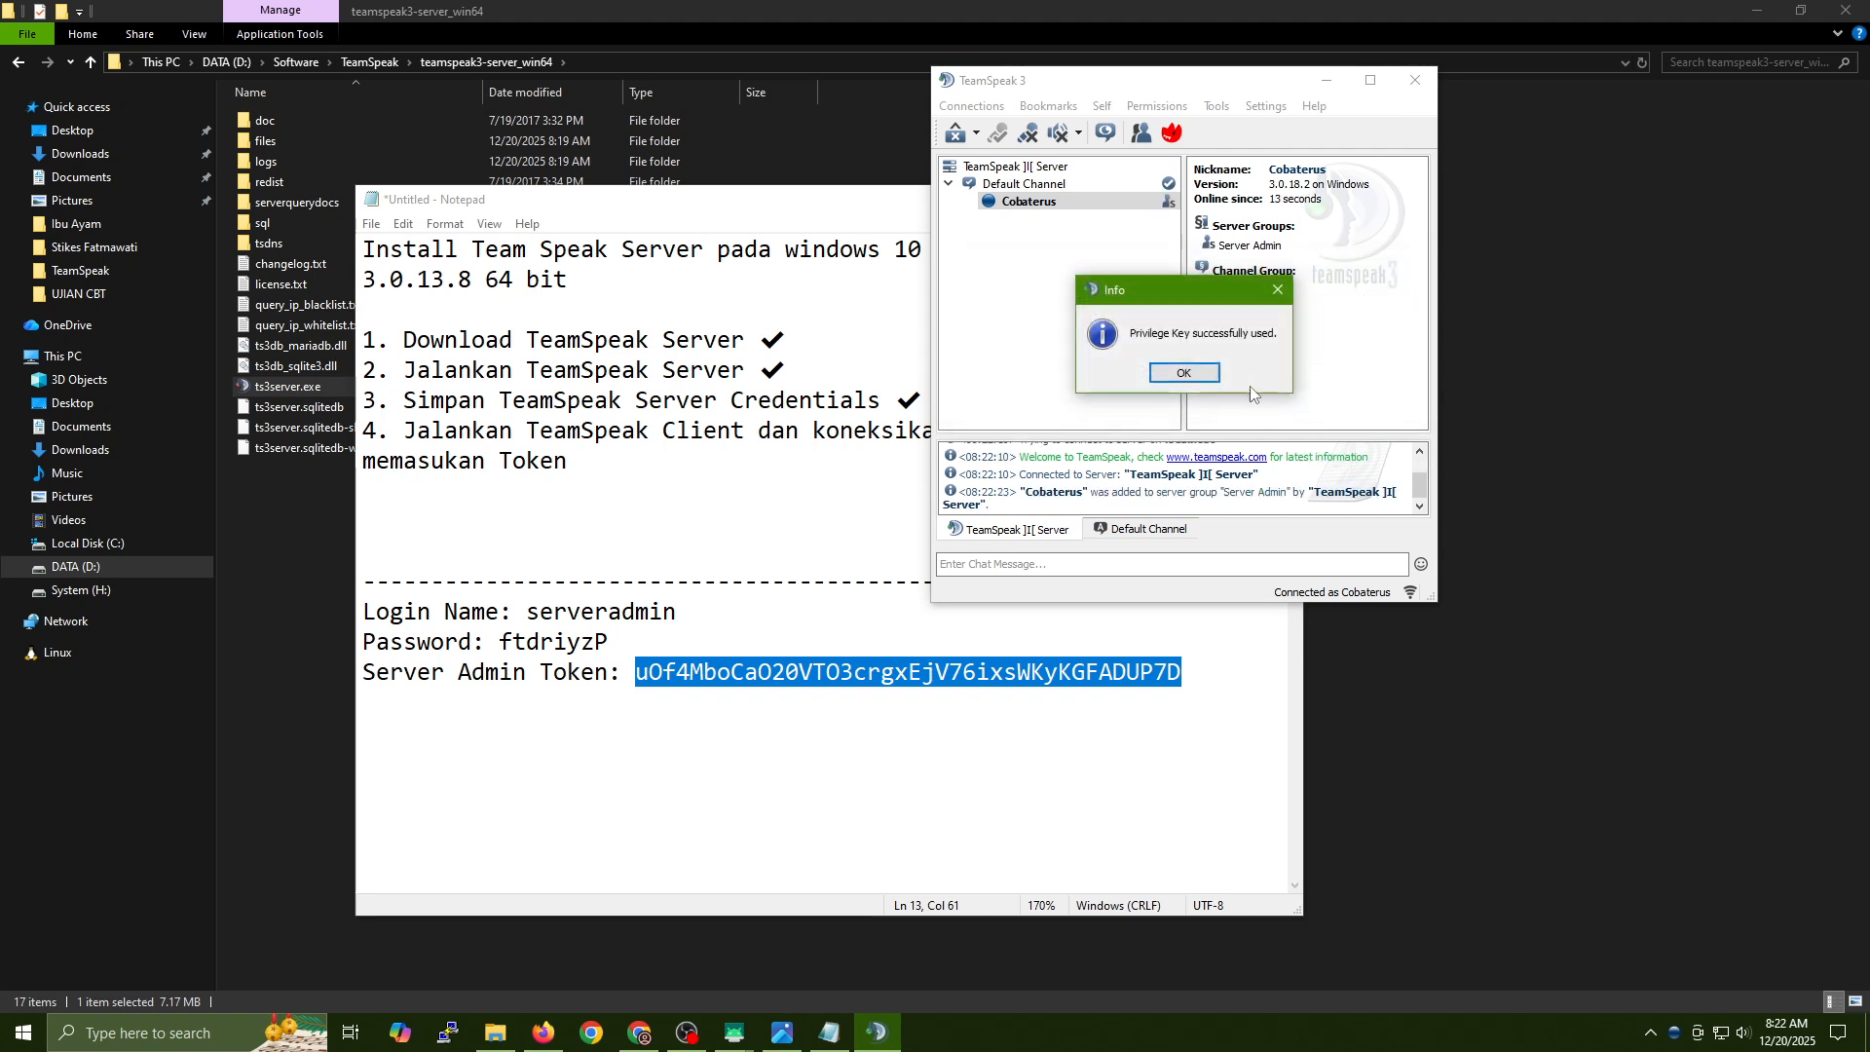
{"action": "left_click", "coordinate": [1181, 376]}
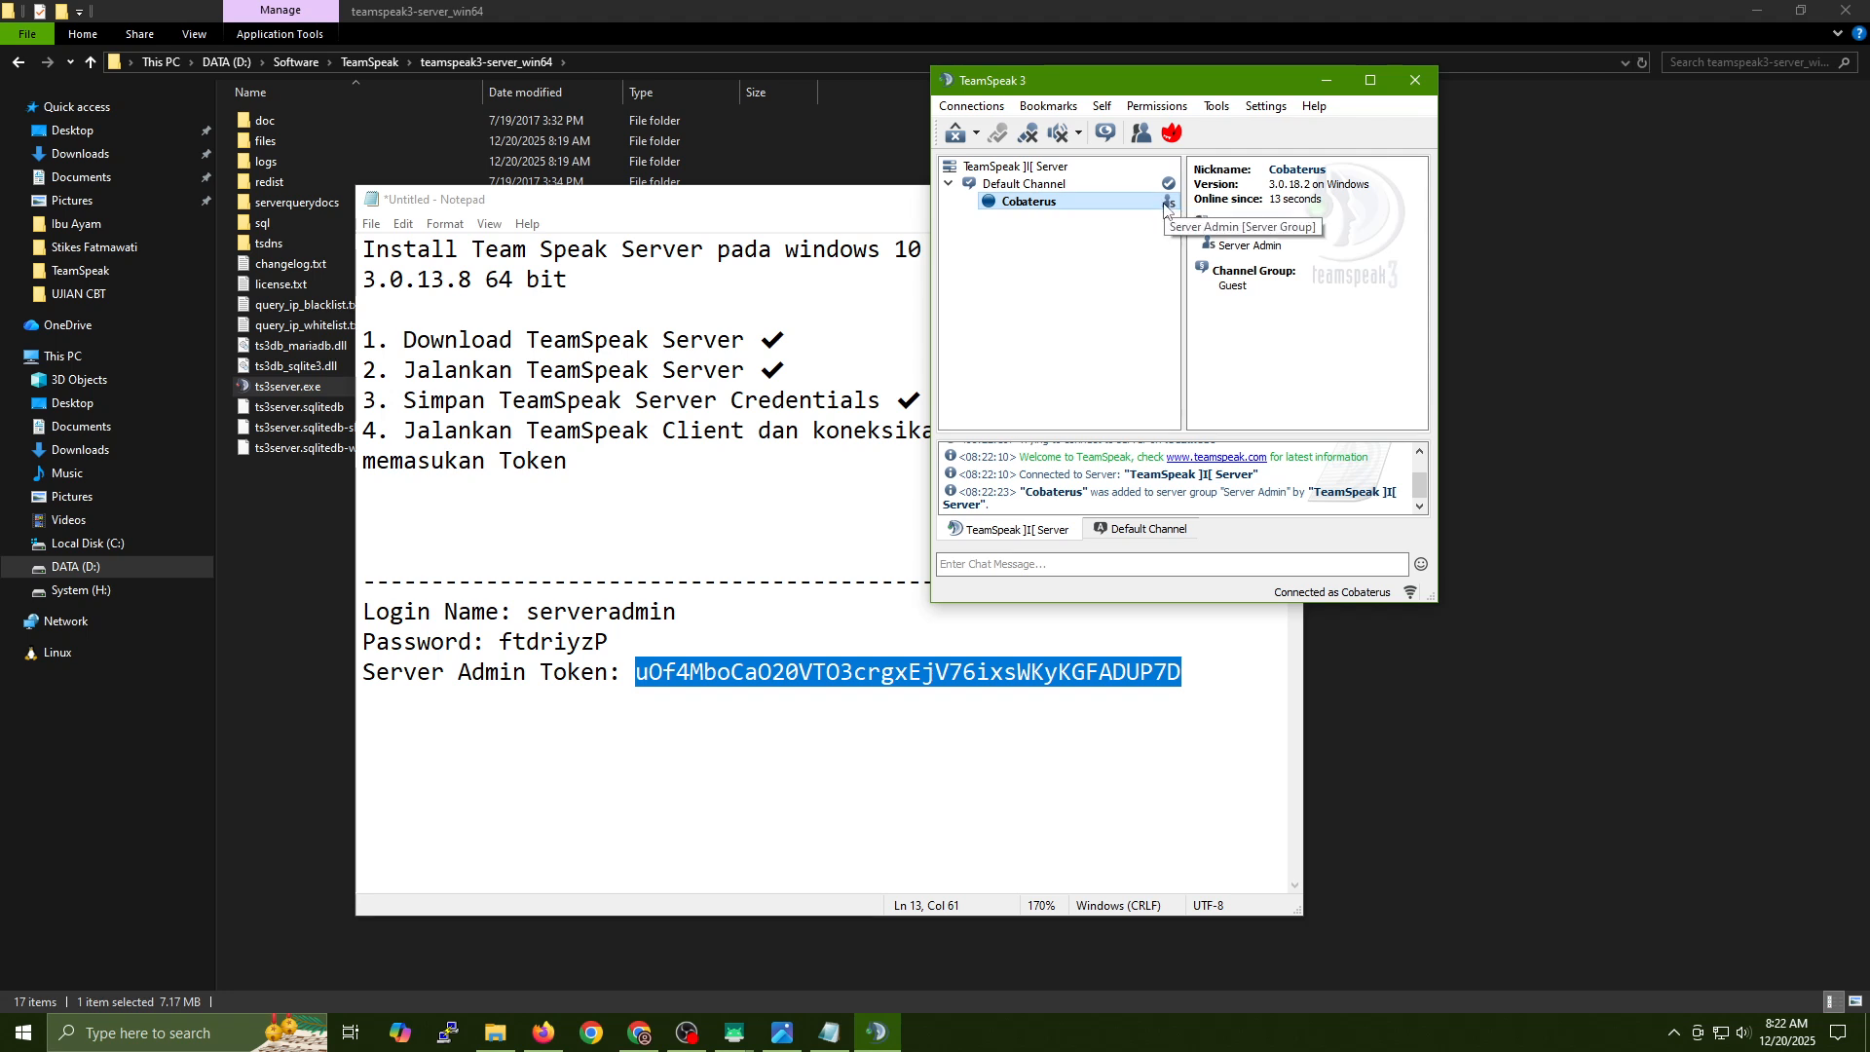
In the note, copy item 3's check mark to the end of item 4 and add the line "5. Coba buat channel".
{"action": "left_click", "coordinate": [910, 460]}
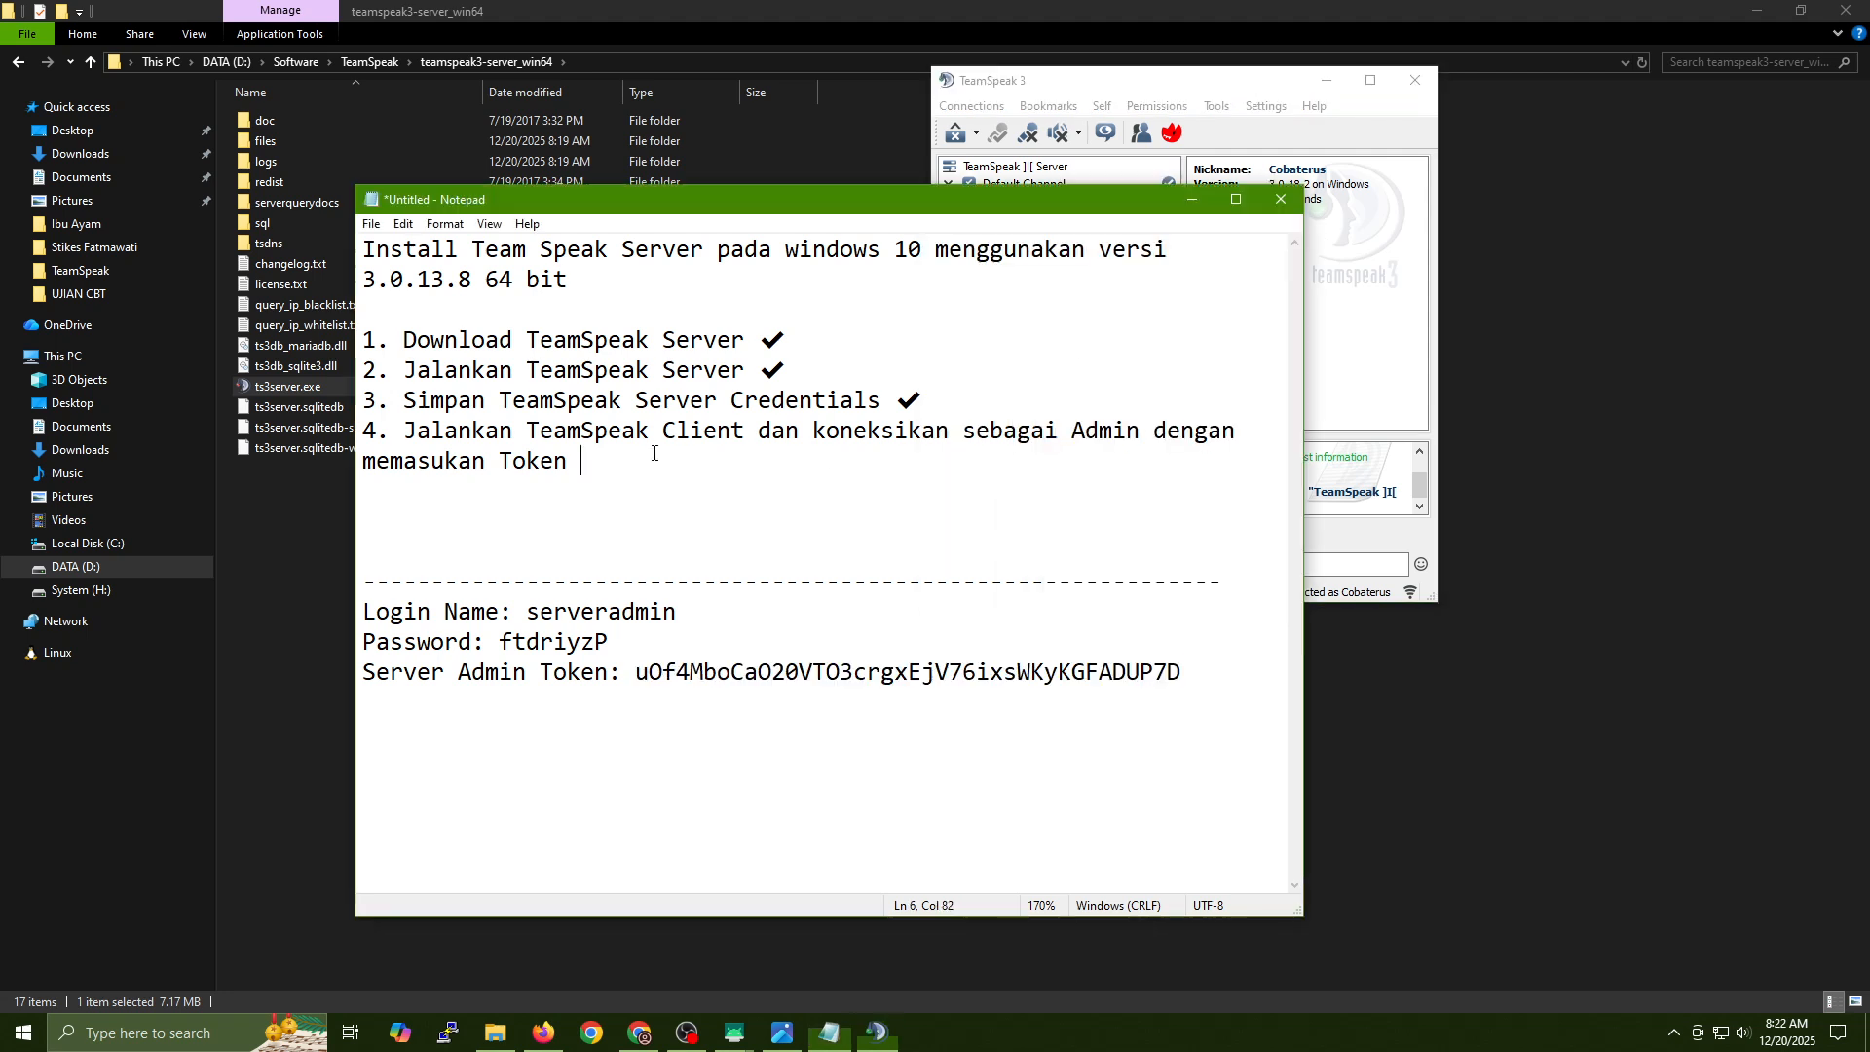
{"action": "left_click_drag", "start_coordinate": [931, 395], "coordinate": [905, 395]}
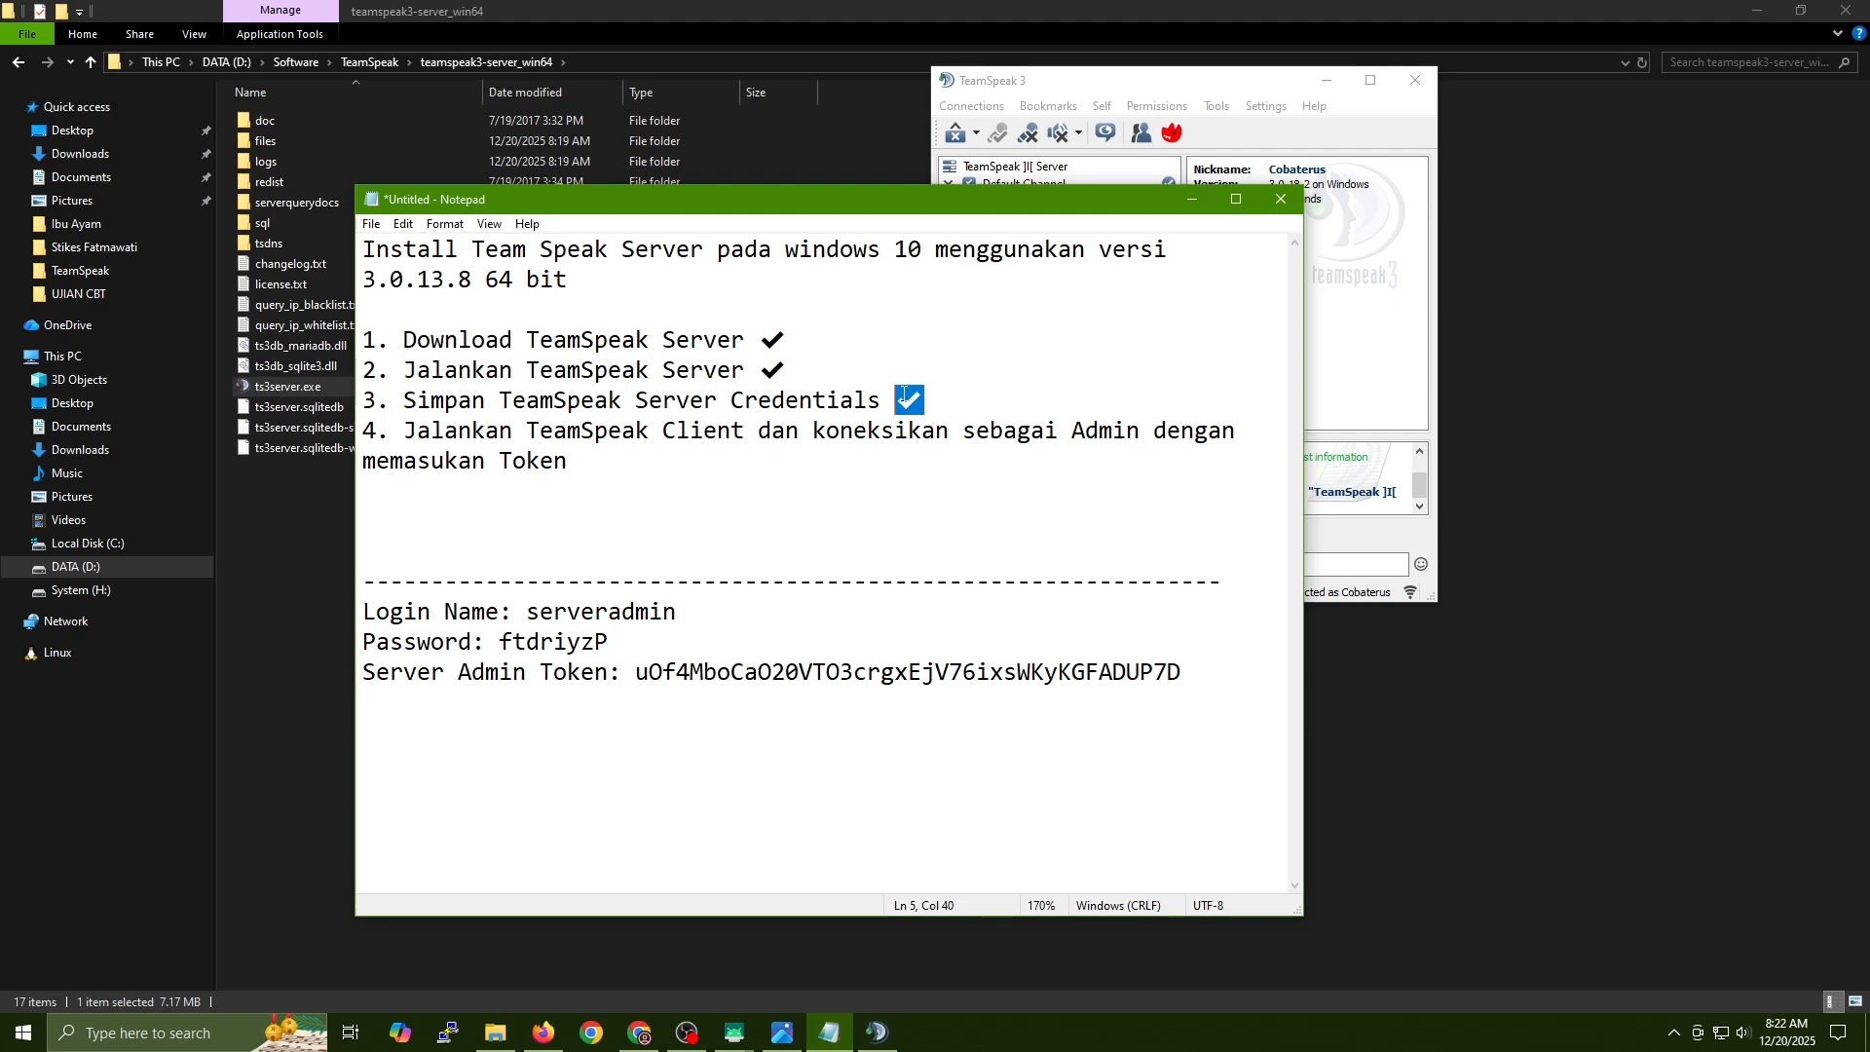
{"action": "left_click", "coordinate": [750, 459]}
{"action": "key", "text": "ctrl+v"}
{"action": "key", "text": "Return"}
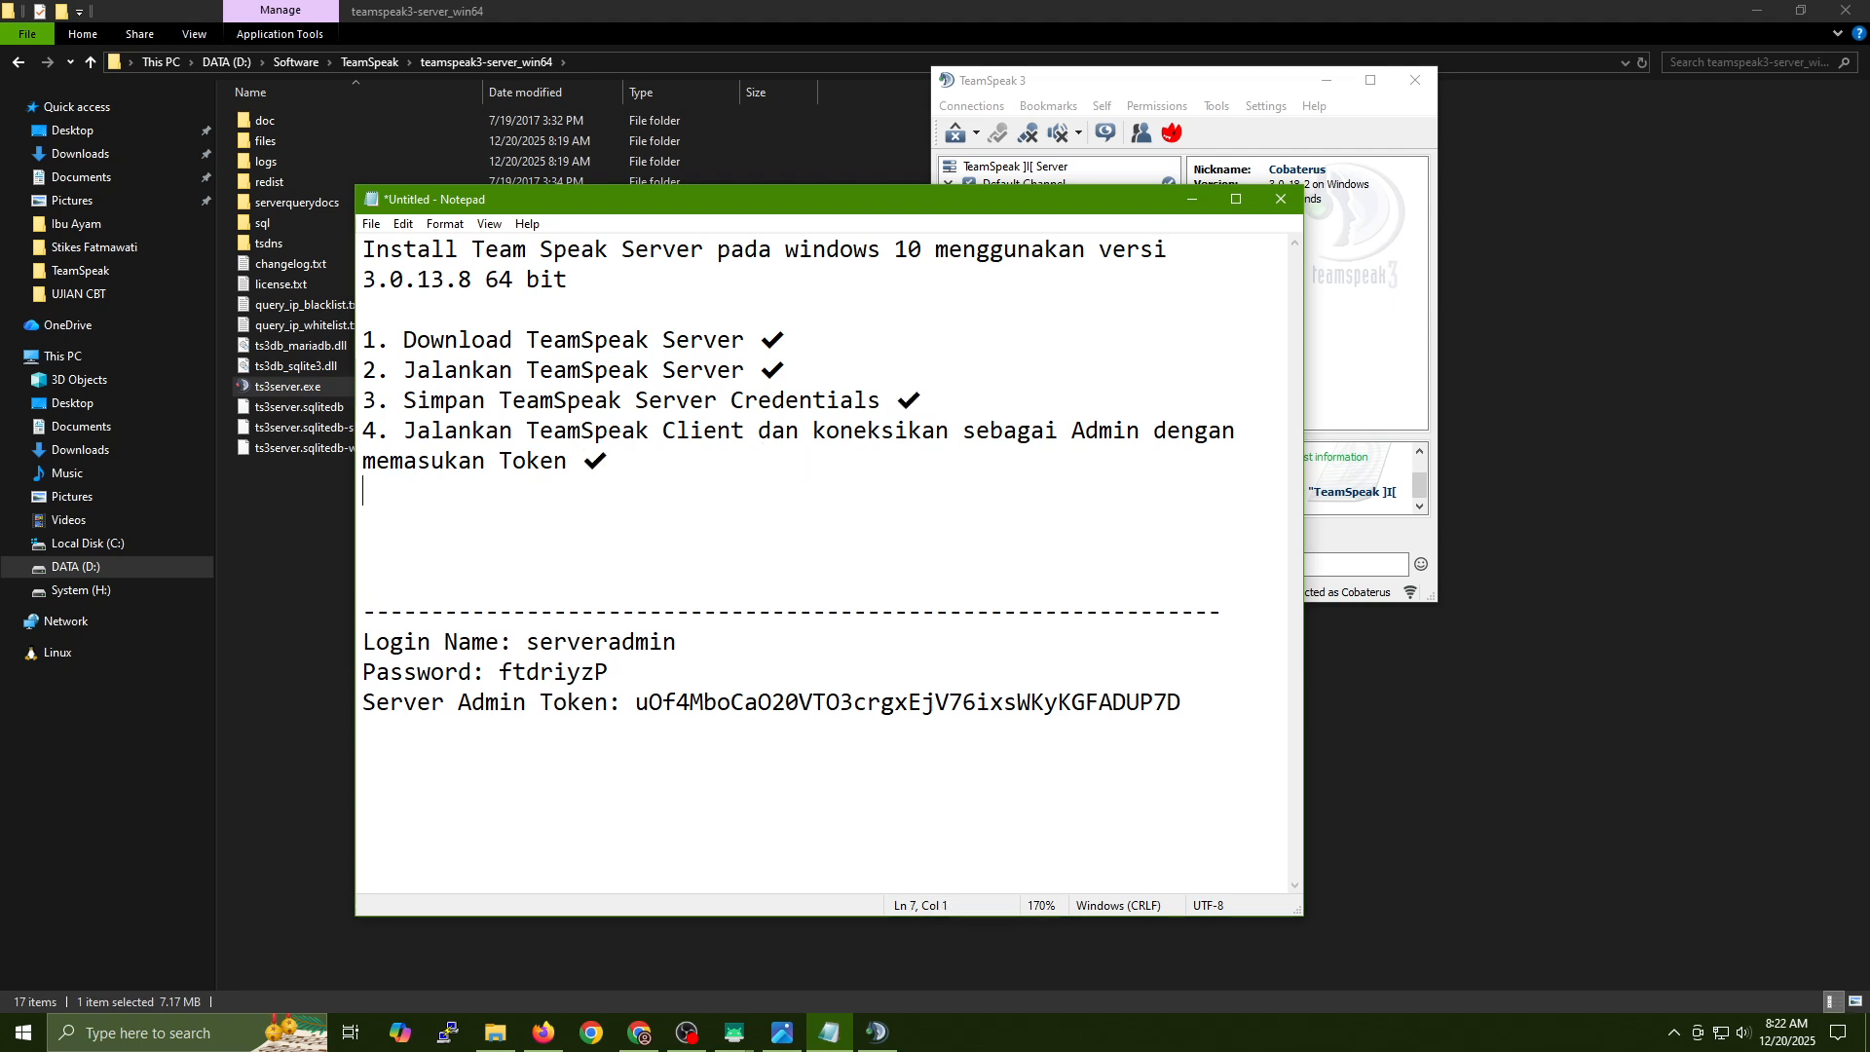
{"action": "type", "text": "5. Coba buat channel"}
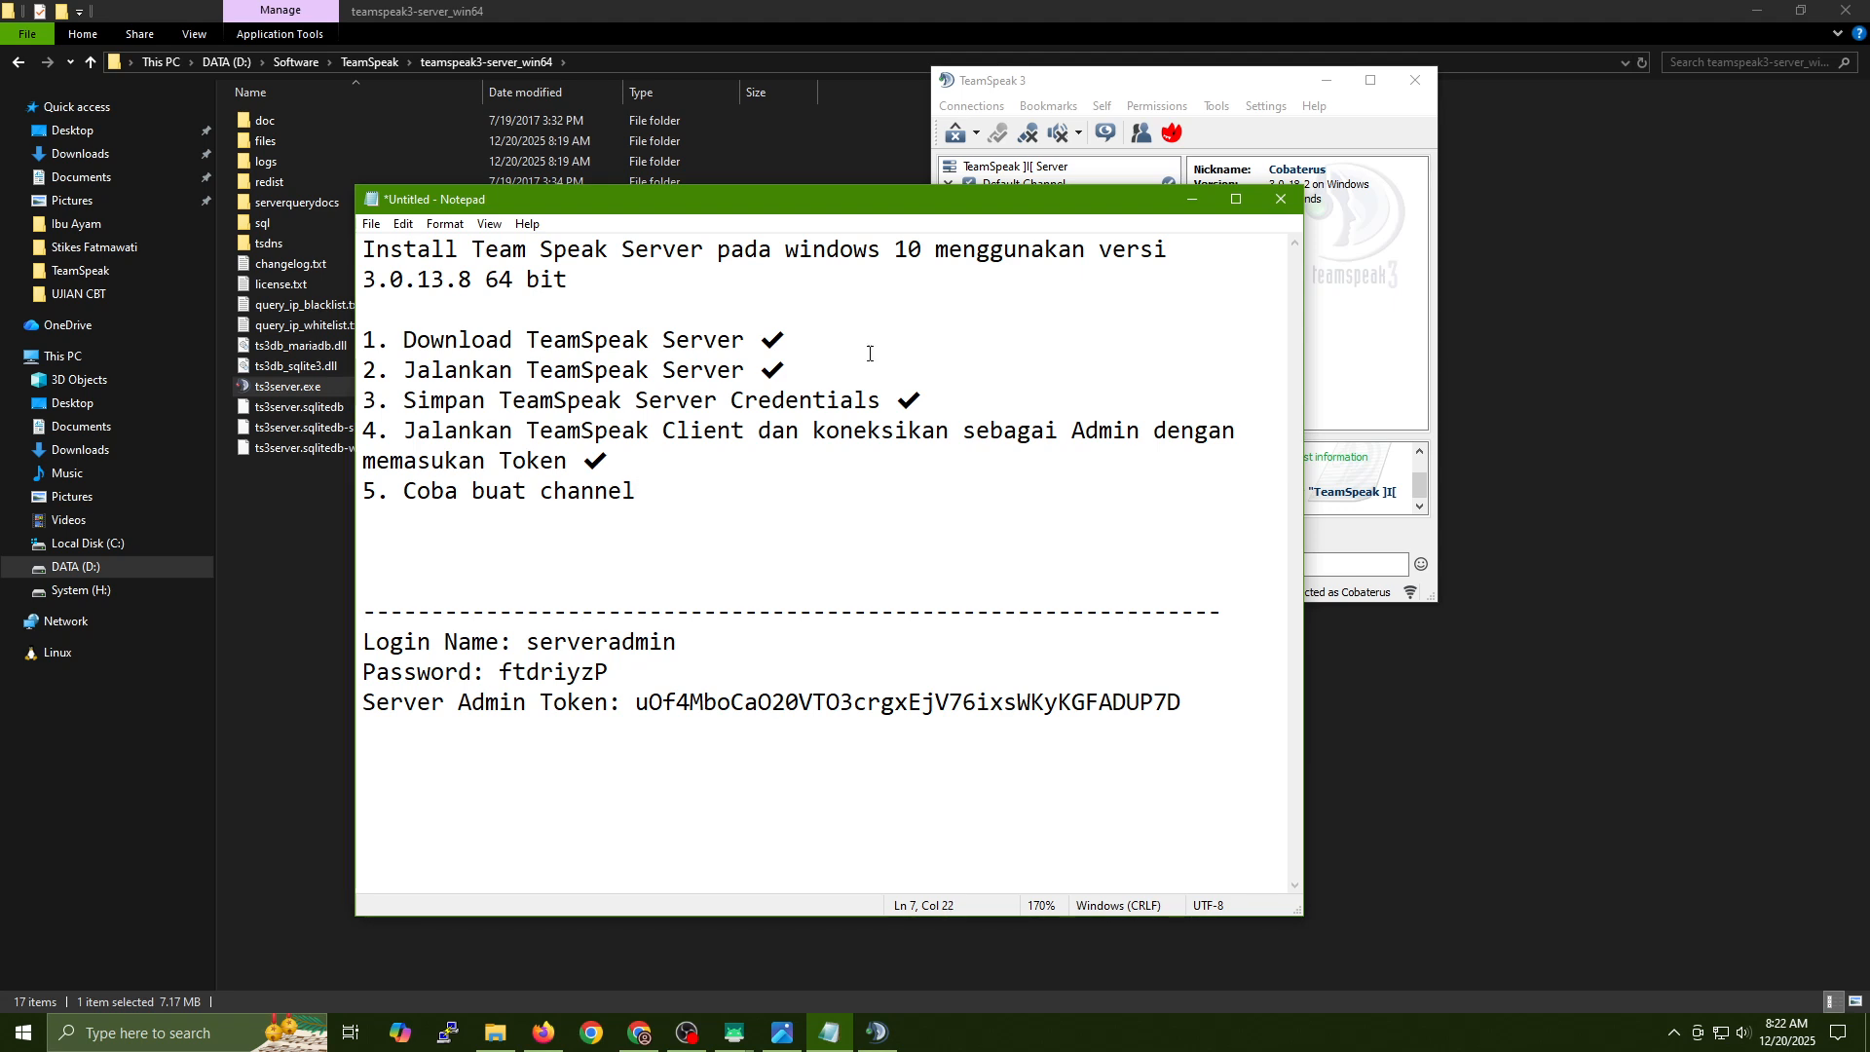
Move the TeamSpeak 3 window beside the note and create a permanent channel named Lobby, set as the default channel.
{"action": "left_click_drag", "start_coordinate": [1100, 85], "coordinate": [1478, 208]}
{"action": "right_click", "coordinate": [1405, 362]}
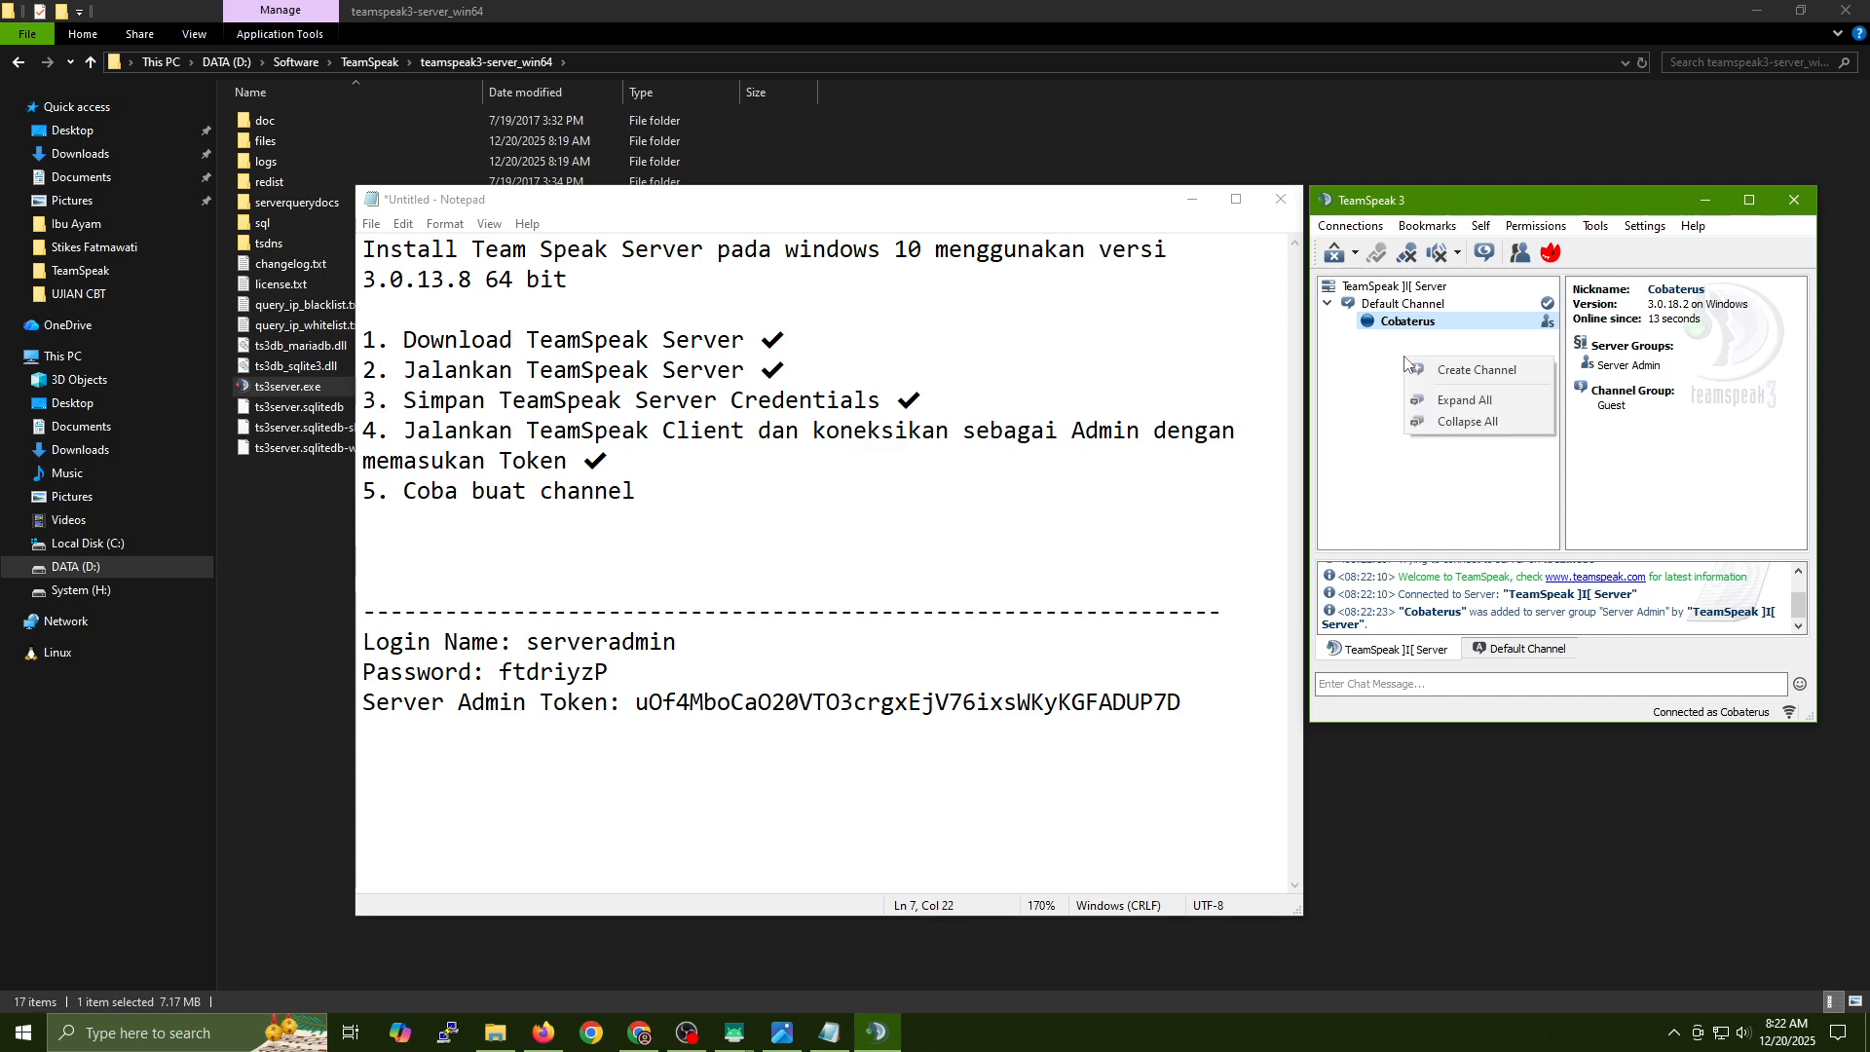
{"action": "left_click", "coordinate": [1476, 372]}
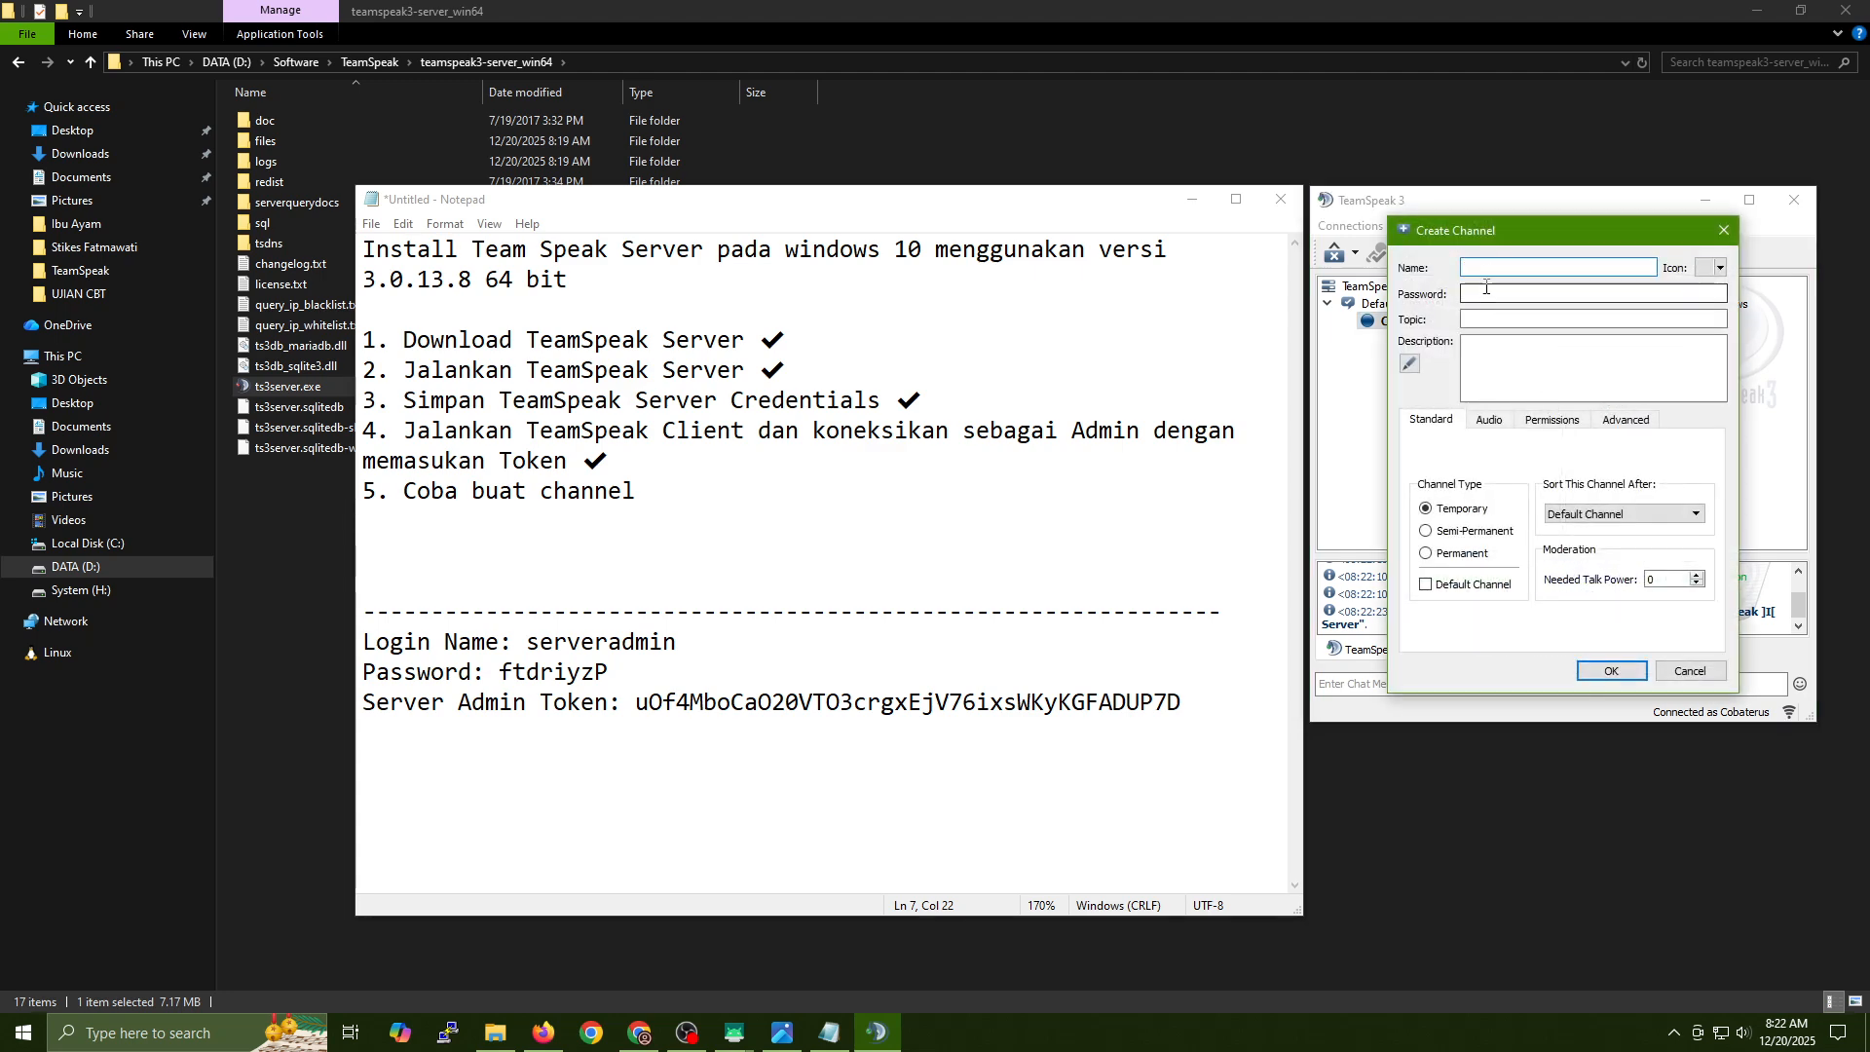
{"action": "type", "text": "Lobb"}
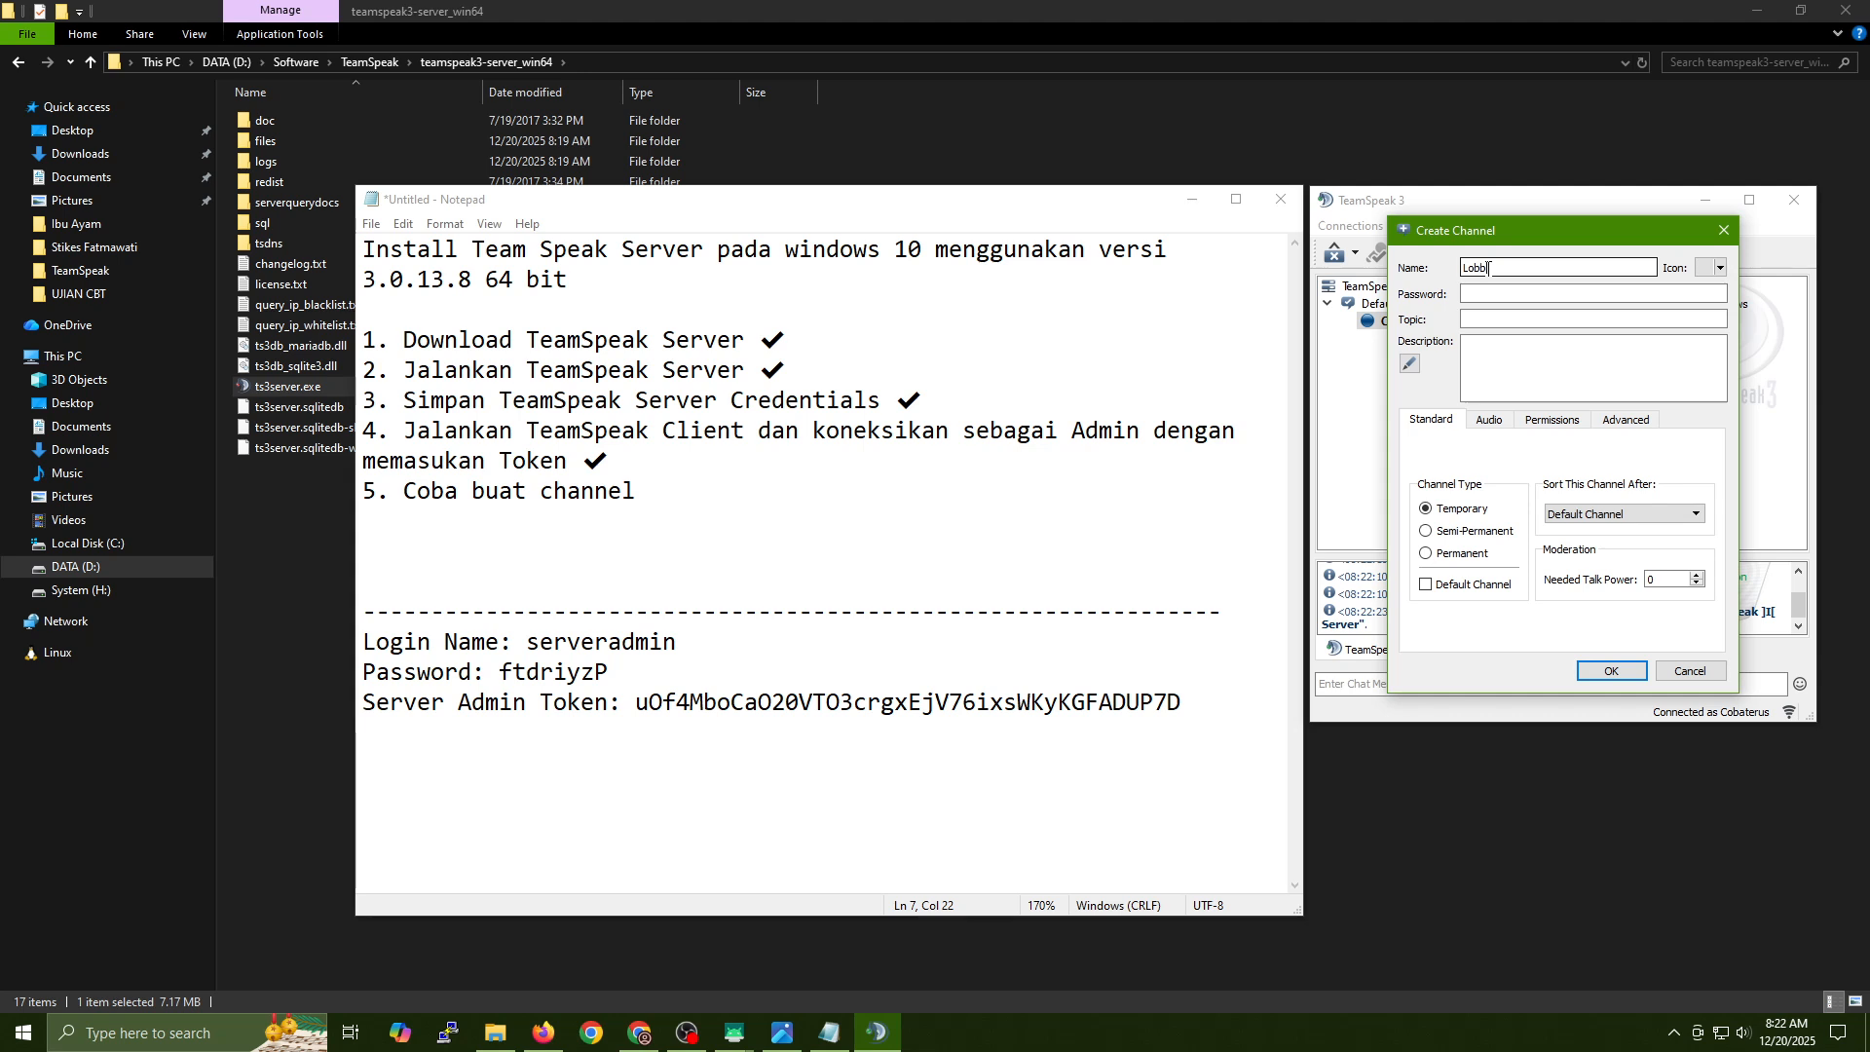
{"action": "type", "text": "y"}
{"action": "left_click", "coordinate": [1461, 552]}
{"action": "left_click", "coordinate": [1451, 590]}
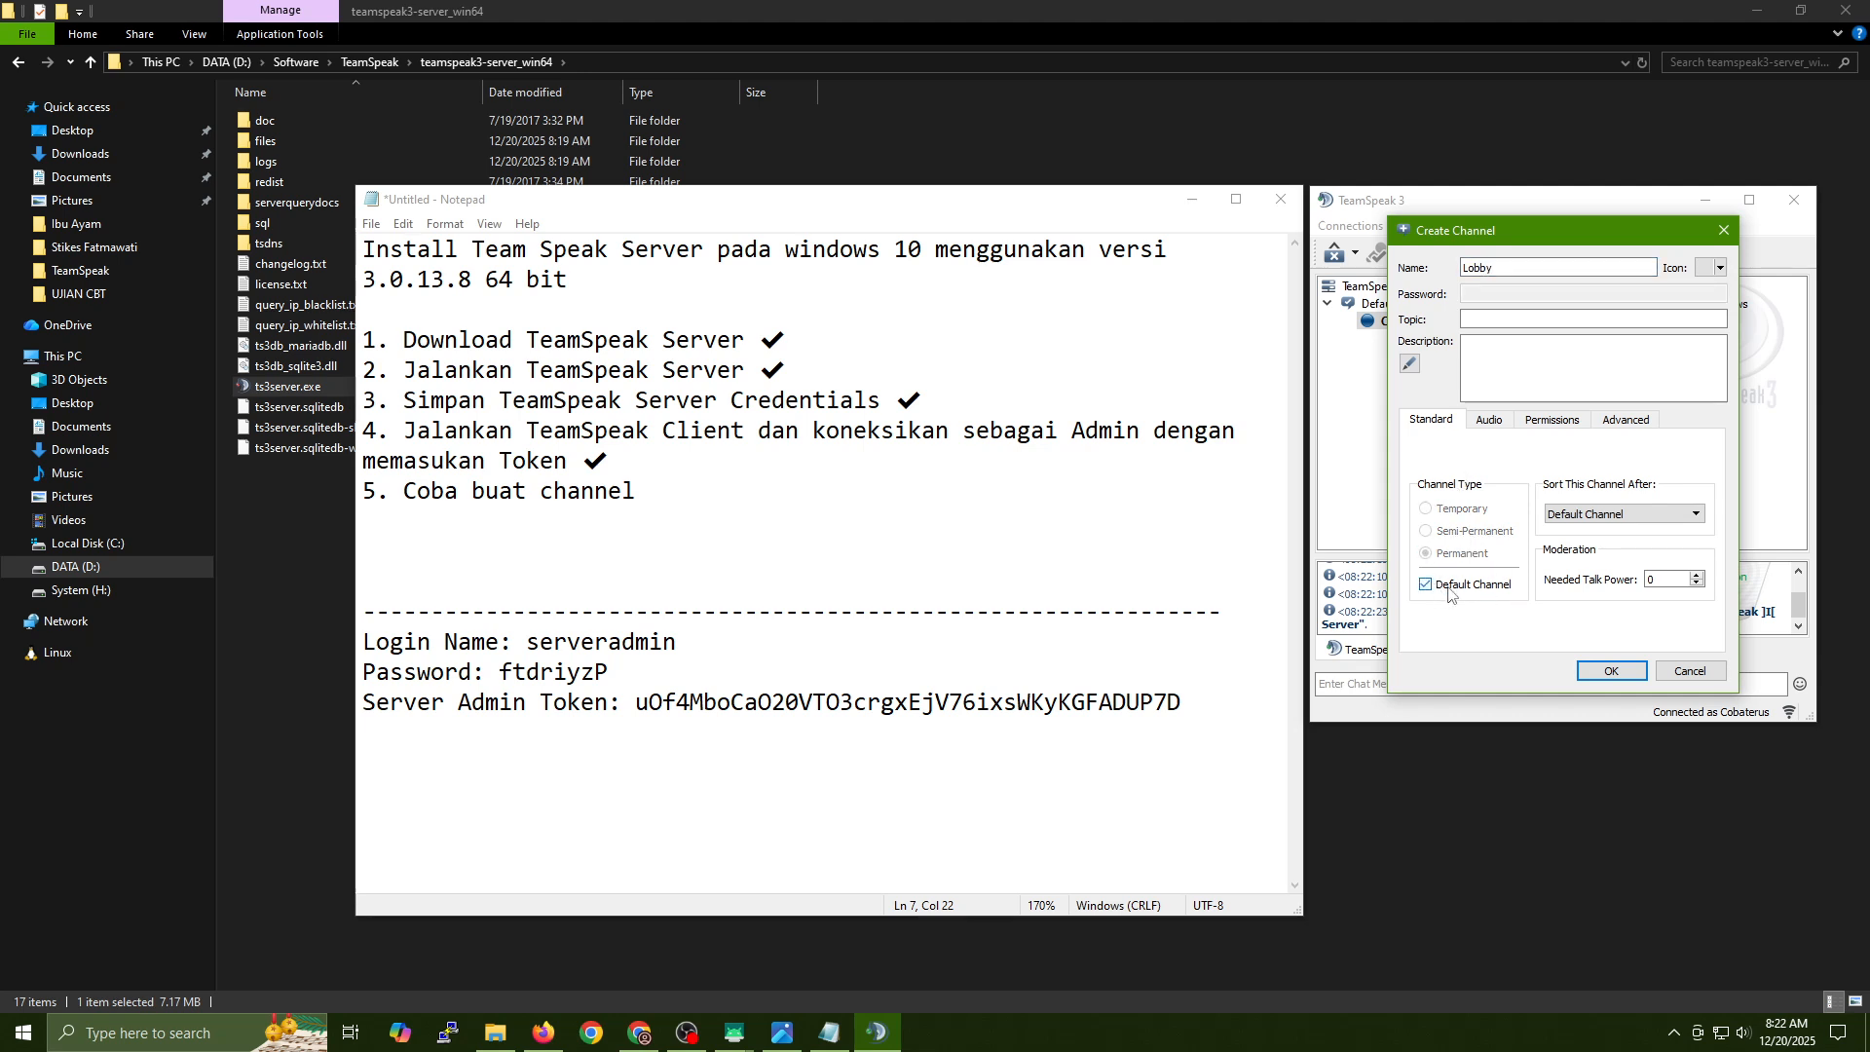
{"action": "left_click", "coordinate": [1614, 671]}
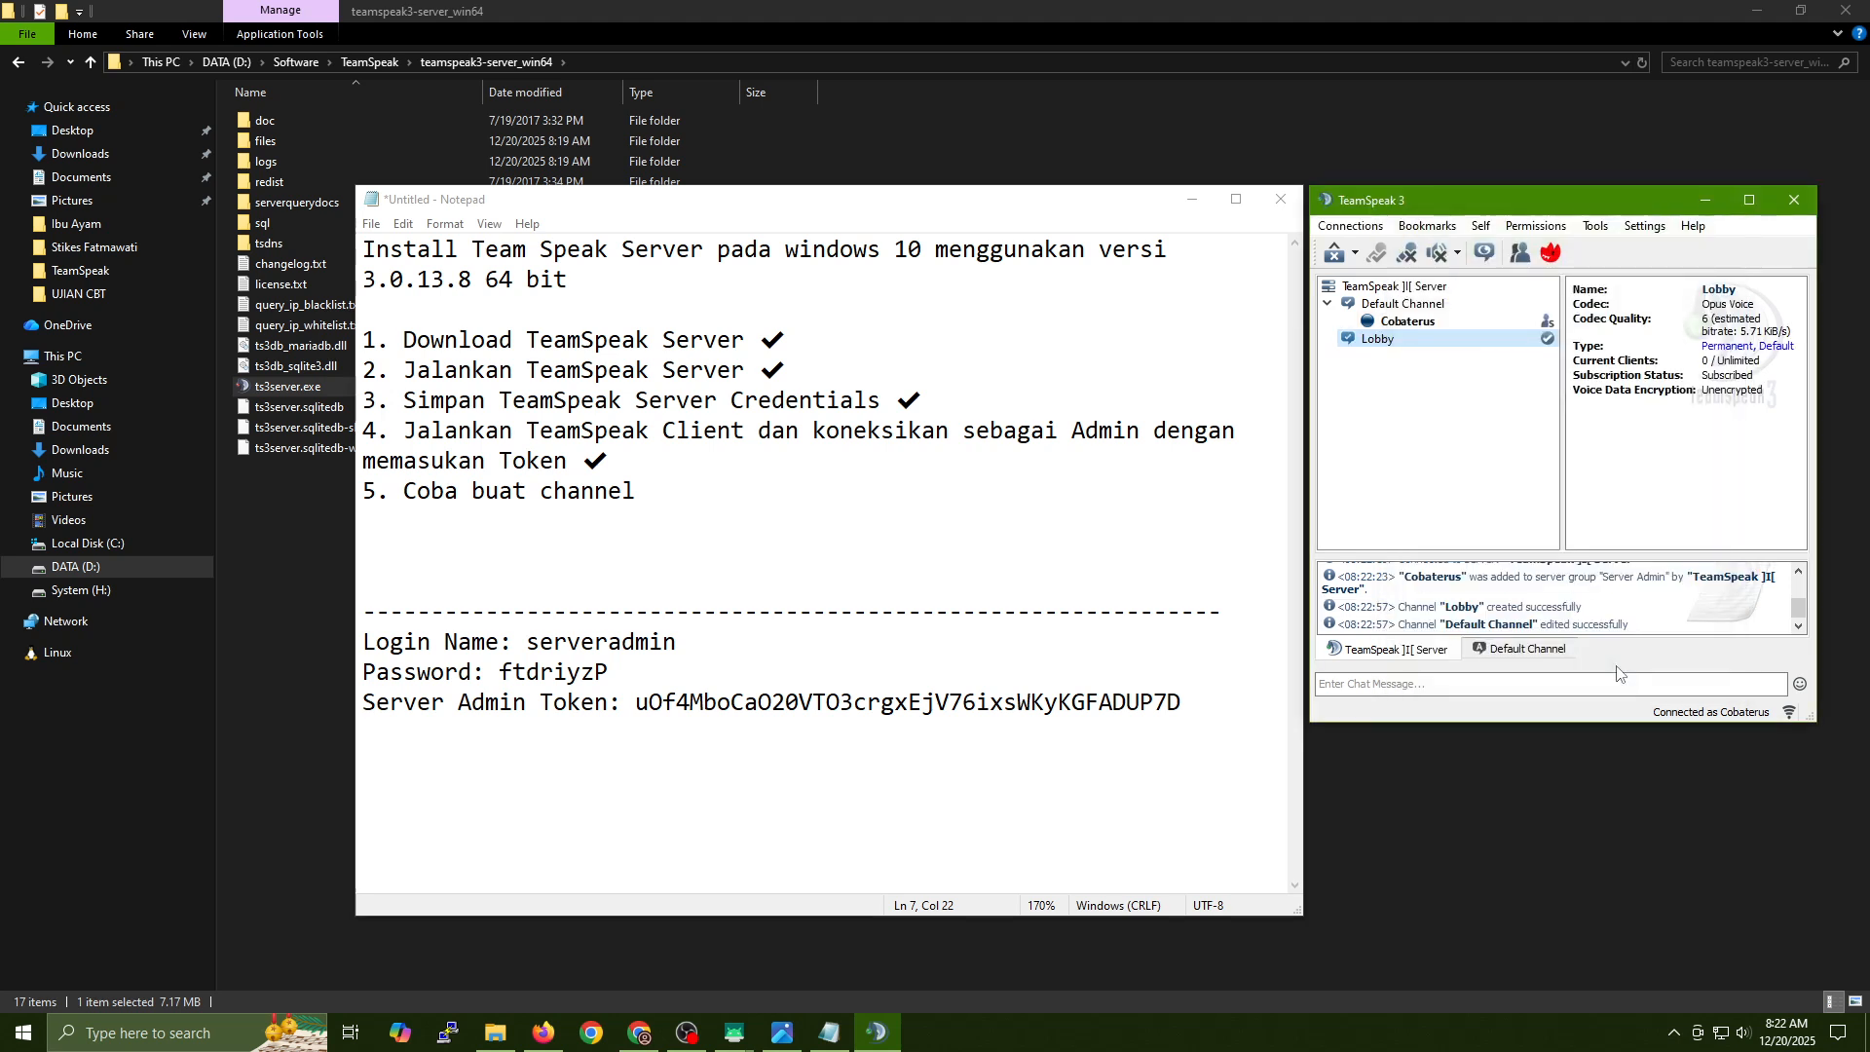
In the note, add a check mark to the end of item 5 and the new line "6. Coba Hapus channel default".
{"action": "left_click", "coordinate": [686, 491]}
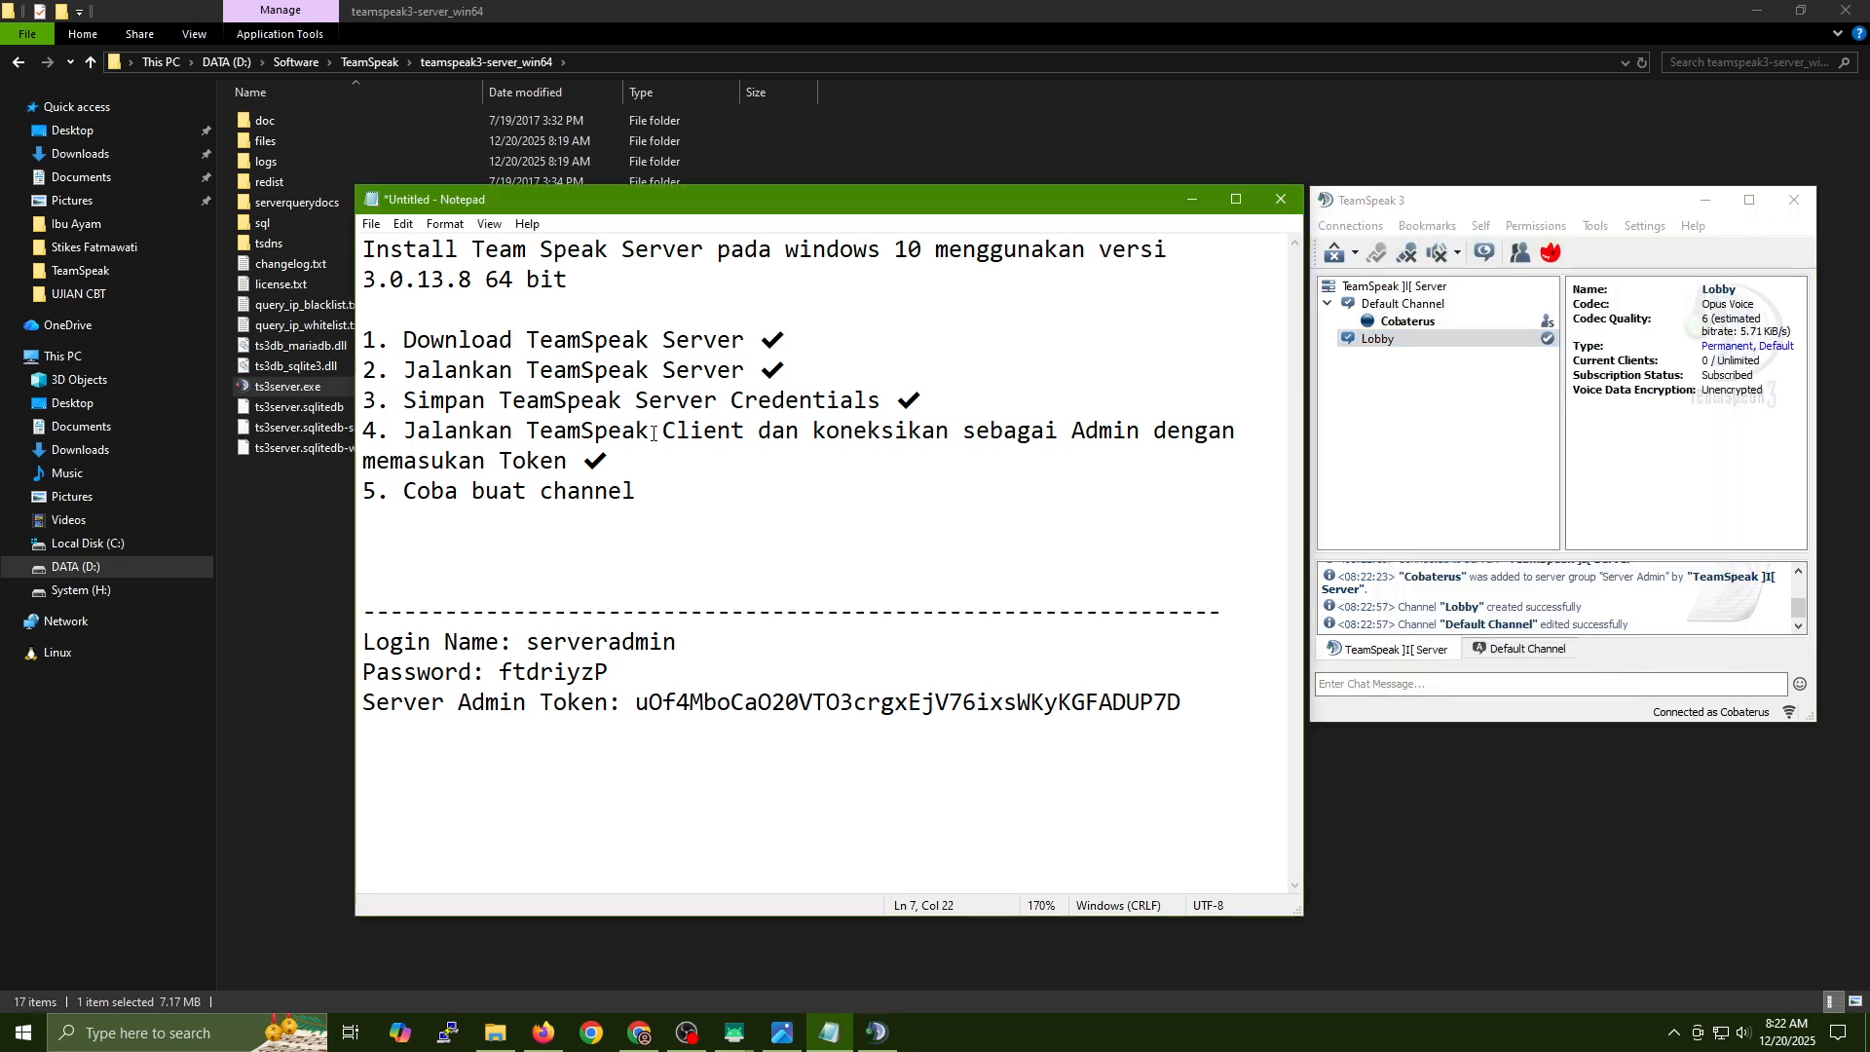
{"action": "type", "text": "✔"}
{"action": "key", "text": "Return"}
{"action": "type", "text": "5"}
{"action": "key", "text": "BackSpace"}
{"action": "type", "text": "6. "}
{"action": "type", "text": "Ha"}
{"action": "key", "text": "BackSpace"}
{"action": "key", "text": "BackSpace"}
{"action": "type", "text": "COba"}
{"action": "key", "text": "BackSpace"}
{"action": "key", "text": "BackSpace"}
{"action": "key", "text": "BackSpace"}
{"action": "key", "text": "BackSpace"}
{"action": "type", "text": "oba Hapus channel "}
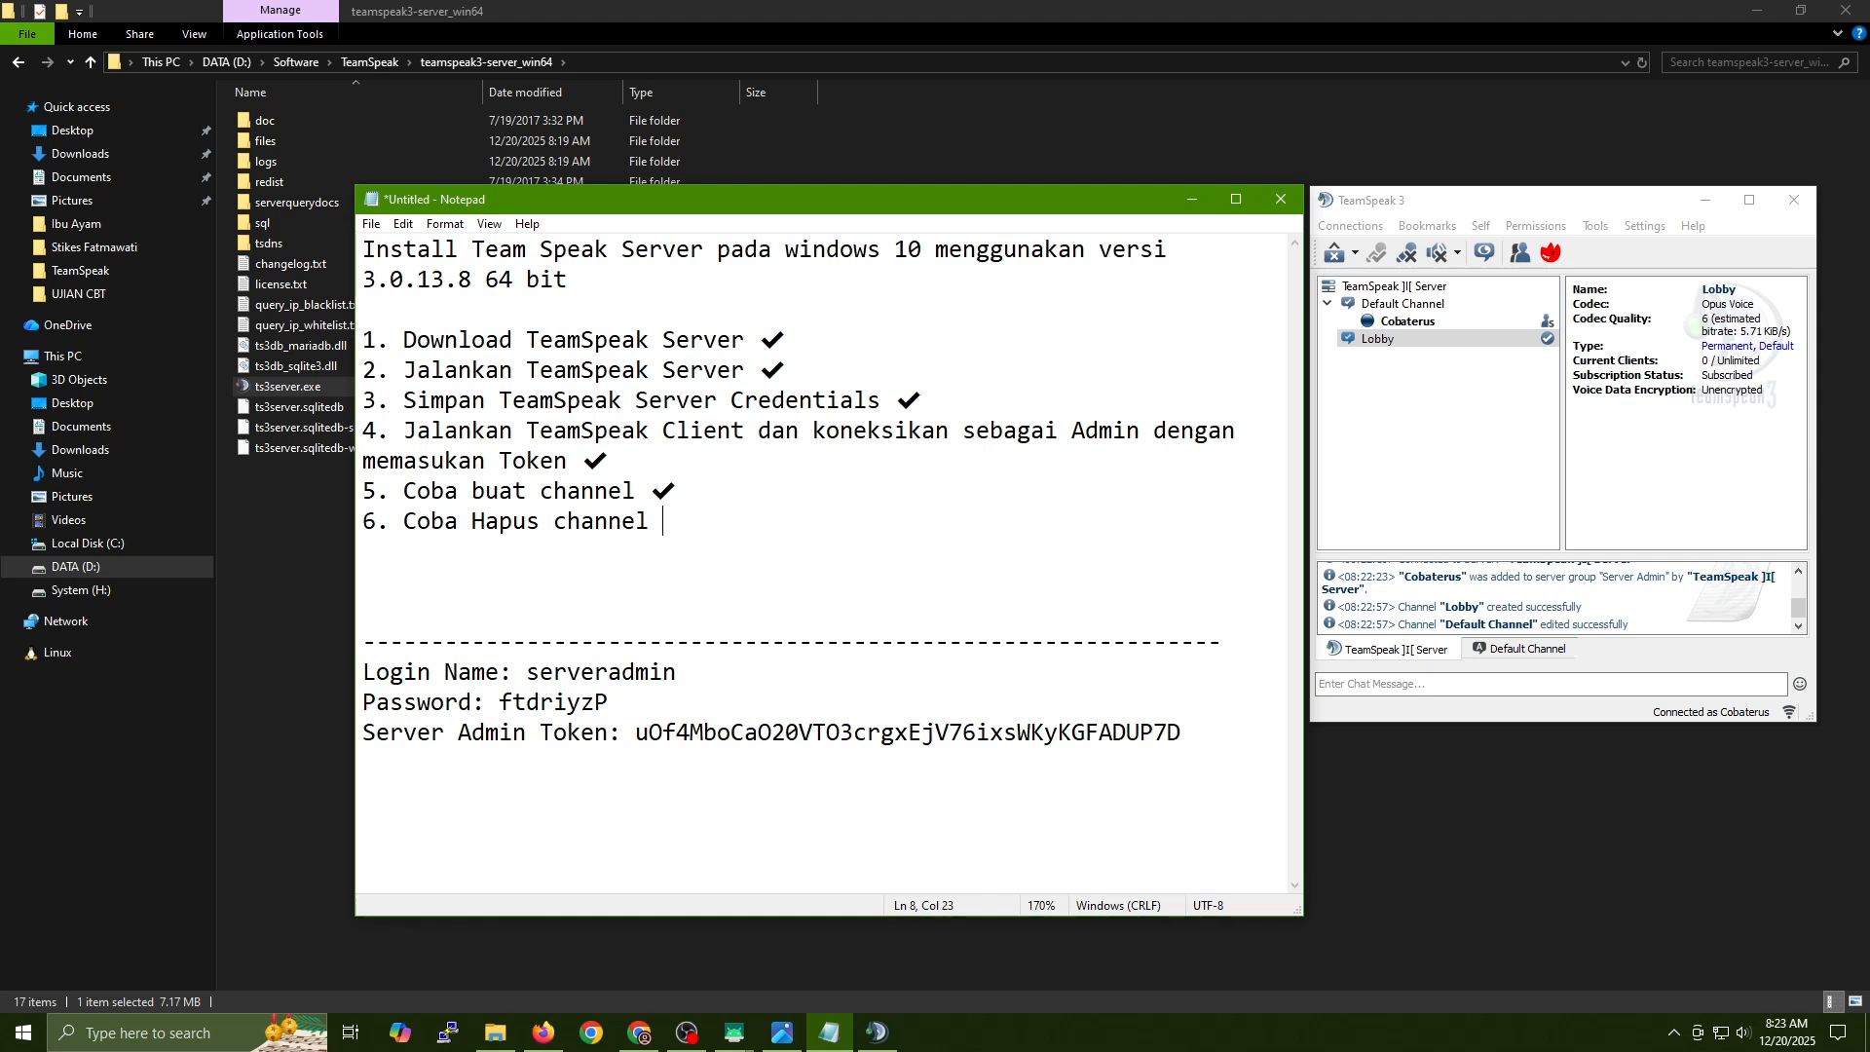
{"action": "type", "text": "default"}
In TeamSpeak 3, switch to the Lobby channel and delete Default Channel, confirming the deletion.
{"action": "left_click", "coordinate": [1406, 306]}
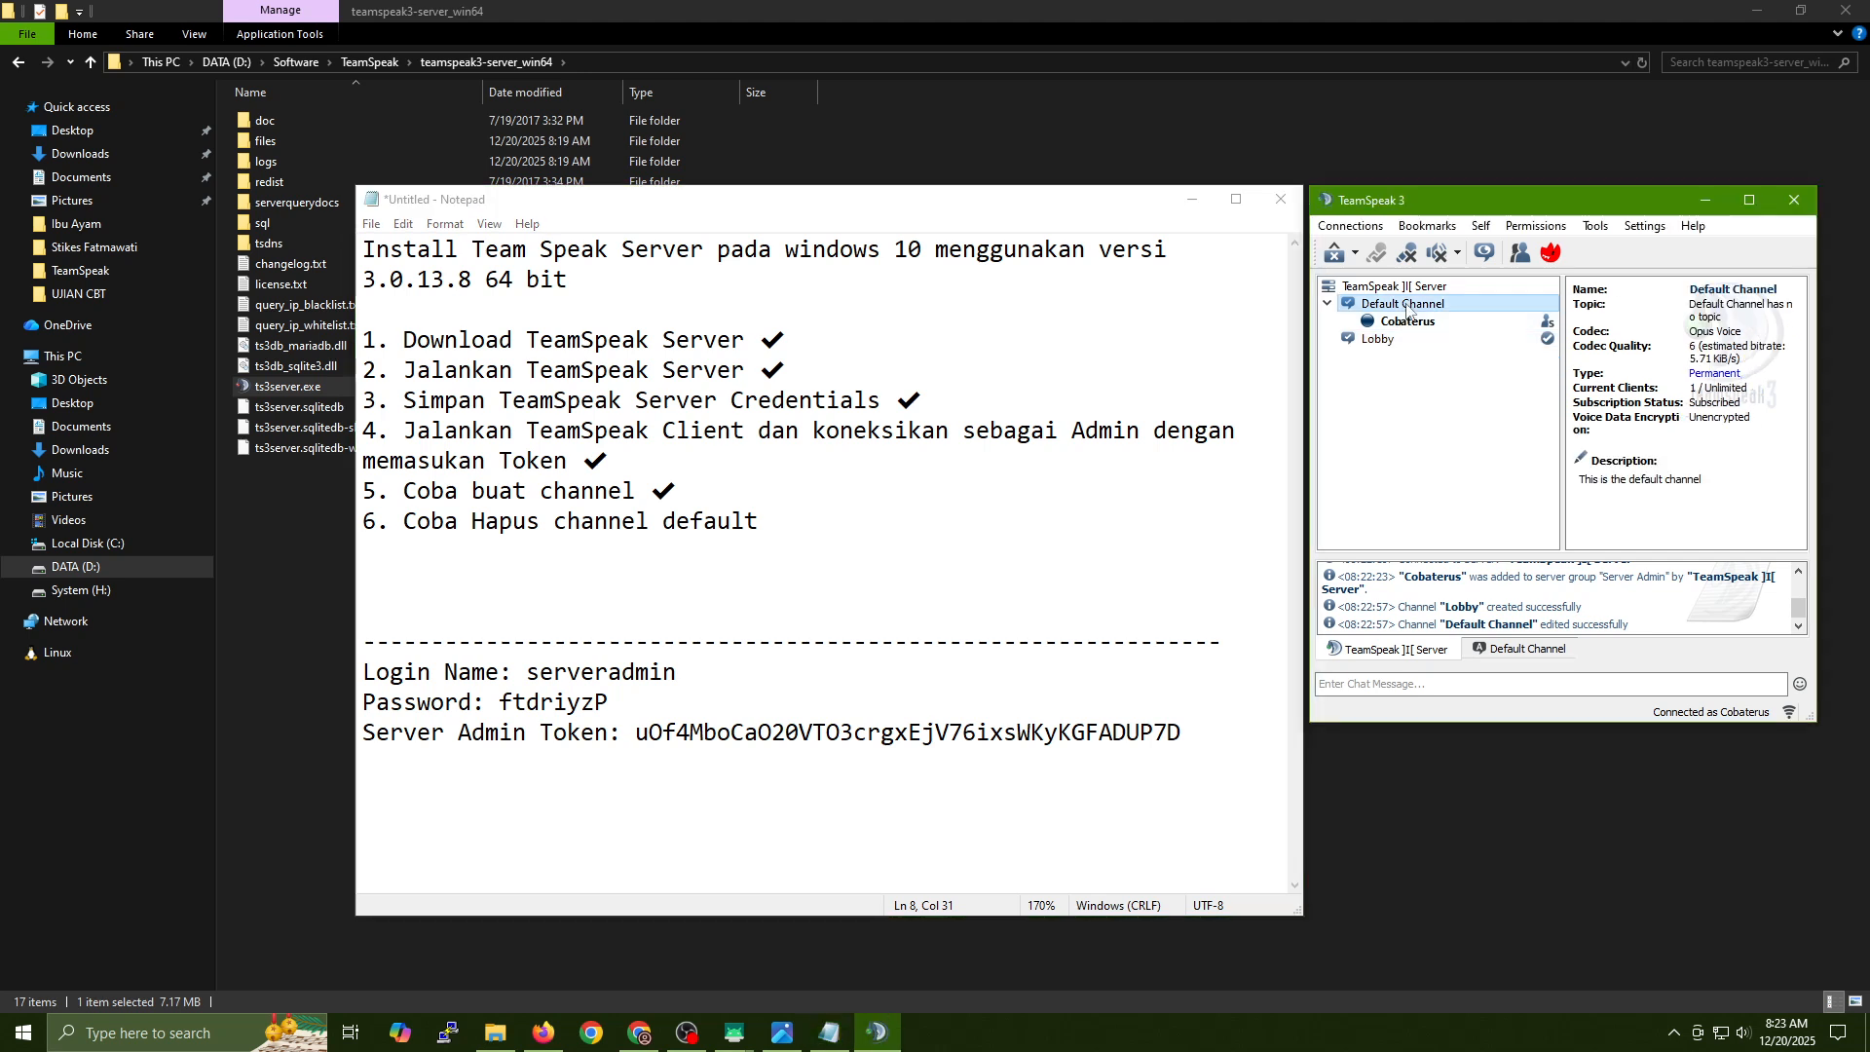
{"action": "double_click", "coordinate": [1388, 341]}
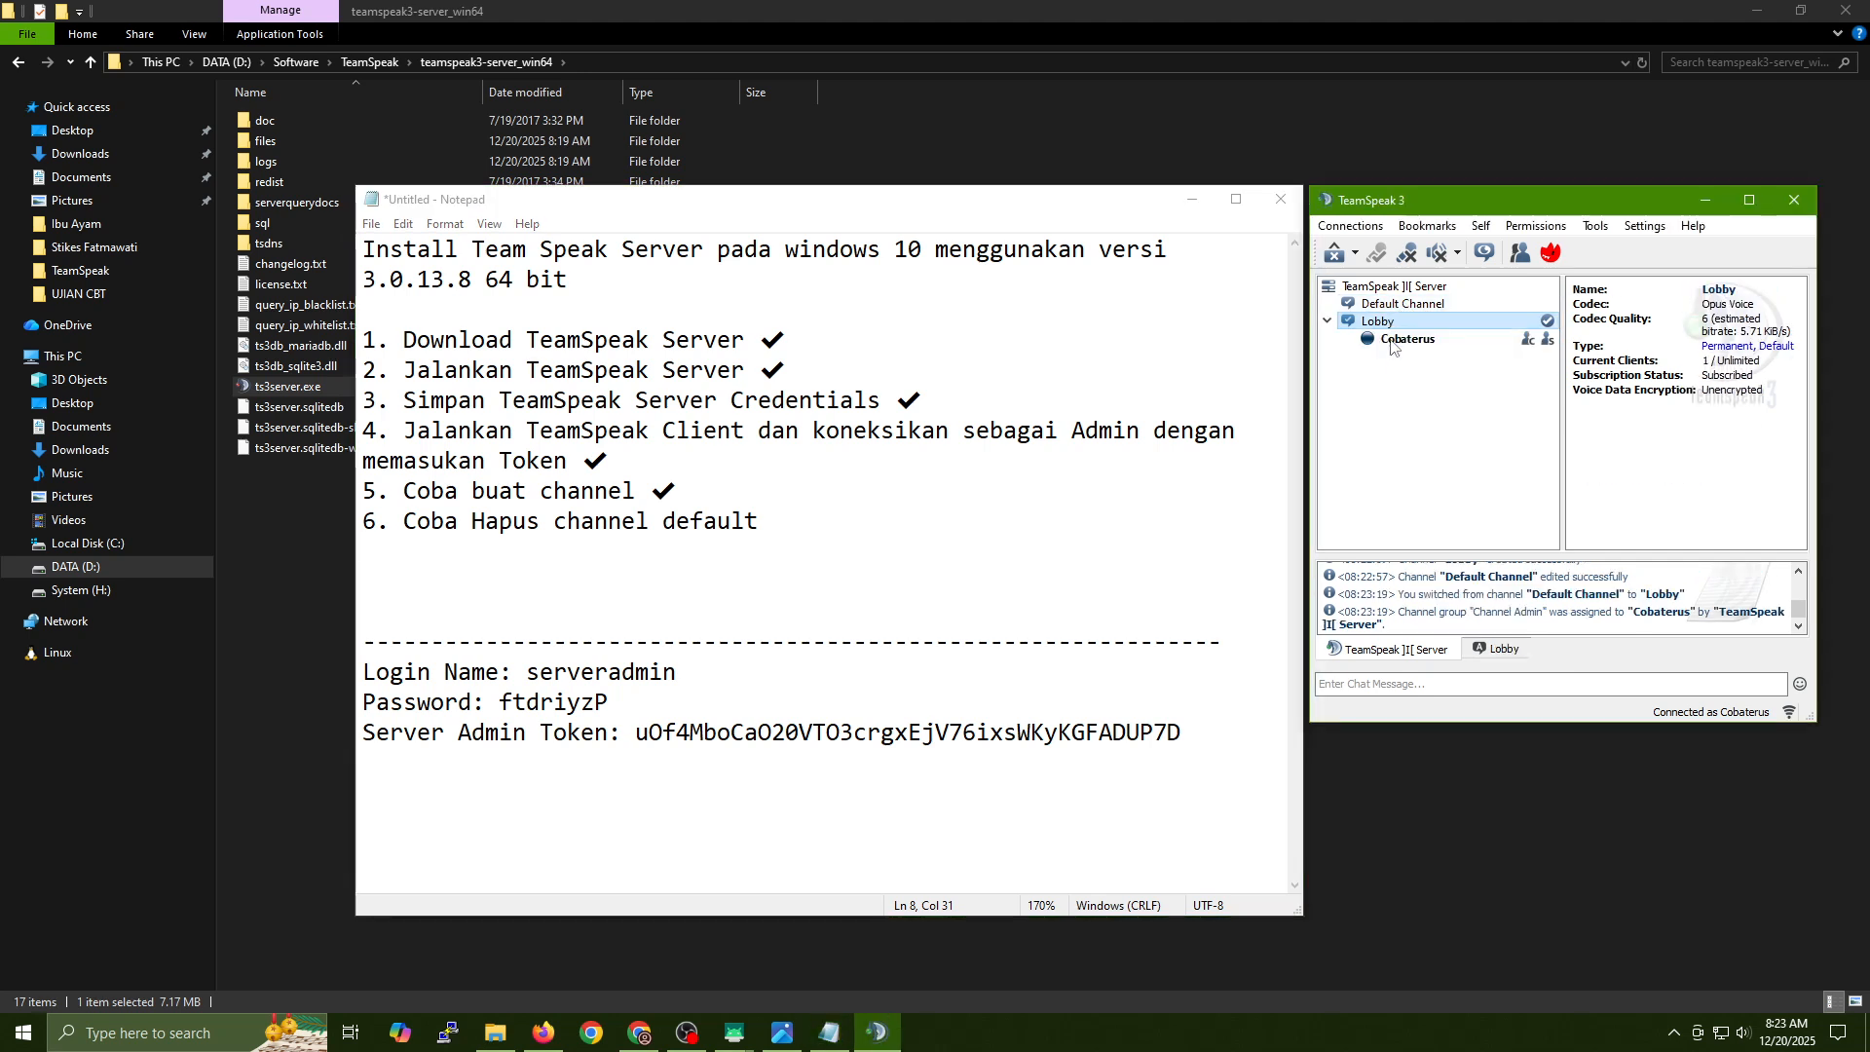
{"action": "left_click", "coordinate": [1421, 307]}
{"action": "right_click", "coordinate": [1421, 310]}
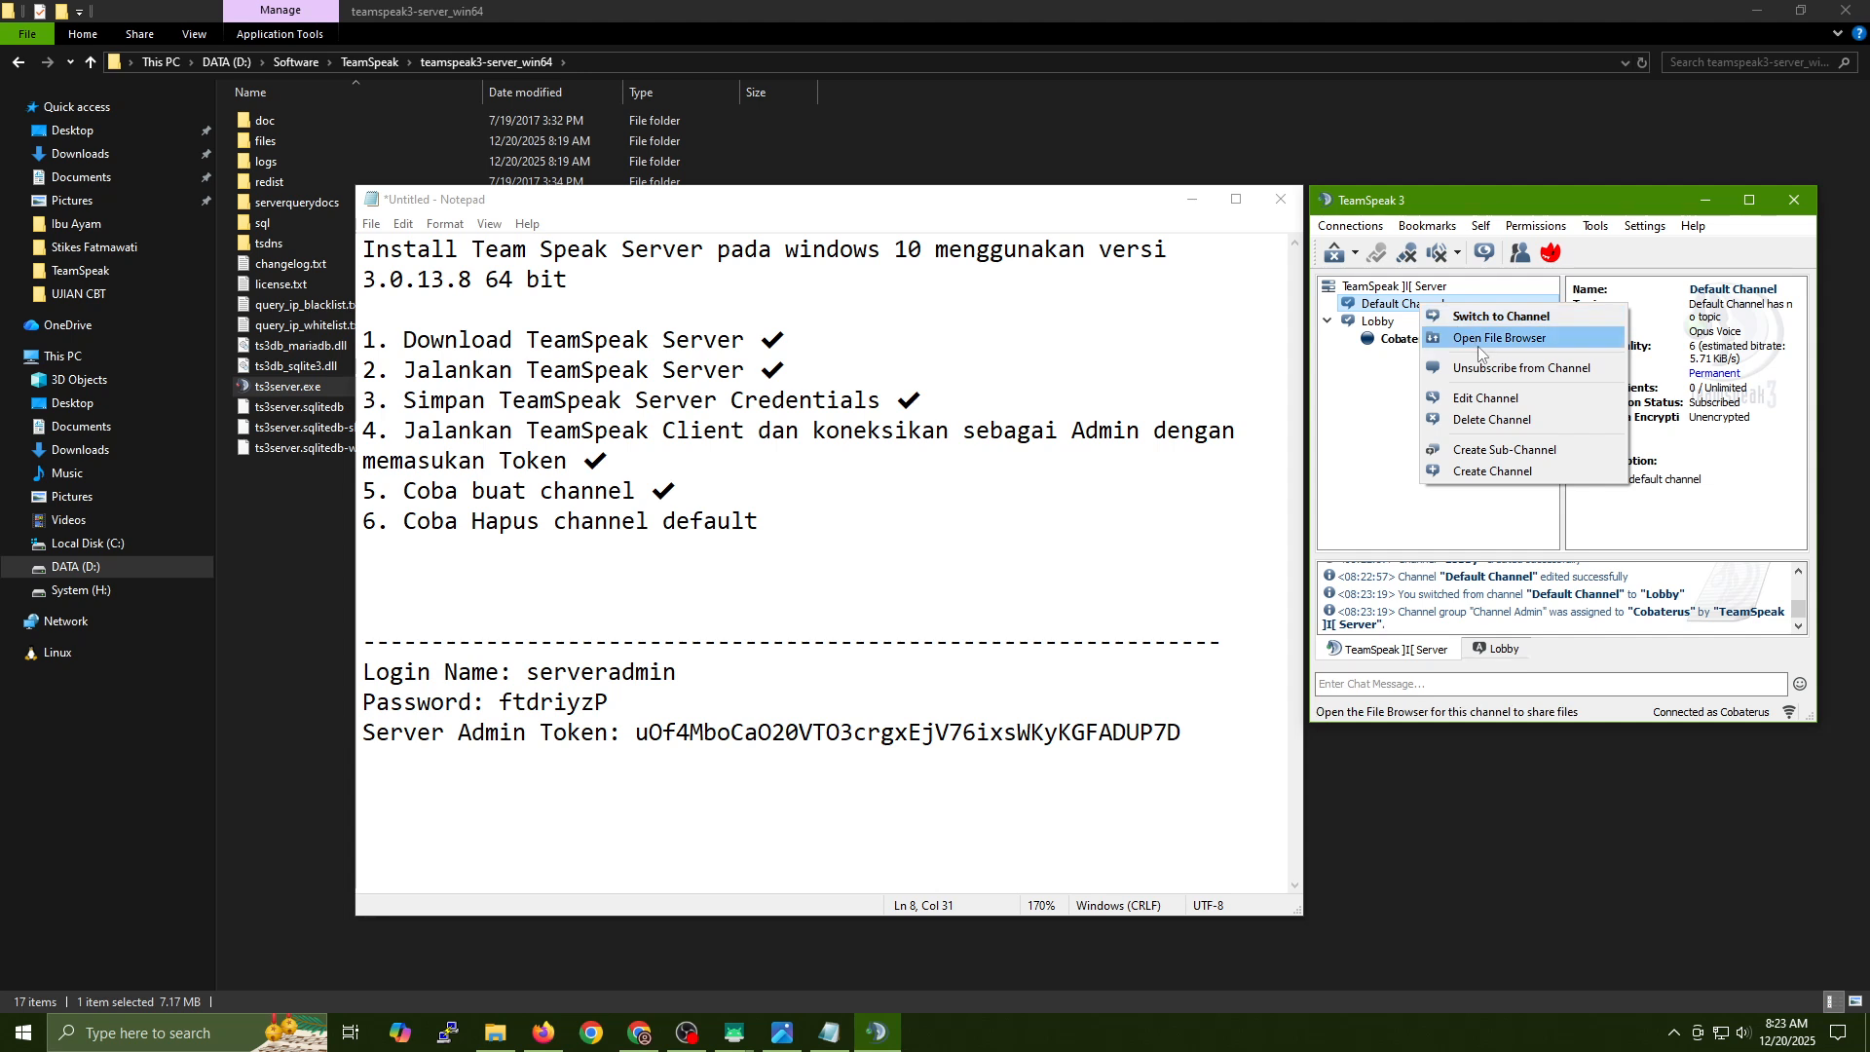
{"action": "left_click", "coordinate": [1492, 419]}
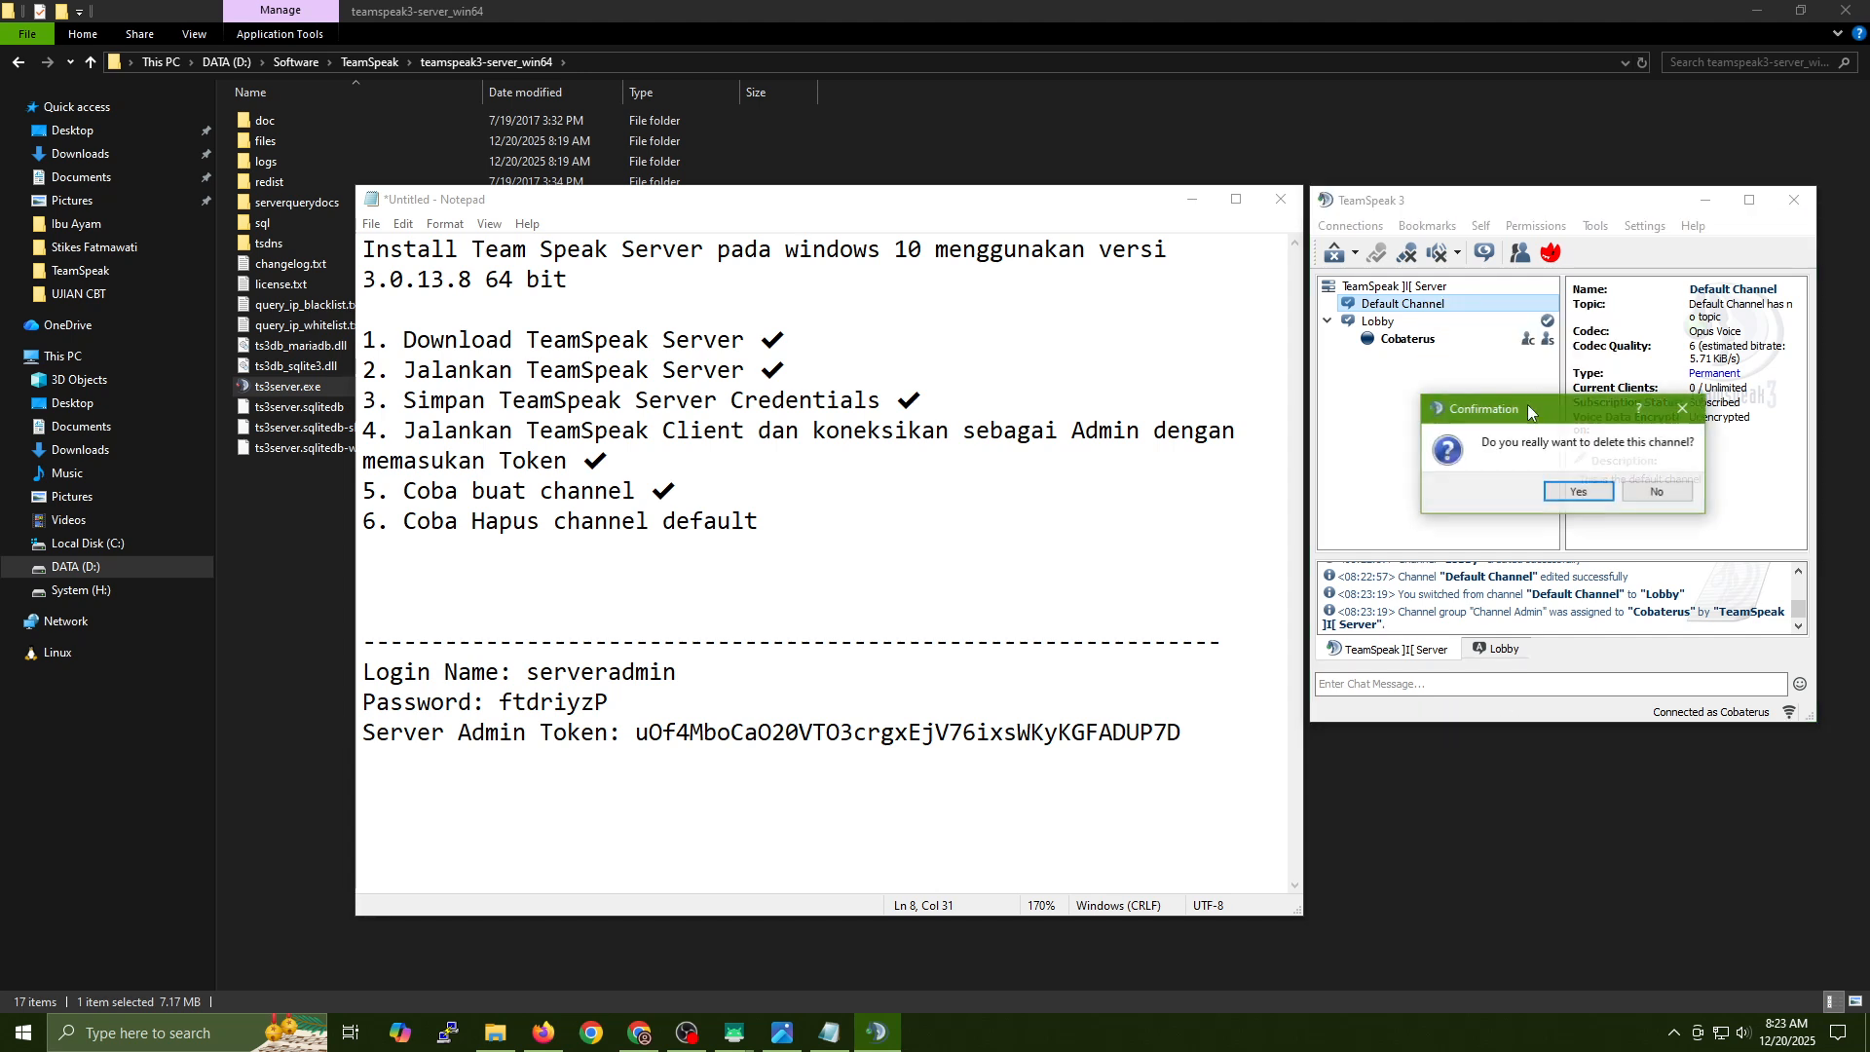
{"action": "left_click", "coordinate": [1578, 492]}
In the note, add a check mark to item 6 and start the line "7. Coba TeamSpeak Client dari HP (Android)".
{"action": "left_click", "coordinate": [815, 529]}
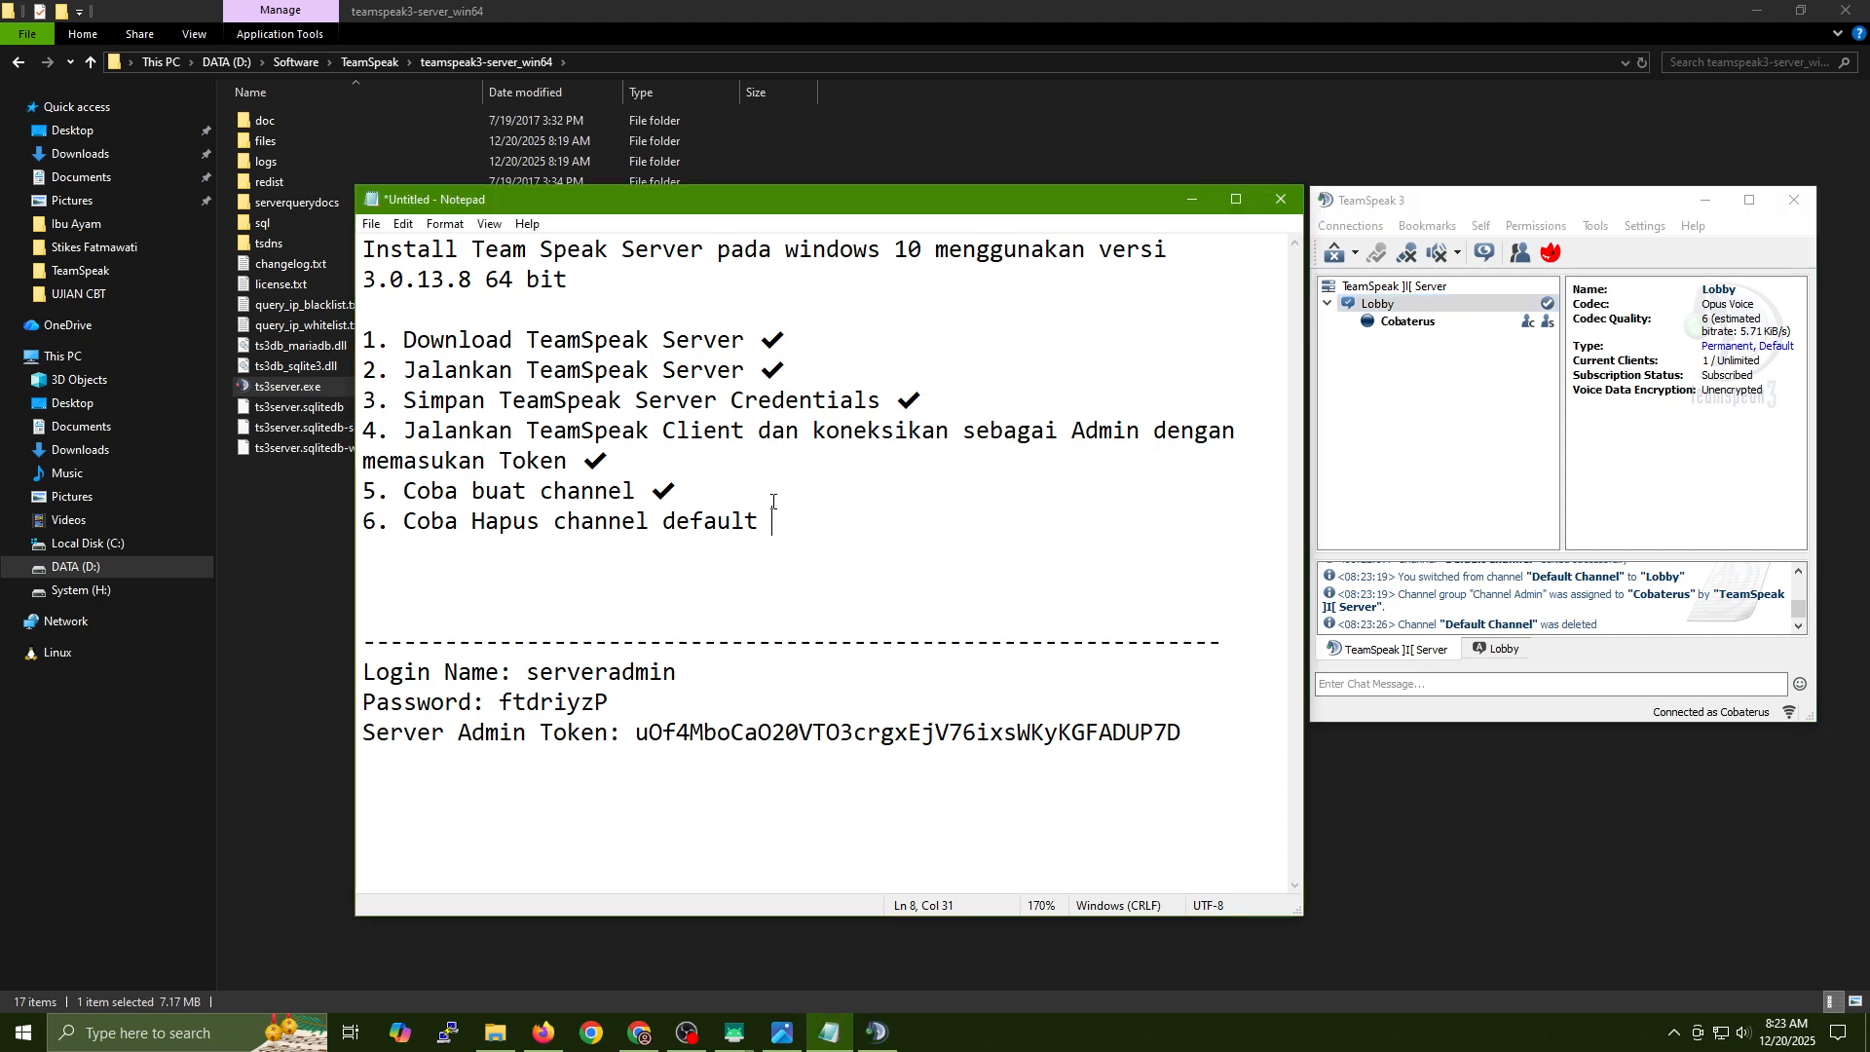
{"action": "type", "text": "✔"}
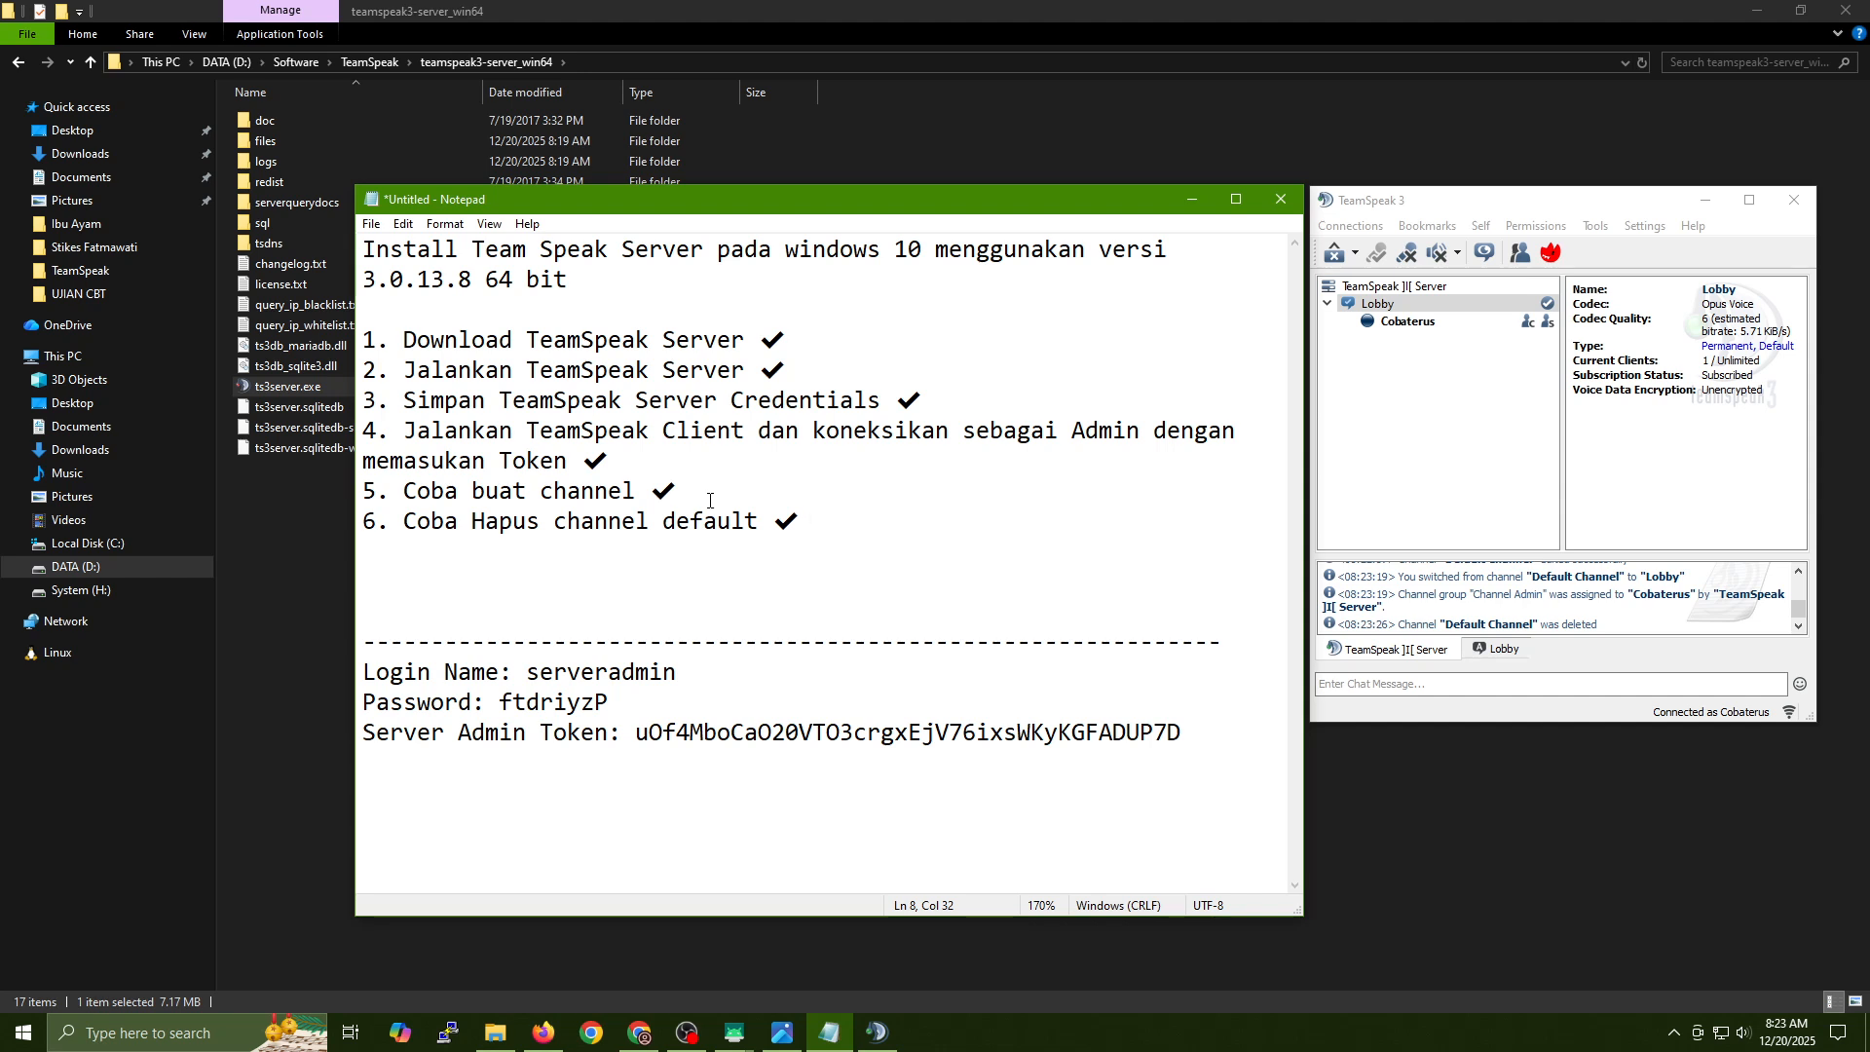
{"action": "key", "text": "Return"}
{"action": "type", "text": "7"}
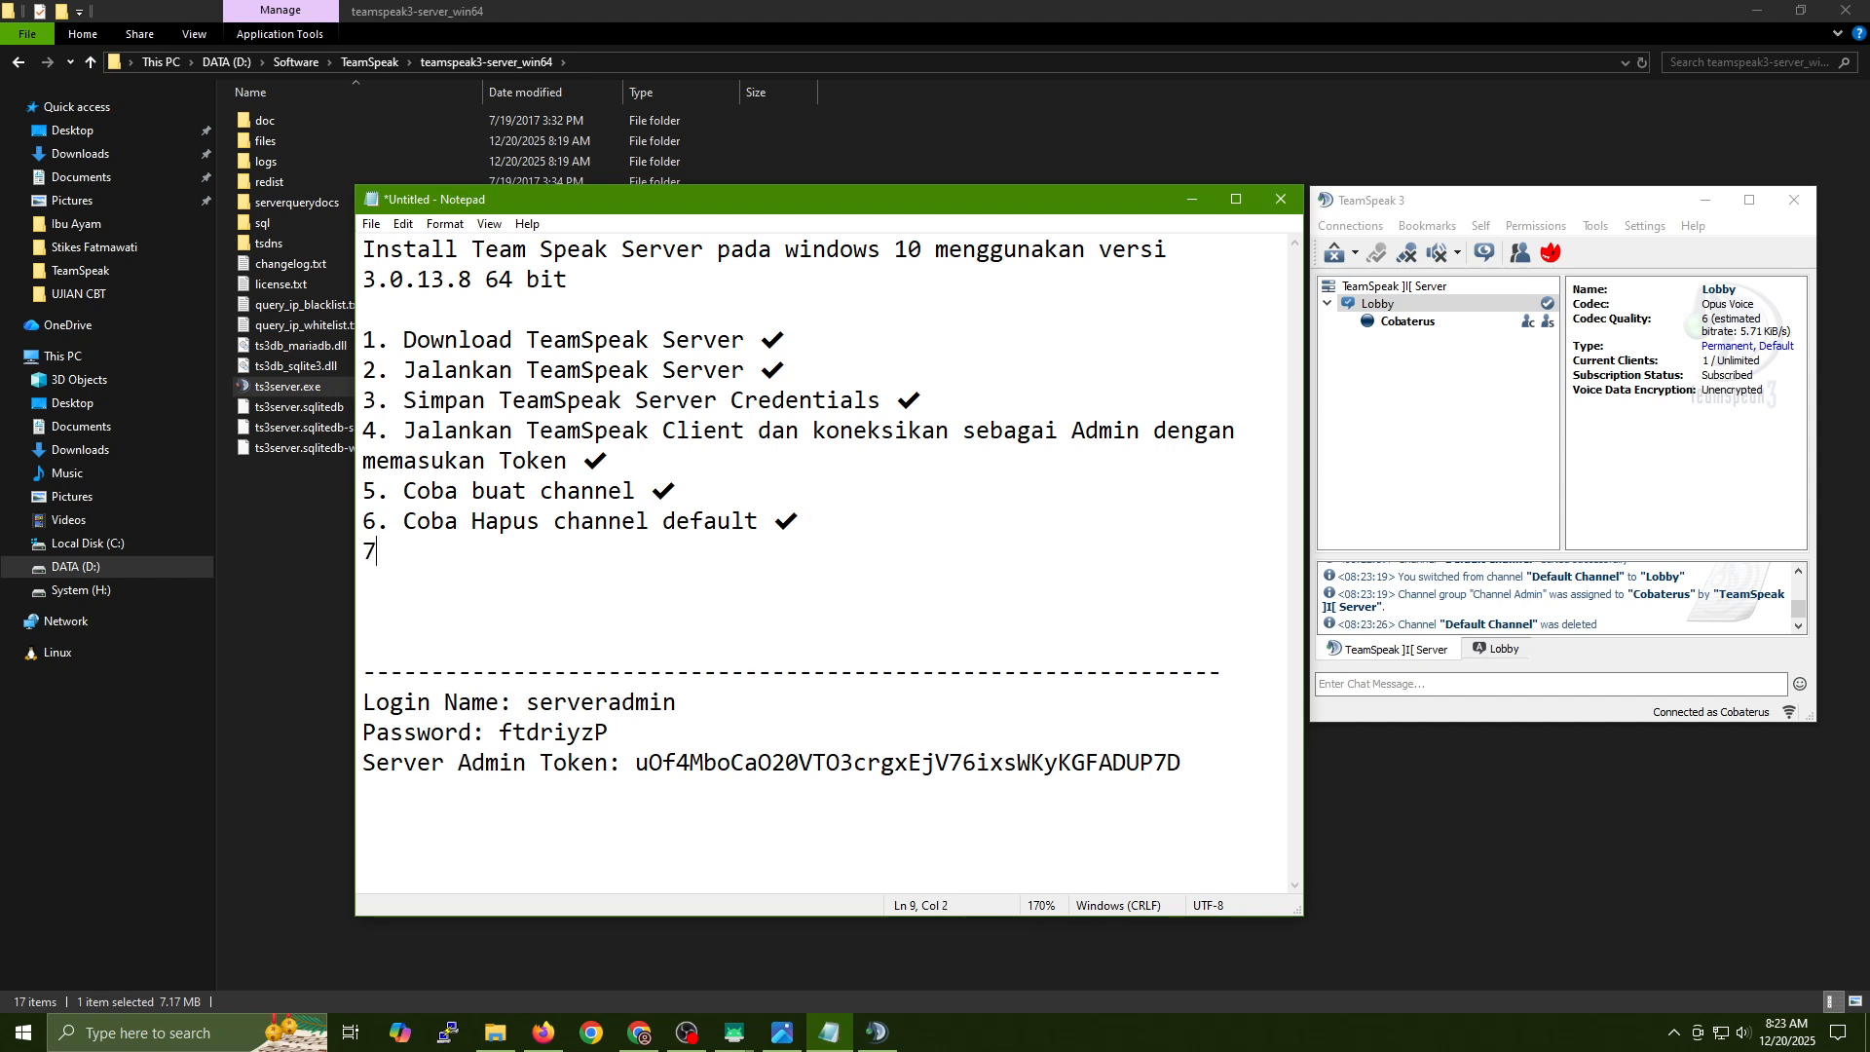
{"action": "type", "text": ". Coba TeamSpeak Cli"}
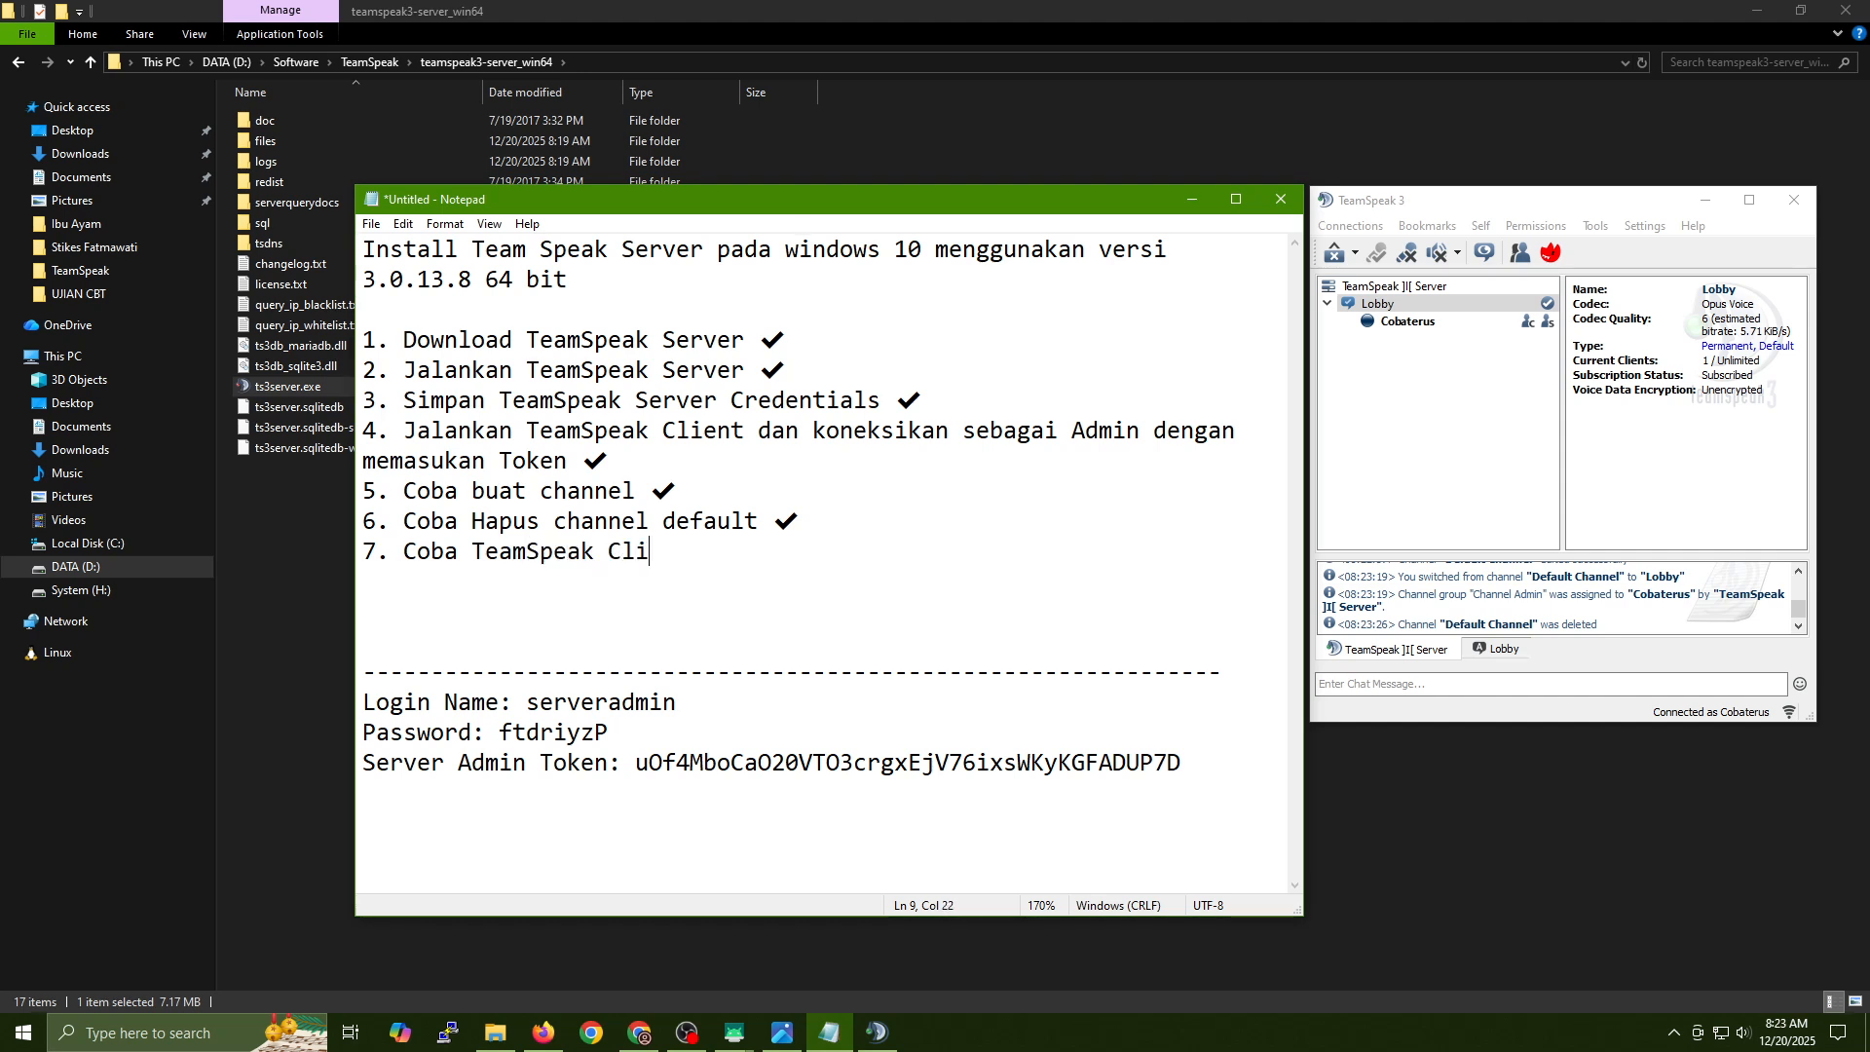
{"action": "type", "text": "ent dari HP (Android"}
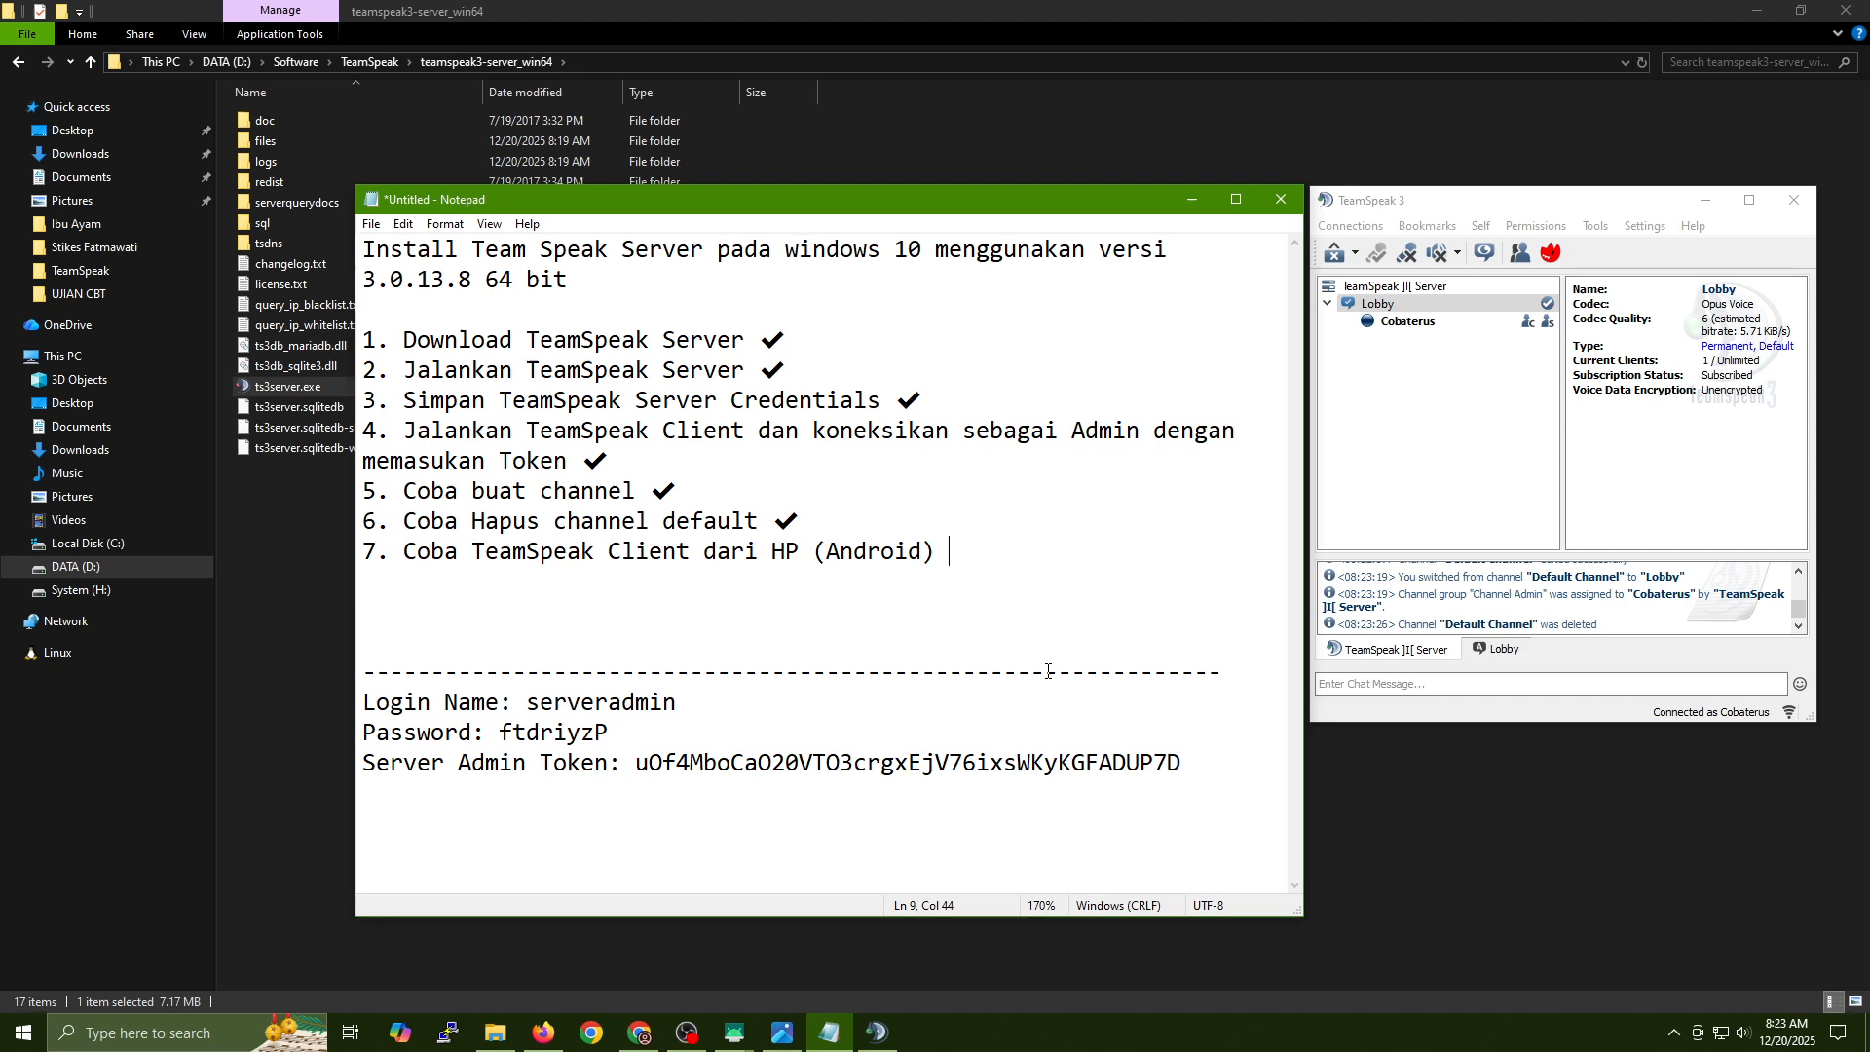
Extend item 7 in the note with "Namun lihat dulu IP Address dari komputer server ini.".
{"action": "type", "text": "Namun d"}
{"action": "key", "text": "BackSpace"}
{"action": "type", "text": "lihat dulu "}
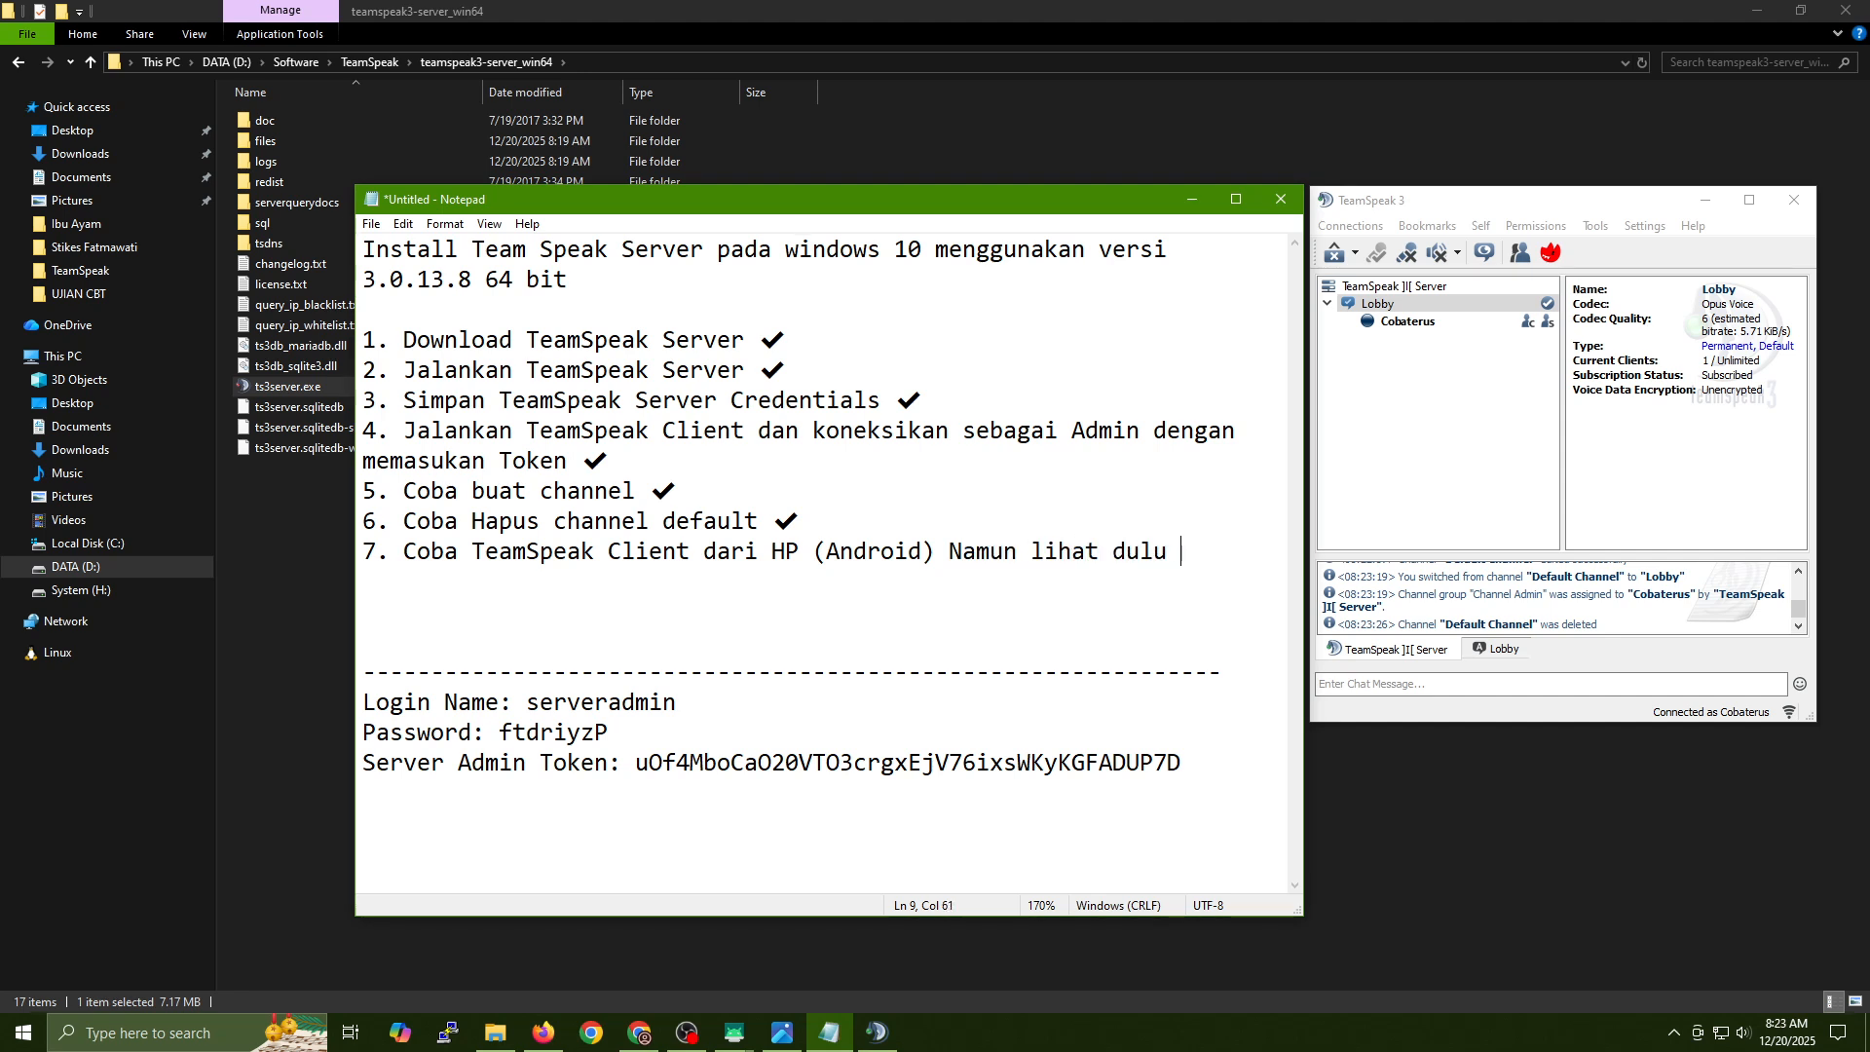
{"action": "type", "text": "Ip"}
{"action": "key", "text": "BackSpace"}
{"action": "type", "text": "P Address dari "}
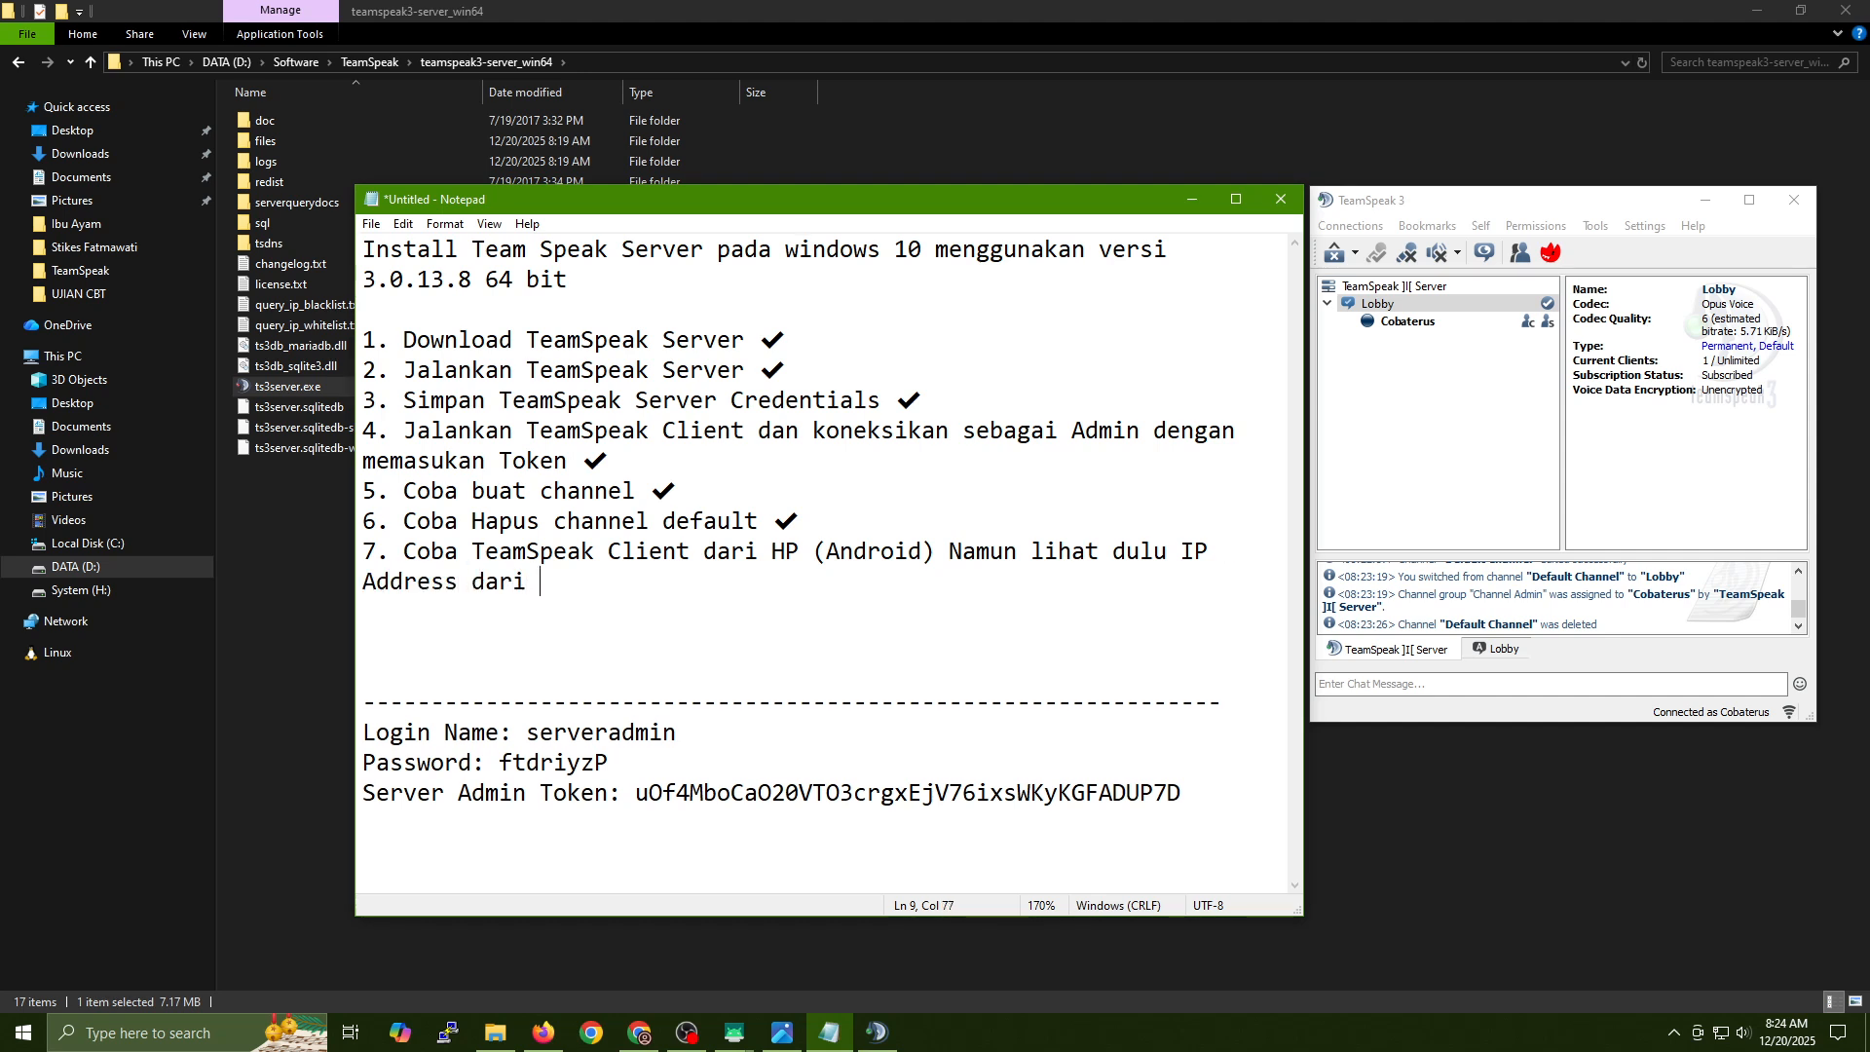
{"action": "type", "text": "komputer server ini."}
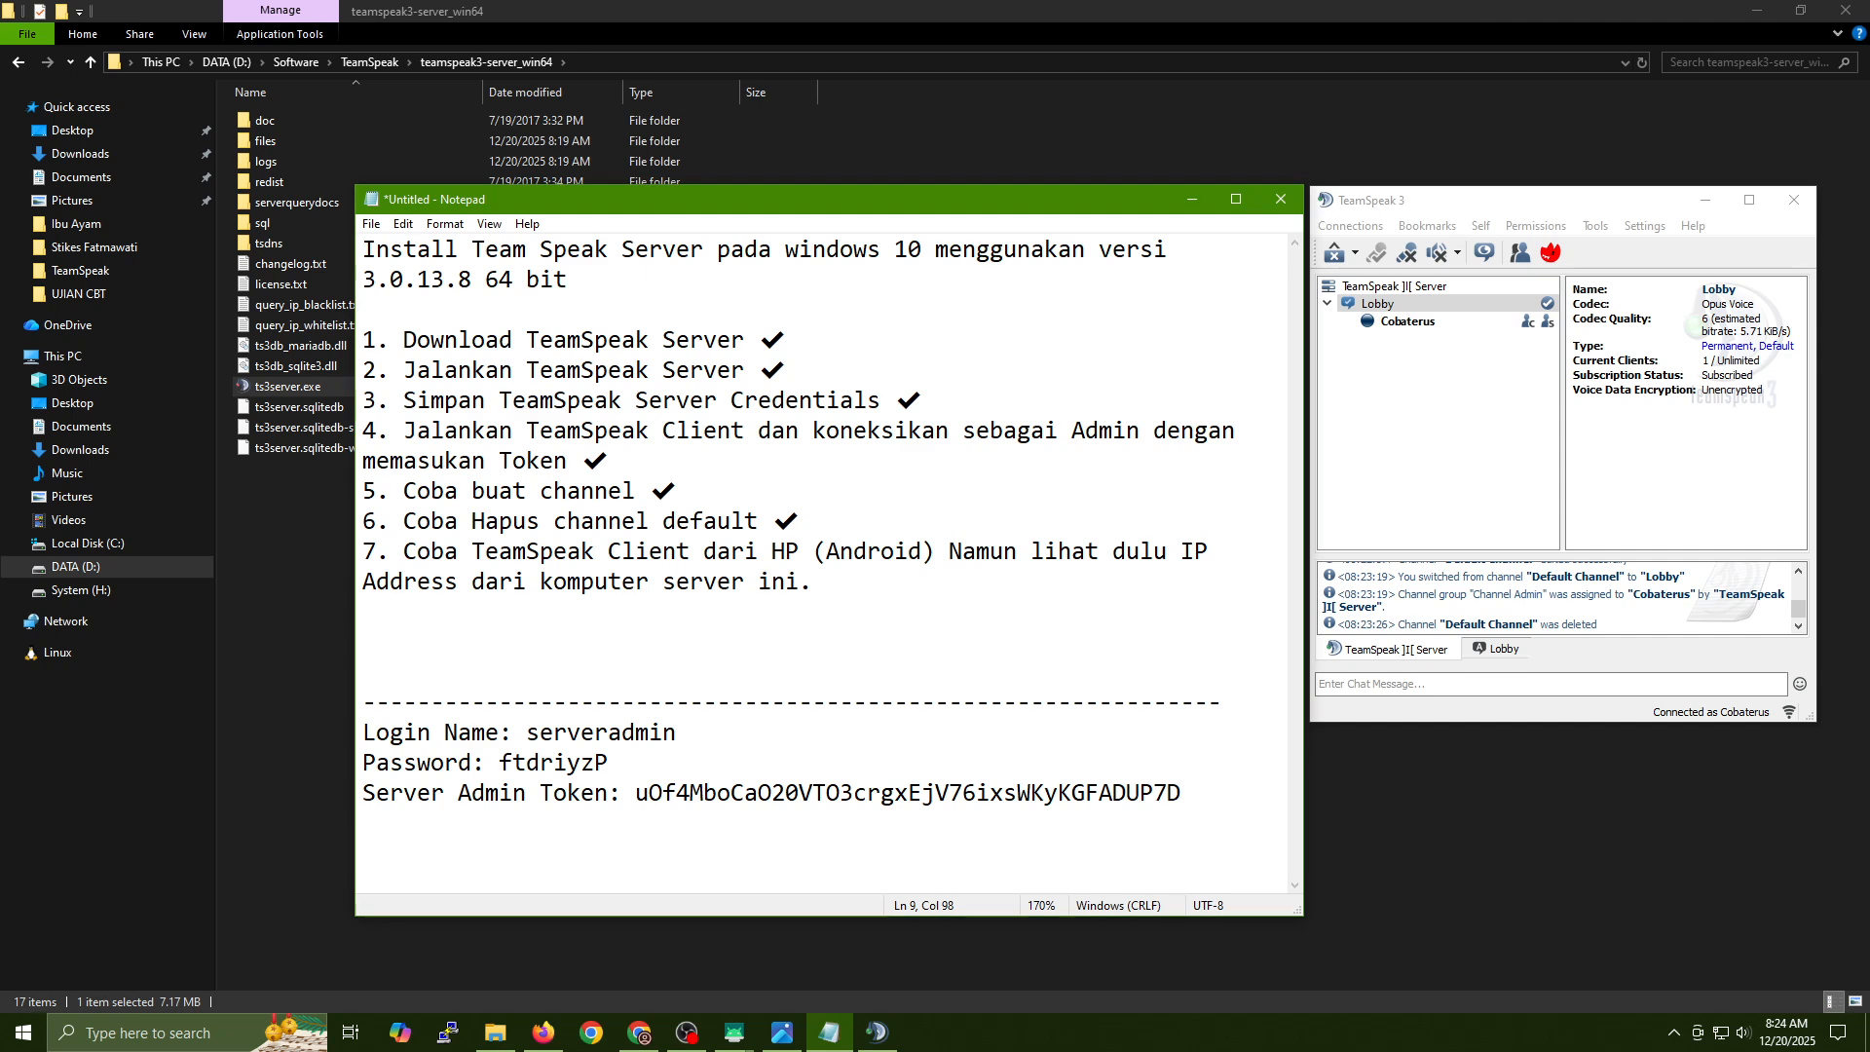
Open a Command Prompt window and run ipconfig to look up the server computer's IP address.
{"action": "key", "text": "super+r"}
{"action": "type", "text": "cmd"}
{"action": "key", "text": "Return"}
{"action": "type", "text": "ipconfig"}
{"action": "key", "text": "Return"}
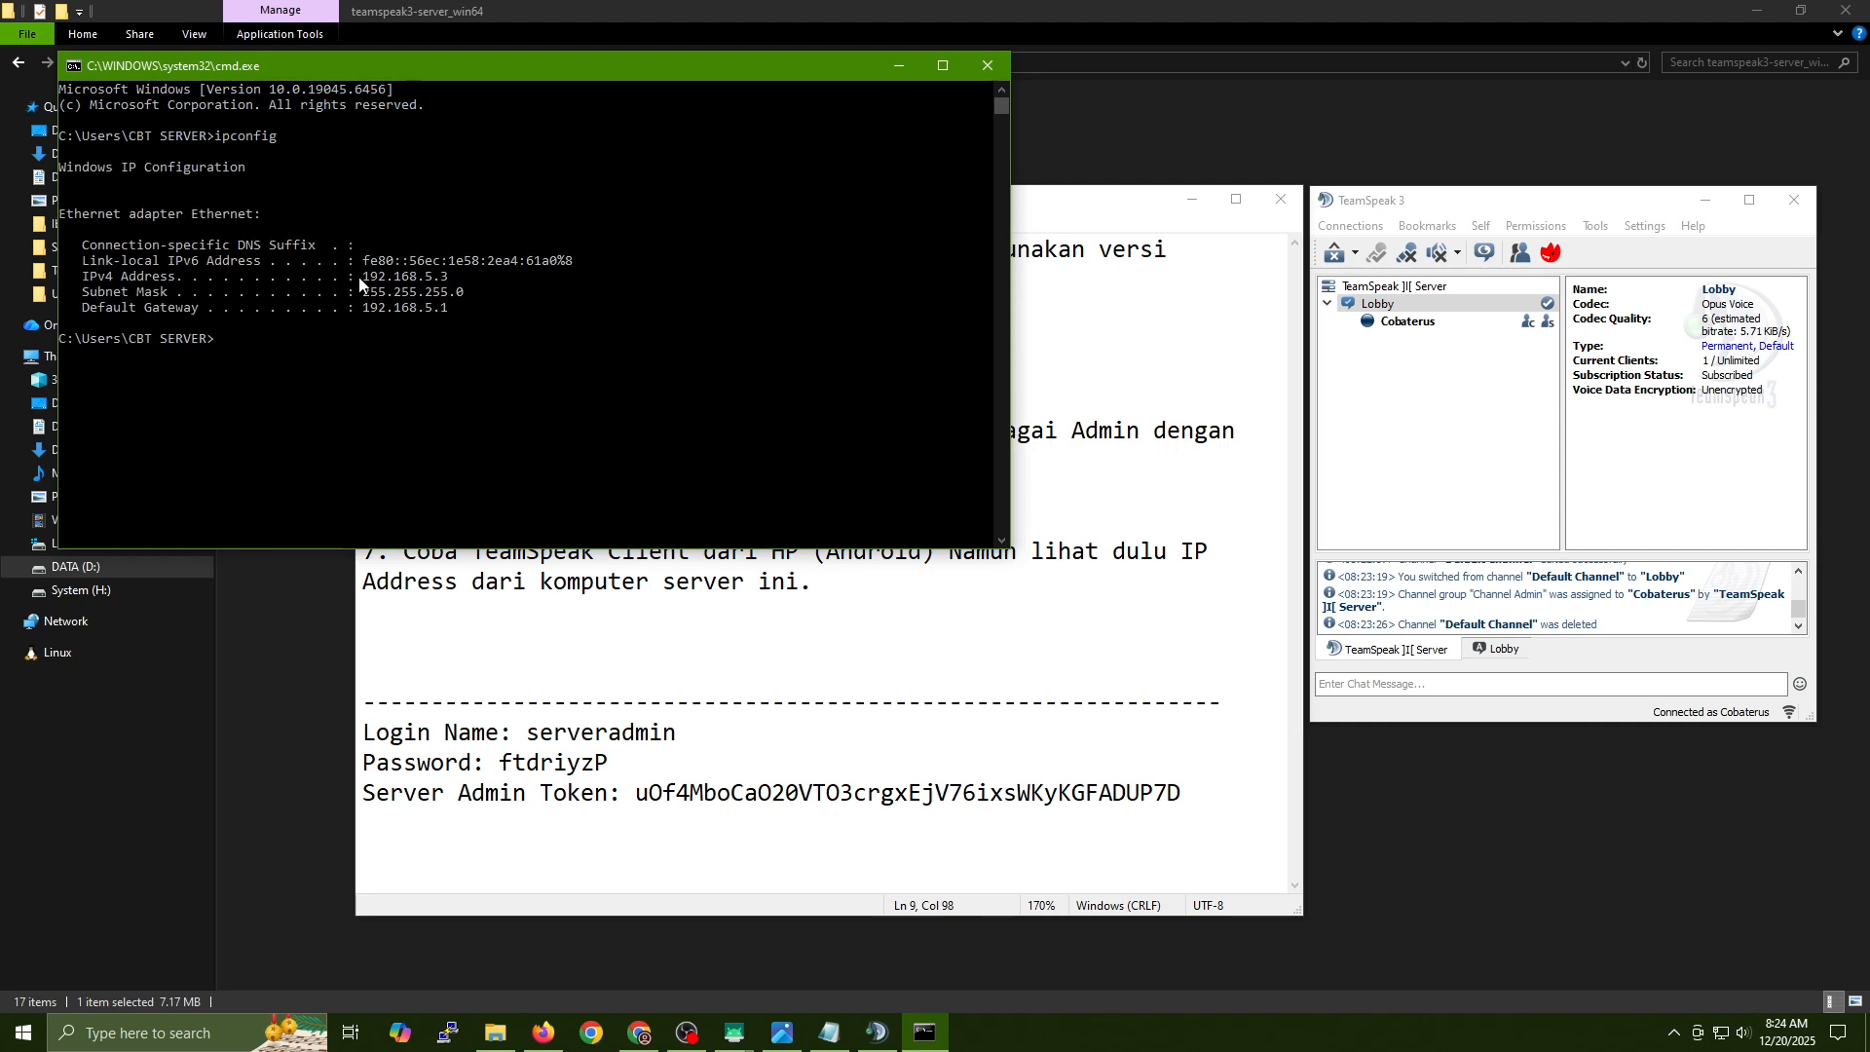
Copy the IPv4 address 192.168.5.3 from the ipconfig output and add it in parentheses at the end of item 7 in the note.
{"action": "left_click_drag", "start_coordinate": [363, 278], "coordinate": [445, 284]}
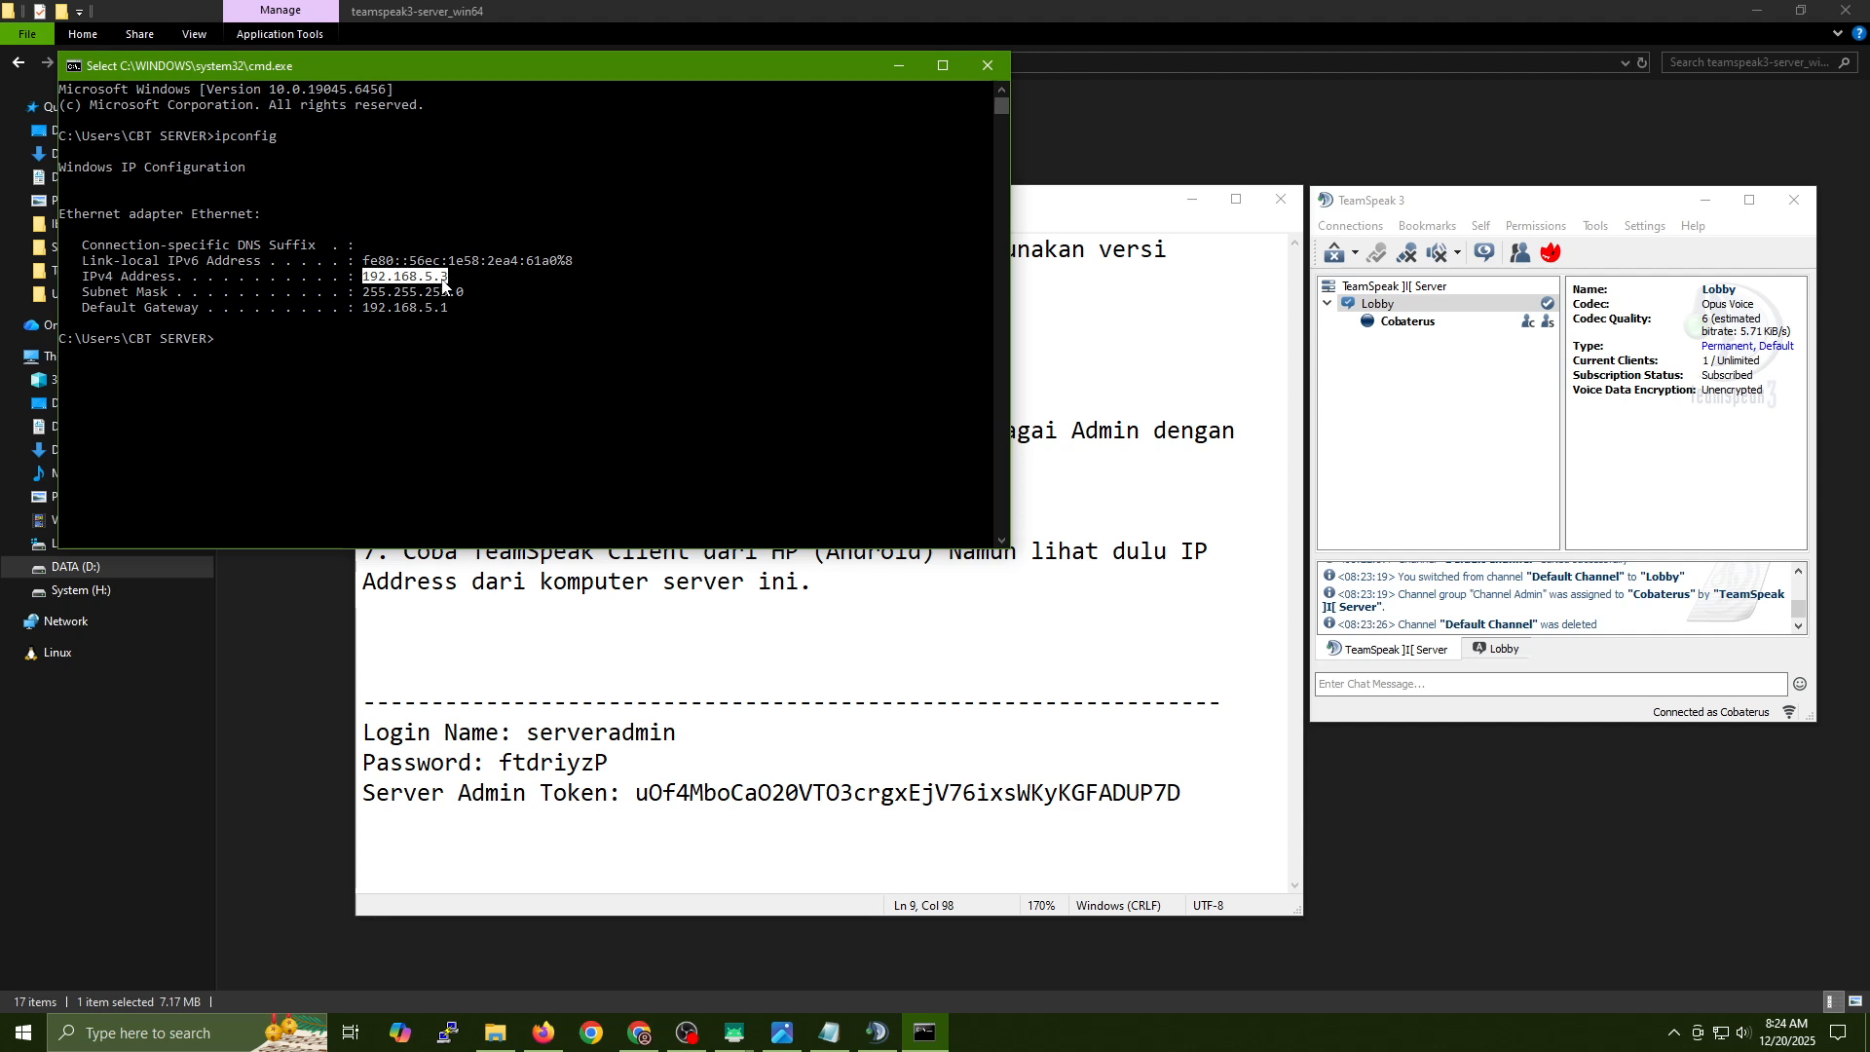
{"action": "right_click", "coordinate": [445, 284]}
{"action": "left_click", "coordinate": [884, 573]}
{"action": "type", "text": "("}
{"action": "key", "text": "ctrl+v"}
{"action": "type", "text": ")"}
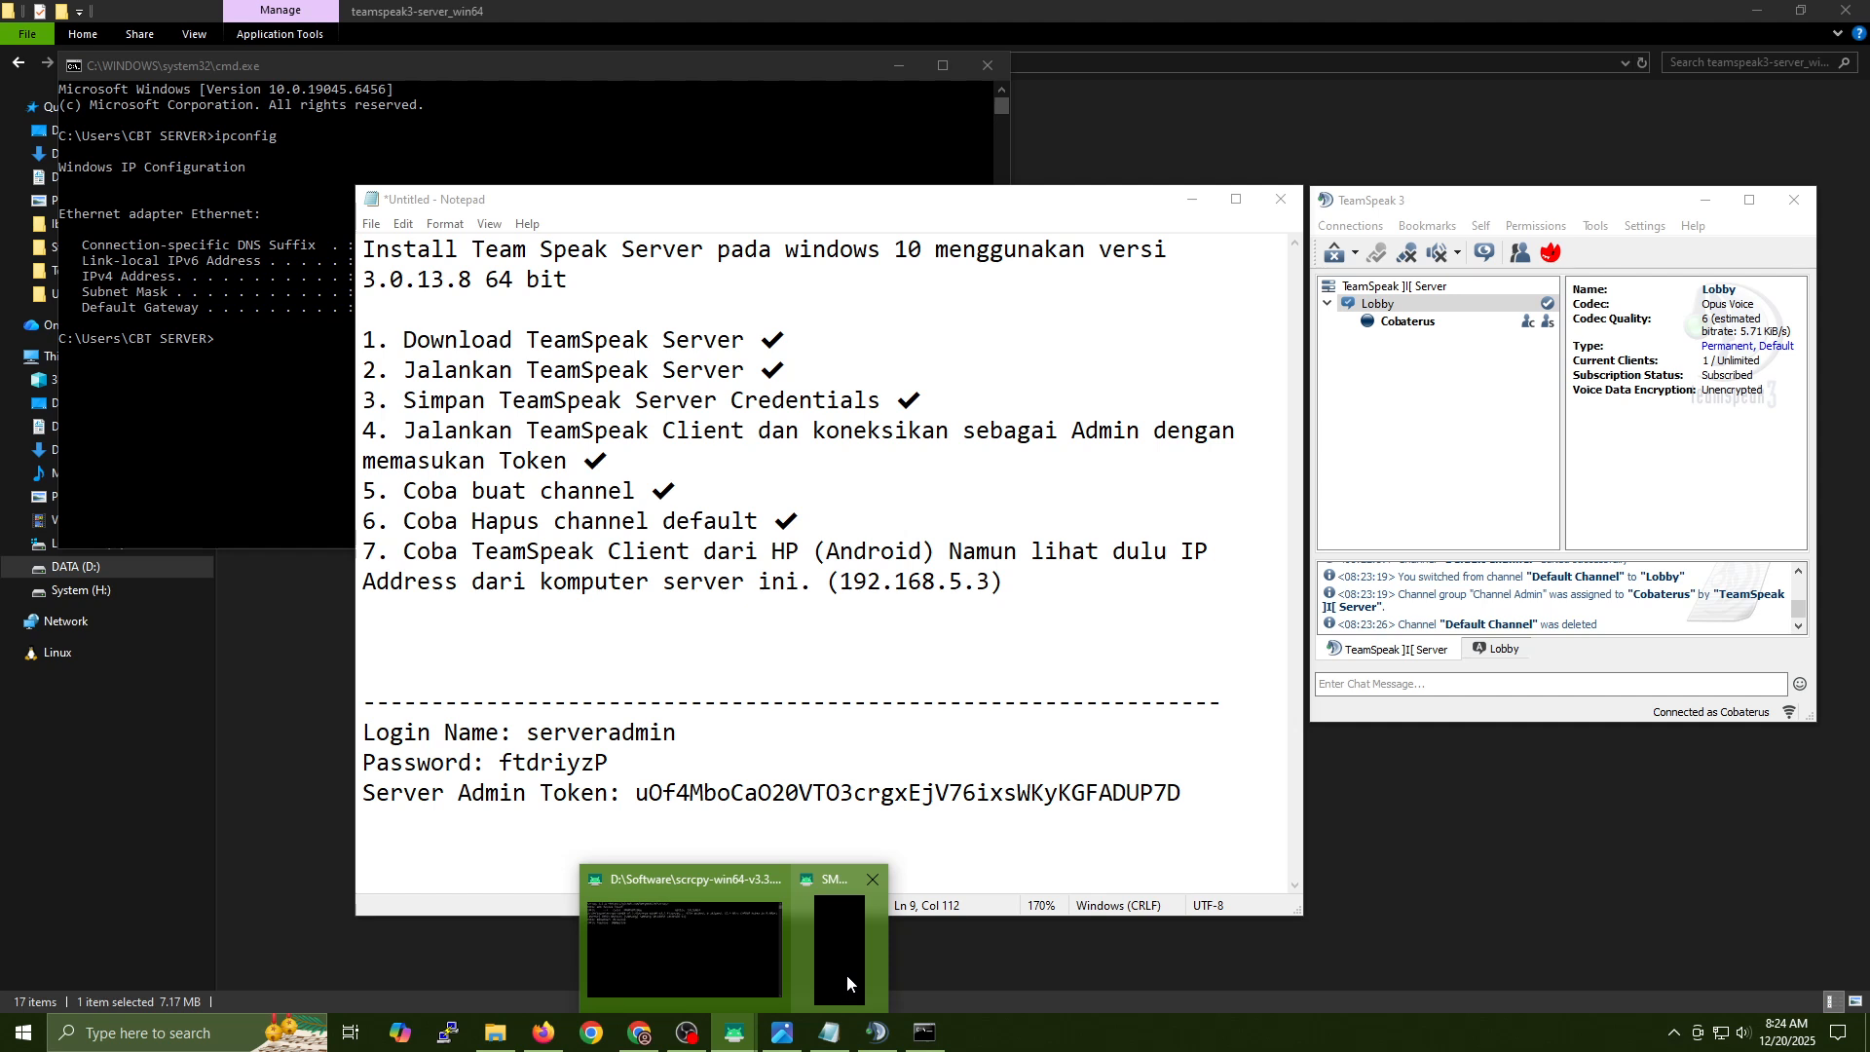
Switch to the mirrored phone and create a new TeamSpeak bookmark with the label Server Test and the address 192.168.5.3.
{"action": "left_click", "coordinate": [734, 1033]}
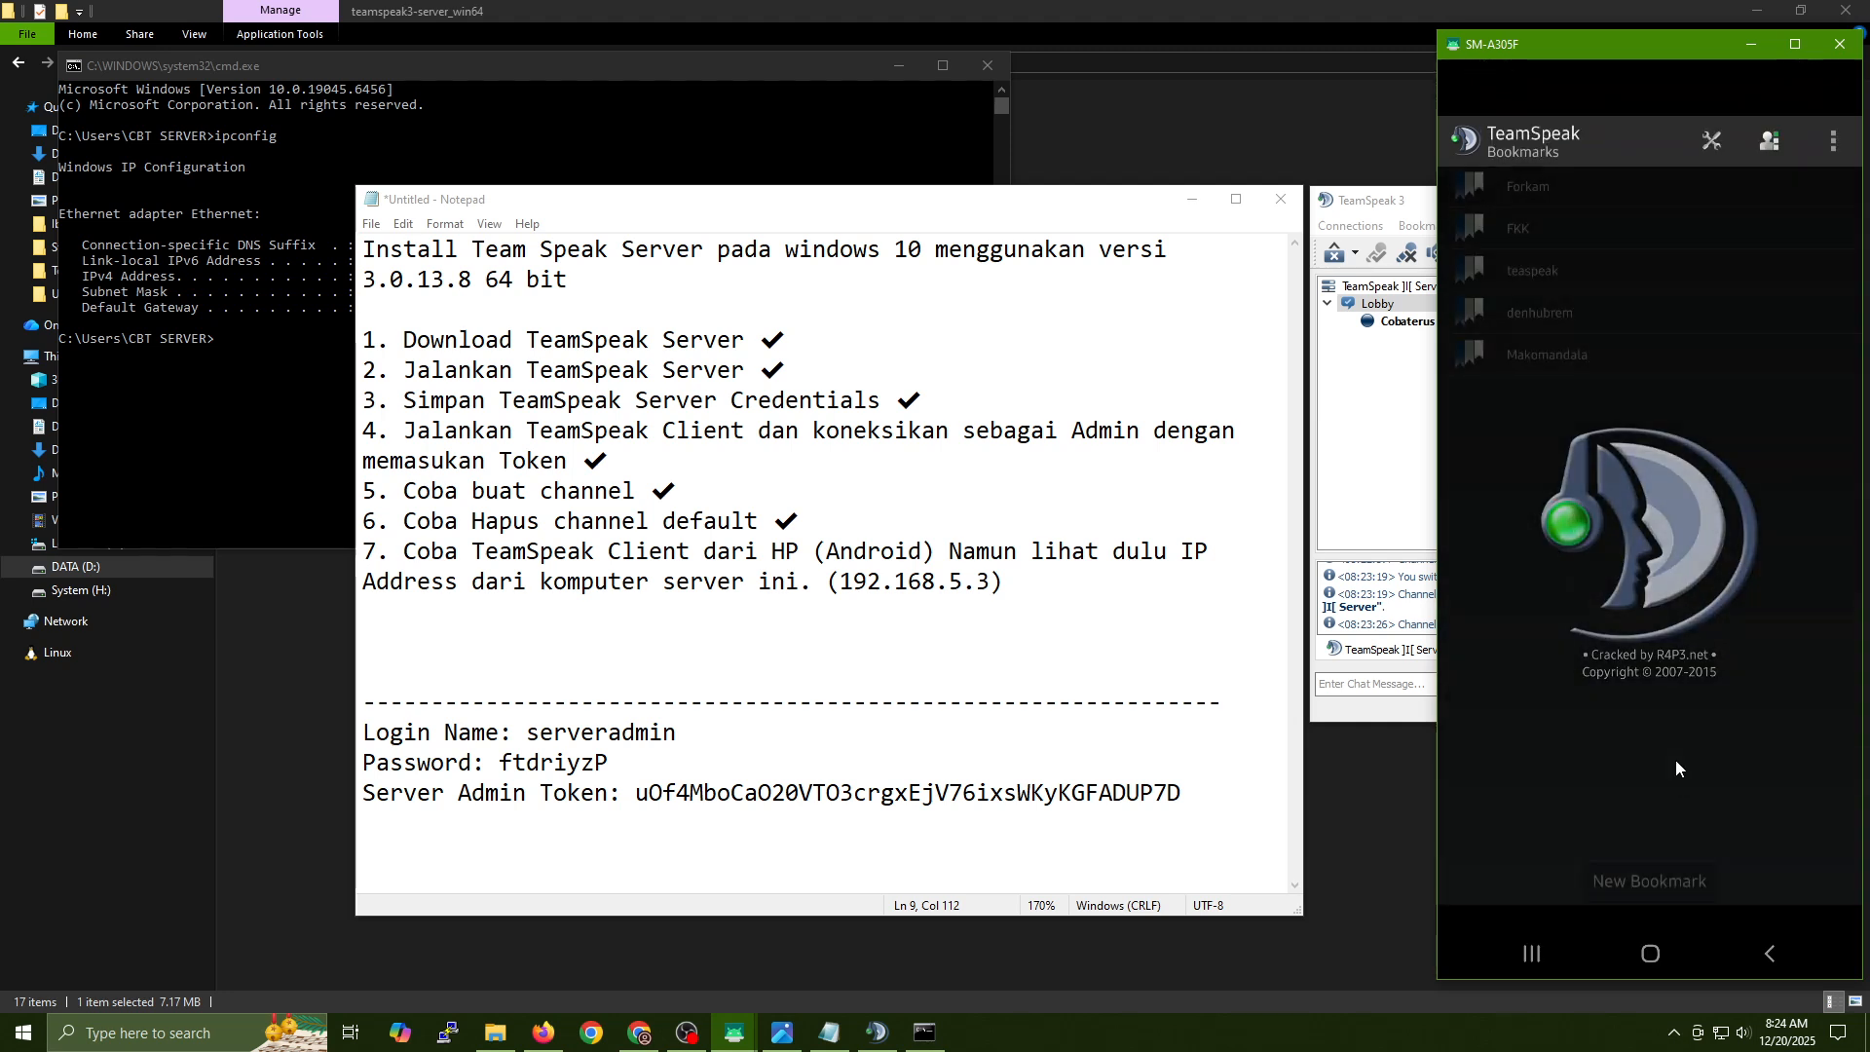
{"action": "left_click", "coordinate": [1658, 879]}
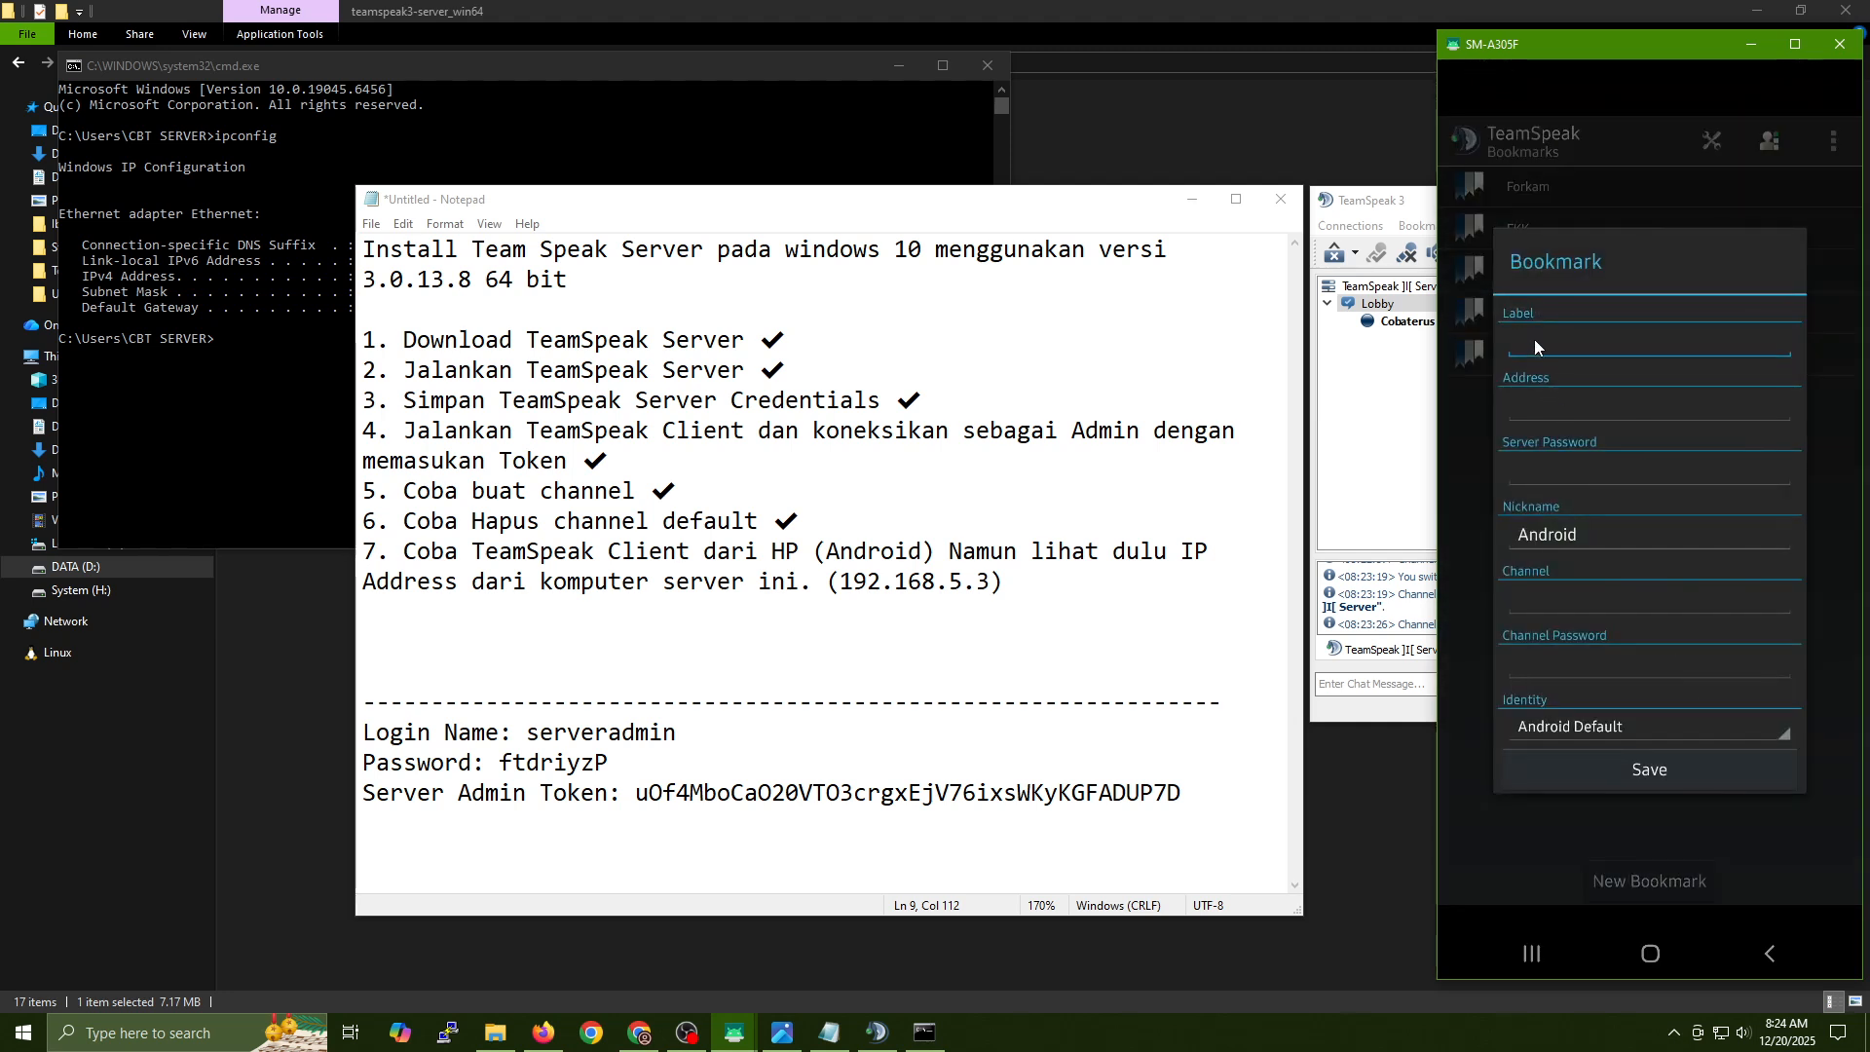
{"action": "left_click", "coordinate": [1534, 339]}
{"action": "type", "text": "Server Test"}
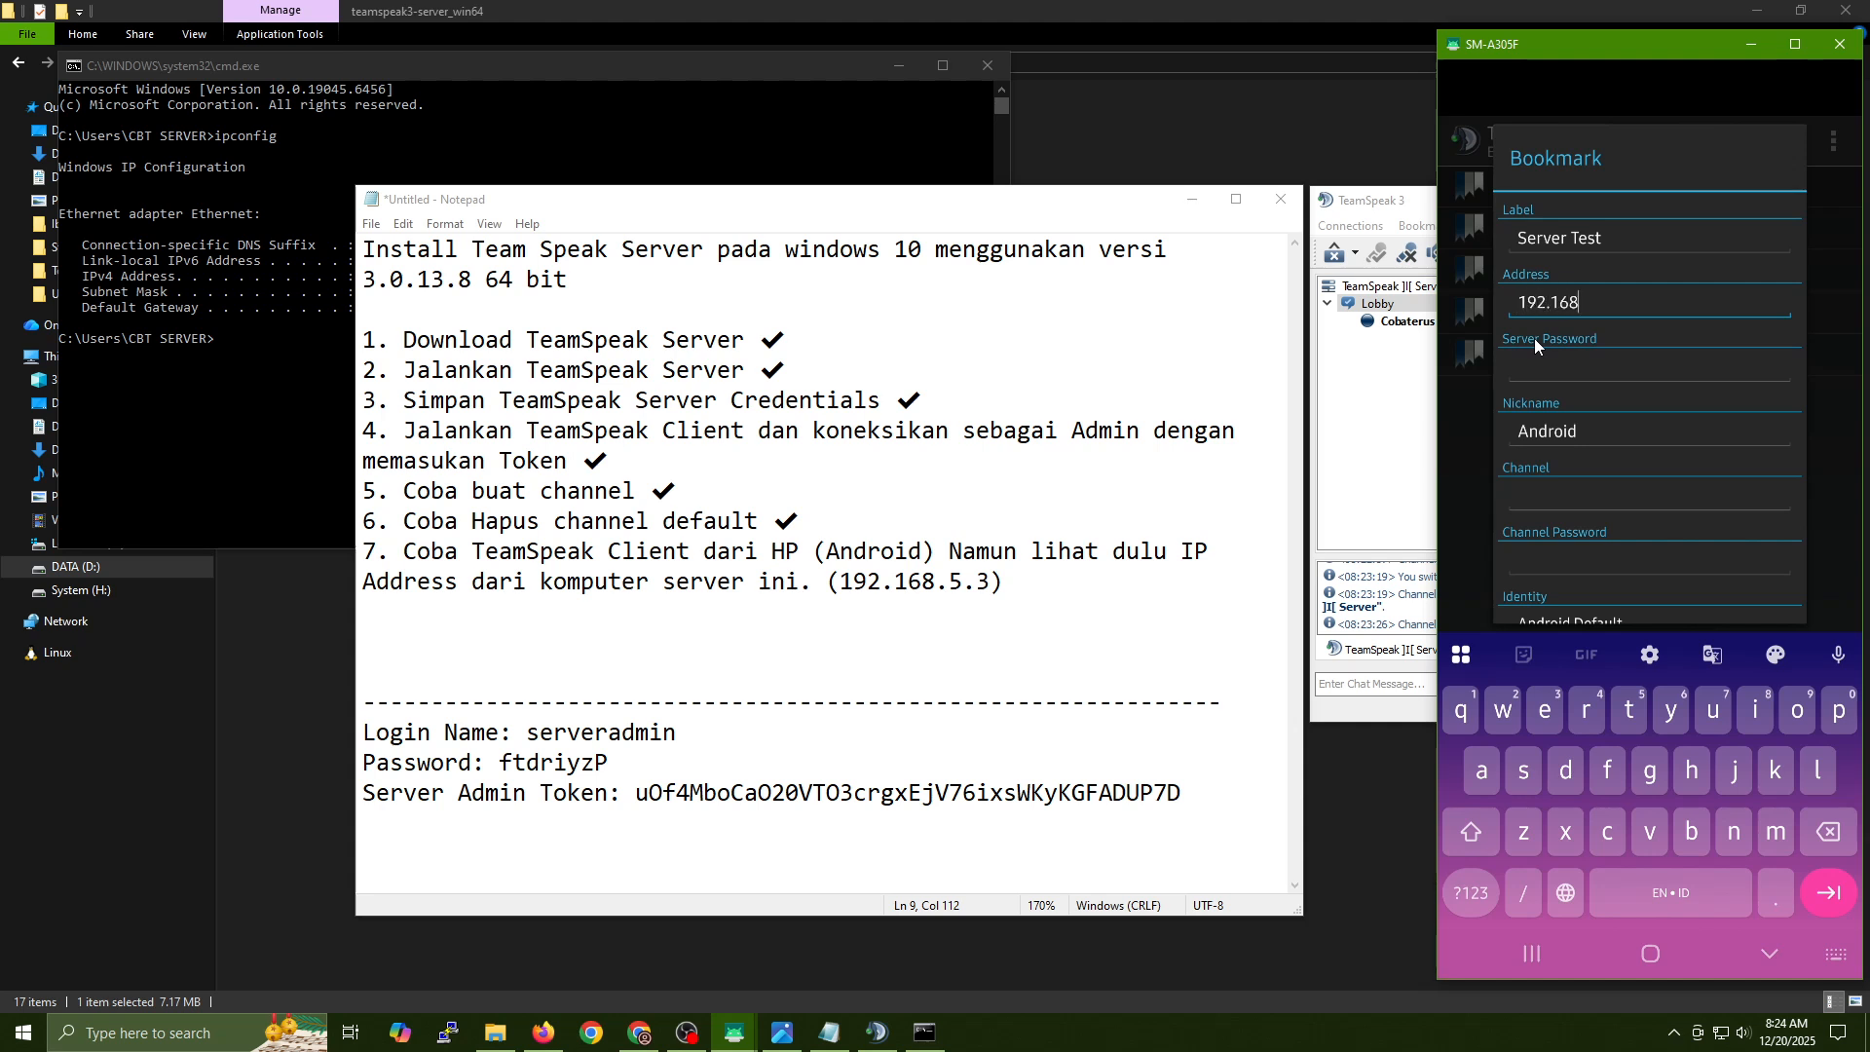
{"action": "type", "text": ".3"}
Change the bookmark's nickname to CL-HP and save the bookmark.
{"action": "left_click", "coordinate": [1599, 429]}
{"action": "key", "text": "BackSpace"}
{"action": "key", "text": "BackSpace"}
{"action": "key", "text": "BackSpace"}
{"action": "key", "text": "BackSpace"}
{"action": "key", "text": "BackSpace"}
{"action": "key", "text": "BackSpace"}
{"action": "key", "text": "BackSpace"}
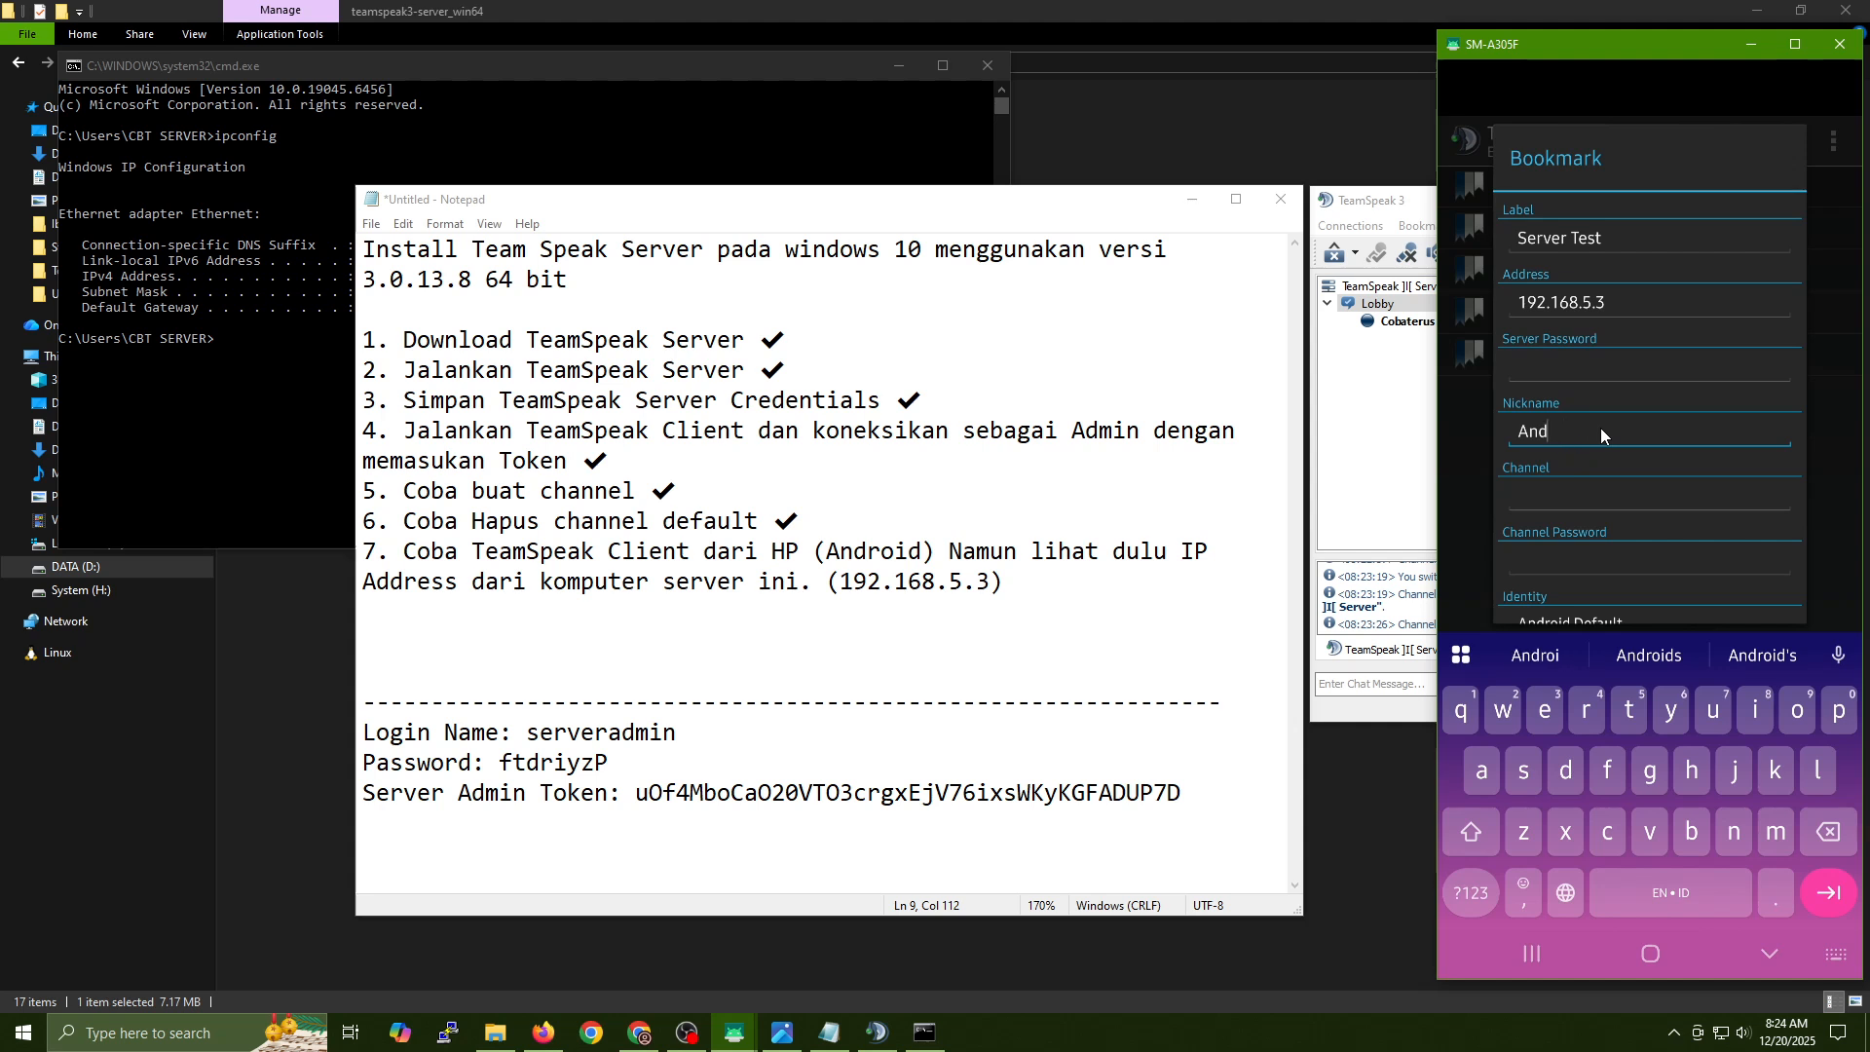
{"action": "type", "text": "CL-"}
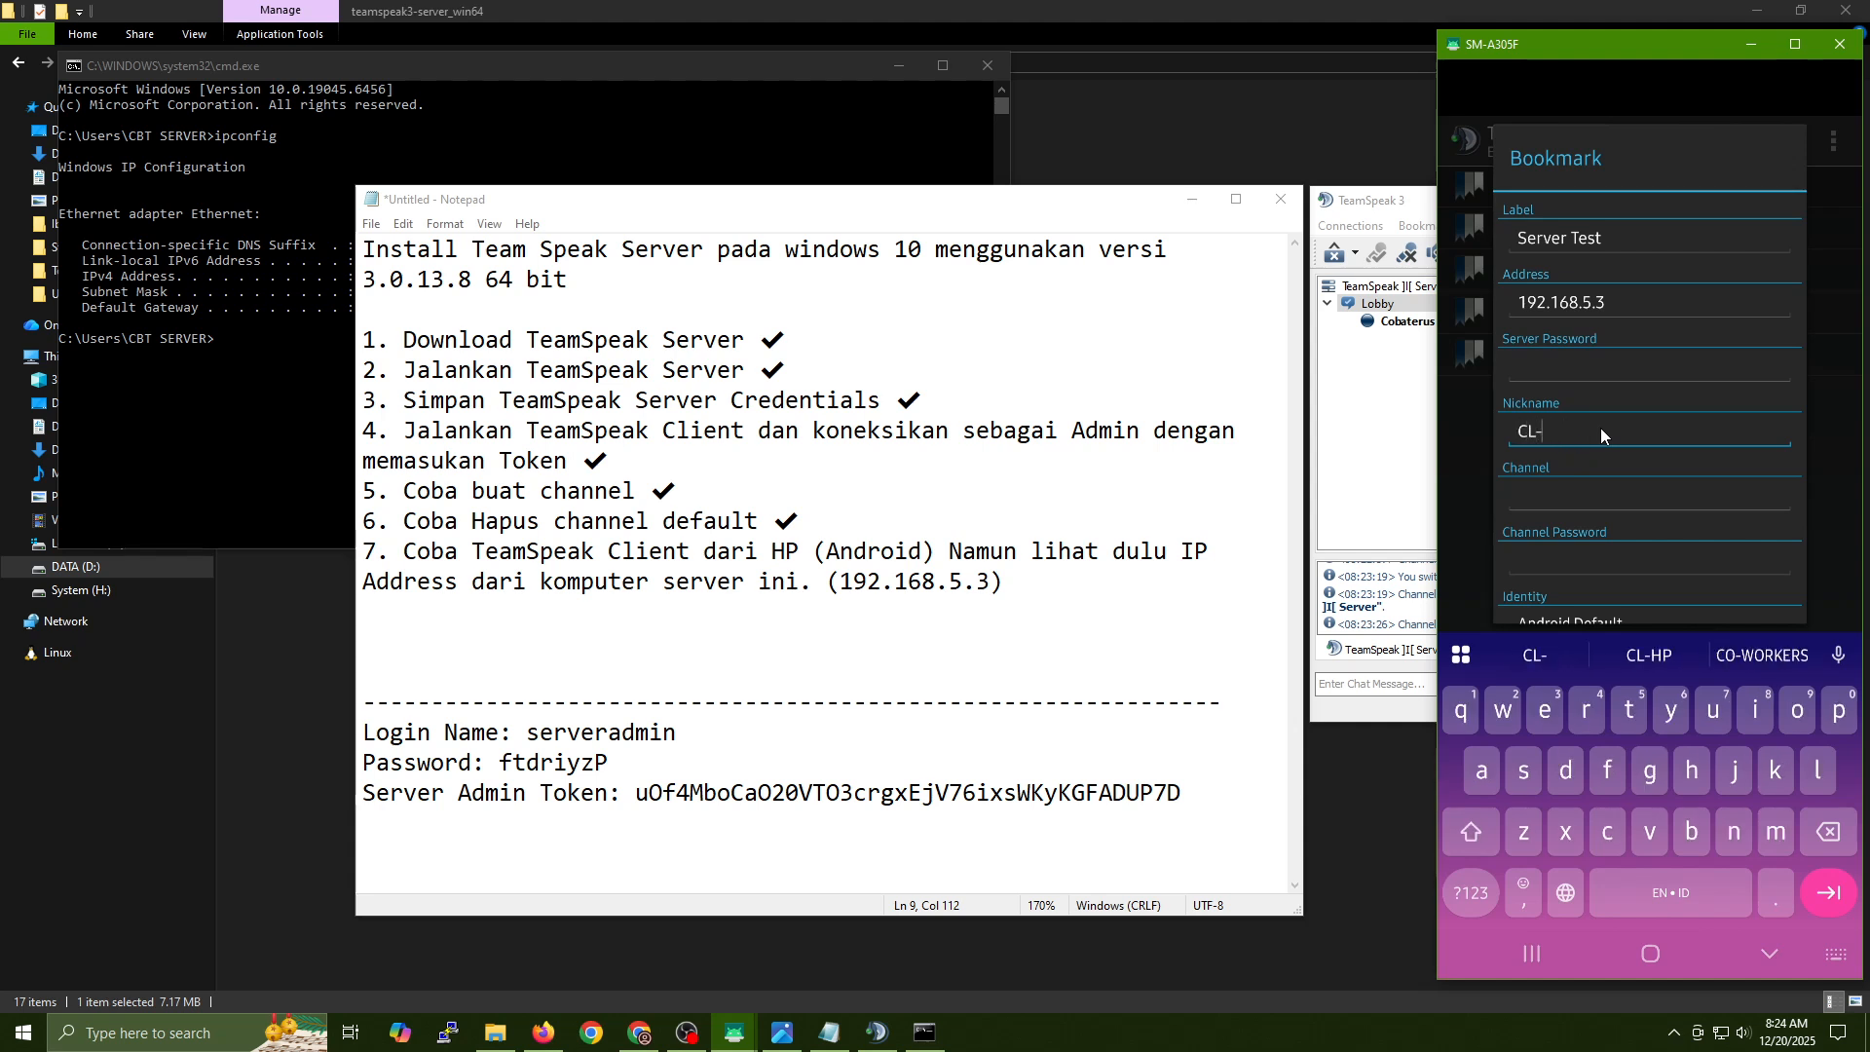
{"action": "type", "text": "HP"}
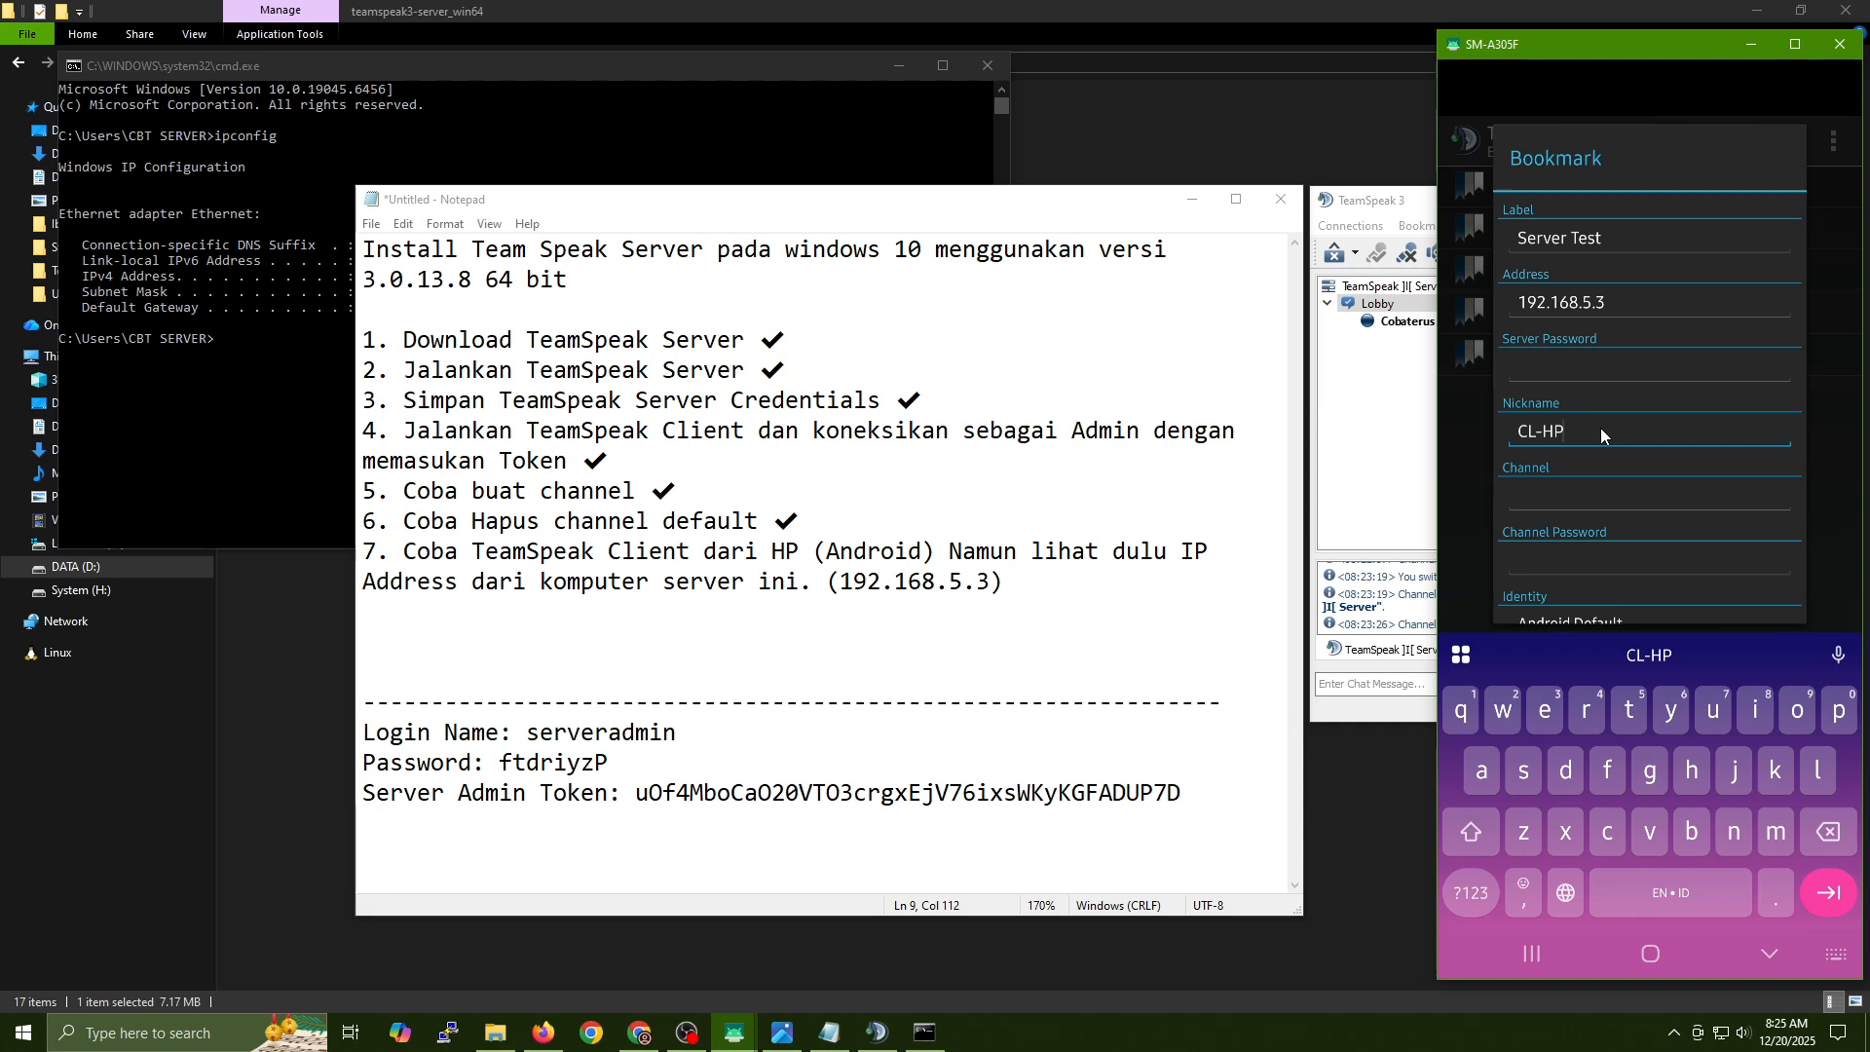
{"action": "scroll", "coordinate": [1572, 431], "scroll_direction": "down", "scroll_amount": 2}
{"action": "left_click", "coordinate": [1644, 599]}
Move the TeamSpeak 3 window clear of the mirrored phone, then connect the phone through the Server Test bookmark and try its talk control.
{"action": "left_click_drag", "start_coordinate": [1365, 201], "coordinate": [908, 179]}
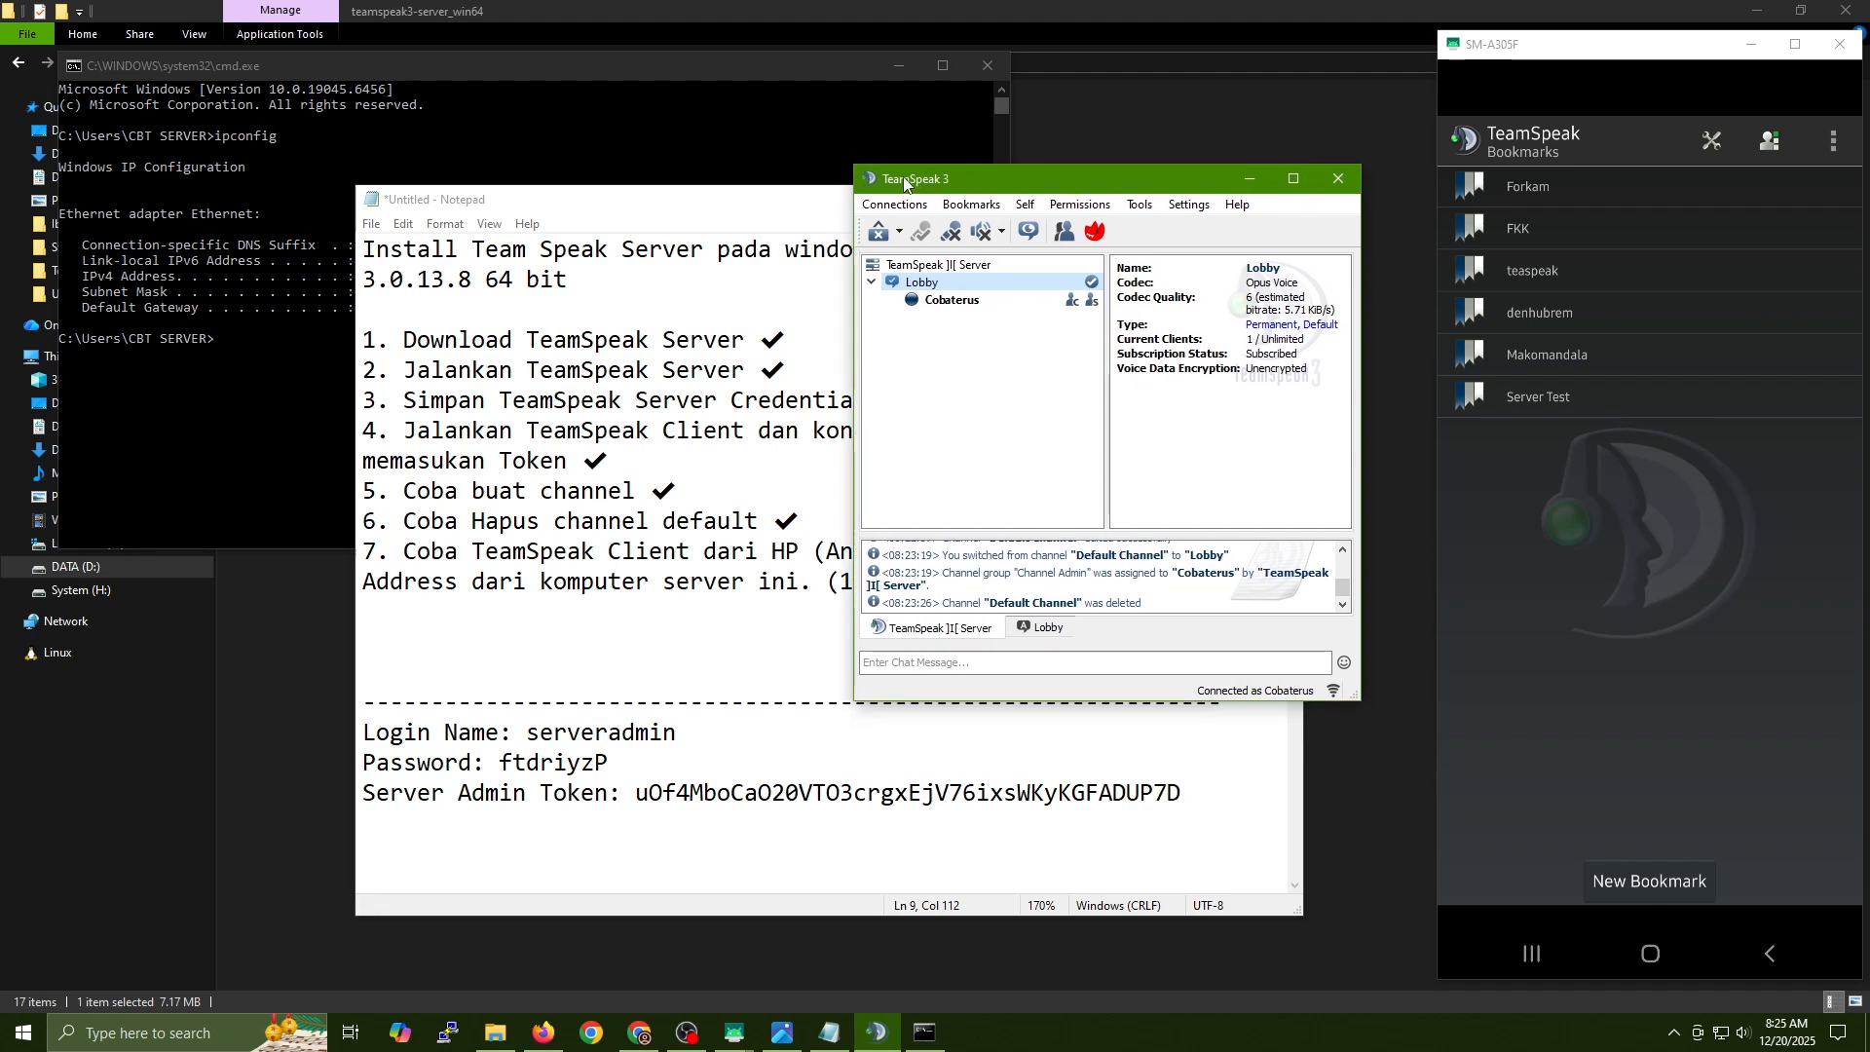
{"action": "left_click", "coordinate": [1530, 401]}
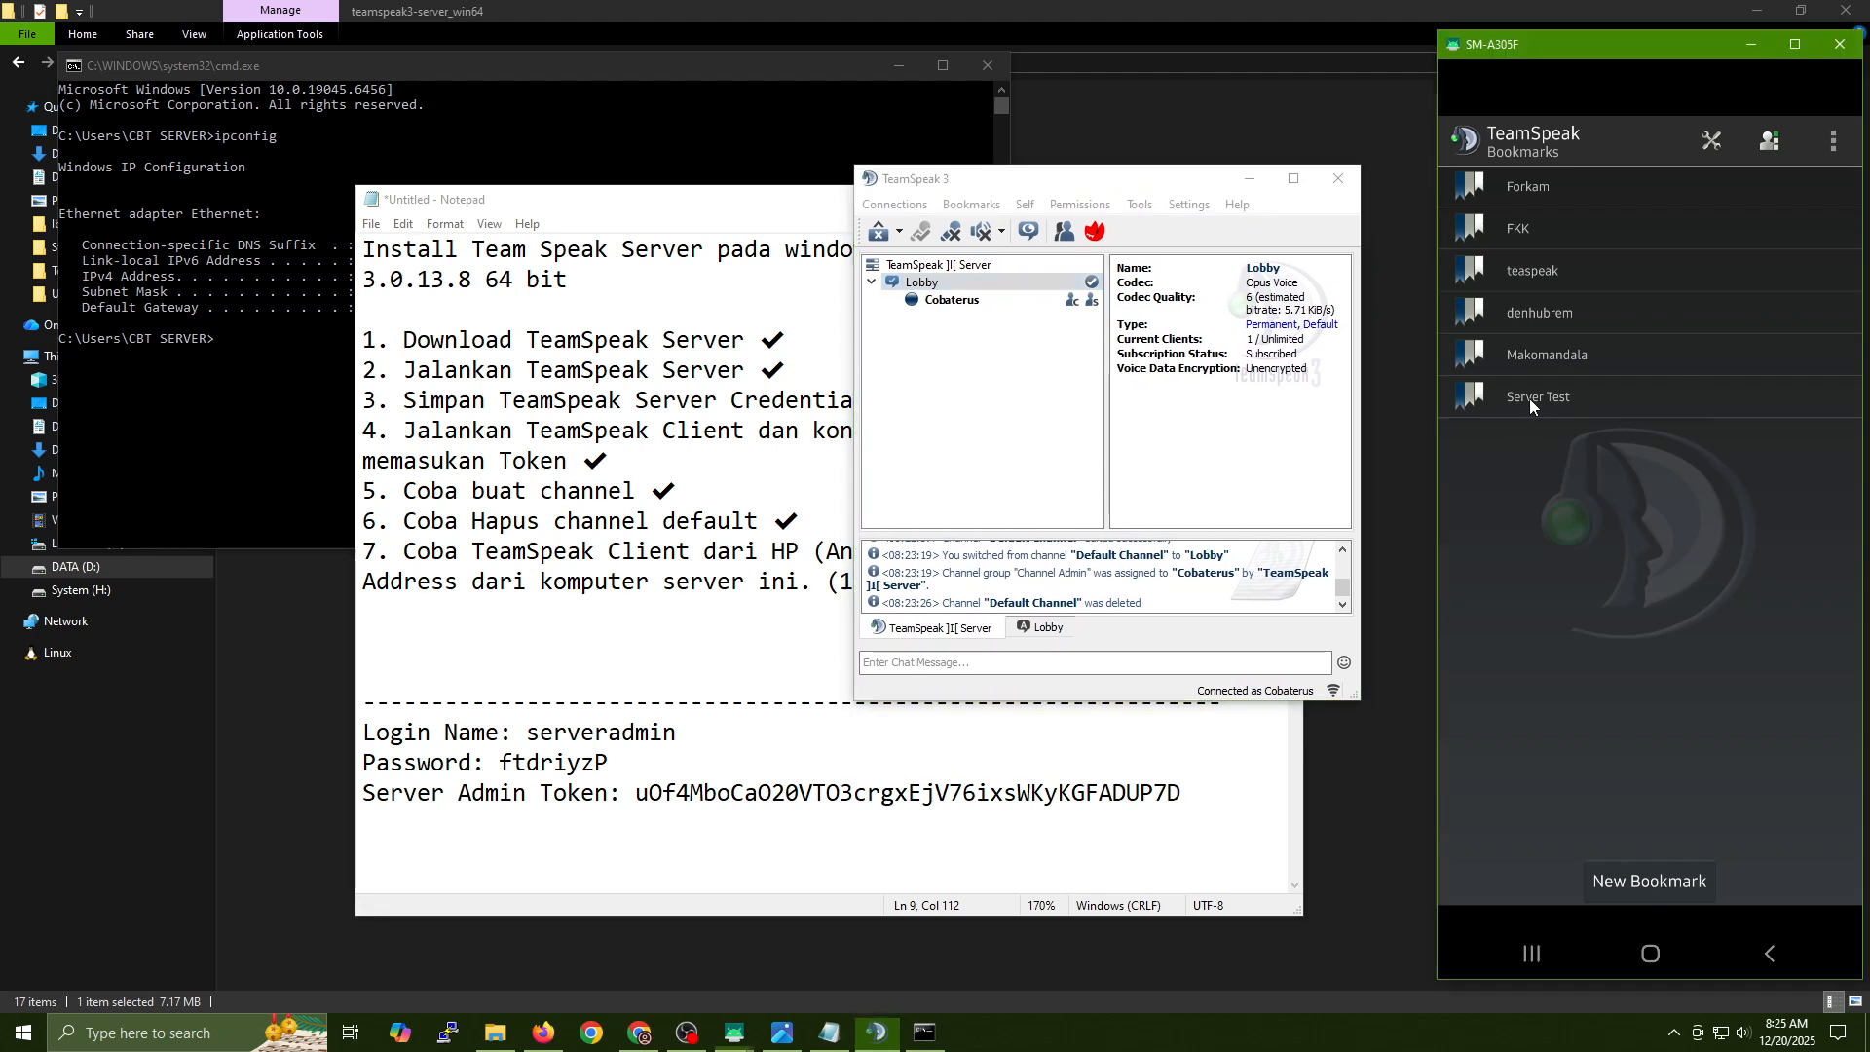
{"action": "left_click", "coordinate": [1530, 399]}
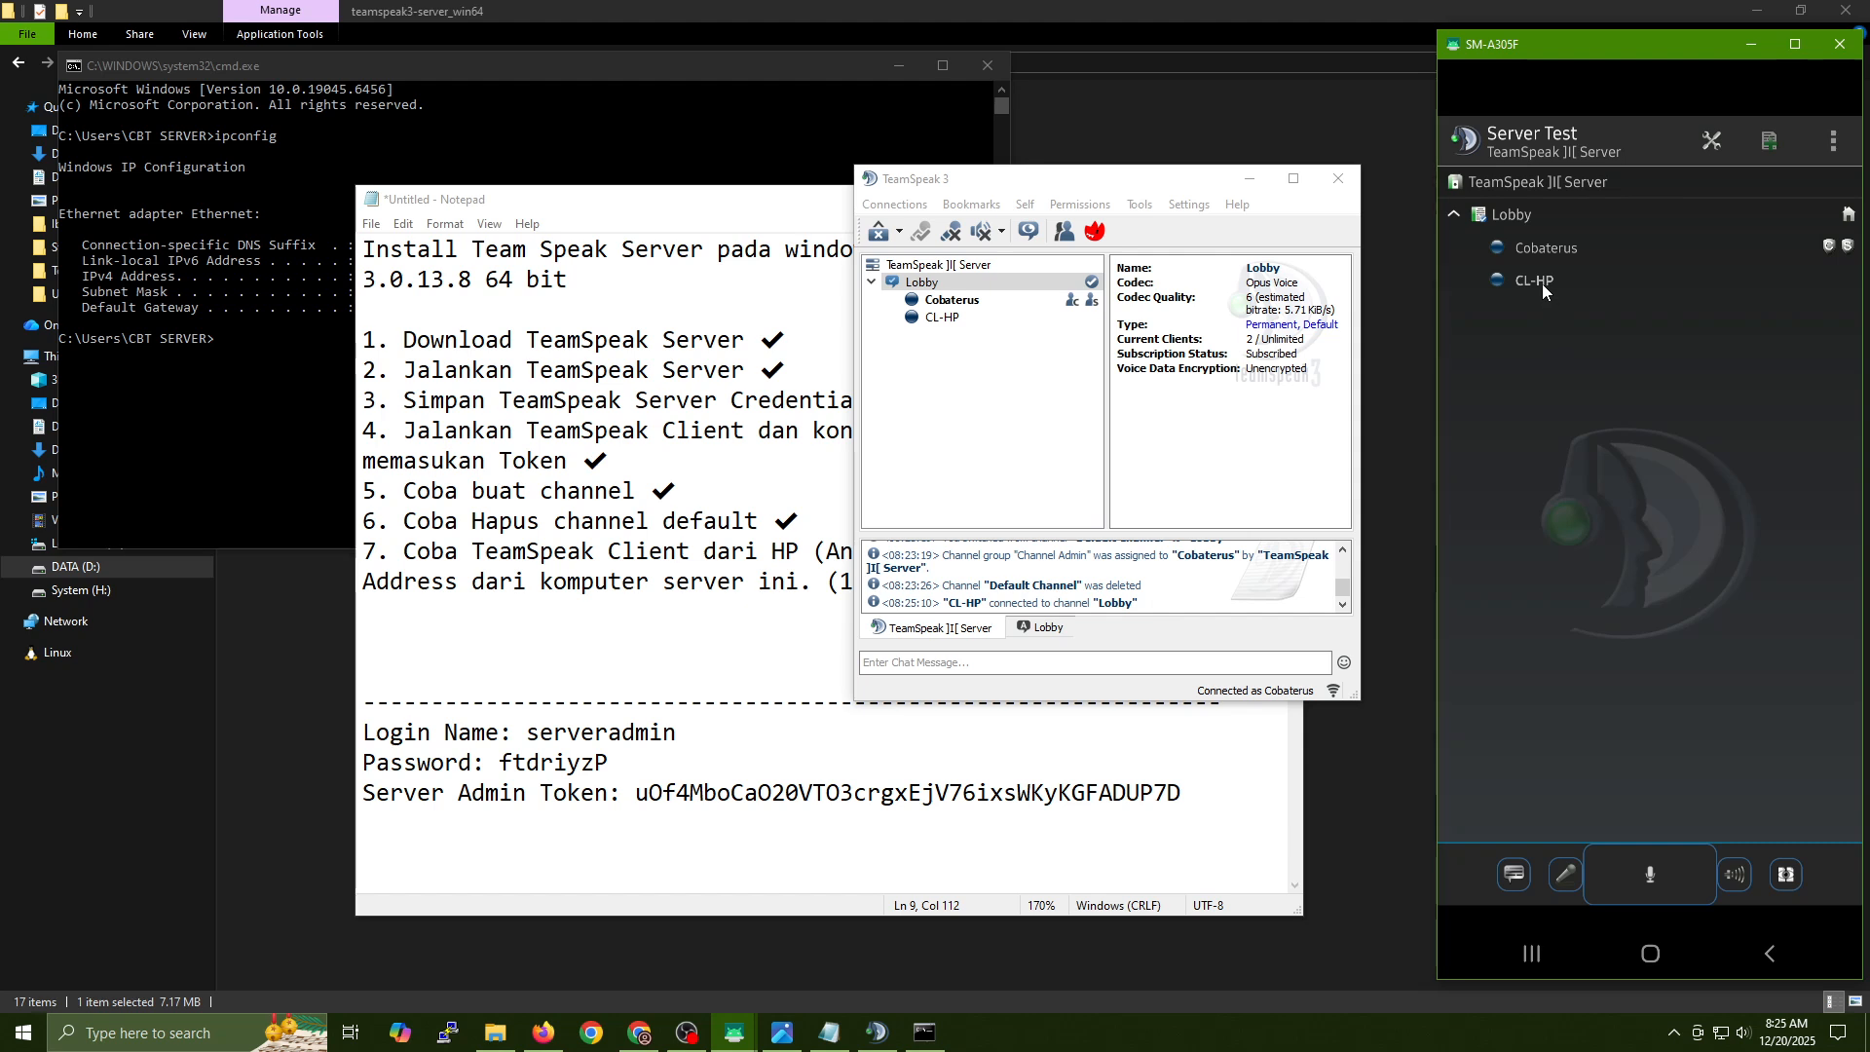
{"action": "left_click", "coordinate": [1676, 870]}
{"action": "left_click", "coordinate": [955, 363]}
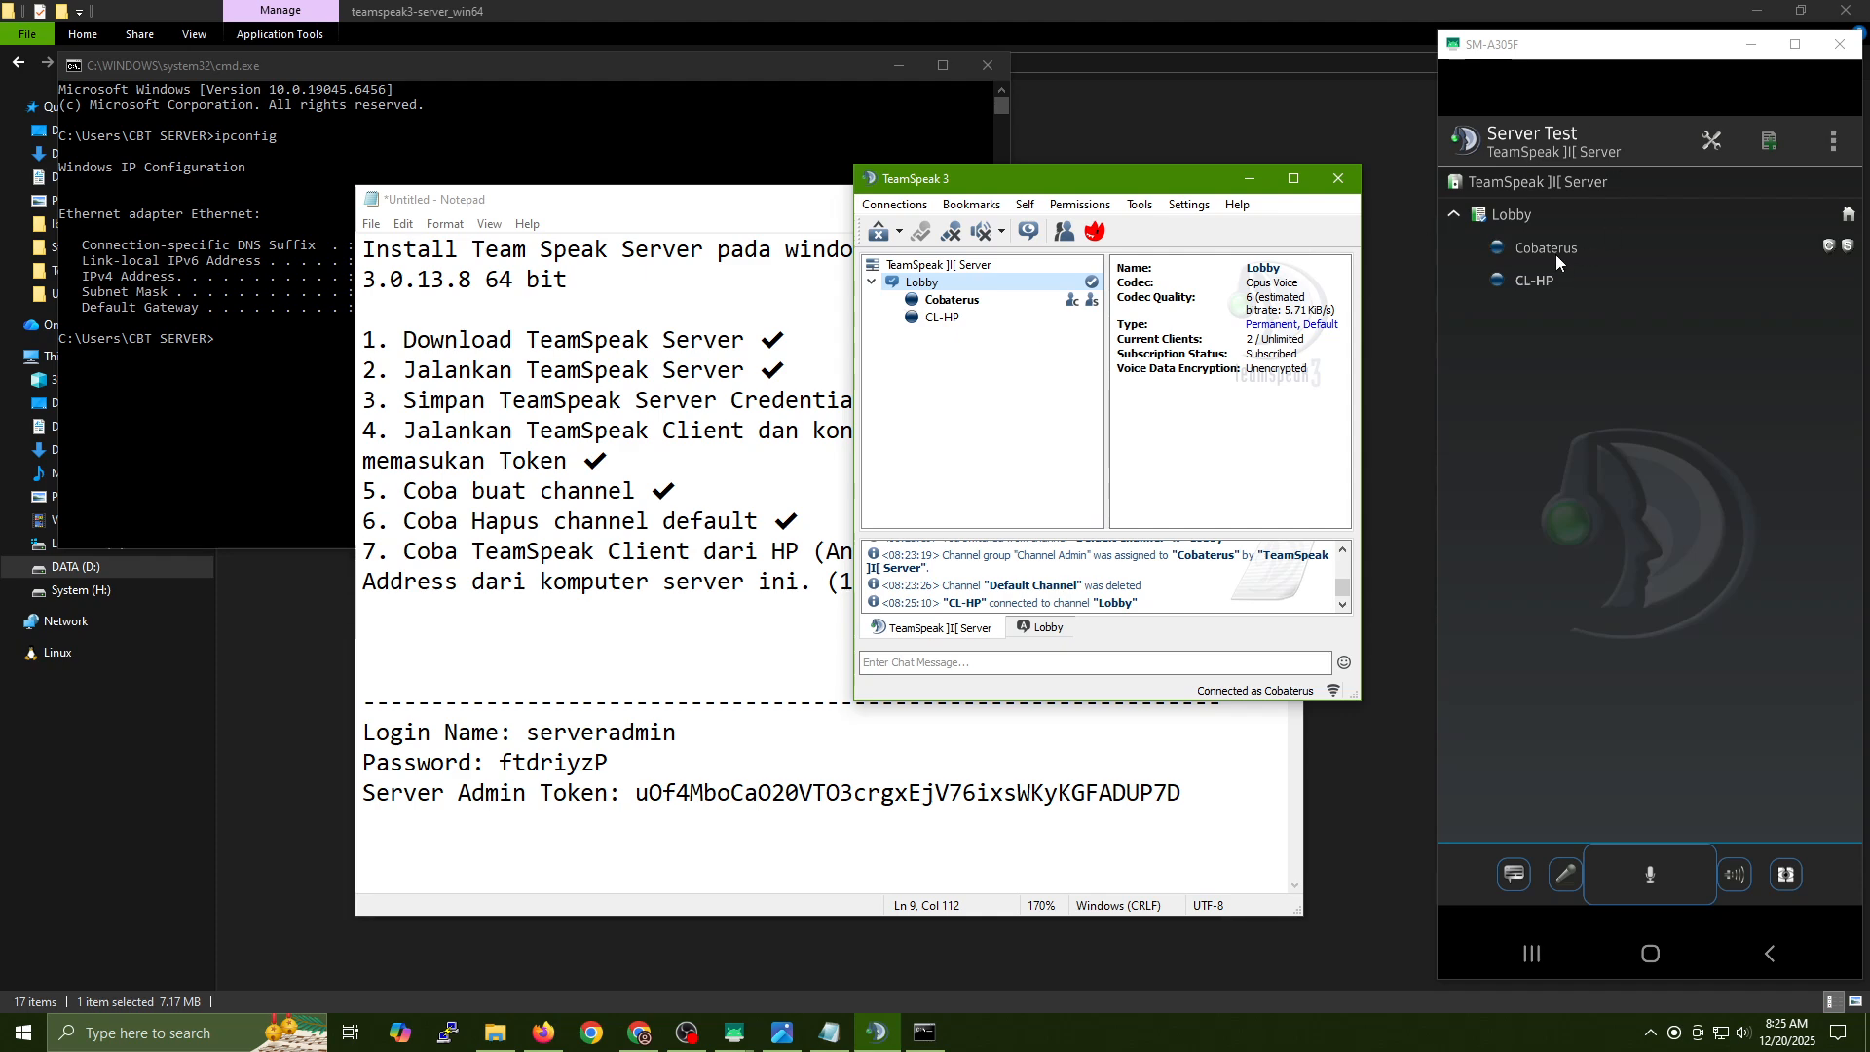
In the note, copy item 6's check mark to the end of item 7.
{"action": "left_click", "coordinate": [724, 619]}
{"action": "left_click", "coordinate": [1039, 581]}
{"action": "left_click_drag", "start_coordinate": [809, 526], "coordinate": [782, 521]}
{"action": "key", "text": "ctrl+c"}
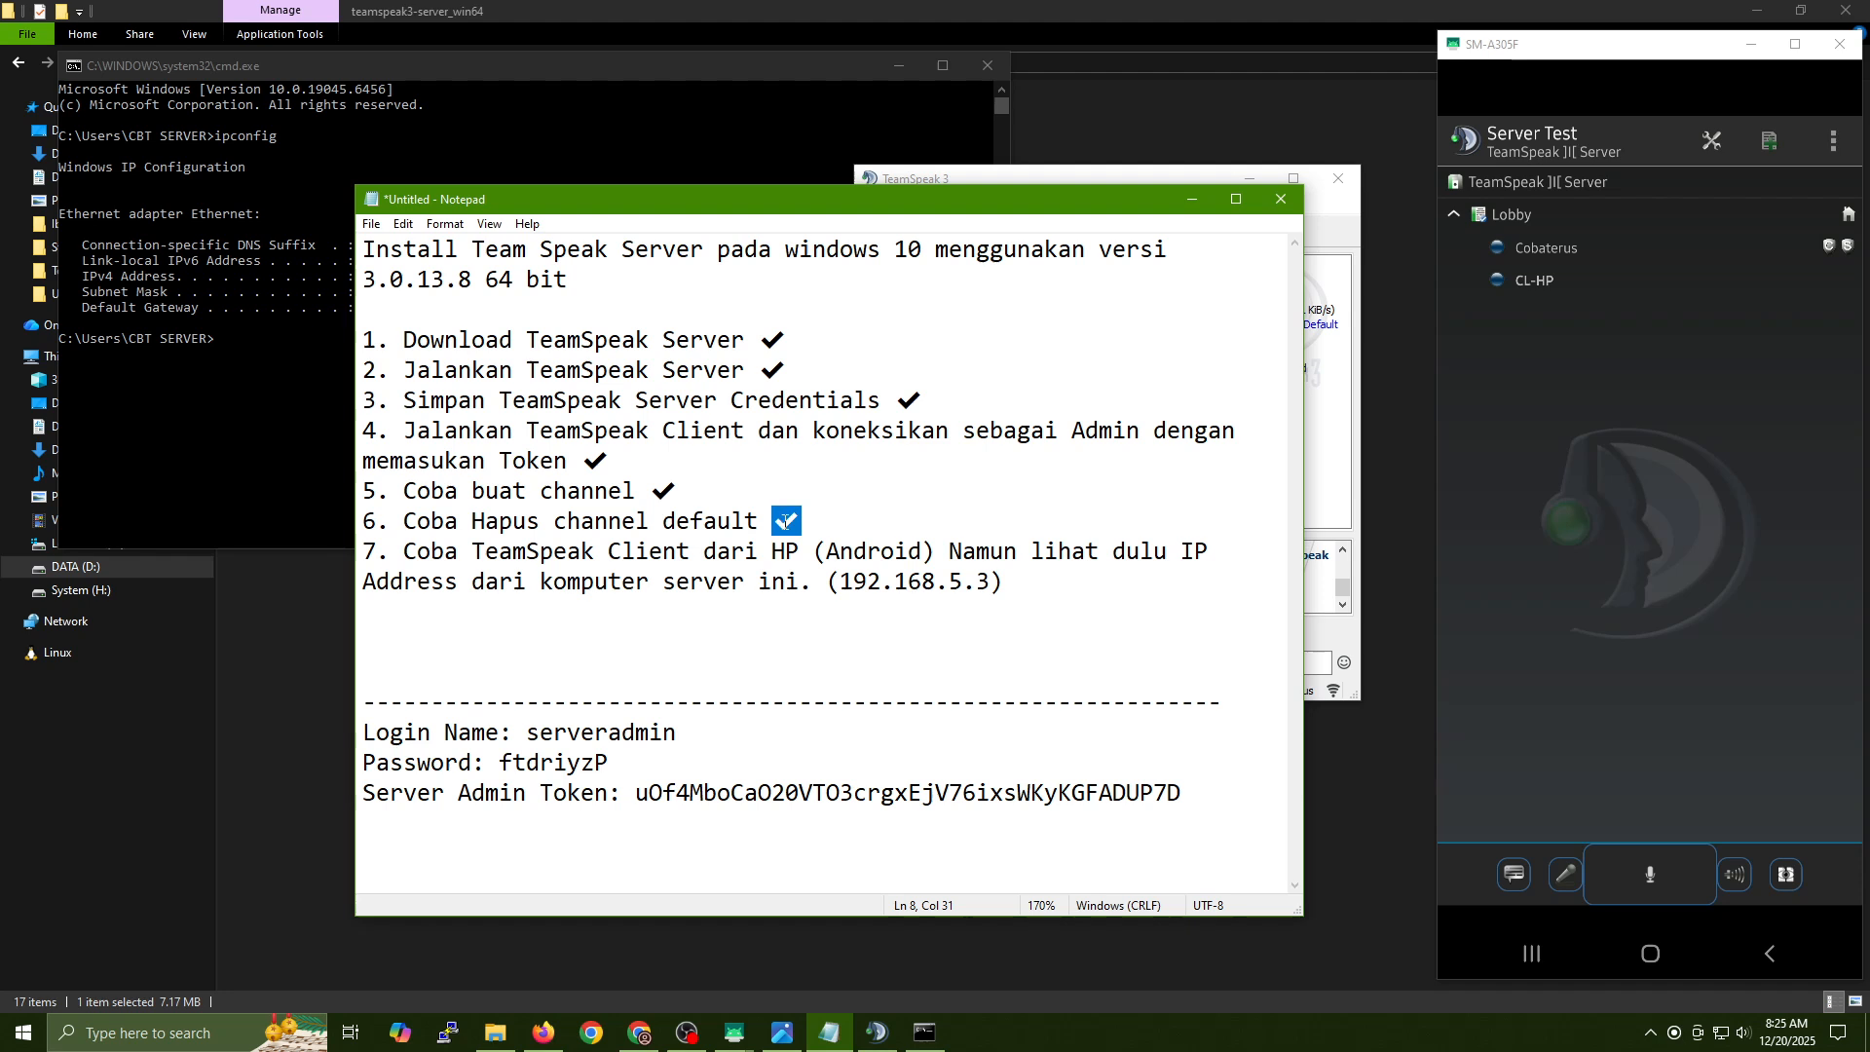
{"action": "left_click", "coordinate": [1096, 586]}
{"action": "key", "text": "ctrl+v"}
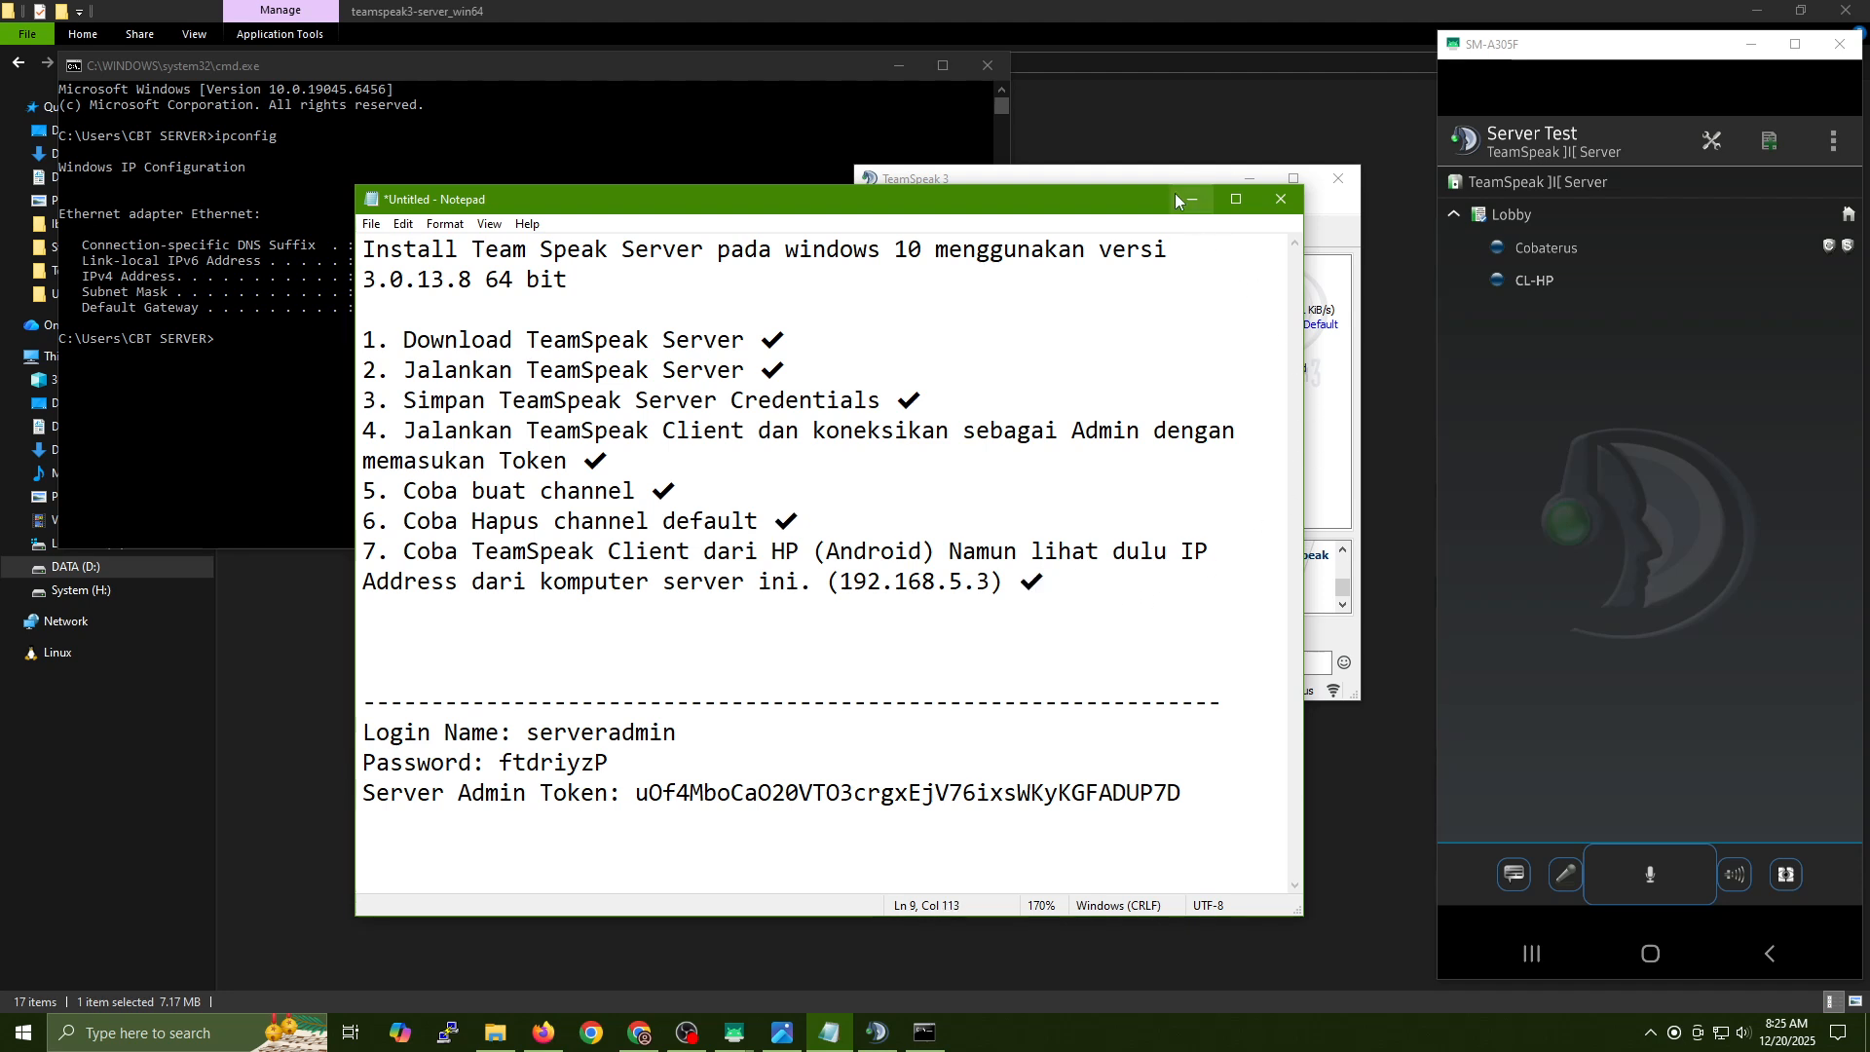
After checking the connected clients in TeamSpeak 3, add the line "8. Server berhasil di install dan di pergunakan." to the note.
{"action": "left_click", "coordinate": [1062, 179]}
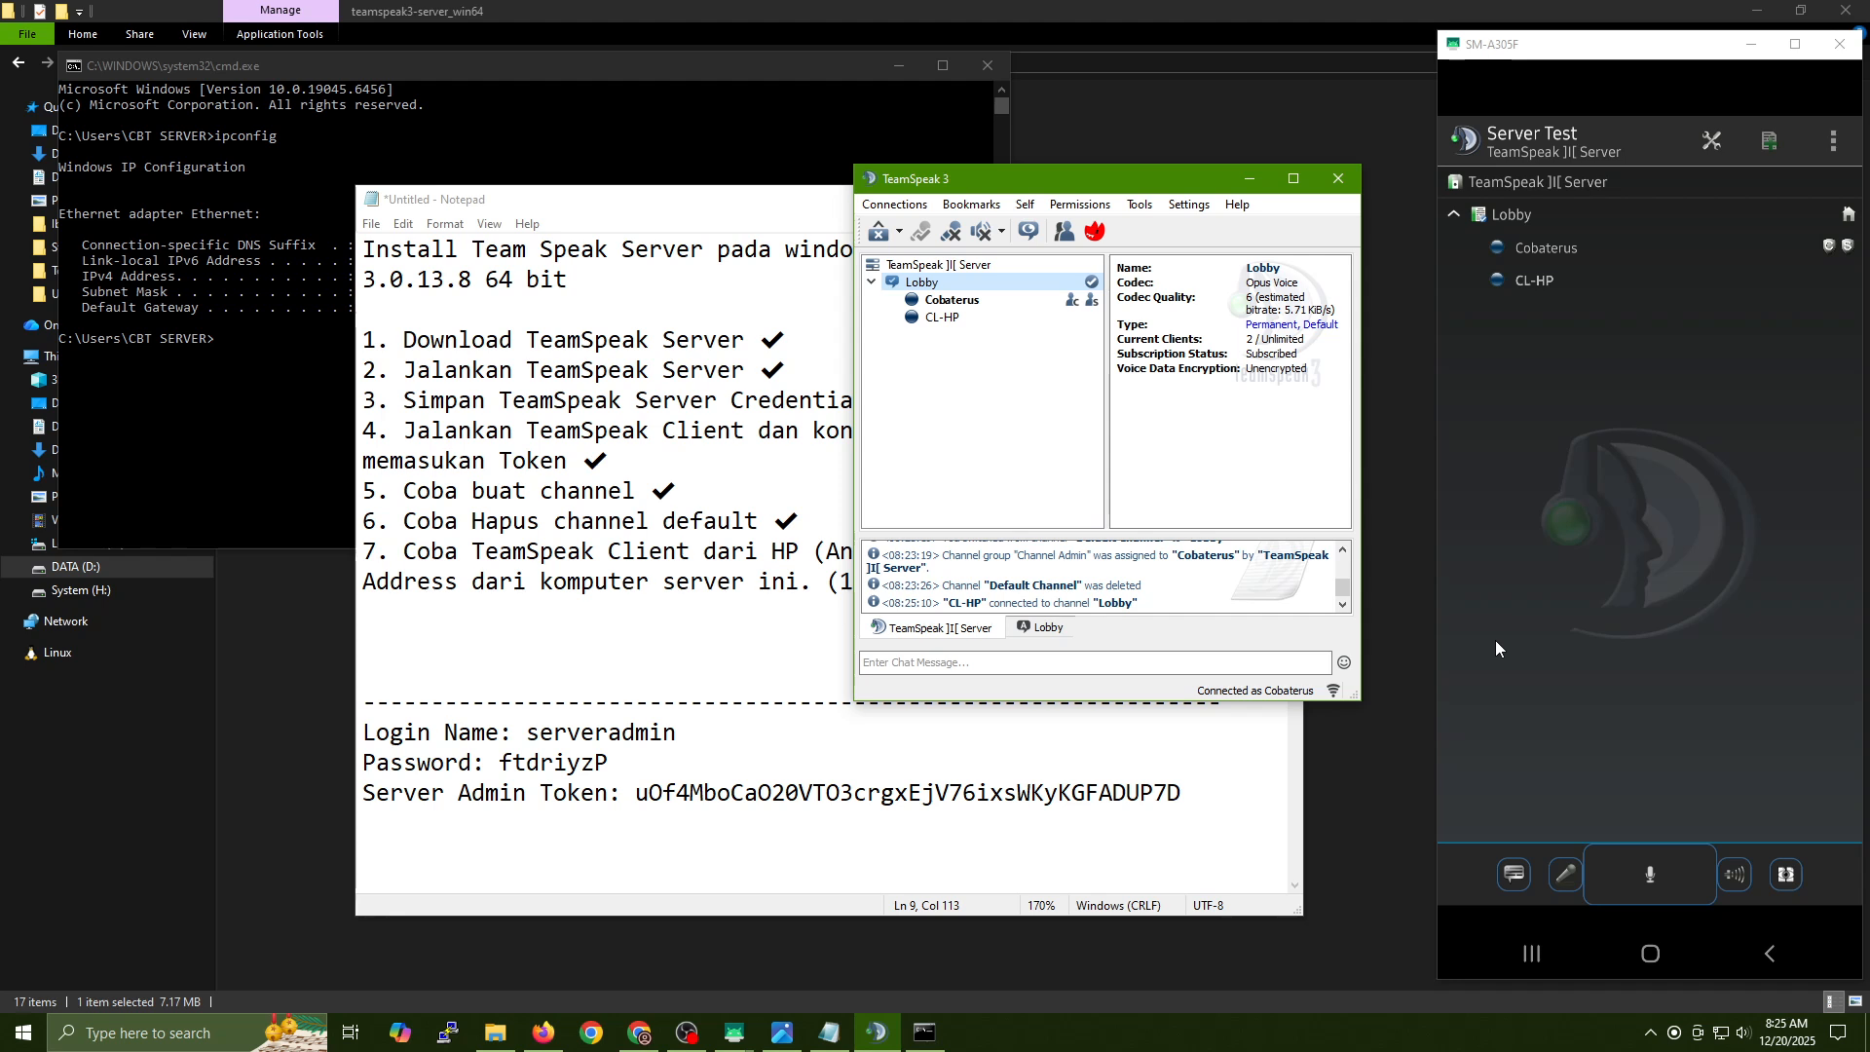
{"action": "left_click", "coordinate": [826, 615]}
{"action": "left_click", "coordinate": [1077, 591]}
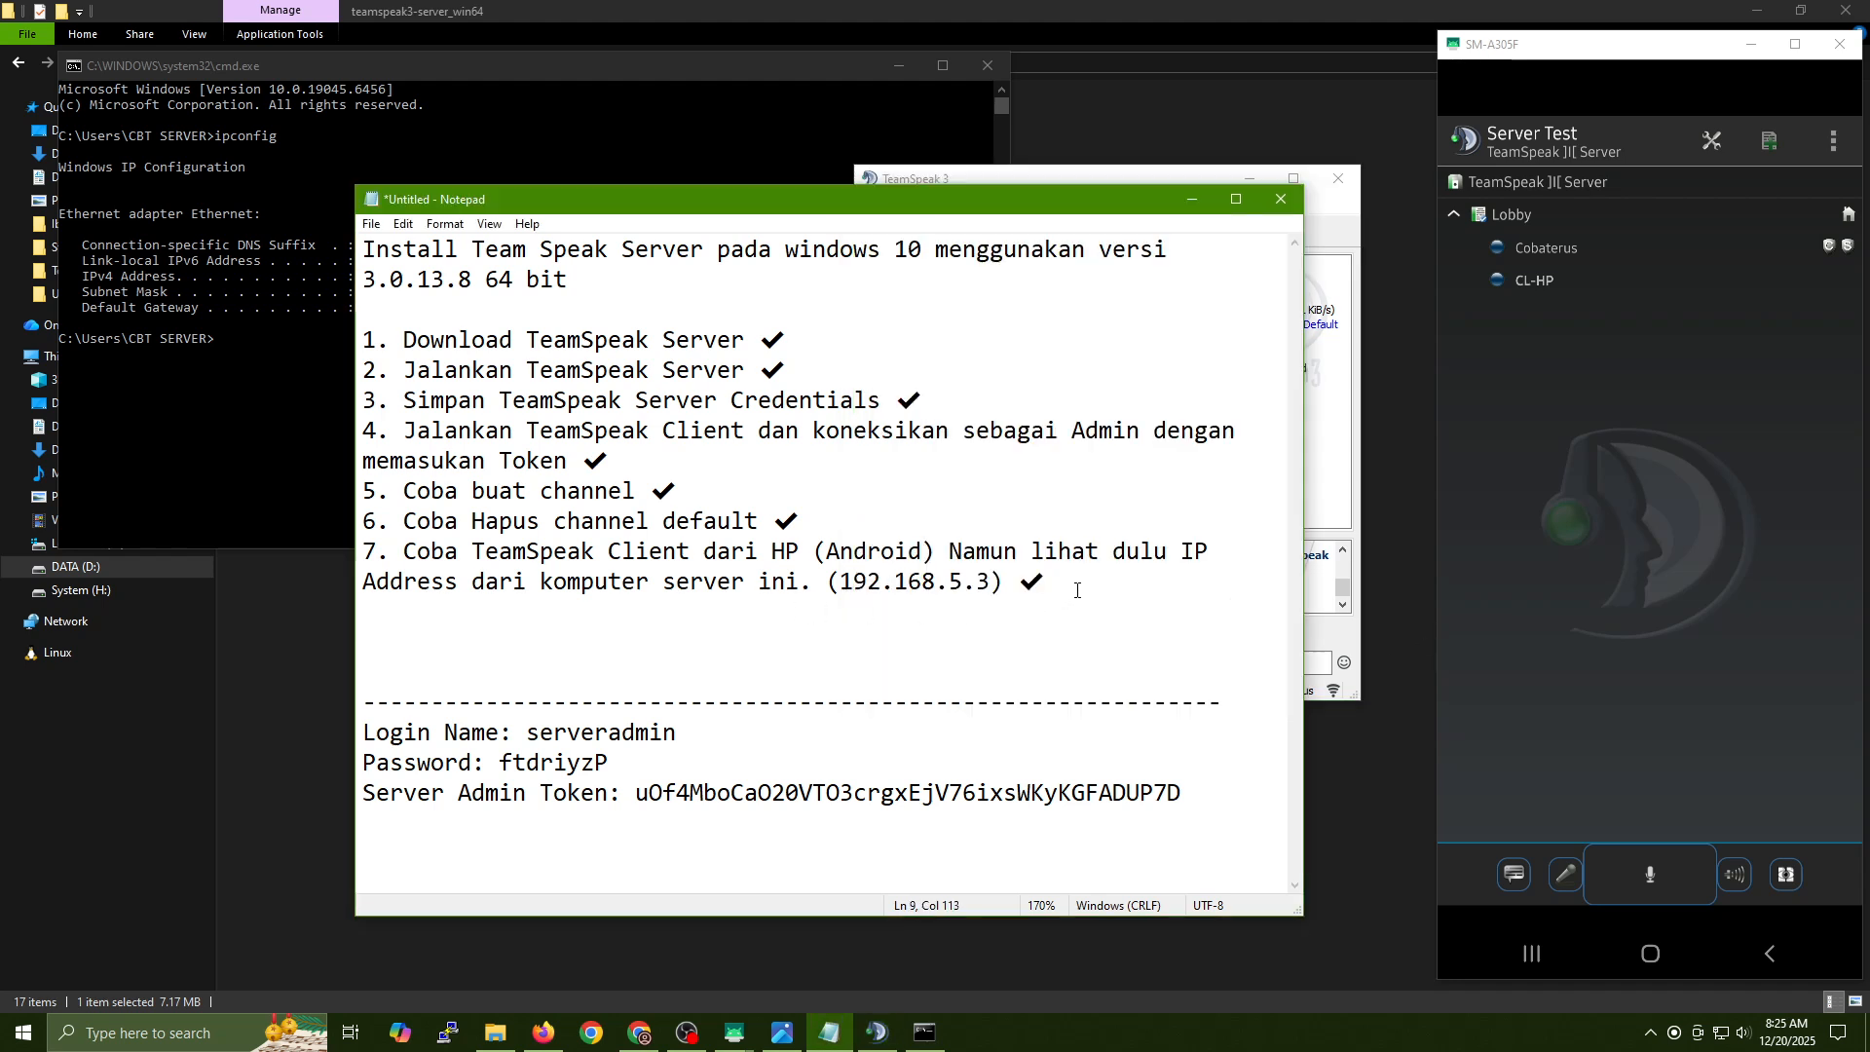
{"action": "key", "text": "Return"}
{"action": "type", "text": "8"}
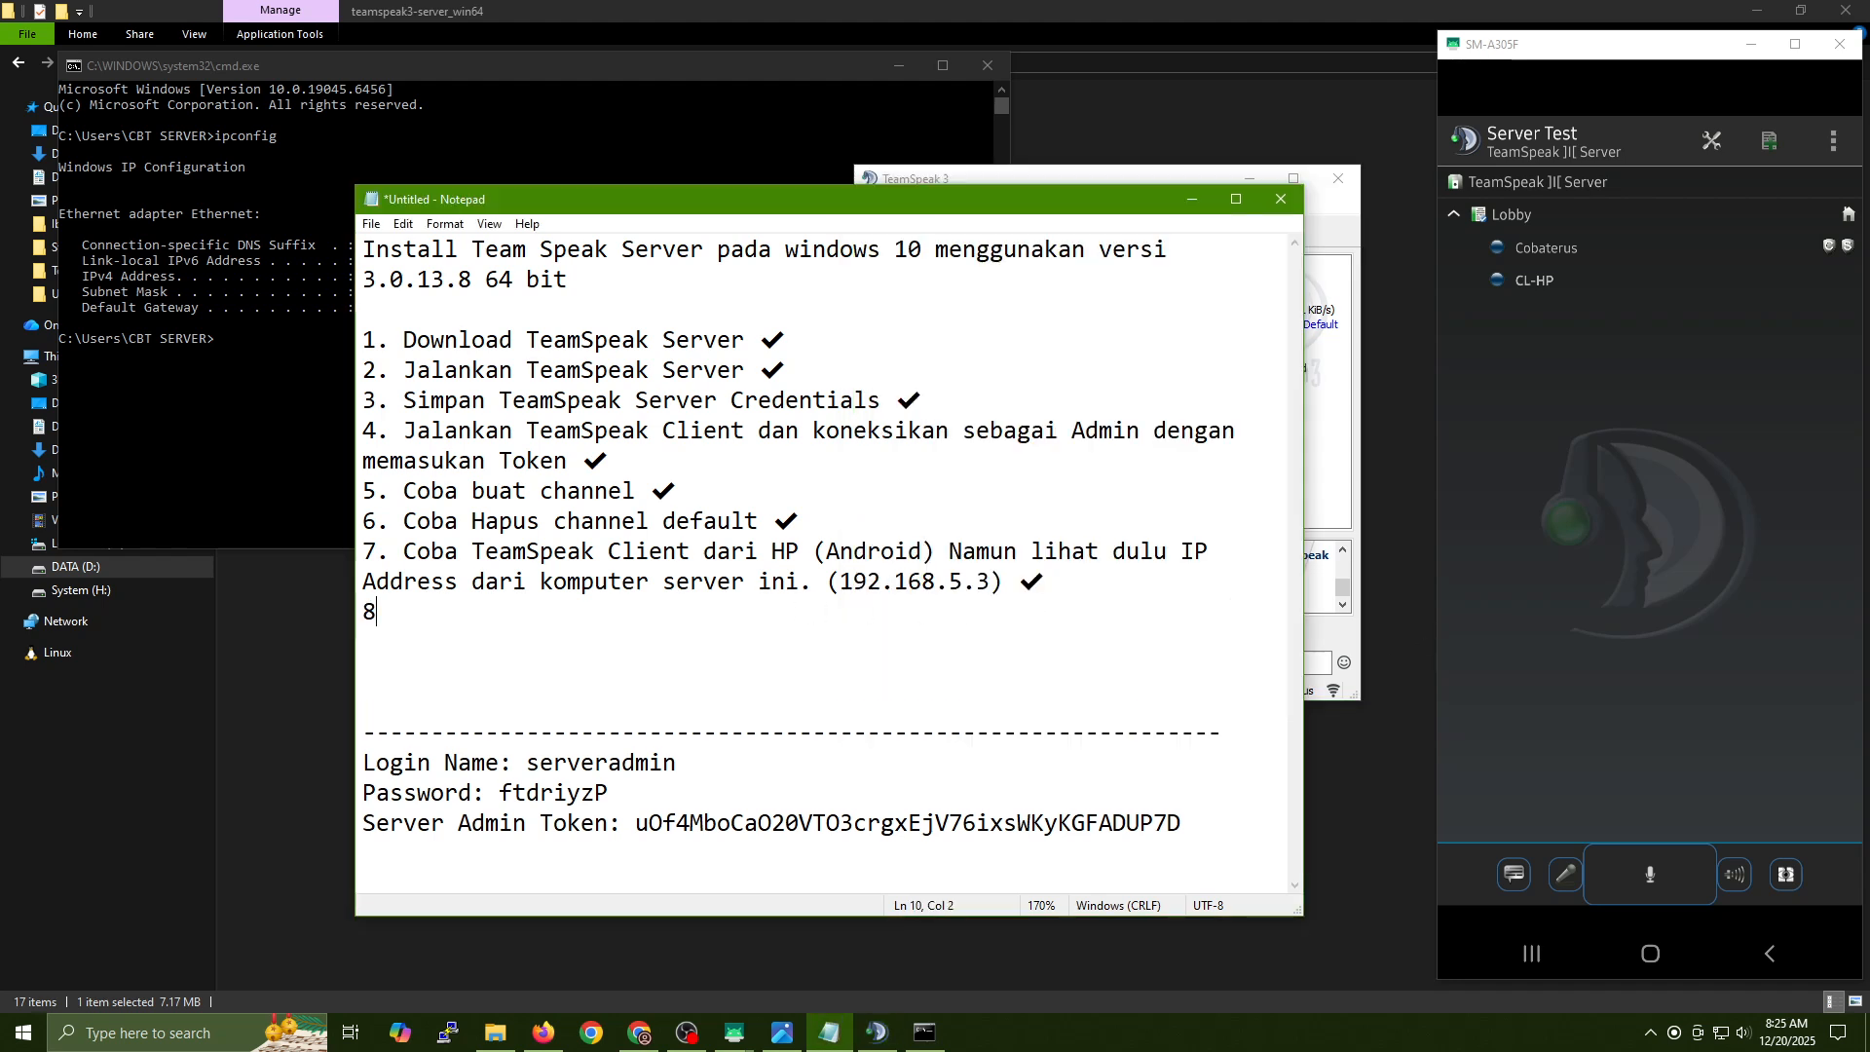
{"action": "type", "text": ". Server berhasi"}
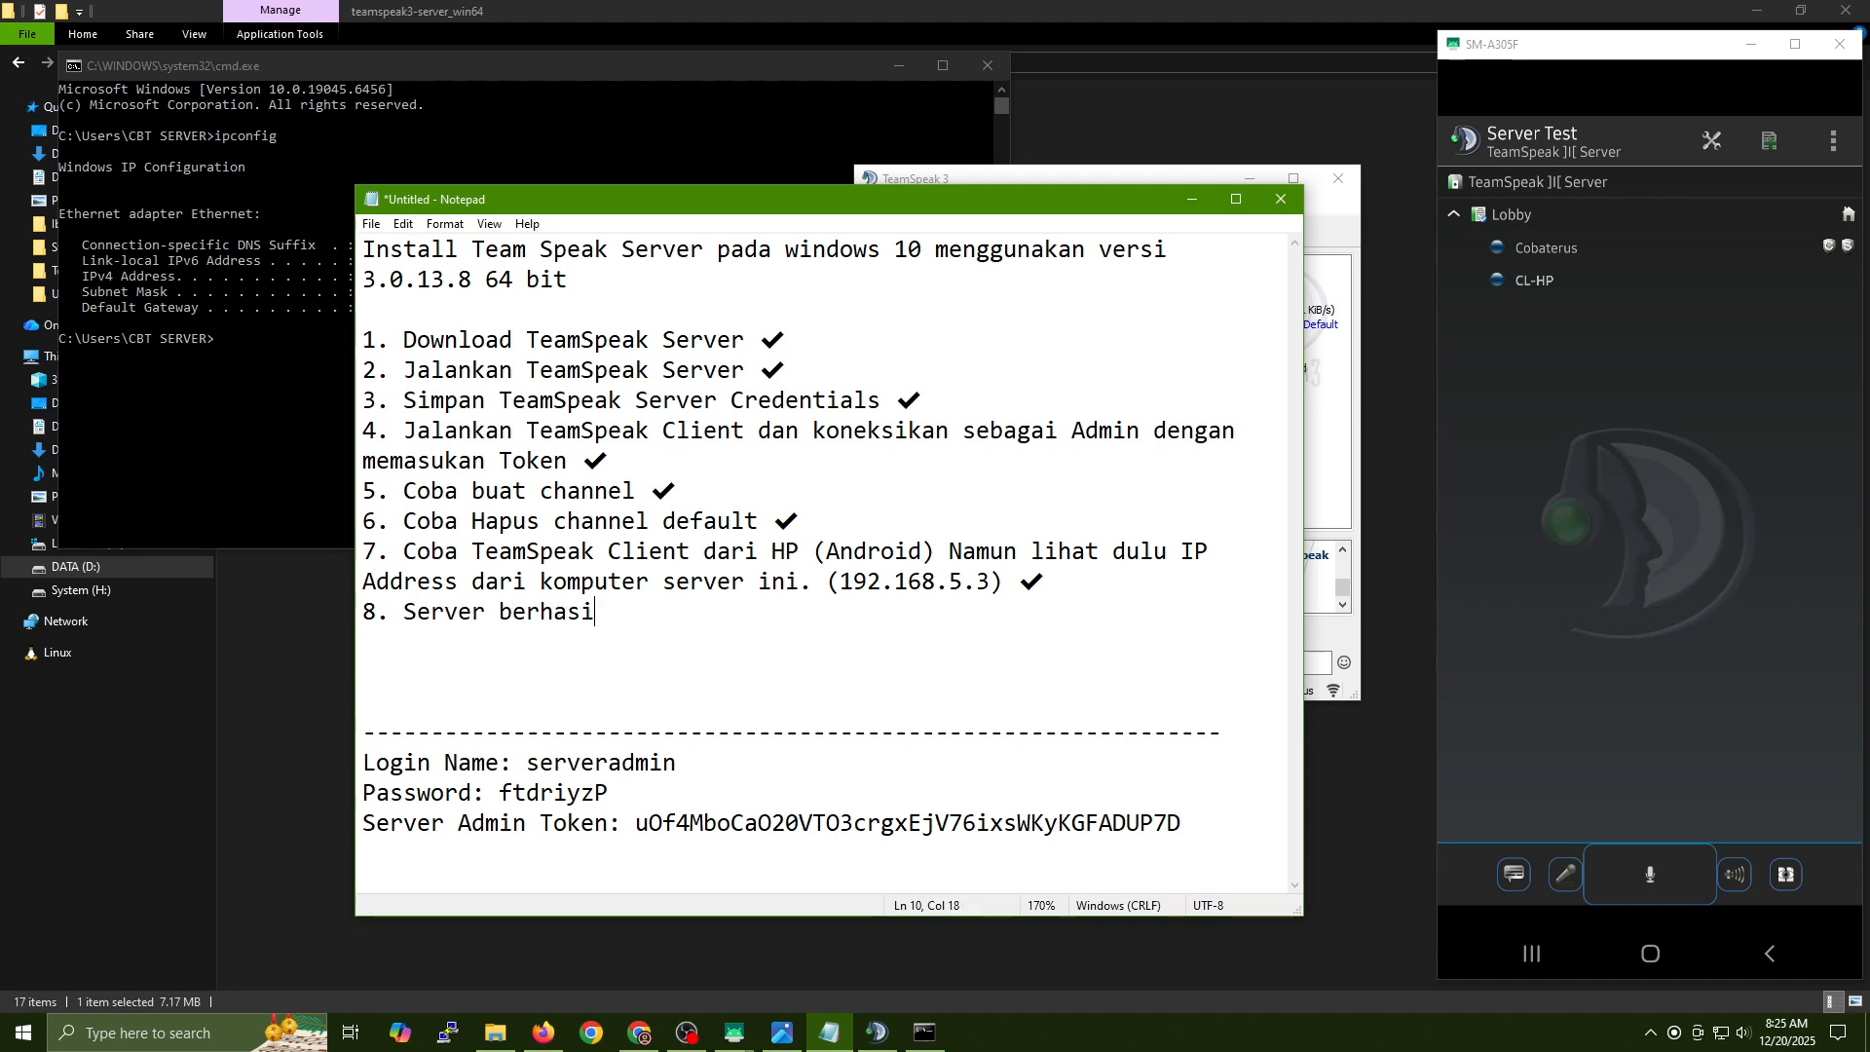
{"action": "type", "text": "l di install dan di per"}
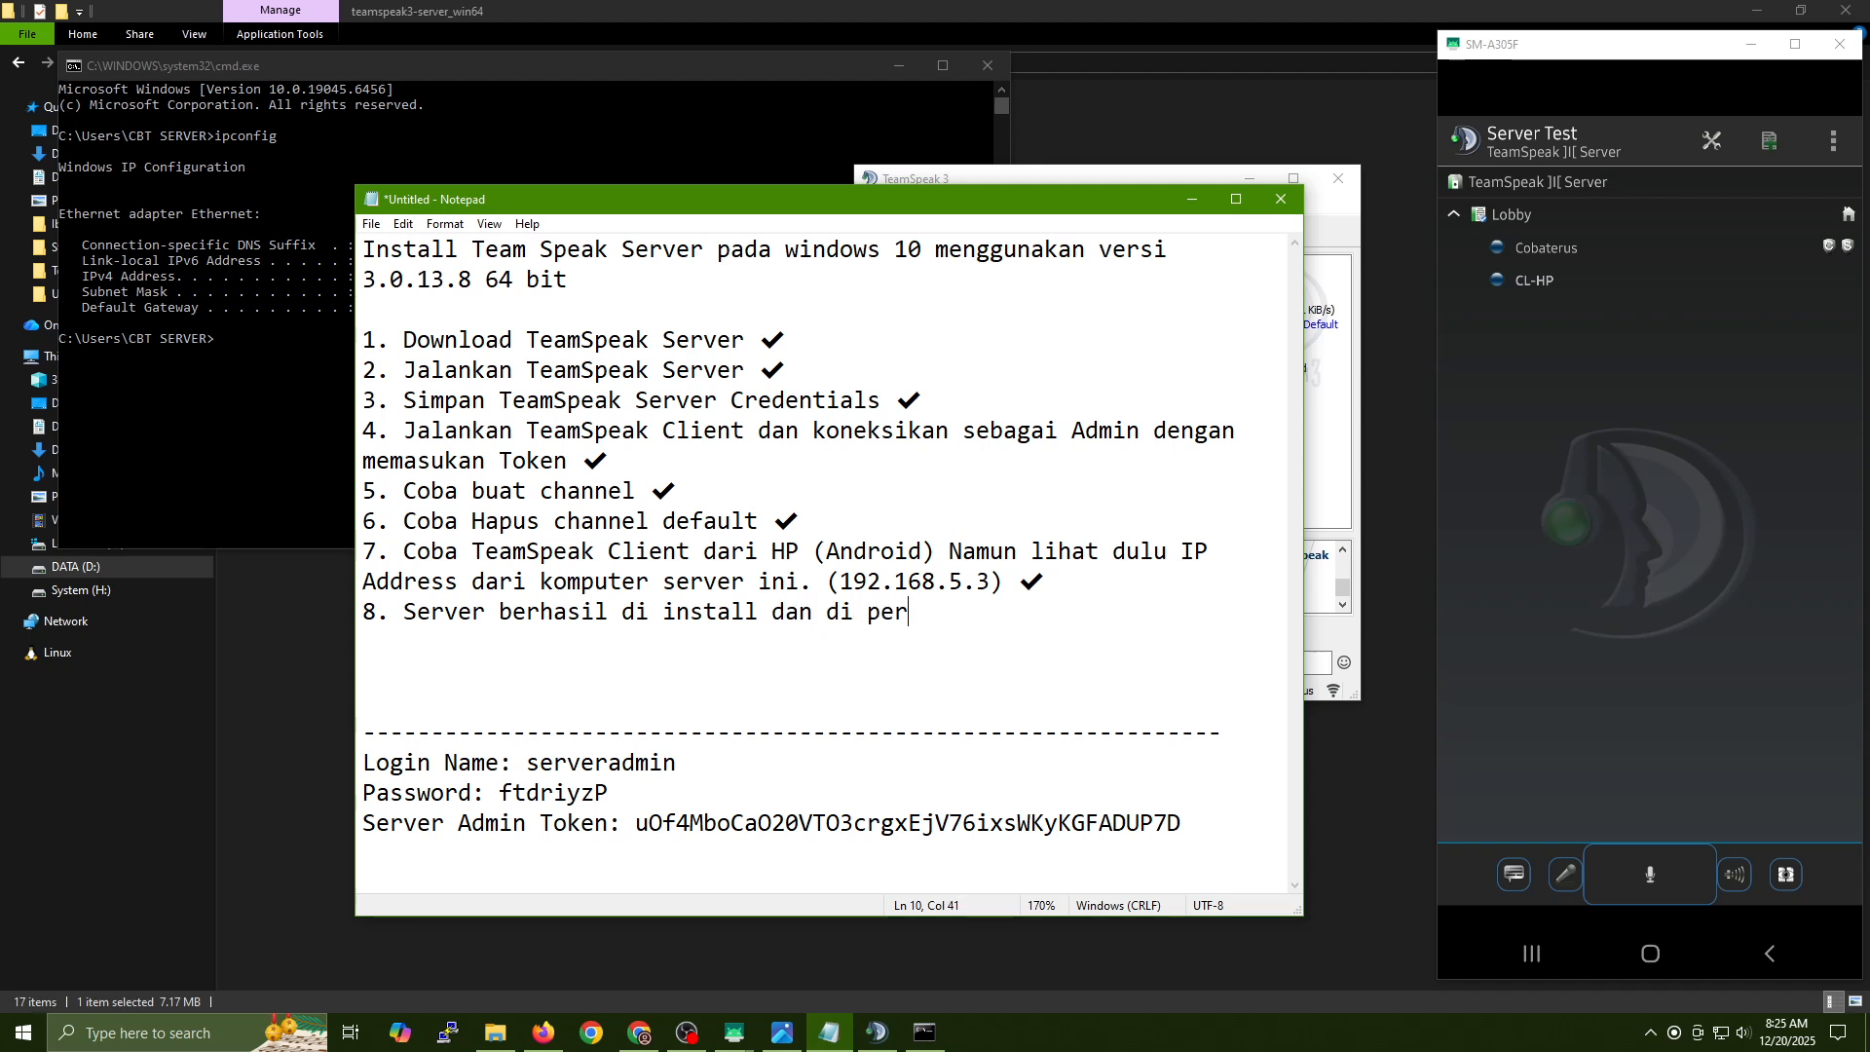
{"action": "type", "text": "gunakan"}
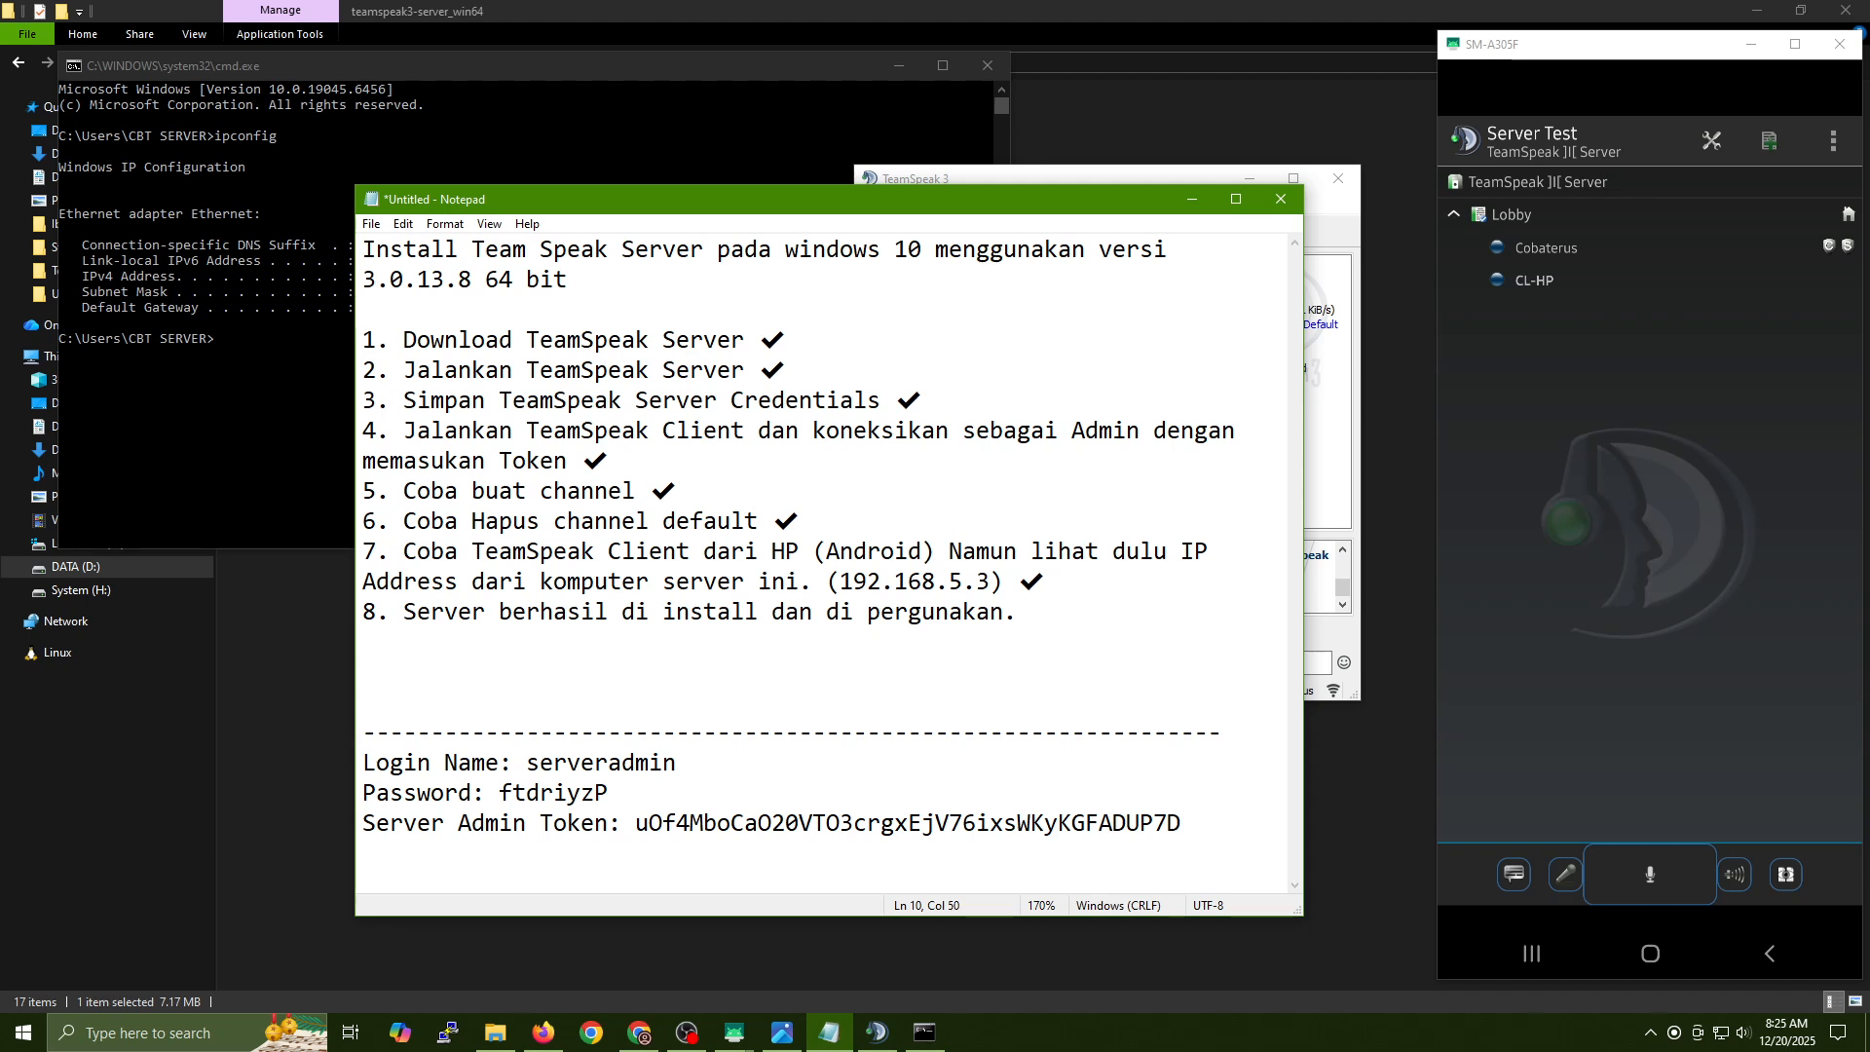
Add a check mark to item 8 and write the line "9. Lanjut membuat akses publik, agar dapat di gunakan dari mana saja. (Next Video)" below it.
{"action": "type", "text": "."}
{"action": "type", "text": "✔"}
{"action": "key", "text": "Return"}
{"action": "type", "text": "9. "}
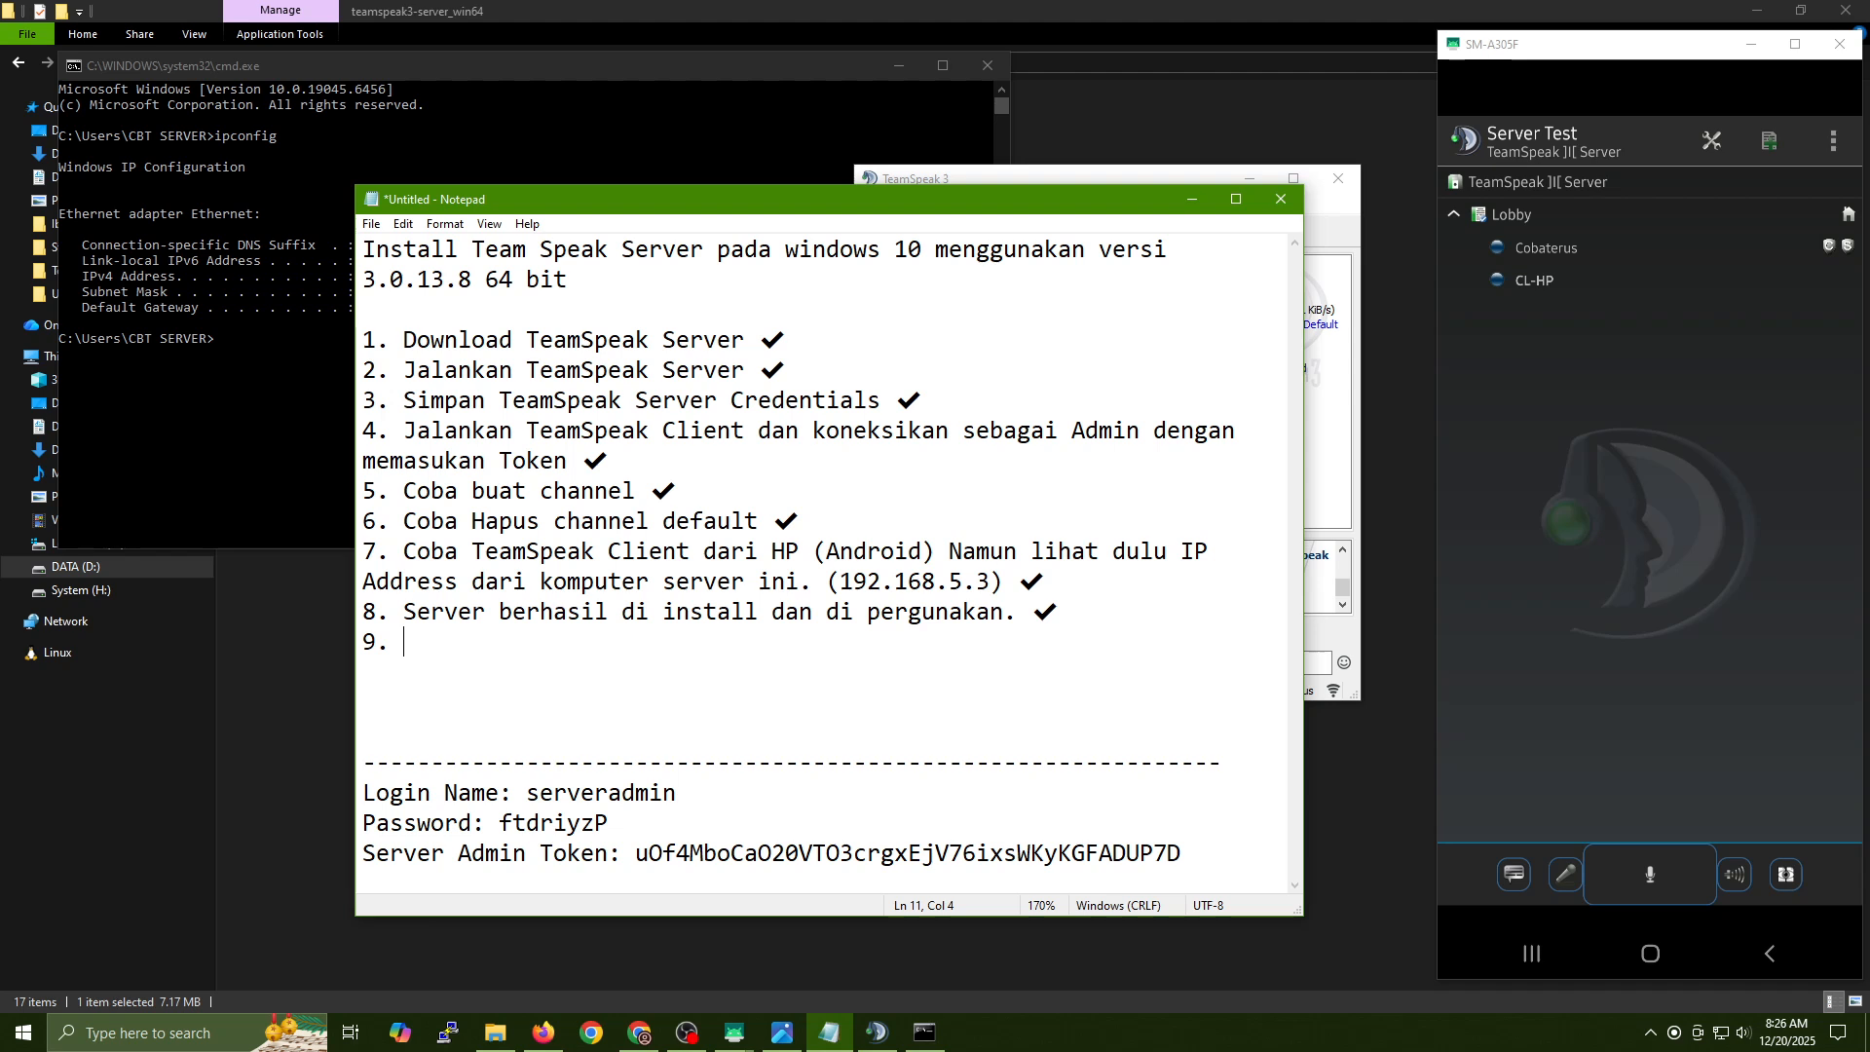
{"action": "type", "text": "Lanjut membuat "}
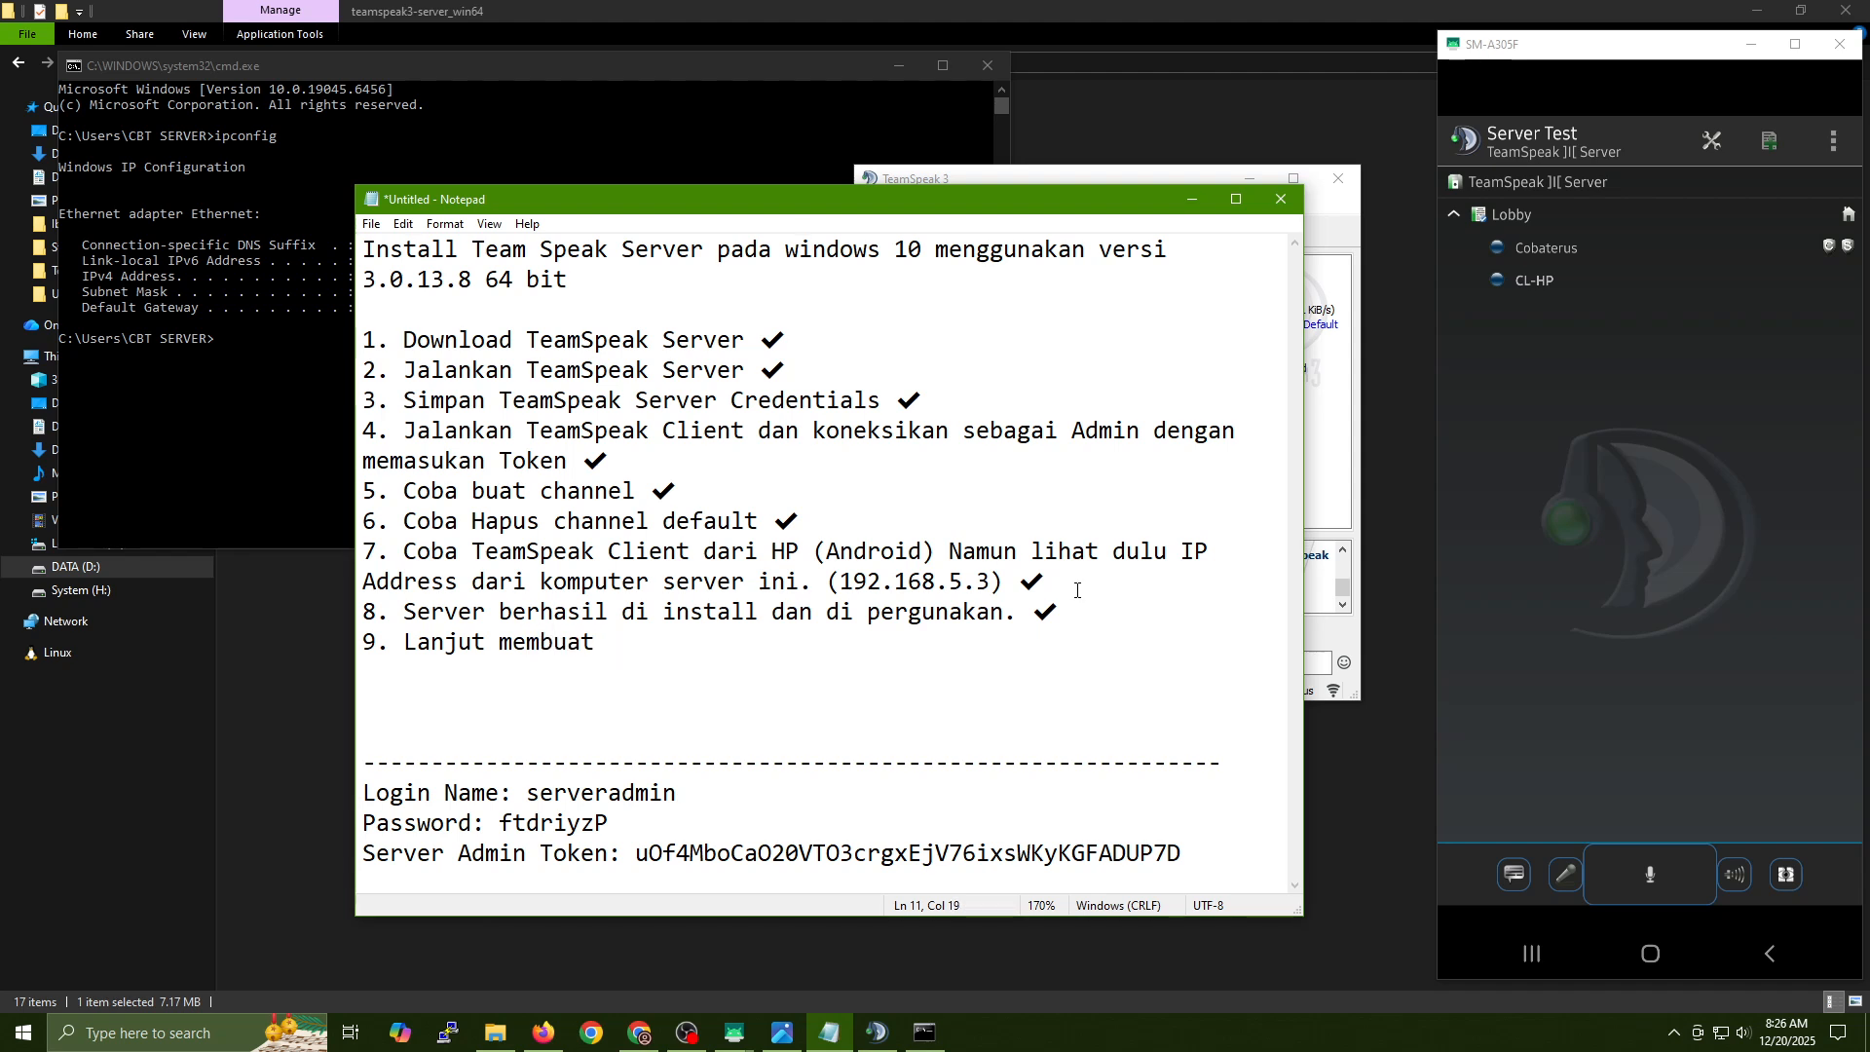
{"action": "type", "text": "akses publi"}
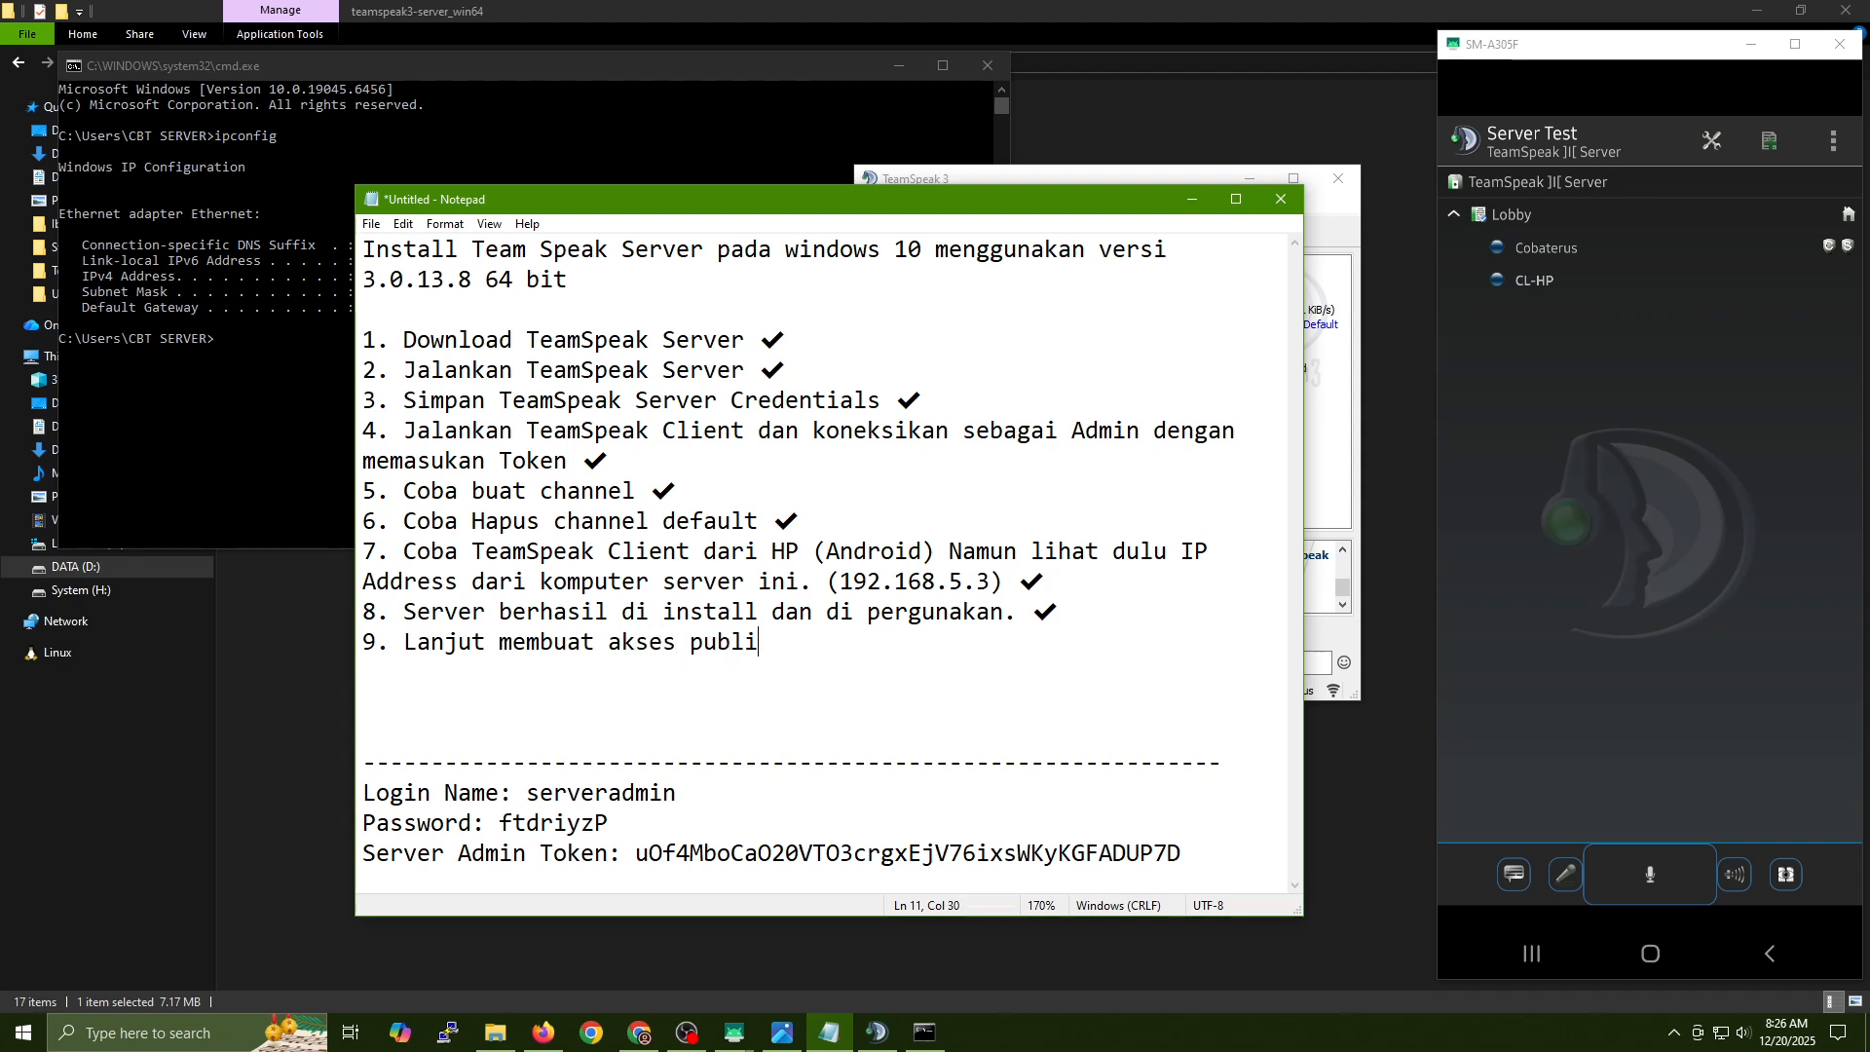
{"action": "type", "text": "k, agar dapat di gunakan "}
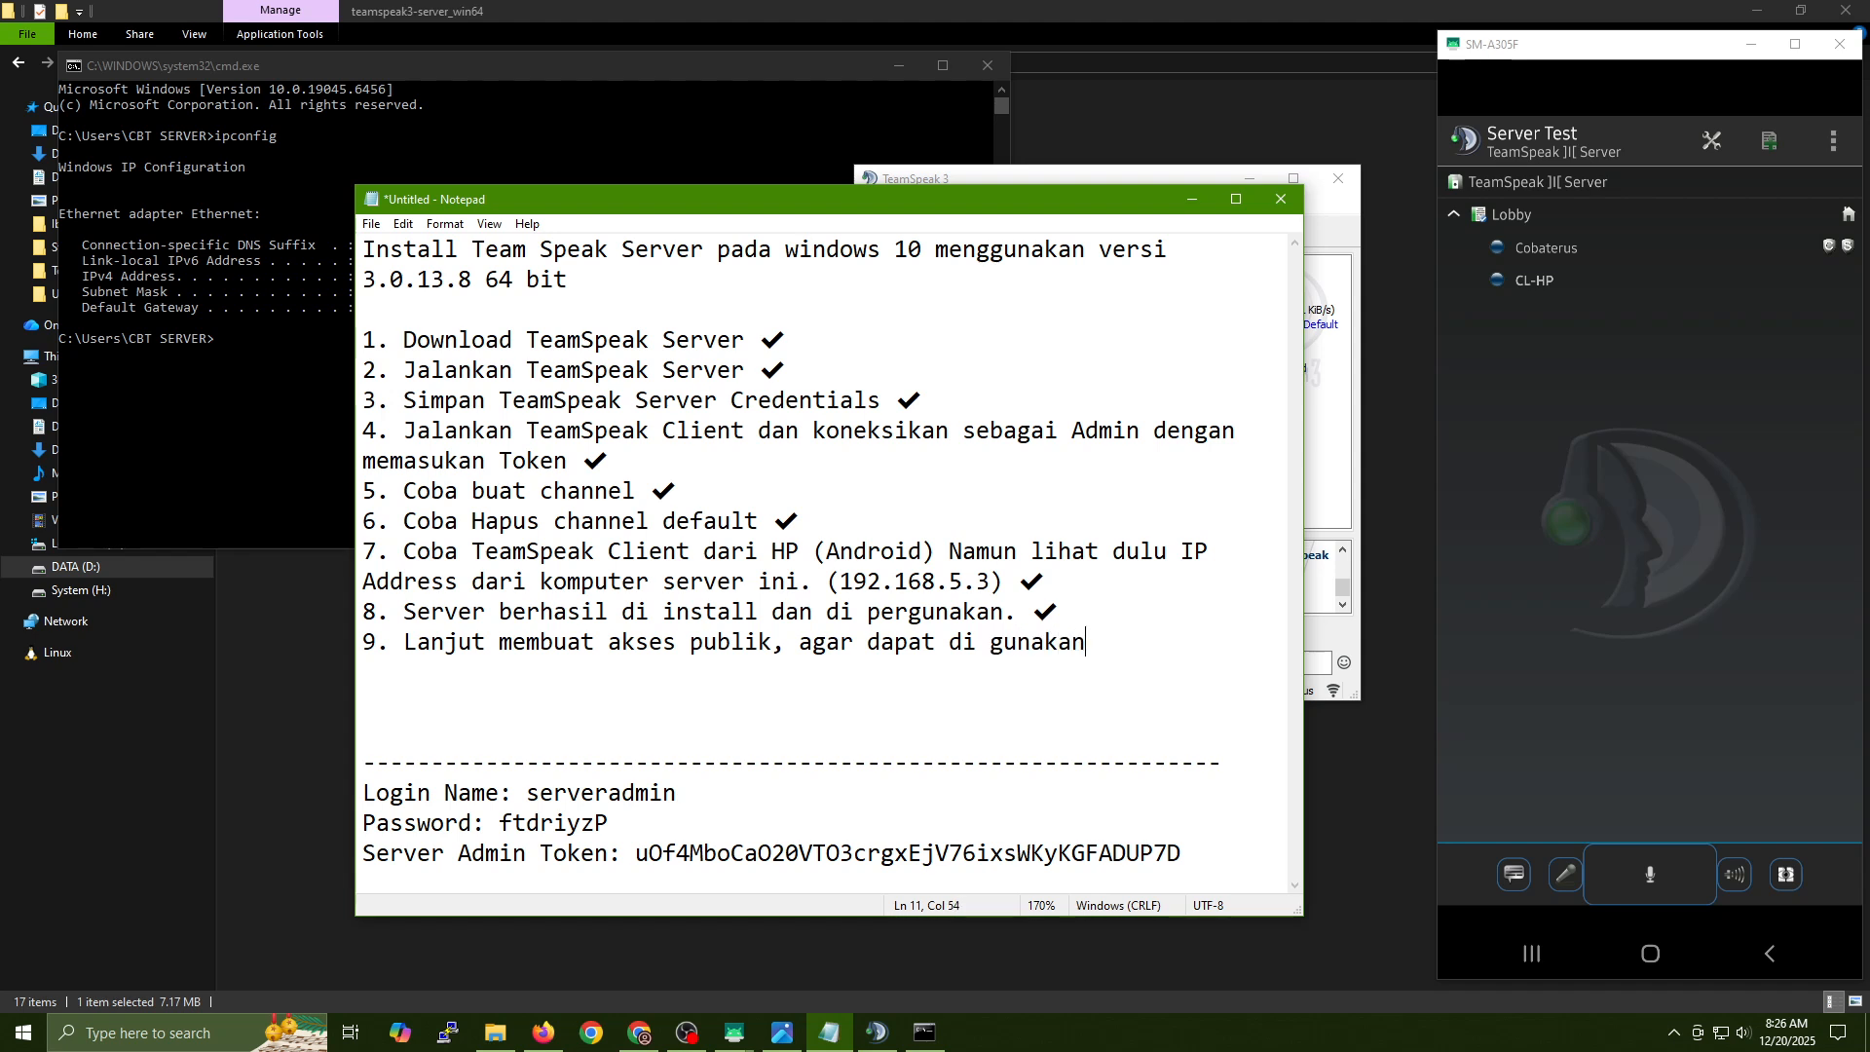
{"action": "type", "text": "dari mana saja"}
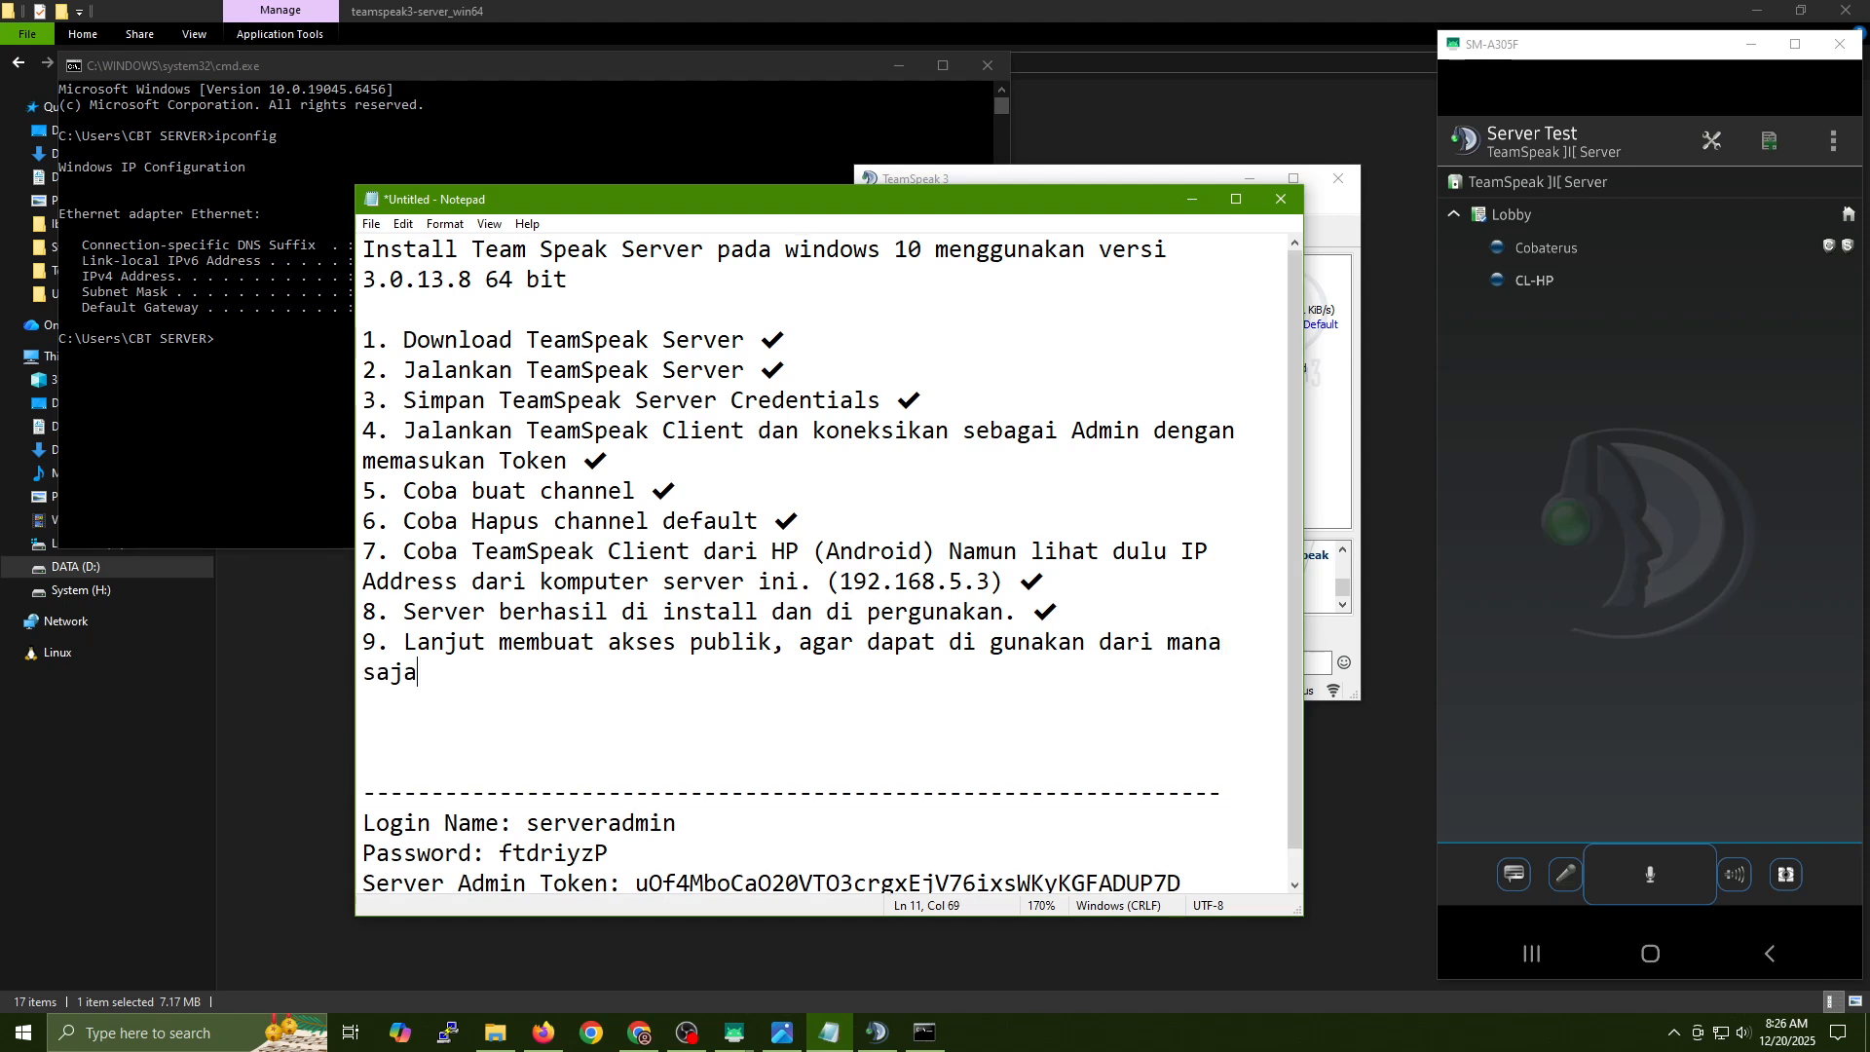
{"action": "type", "text": ". (Next Video)"}
Leave a blank line below item 9 of the note and add the closing line "TERIMA KASIH.".
{"action": "key", "text": "Return"}
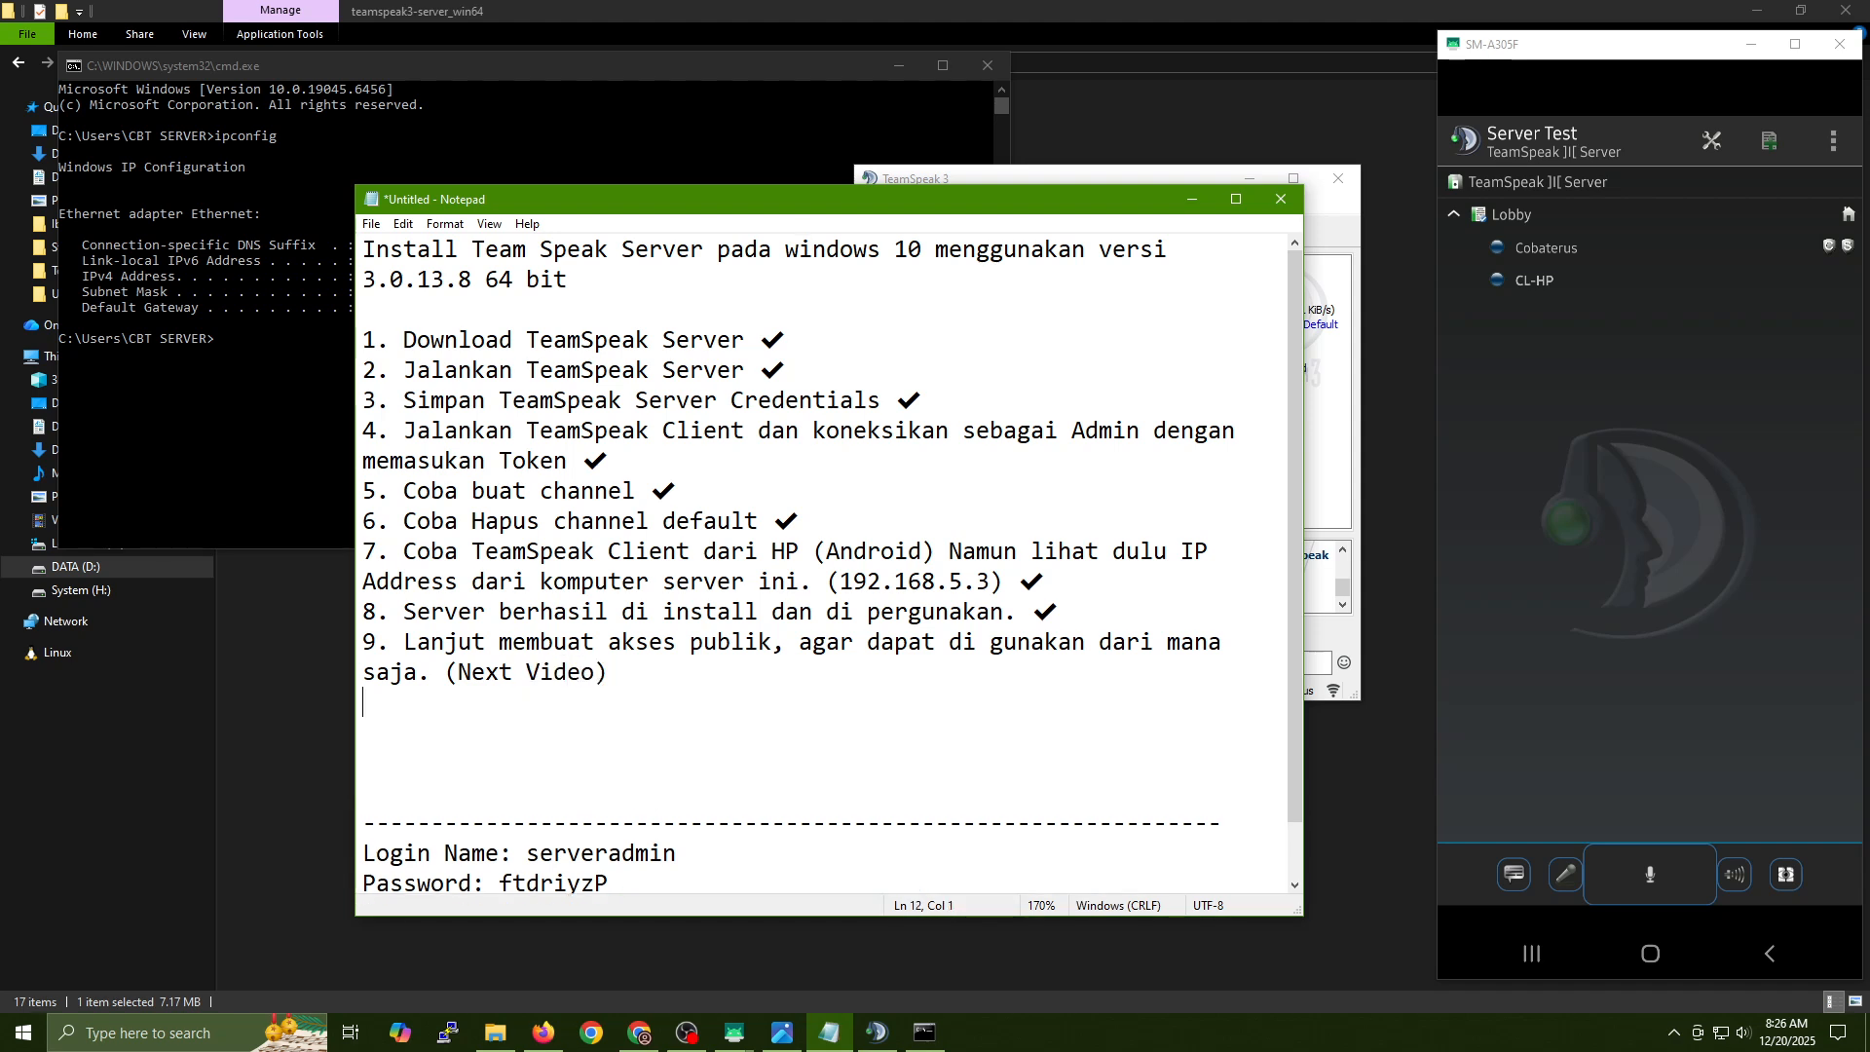
{"action": "key", "text": "Return"}
{"action": "type", "text": "TERIM"}
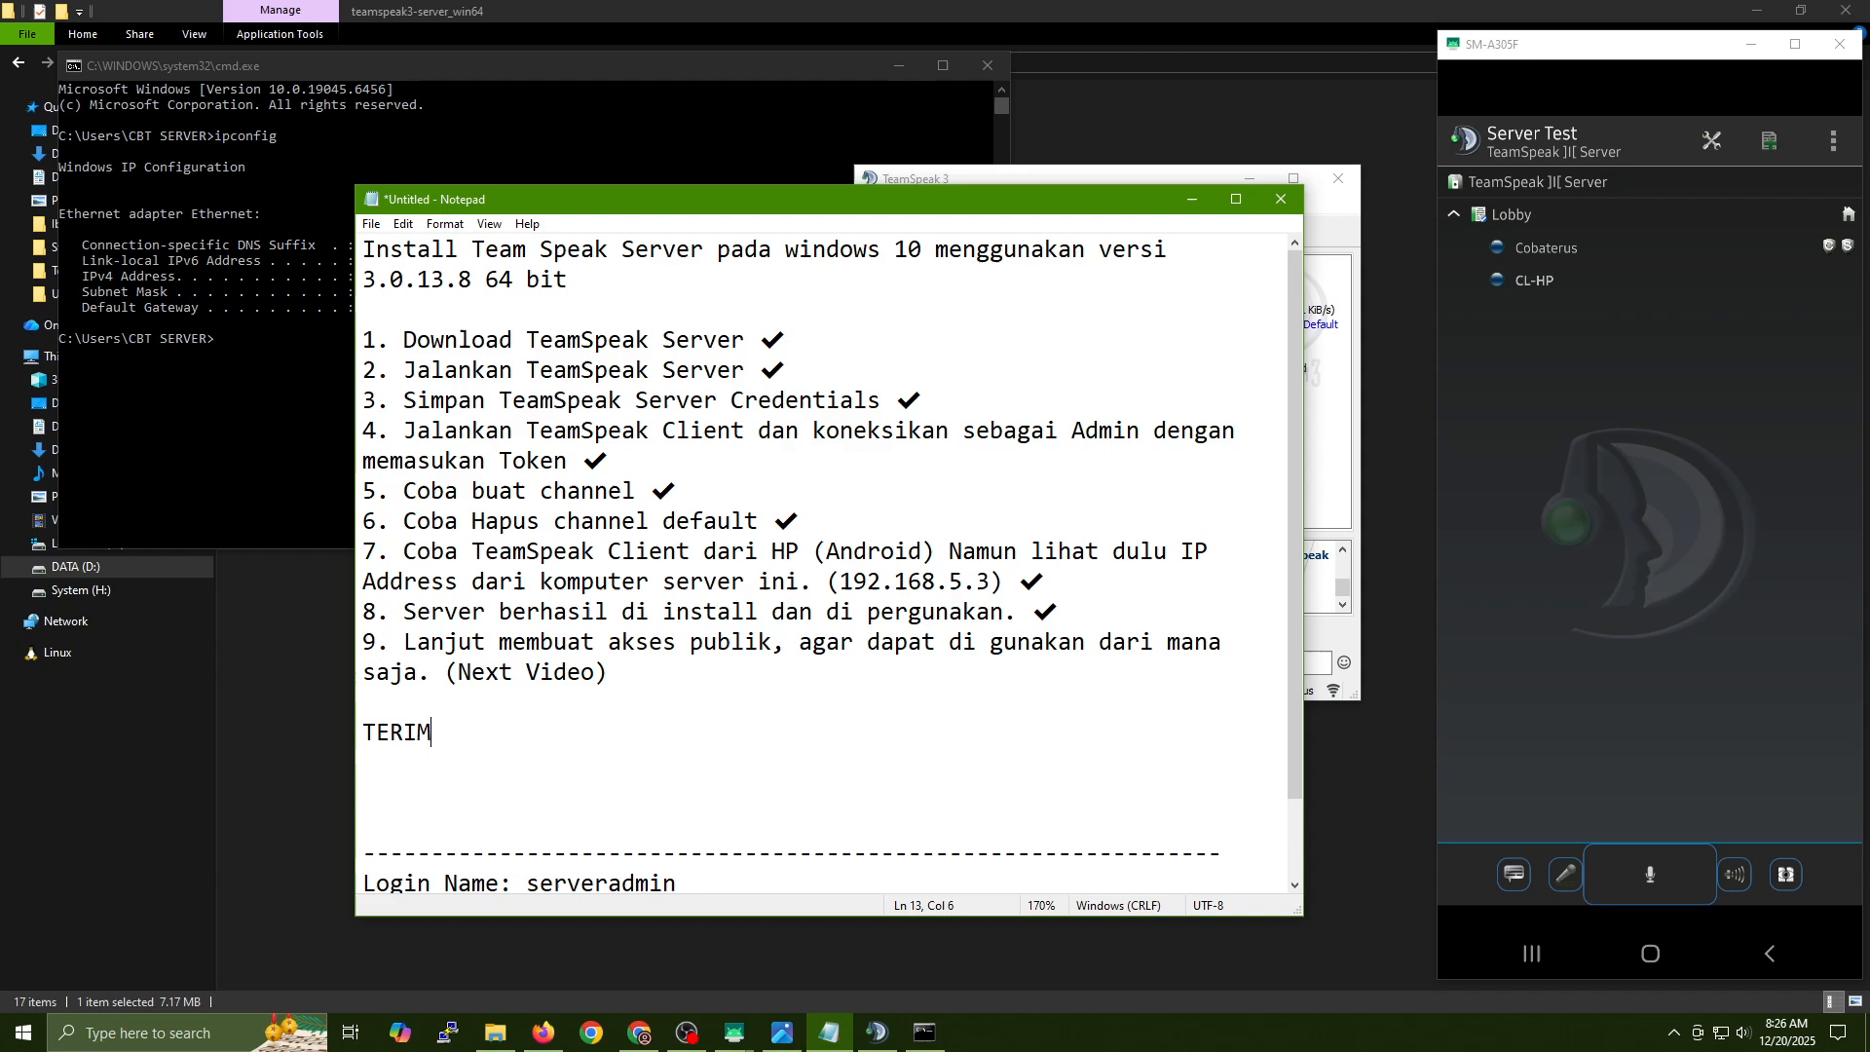
{"action": "type", "text": "A KASIH."}
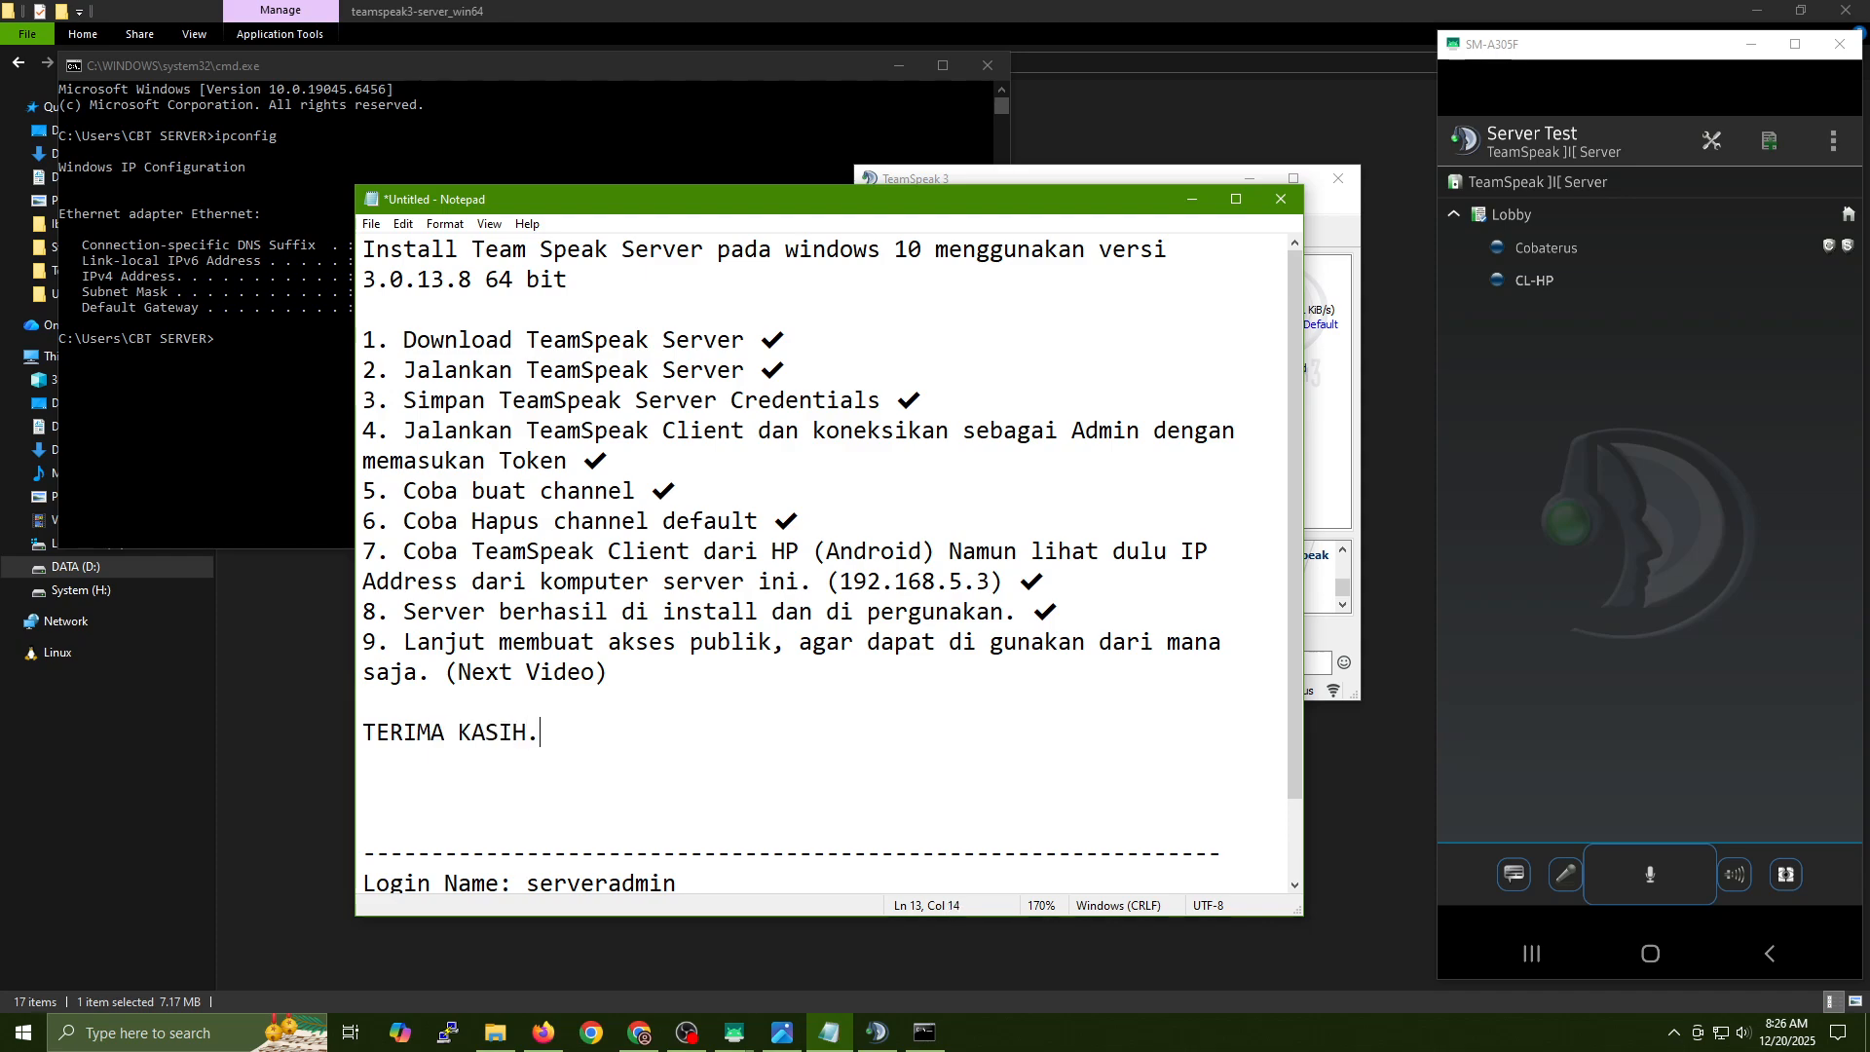